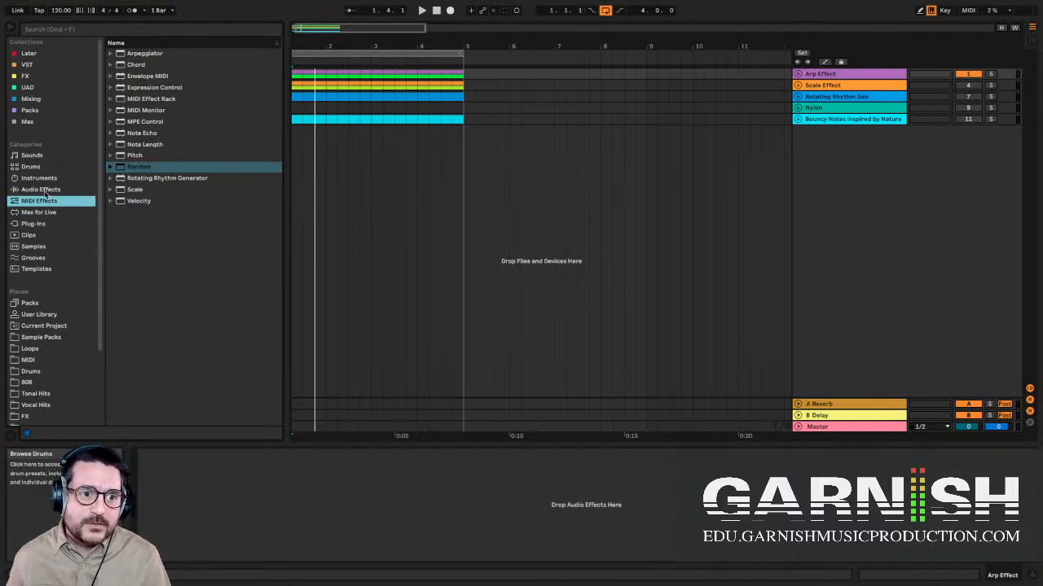
- Unfold the Arp Effect group and its Hi Hat Arp track, and bring up the track's Arpeggiator and 808 Closed tiny devices
click(145, 53)
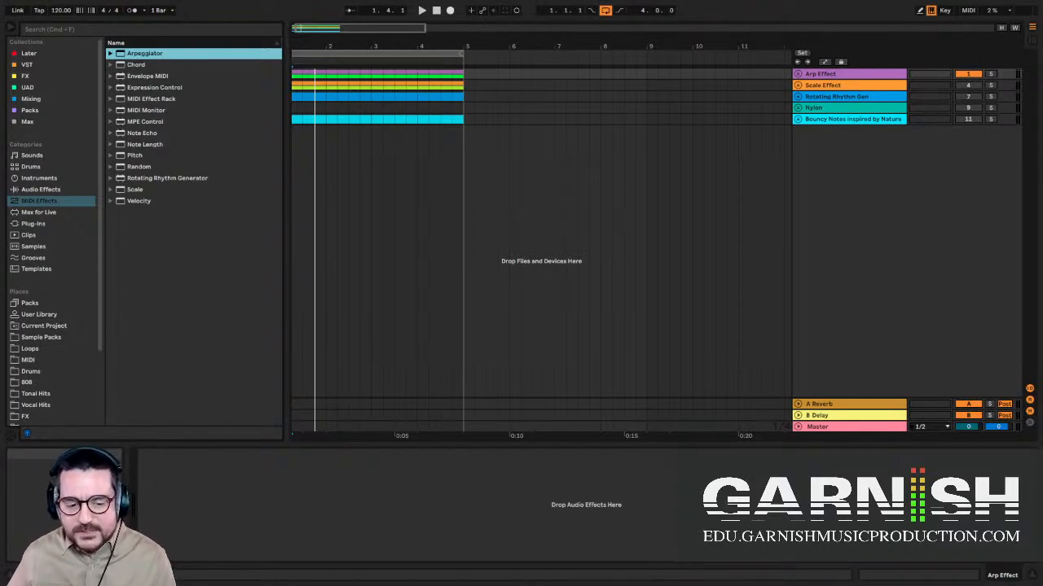
click(797, 74)
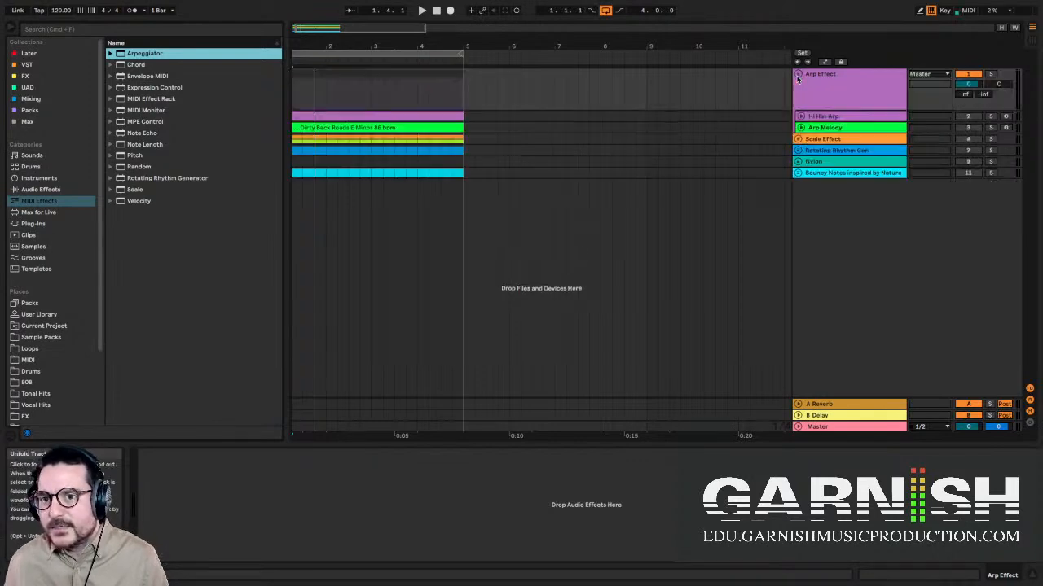
click(816, 117)
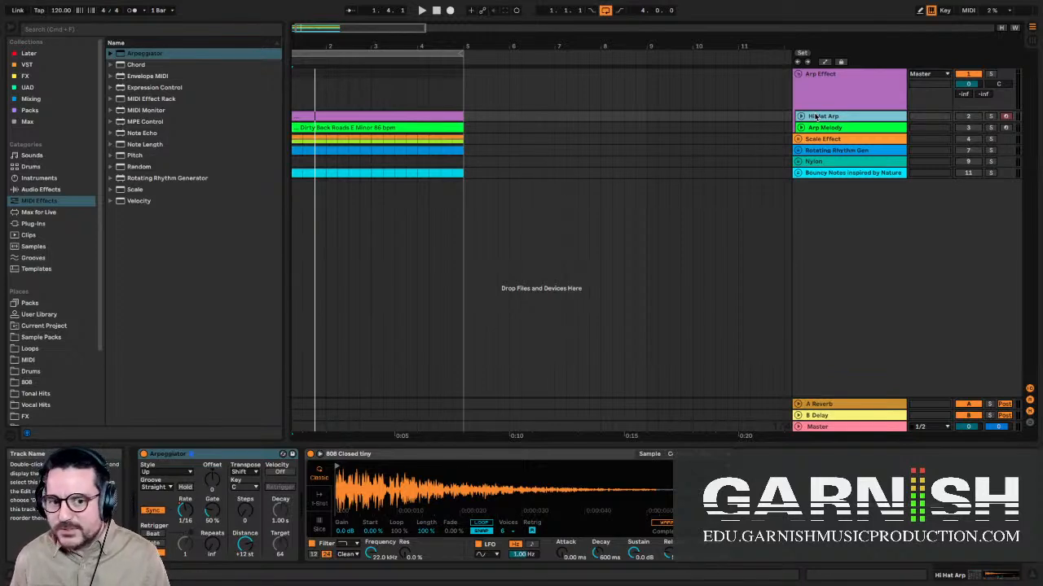
click(801, 116)
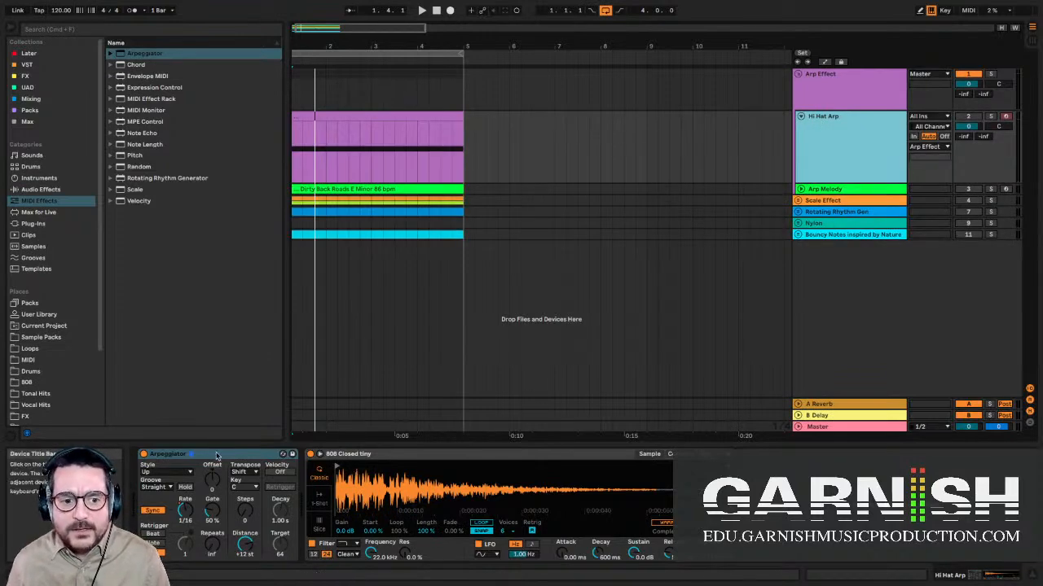
click(217, 456)
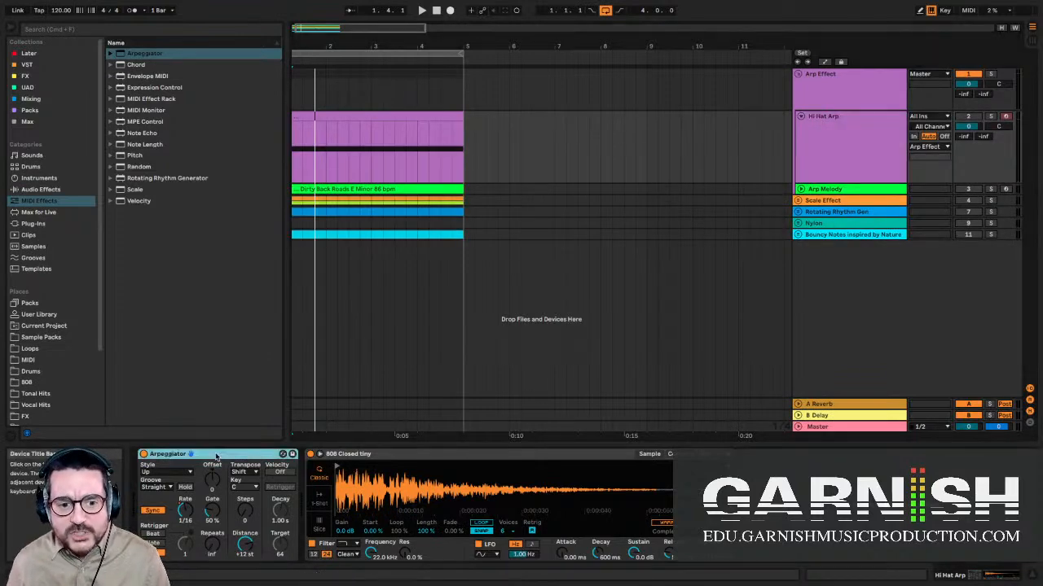
click(348, 456)
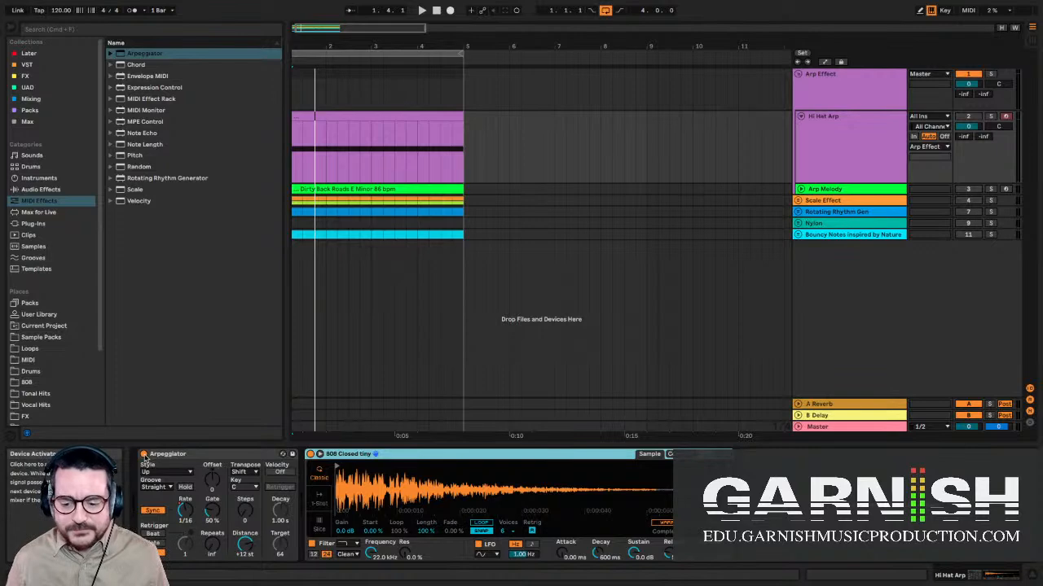
- Switch off and collapse the Arpeggiator on the Hi Hat Arp track, and activate the track
click(145, 455)
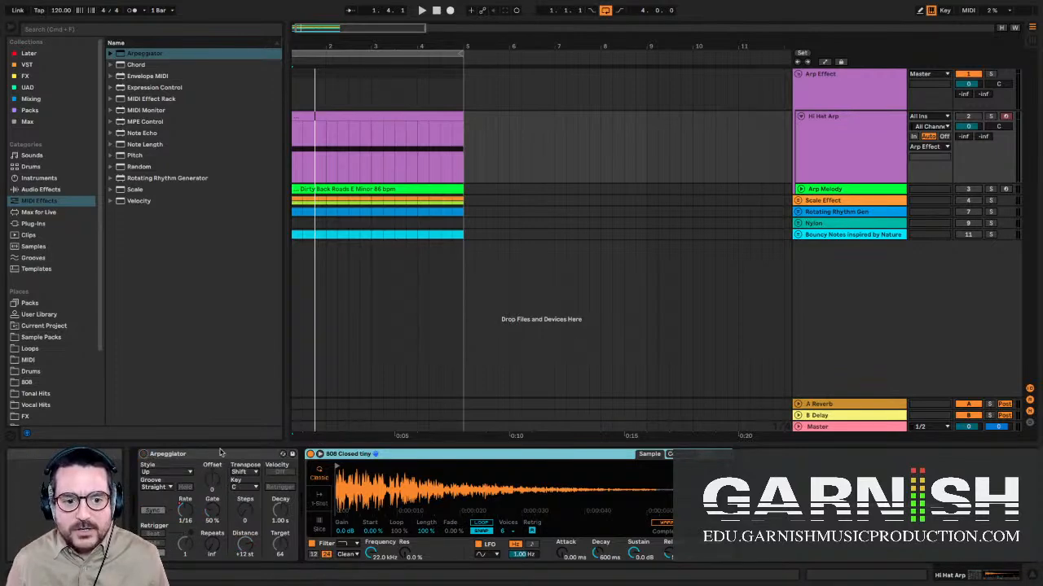
double_click(213, 457)
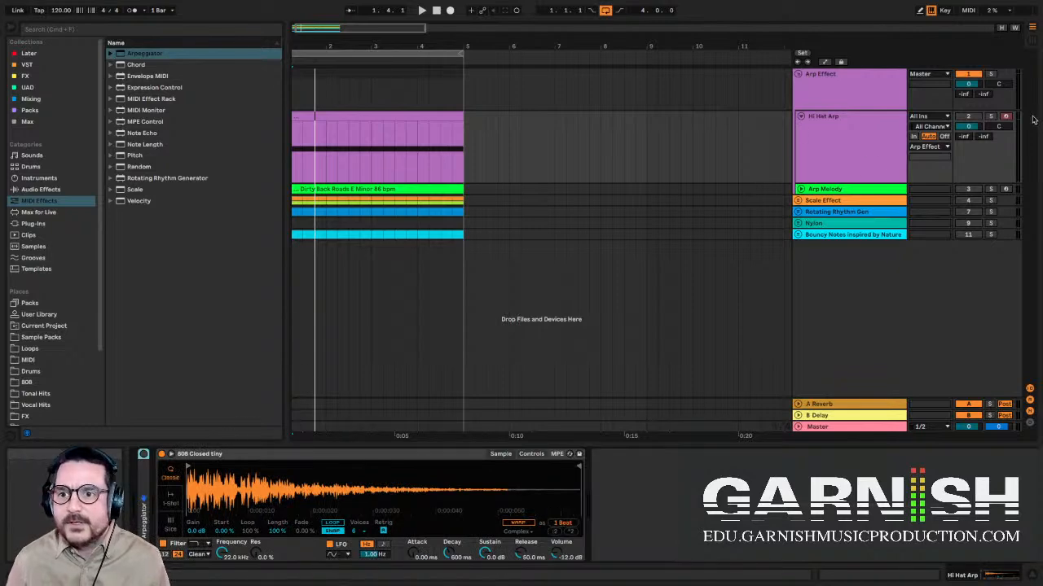
click(965, 119)
- Open the Hi Hat Arp MIDI clip in the note editor and play it without the arpeggiator
double_click(386, 120)
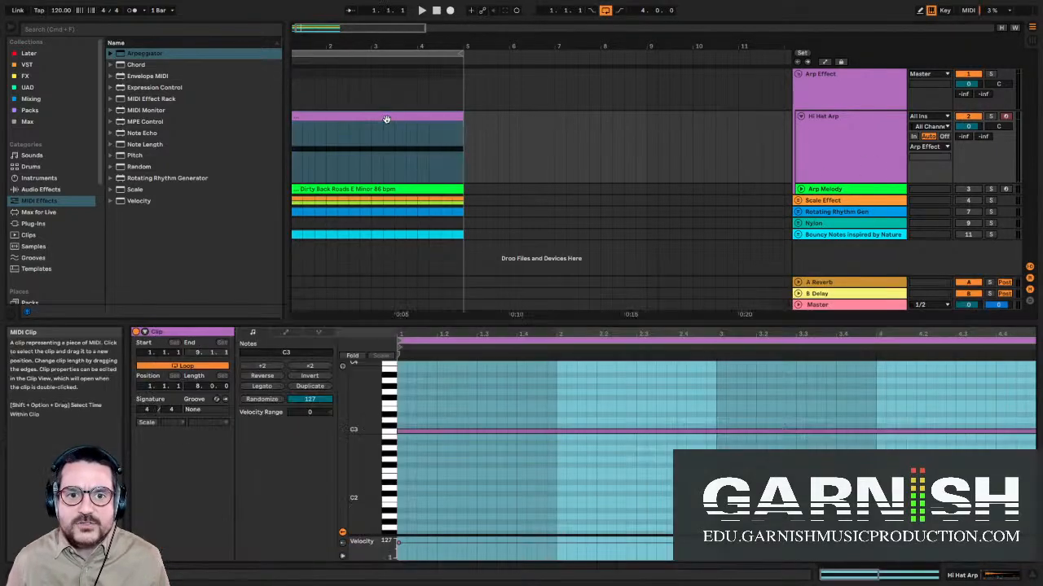
click(855, 162)
key(space)
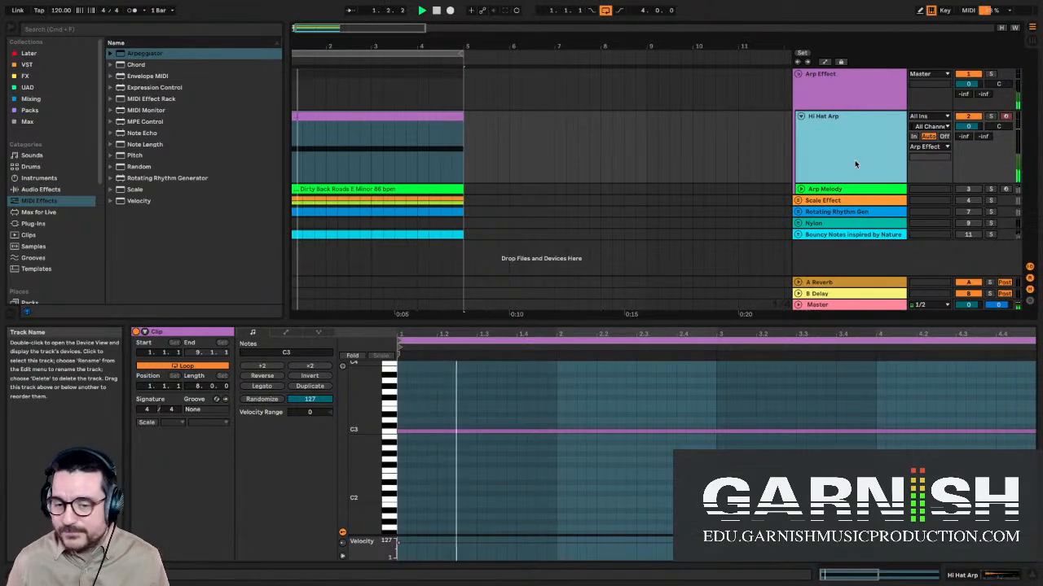
key(space)
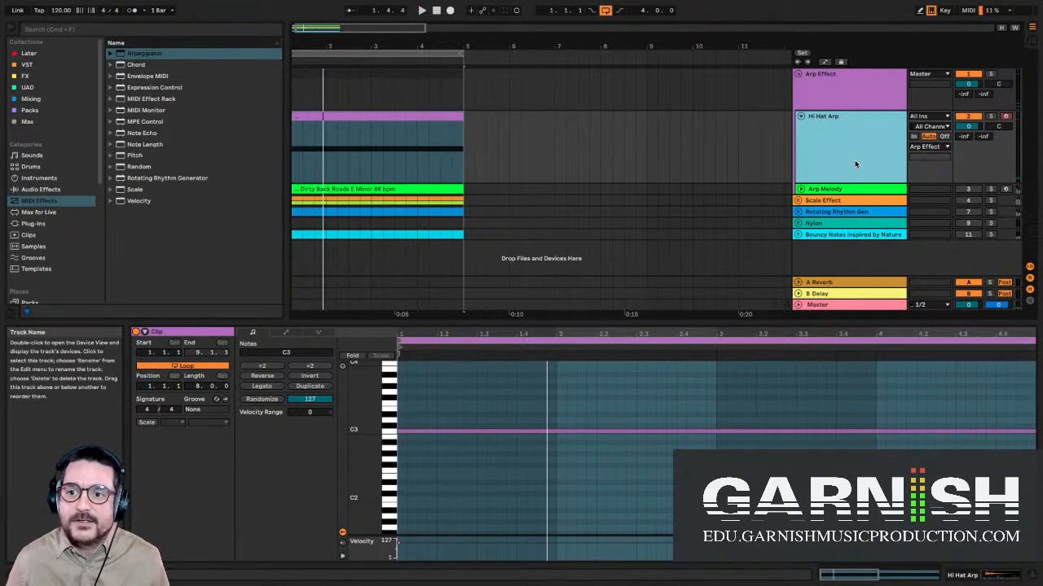
- Go back to the Hi Hat Arp track's devices, expand the Arpeggiator and switch it on again
double_click(855, 160)
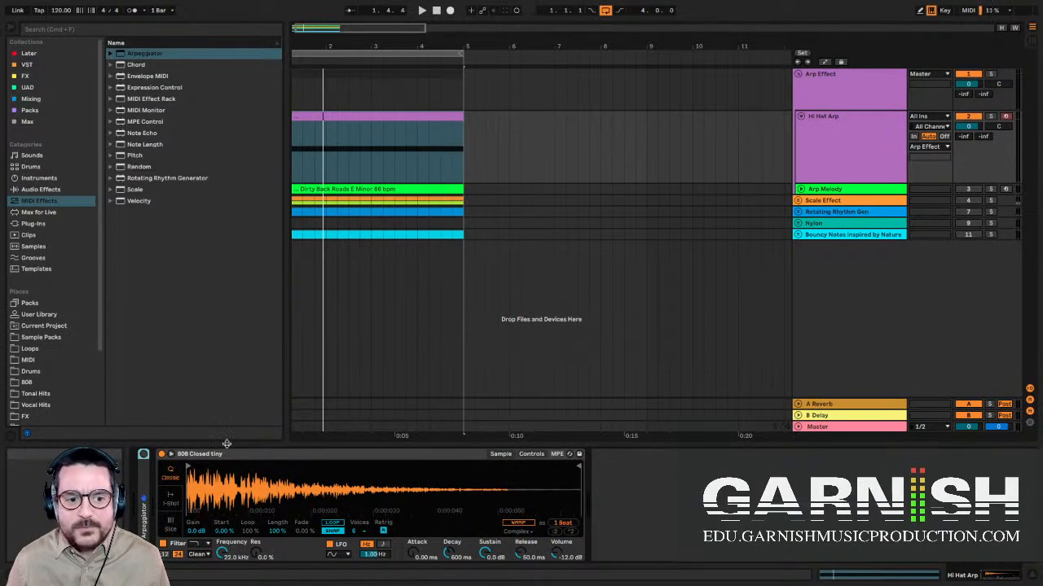
double_click(145, 488)
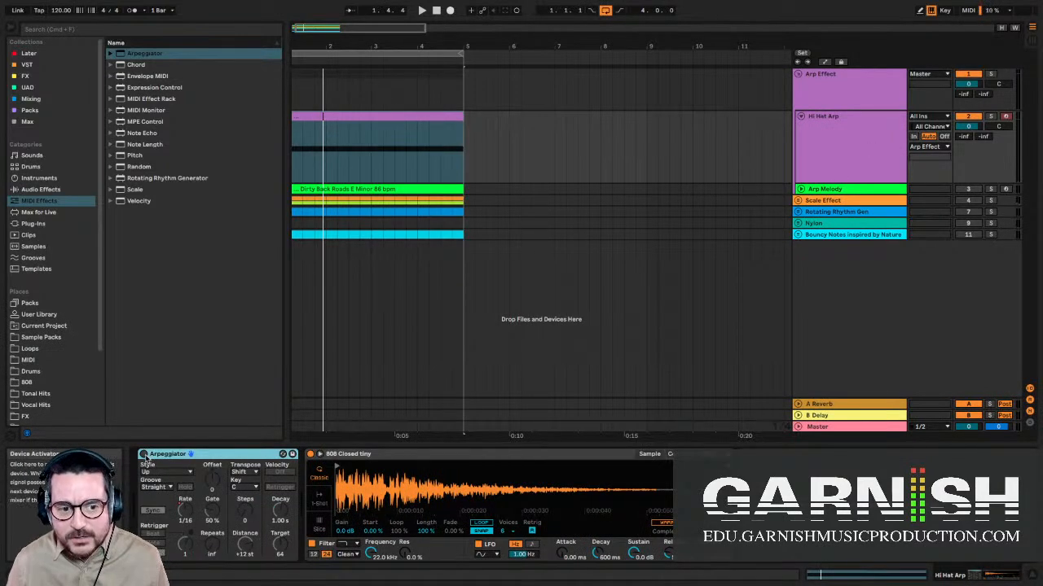
click(808, 133)
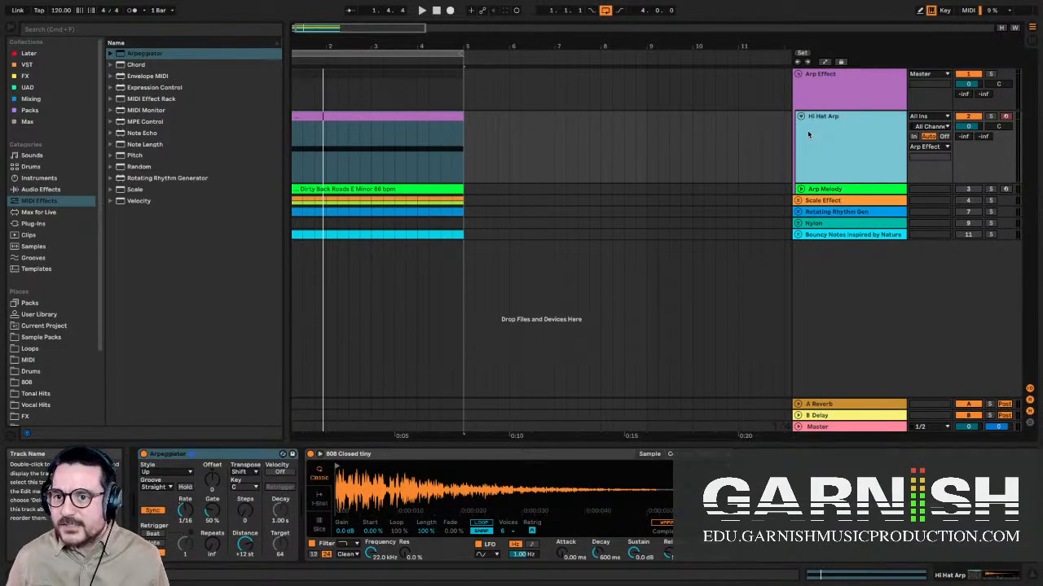
- Play the Hi Hat Arp clip from bar 1 with the Arpeggiator active
click(292, 141)
click(294, 141)
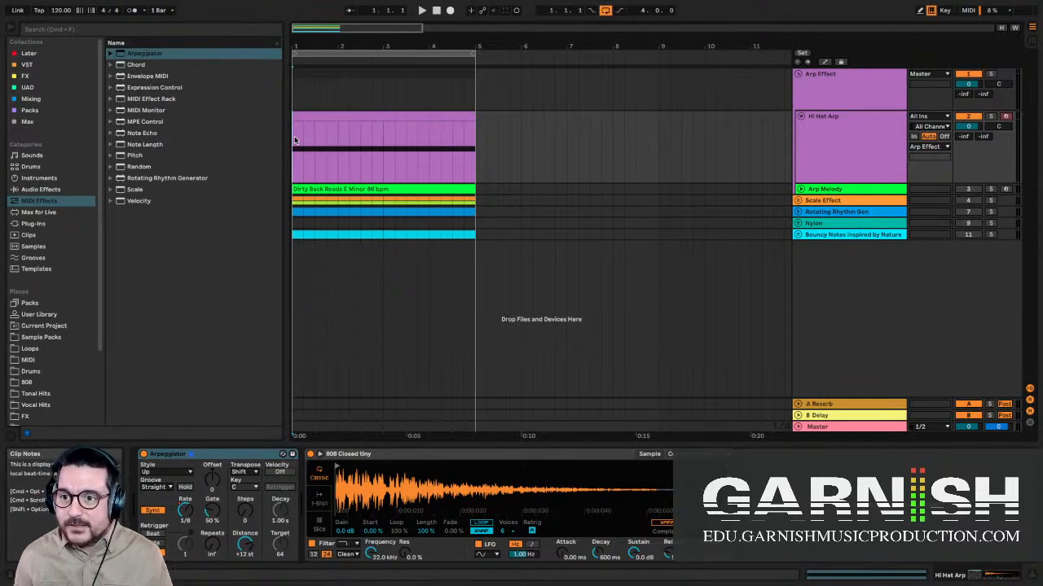
key(space)
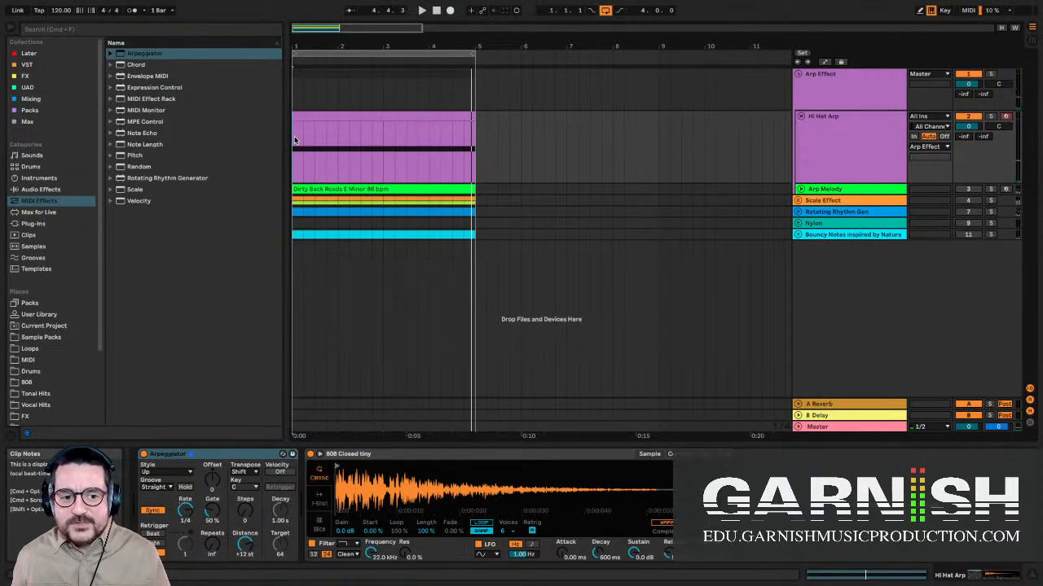
- Show the automation of the Arpeggiator's synced Rate on the Hi Hat Arp track and play through it
click(171, 457)
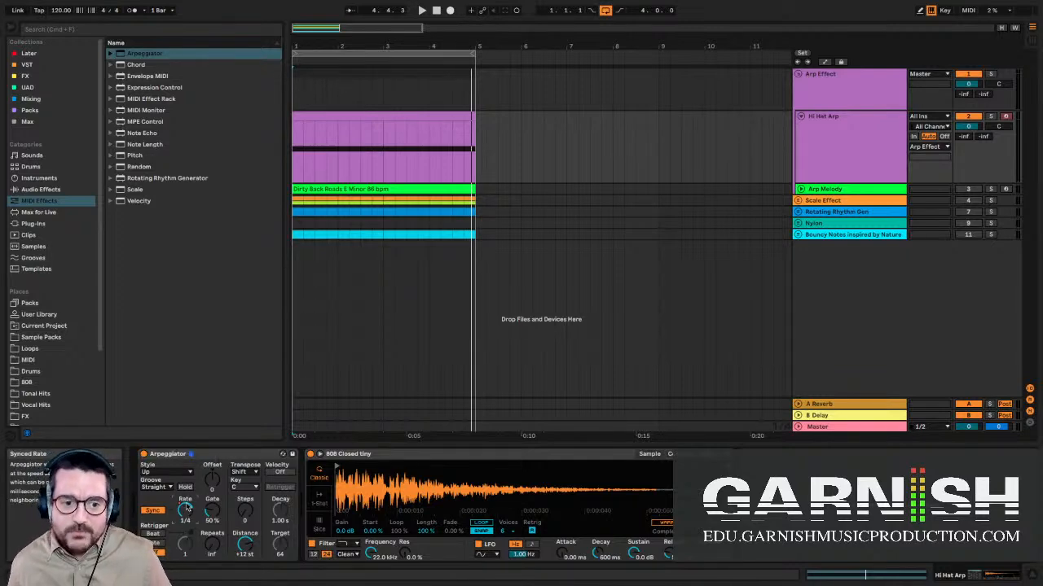
right_click(192, 511)
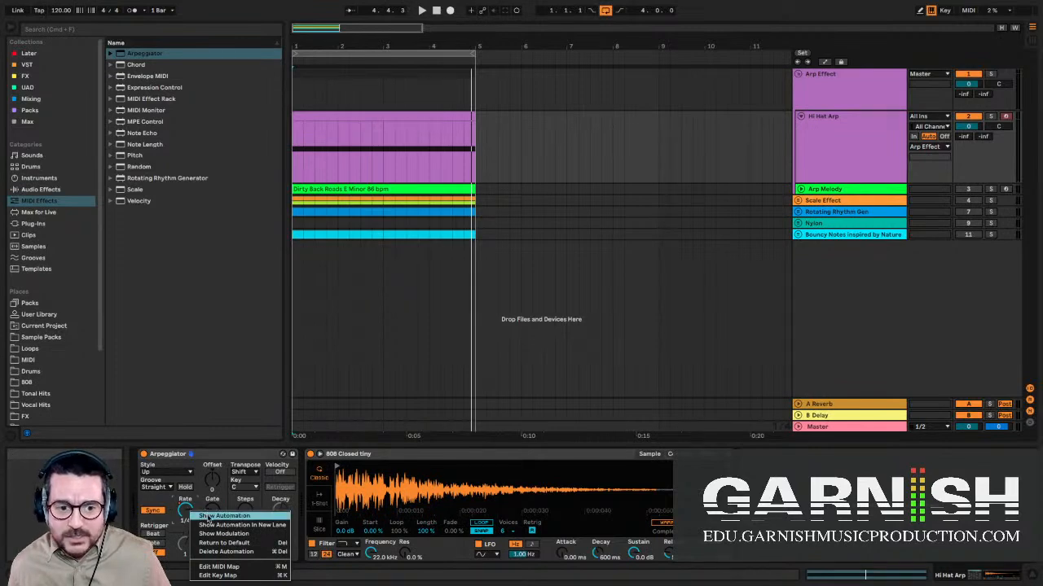
click(210, 517)
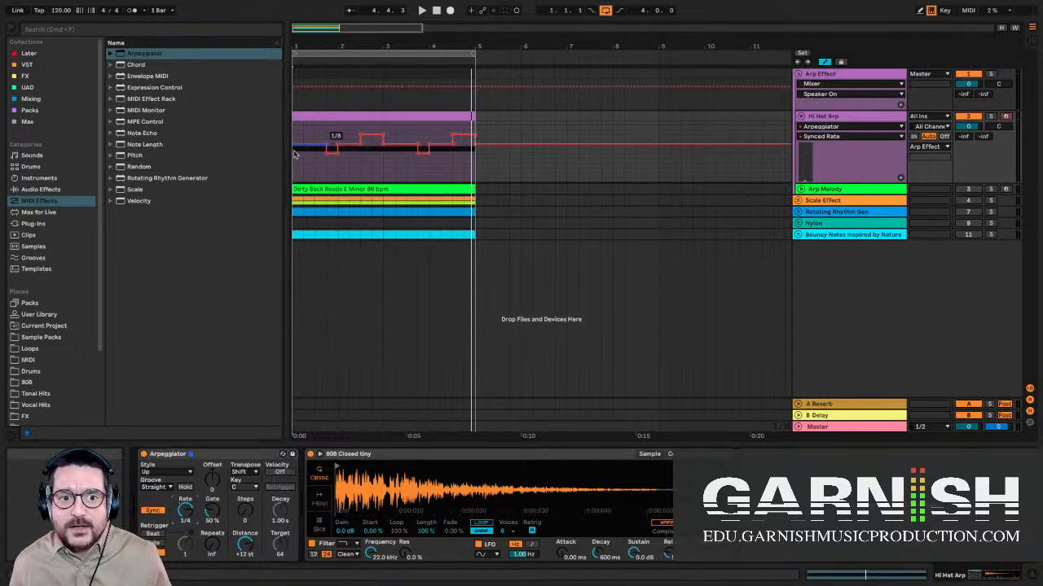
key(space)
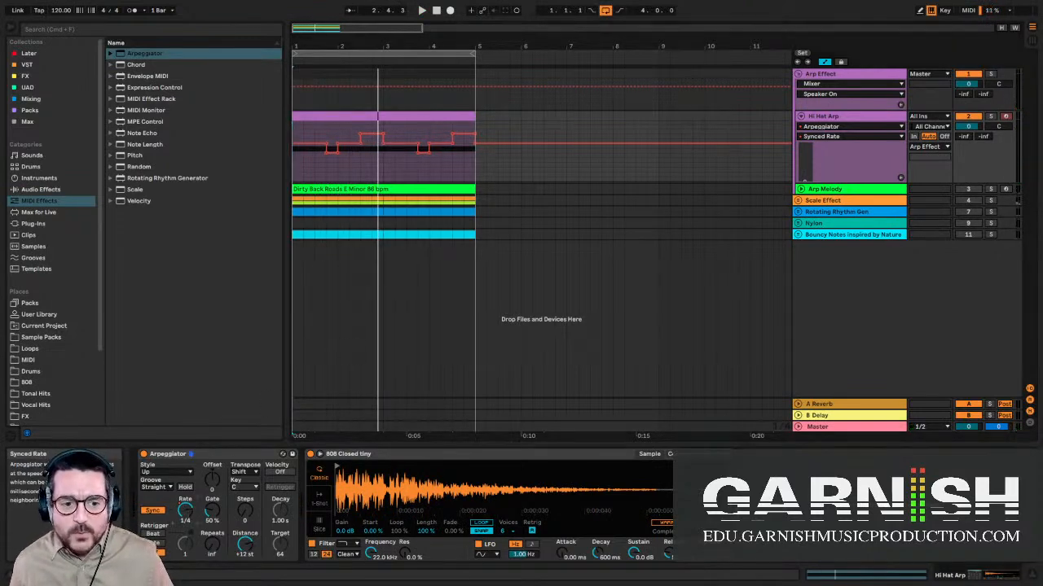
- Try pulling the Synced Rate automation near the start of bar 1 down to 1/32, and play the result
right_click(187, 514)
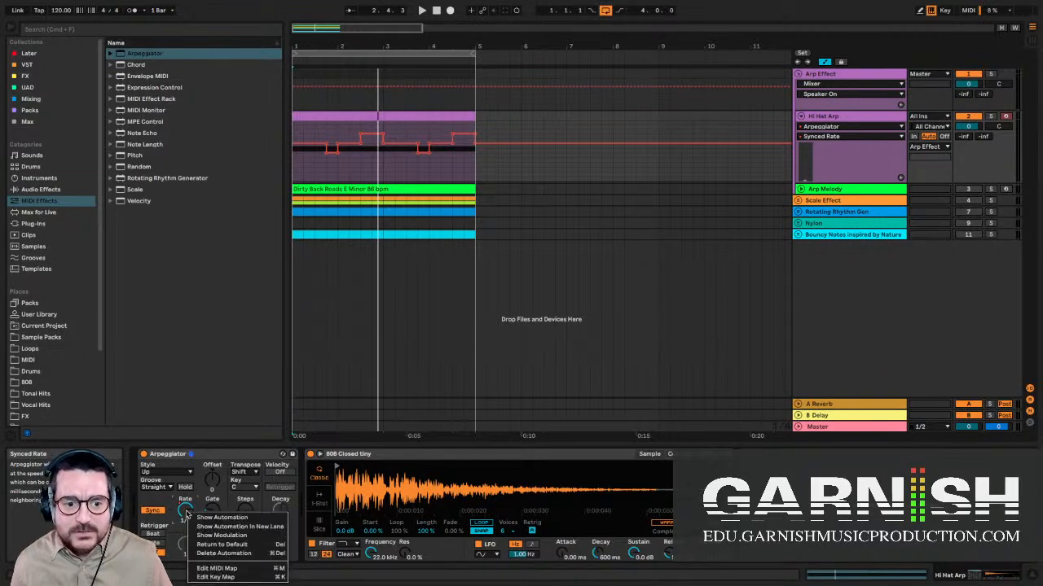
click(208, 516)
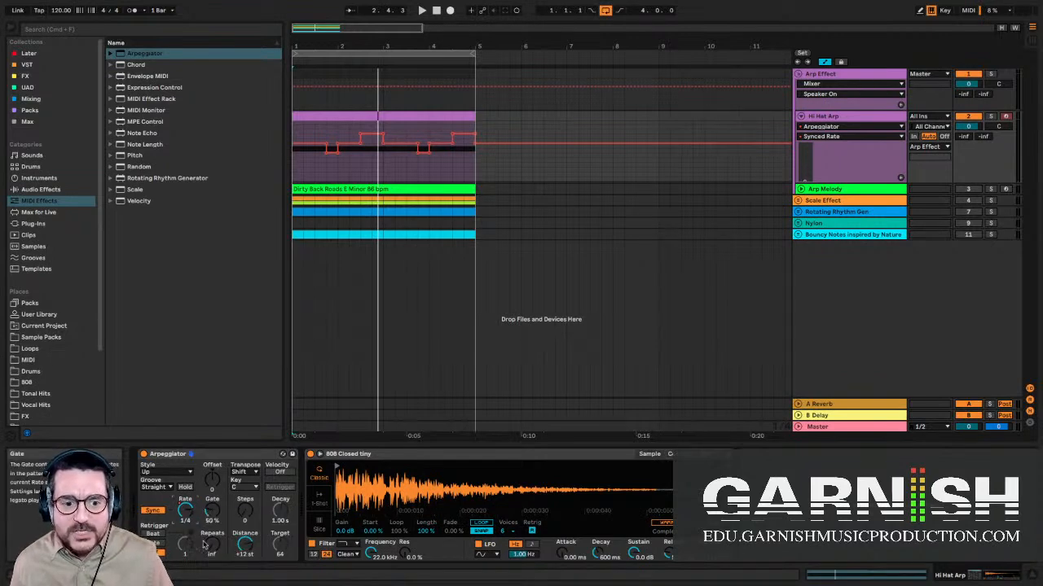
drag(302, 148, 303, 167)
key(space)
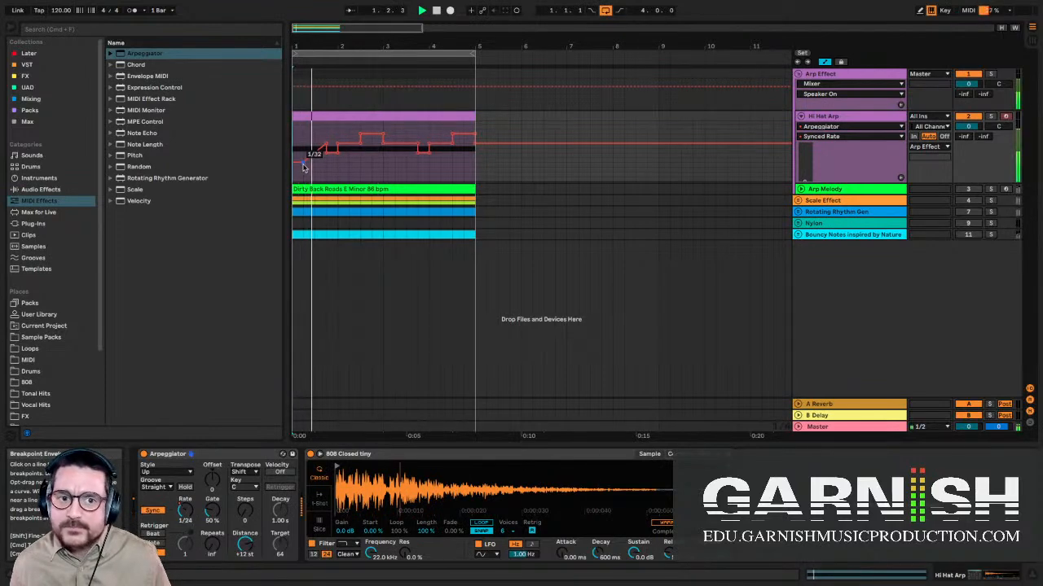
key(space)
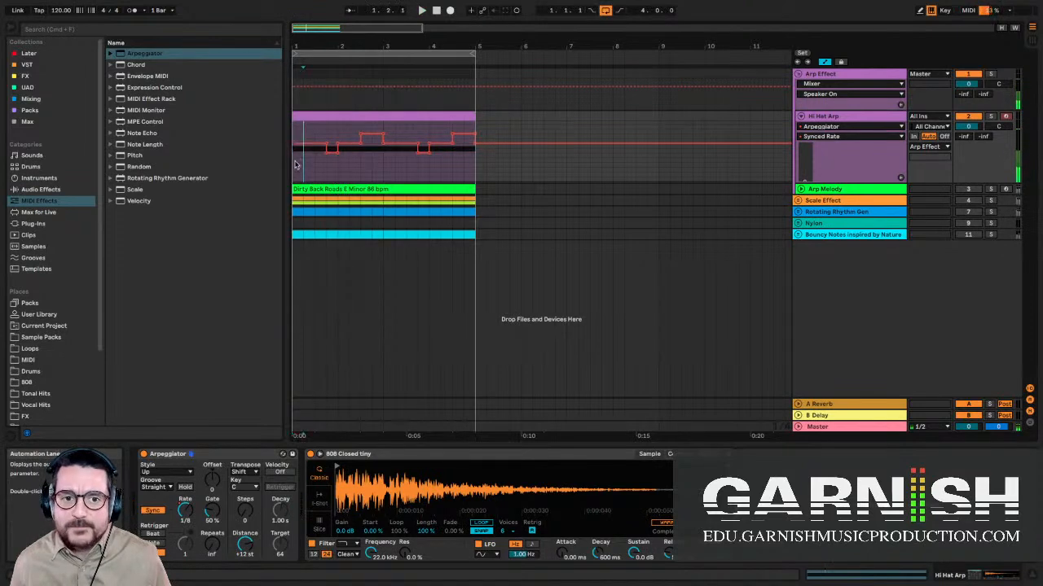
- Fold the Hi Hat Arp track, and unfold and activate the Arp Melody track in its place
click(800, 117)
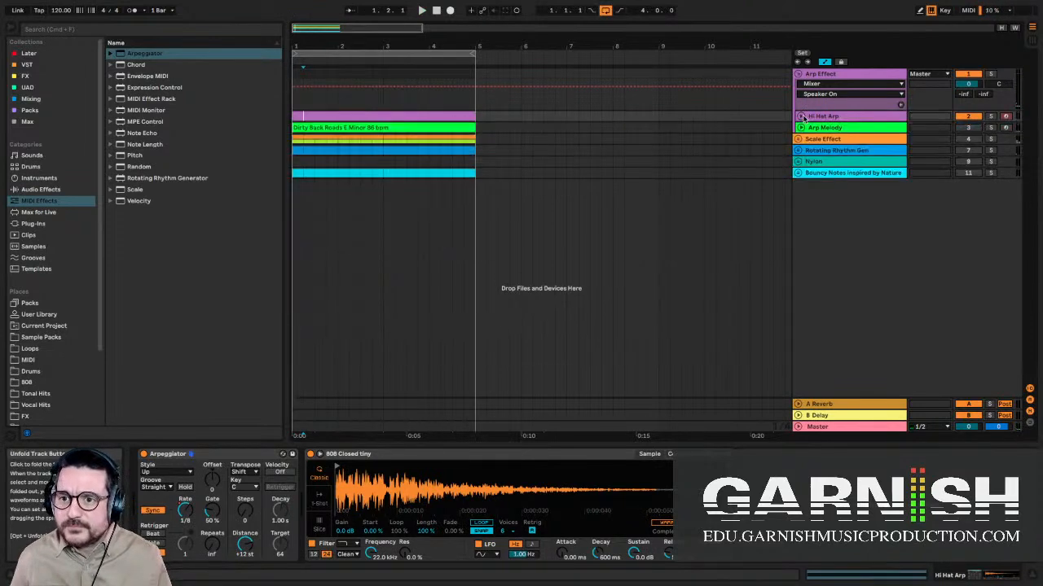
click(801, 128)
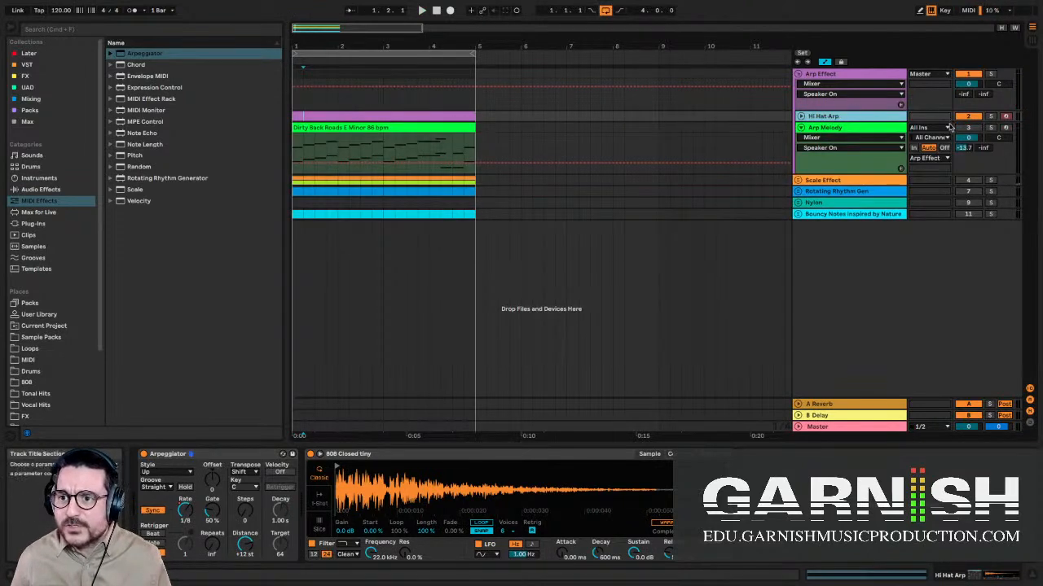
click(864, 132)
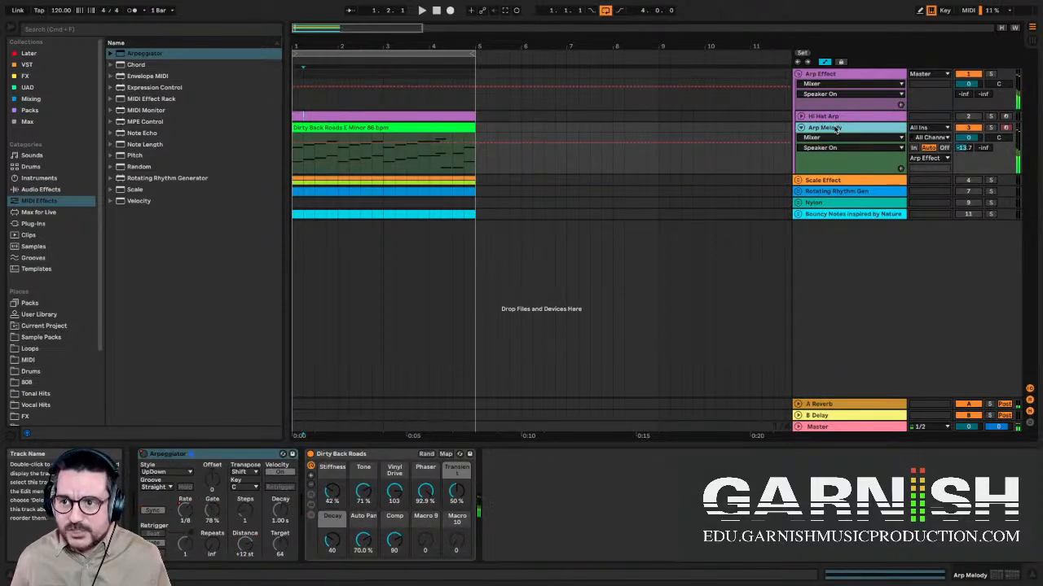
- Turn off the computer MIDI keyboard and hide the automation lanes so the Arp Melody clip's notes can be selected
key(m)
click(835, 130)
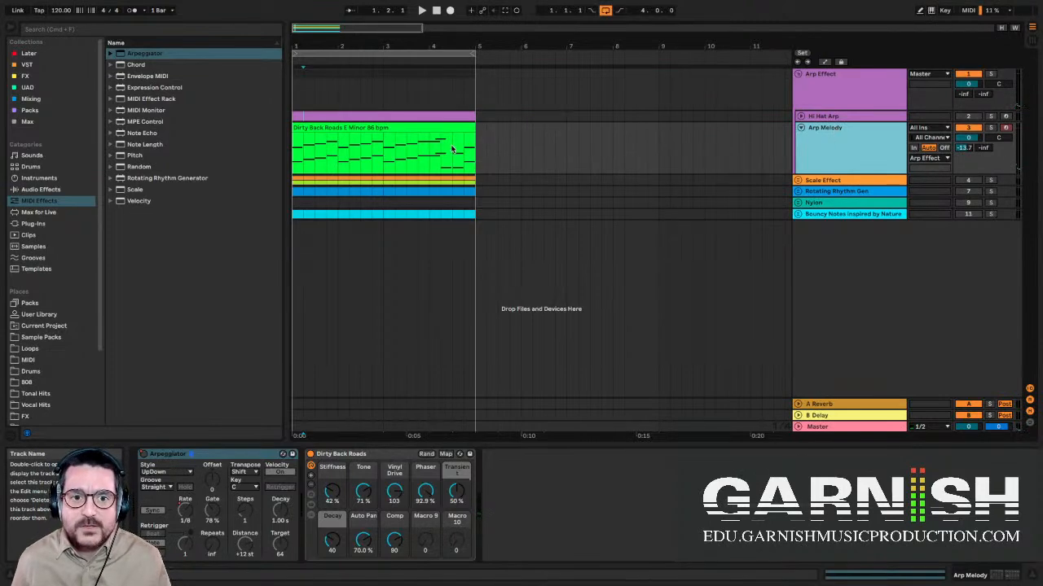
click(369, 136)
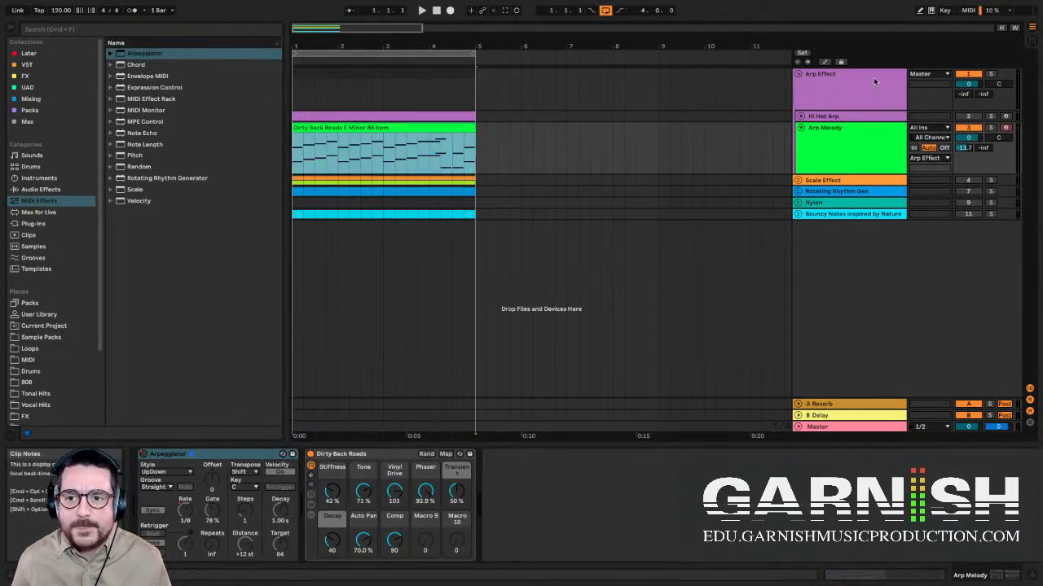
- Duplicate the Arp Melody track and delete the Arpeggiator from the copy, leaving its Dirty Back Roads instrument
click(835, 136)
key(super+d)
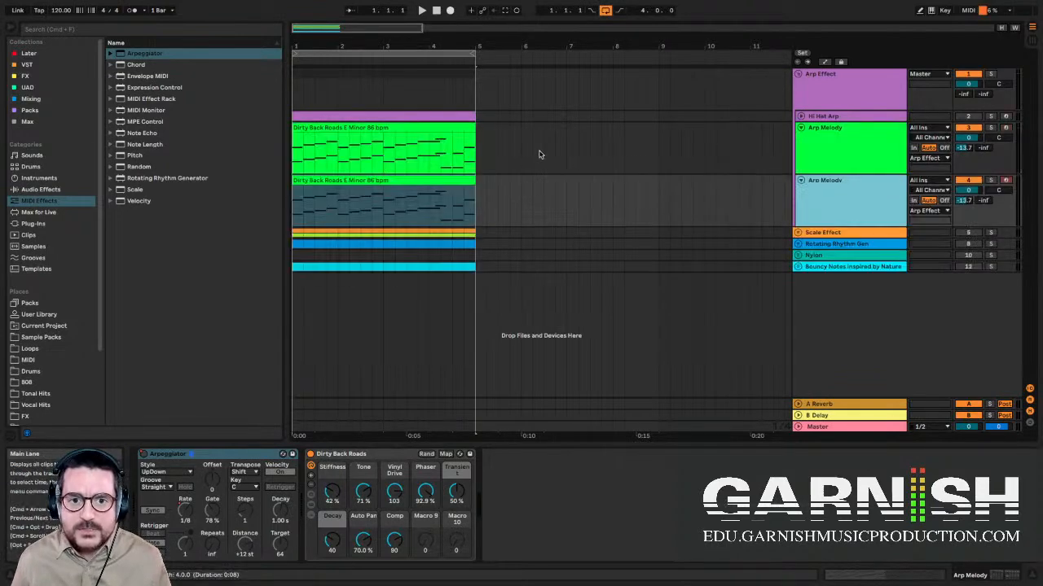
click(440, 184)
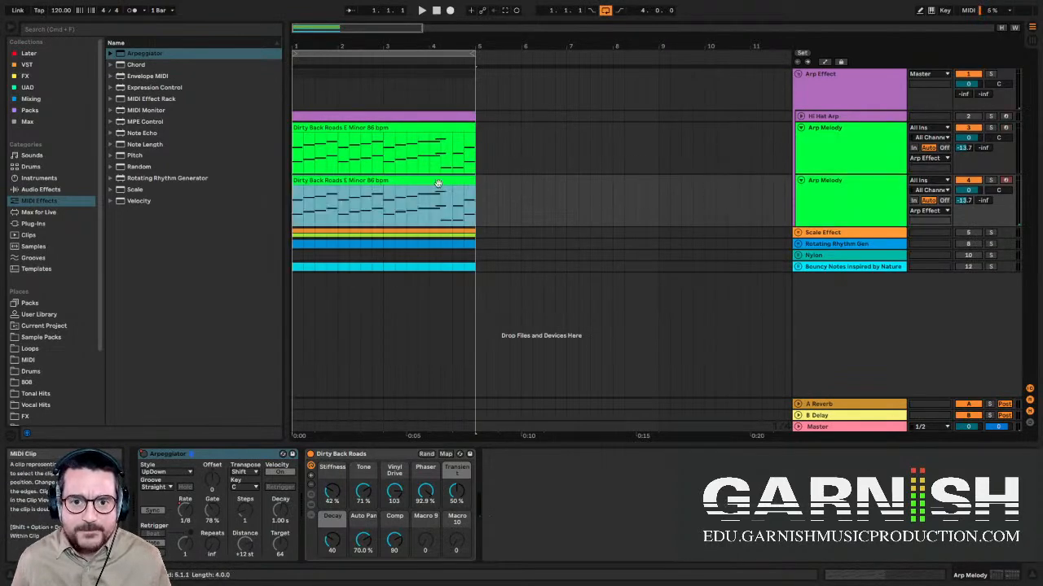
click(225, 455)
key(Delete)
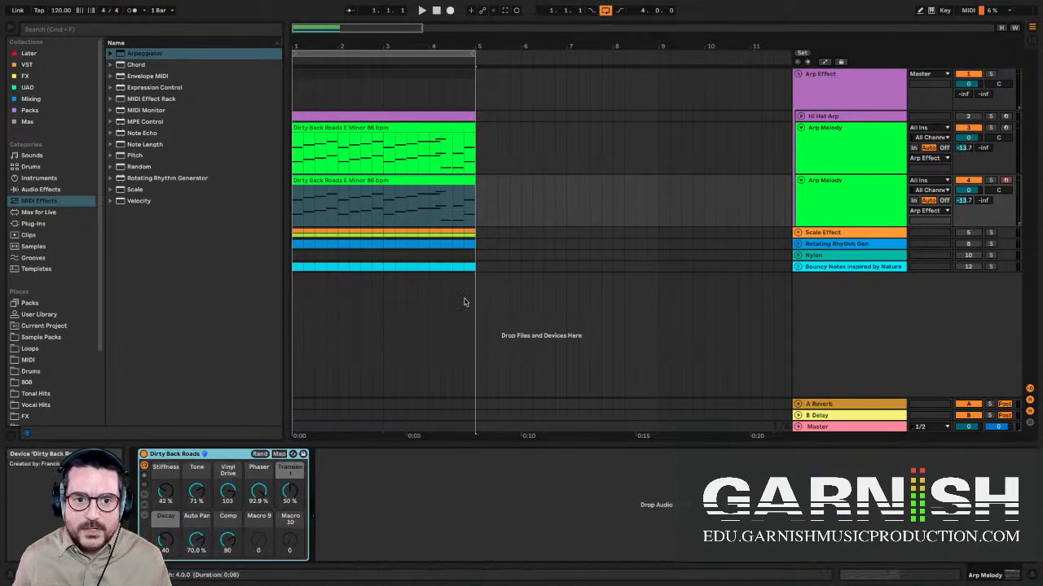
- Deactivate the original Arp Melody track and select the duplicate track without the Arpeggiator
click(859, 198)
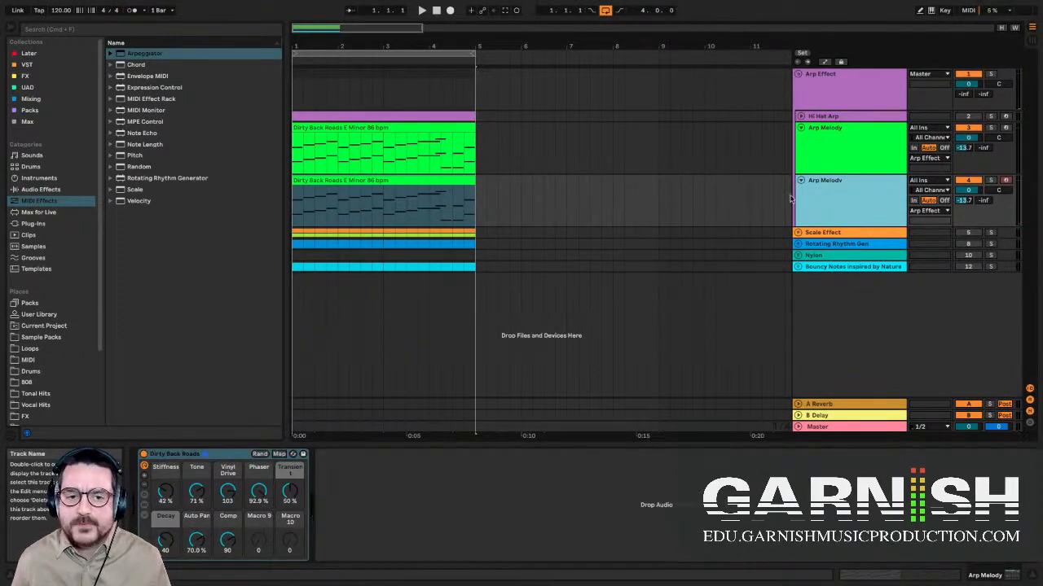
click(414, 183)
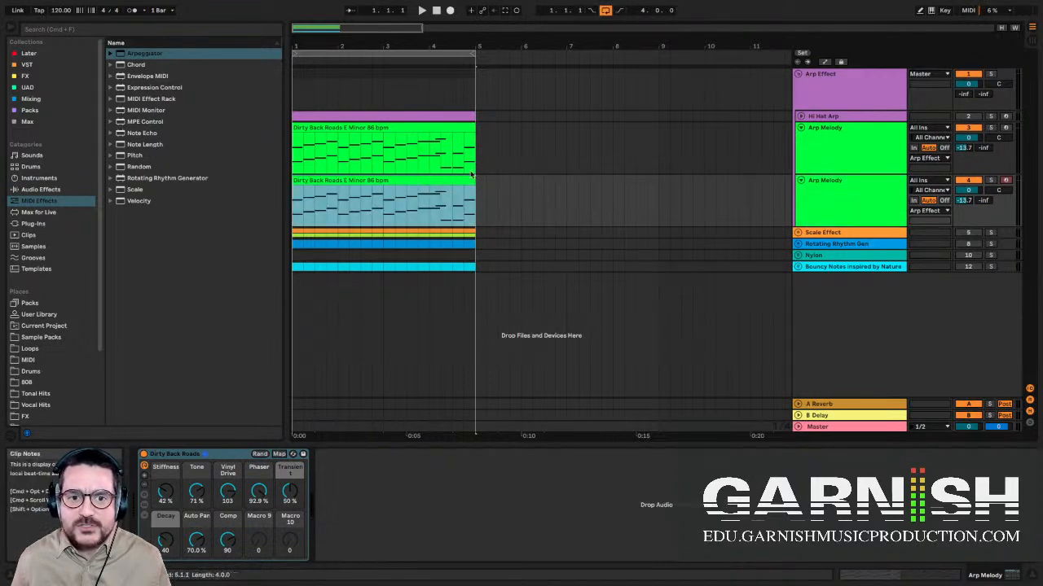
click(968, 130)
click(837, 209)
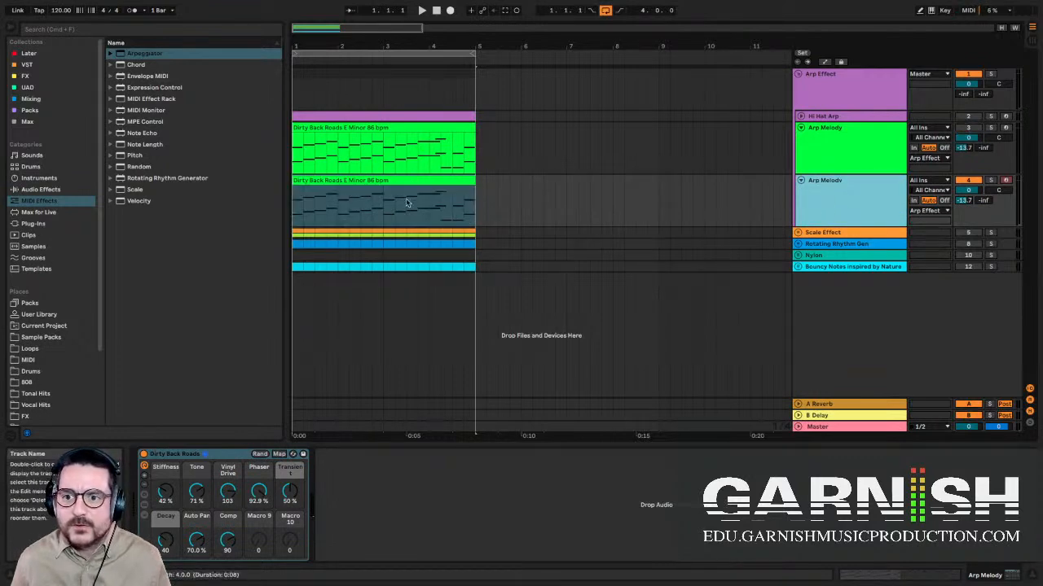
- Play the duplicate Arp Melody clip to hear the melody without the Arpeggiator
click(369, 181)
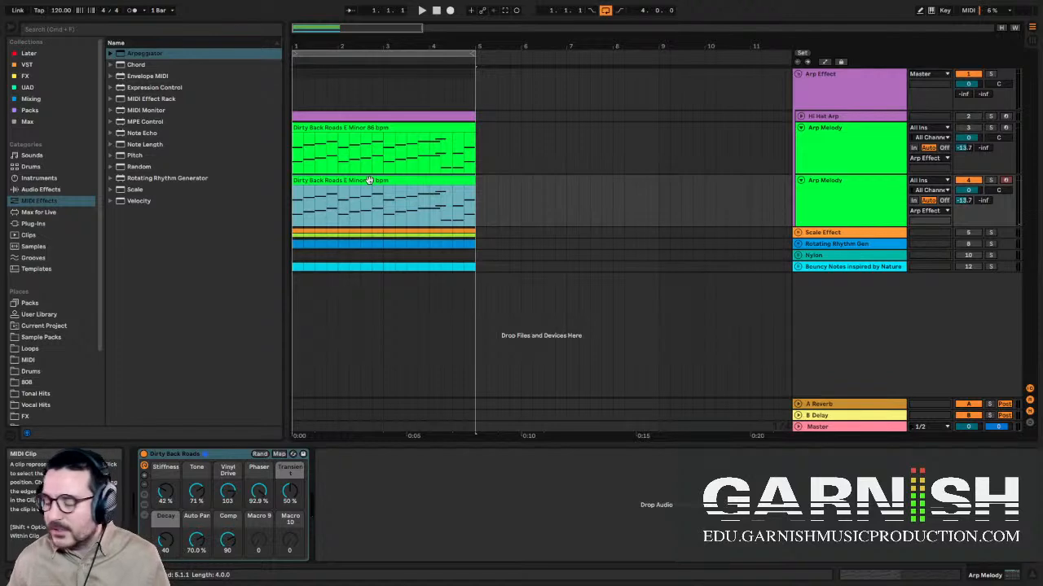
key(space)
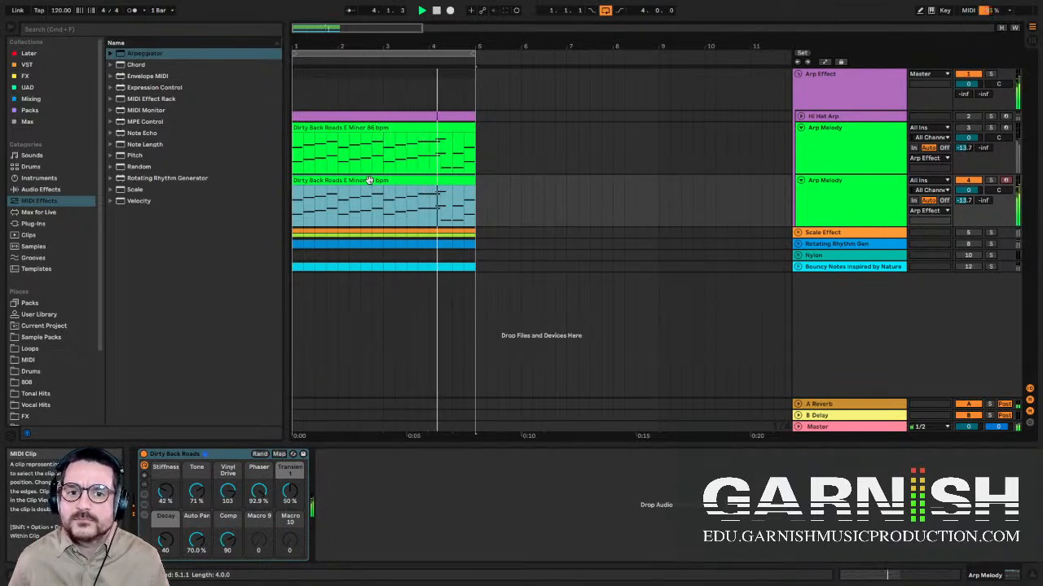
key(space)
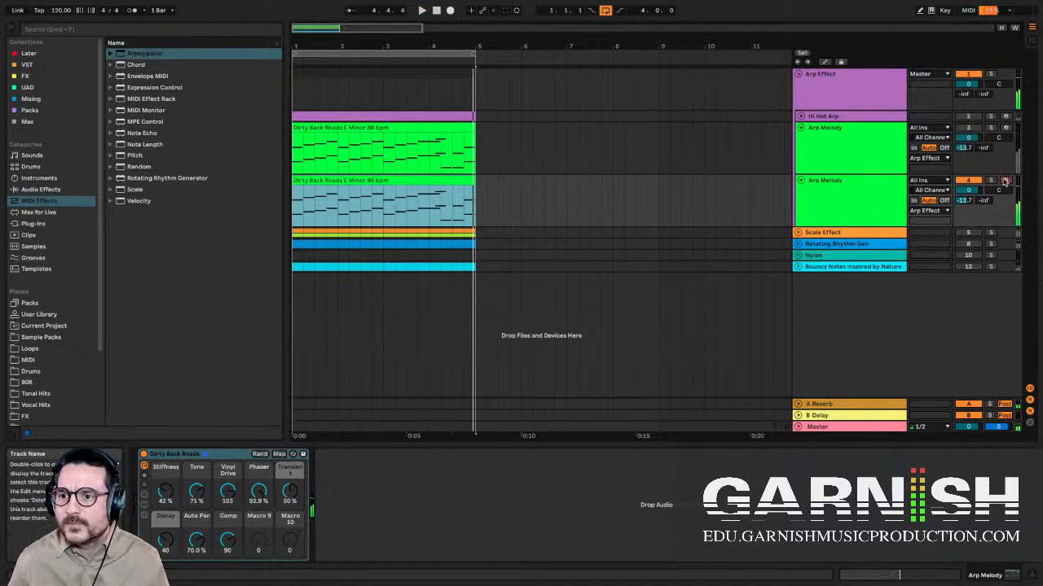
- Deactivate the duplicate track, activate the original Arp Melody track instead, and play it with the Arpeggiator
click(970, 180)
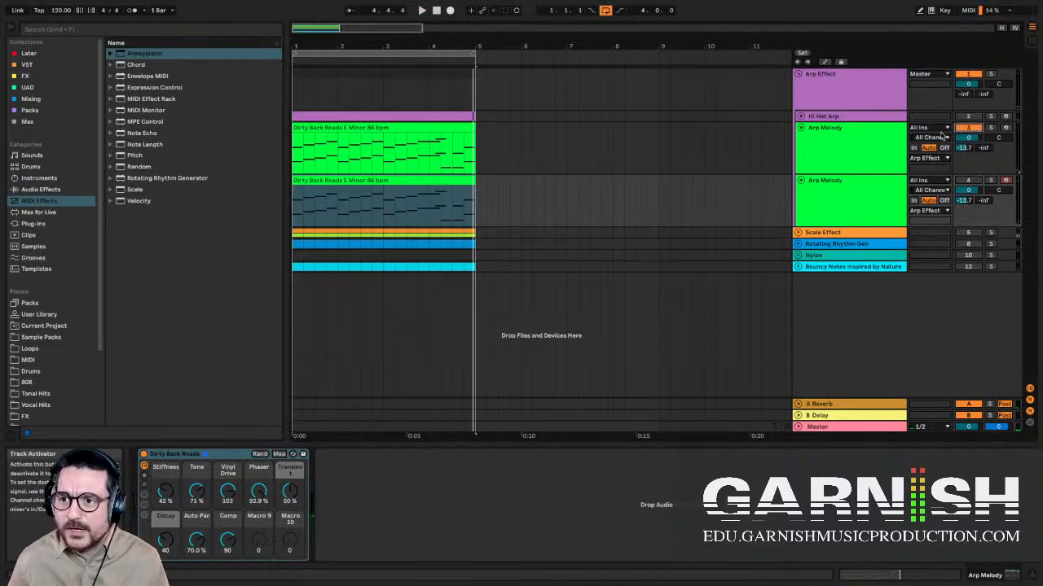
click(861, 148)
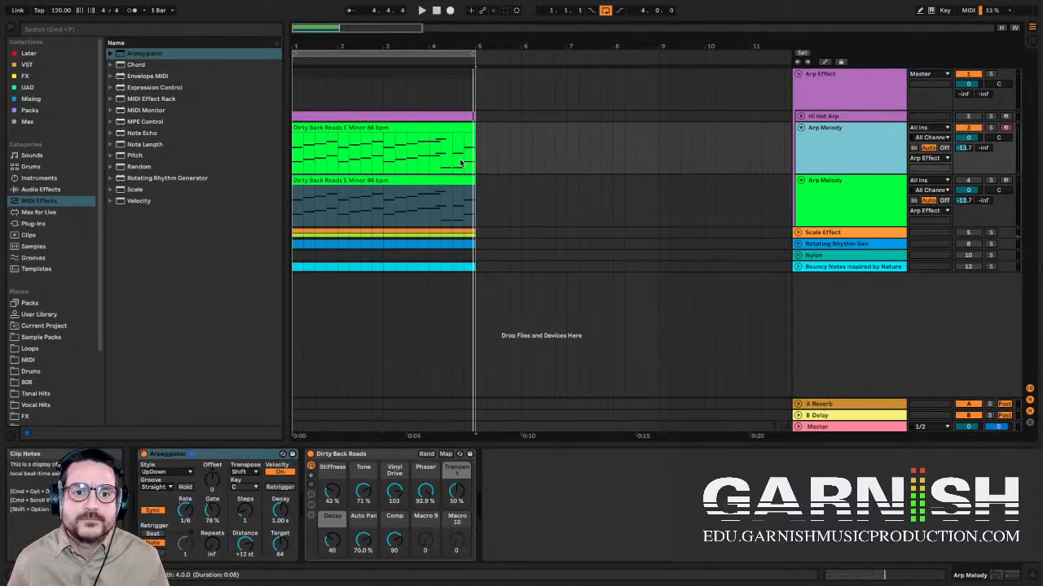
key(space)
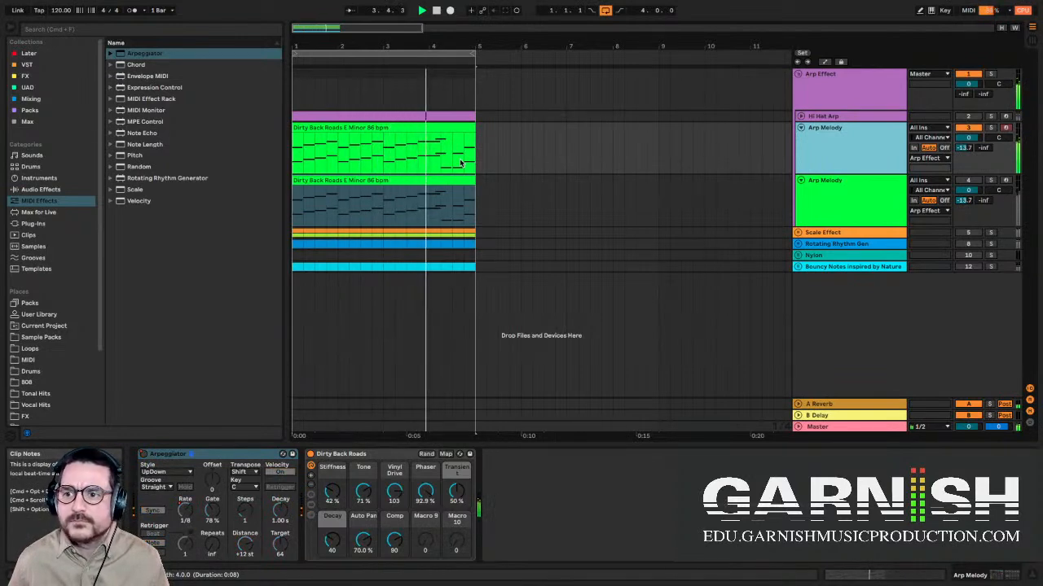
key(space)
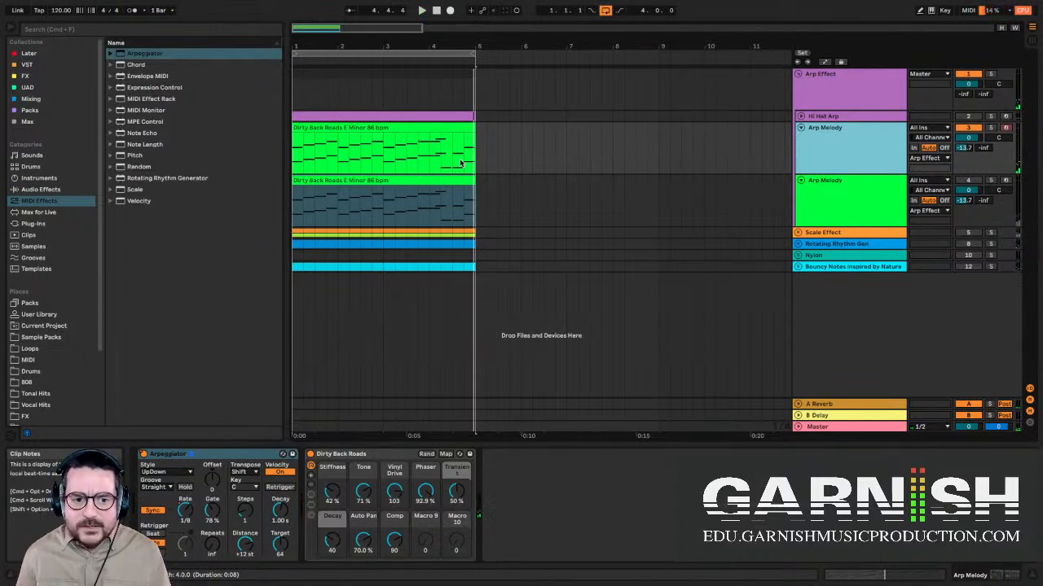
- Show the Arpeggiator's Device On automation on the Arp Melody track and play the clip from its start
click(166, 456)
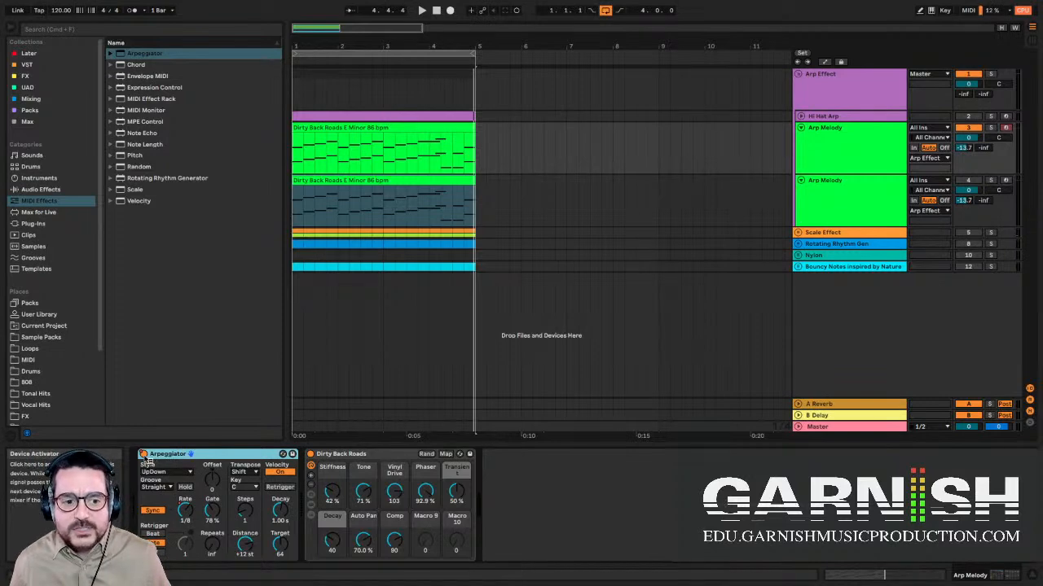
right_click(151, 461)
click(165, 464)
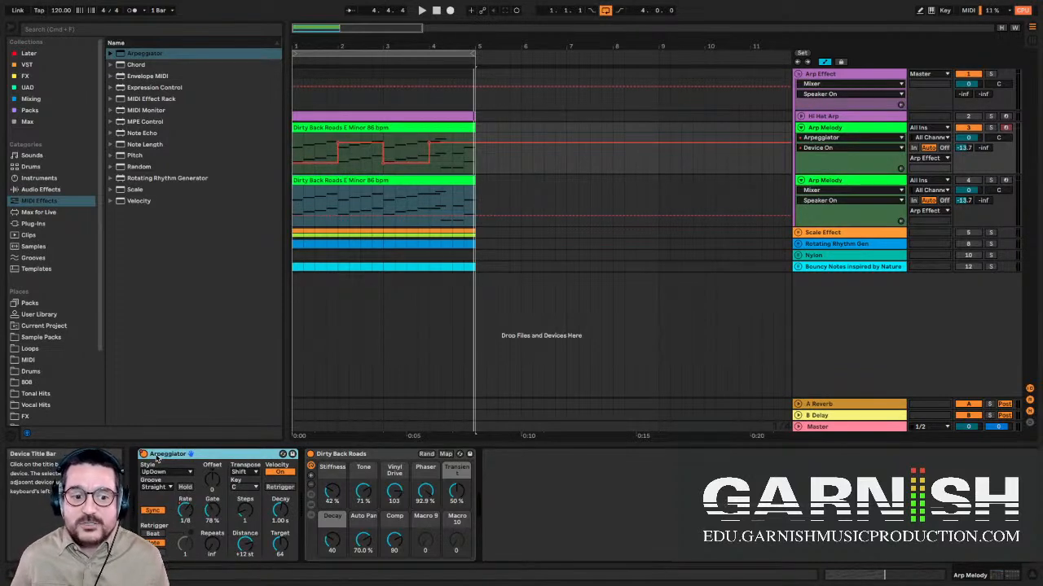
click(298, 156)
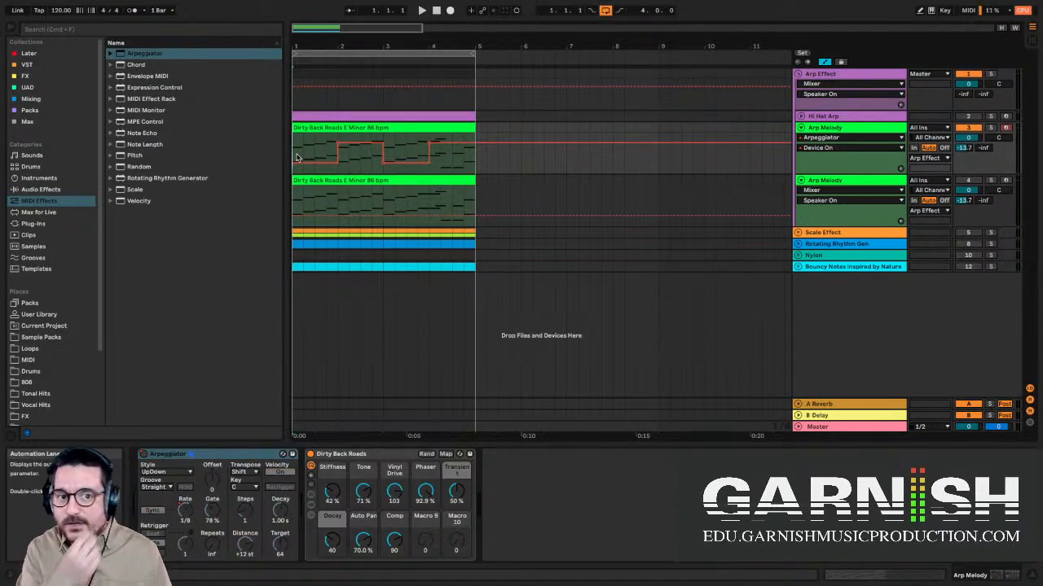
key(space)
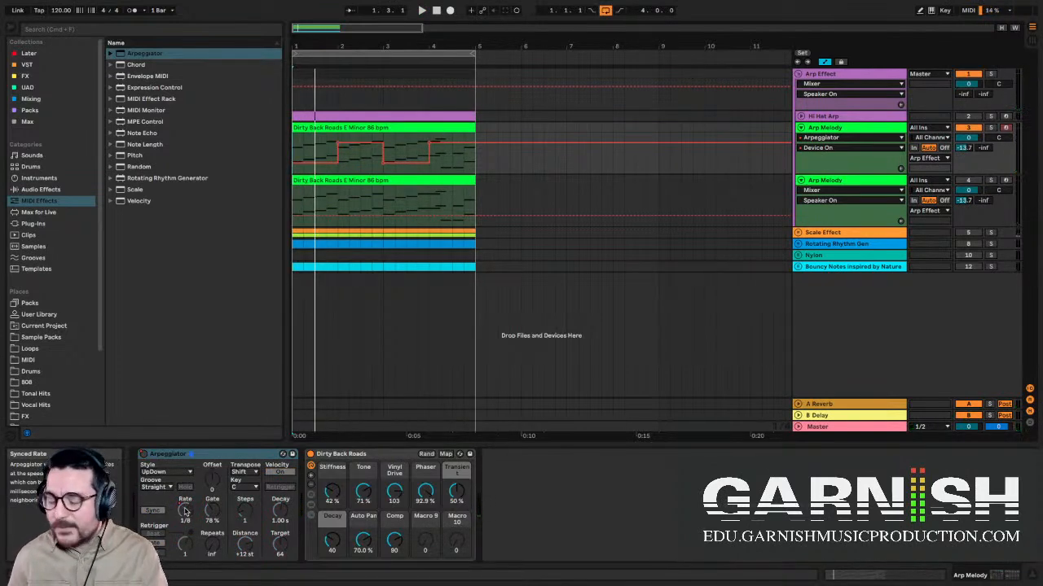
- Show the automation of the Arpeggiator's Synced Rate on the Arp Melody track and play it back
click(185, 511)
right_click(185, 511)
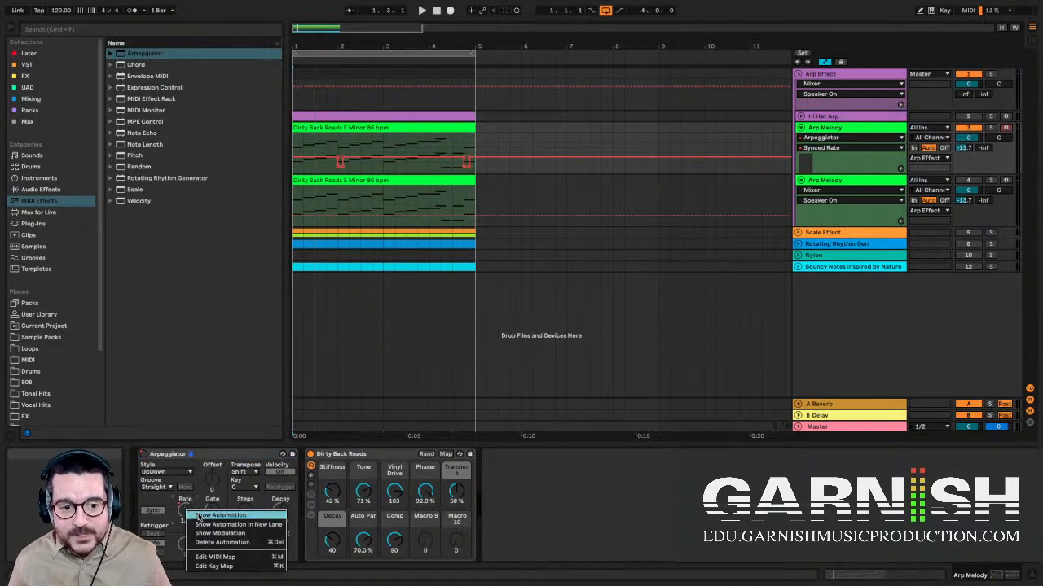
click(200, 518)
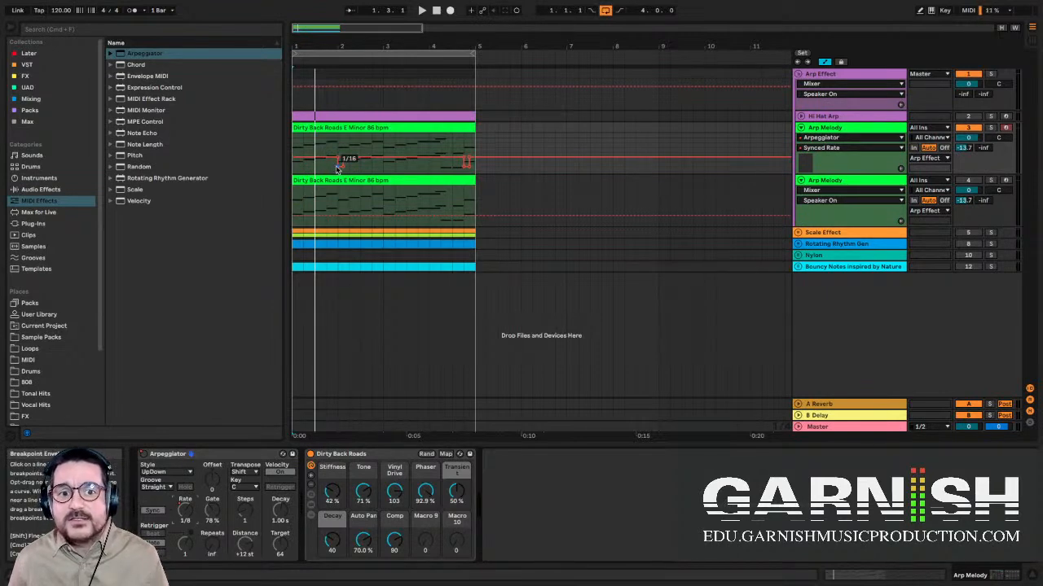
key(space)
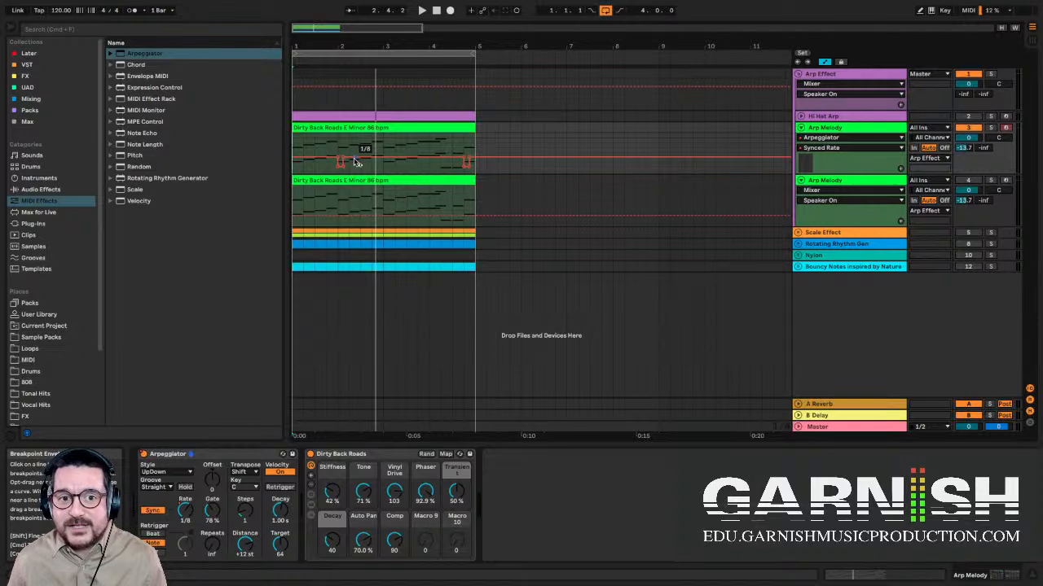
key(space)
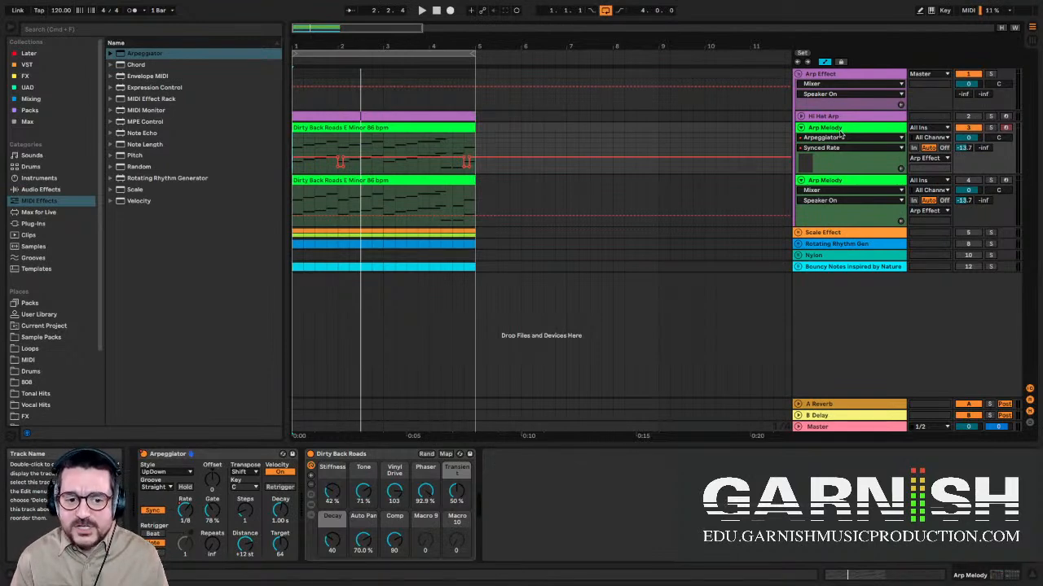
- Examine the style options available in the Arp Melody track's Arpeggiator
click(215, 455)
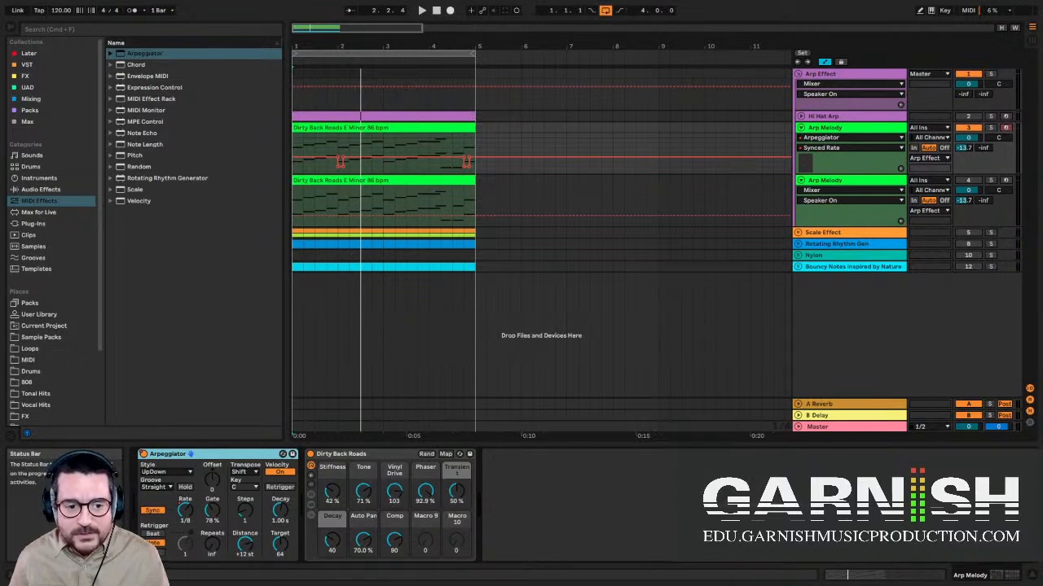
click(165, 475)
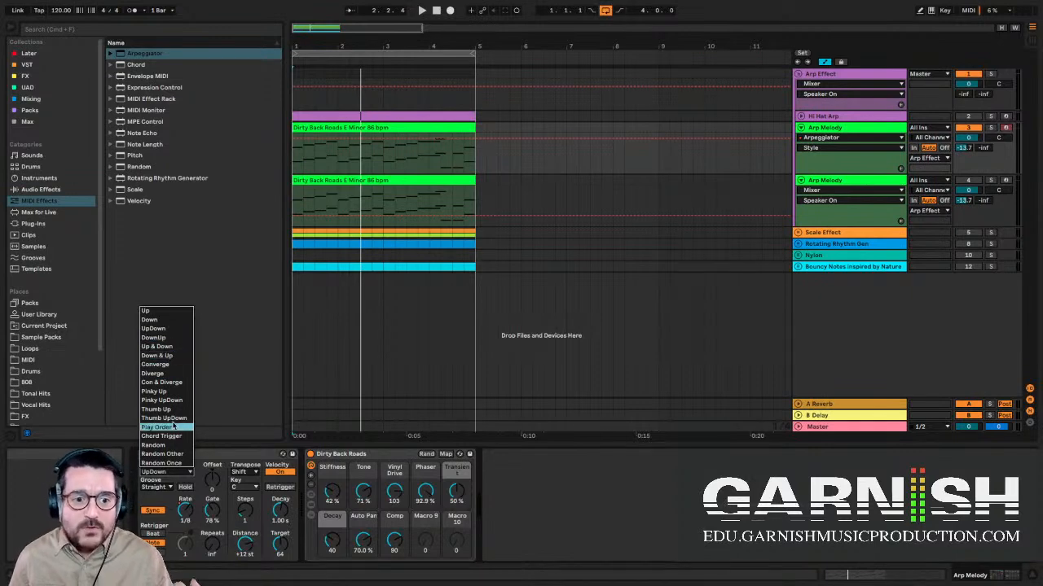
click(206, 452)
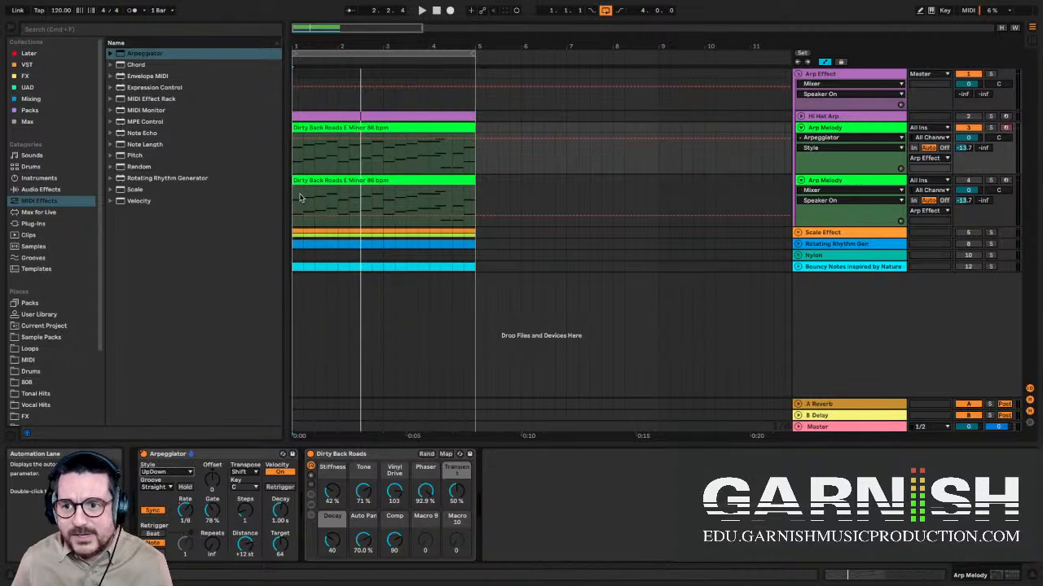
- Set the Arpeggiator's style to Up and play the Arp Melody clip from its start
click(297, 164)
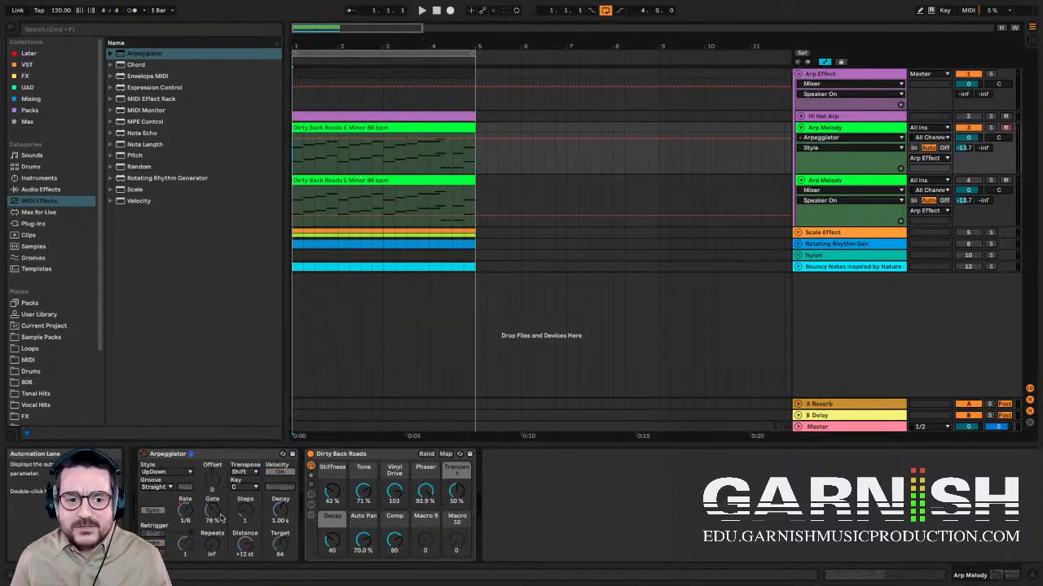
click(175, 473)
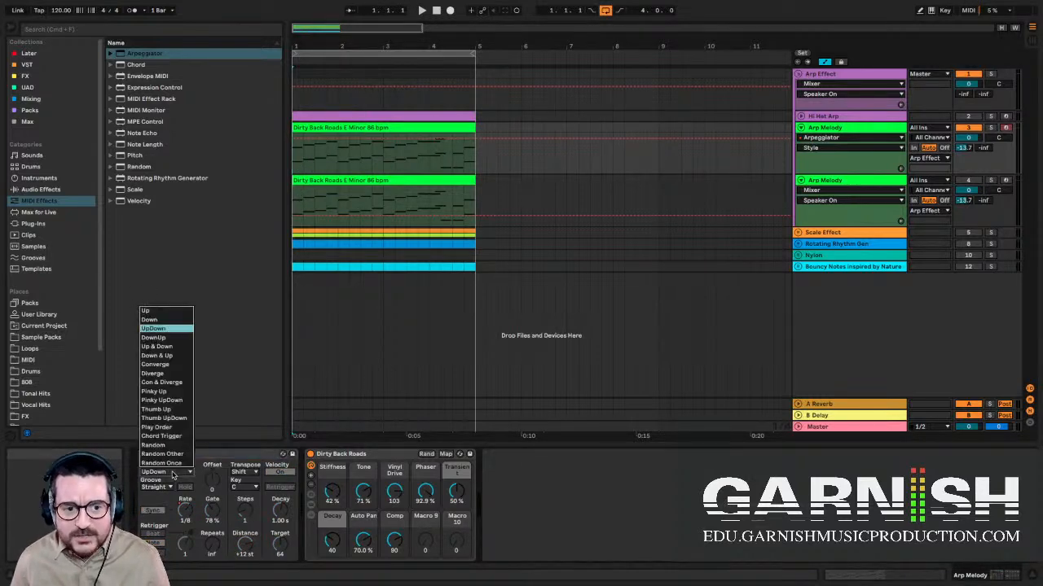
click(166, 313)
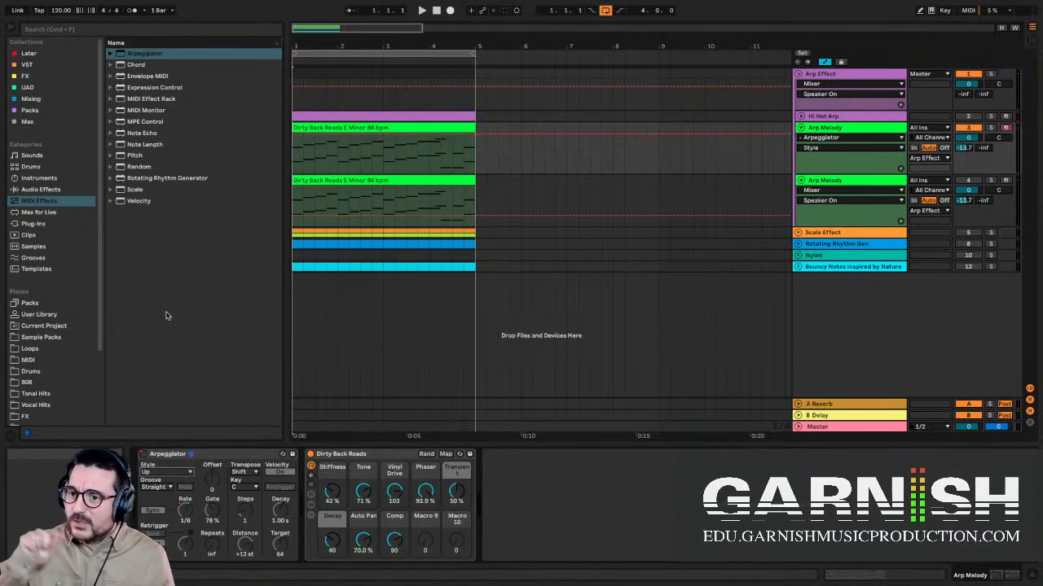
key(space)
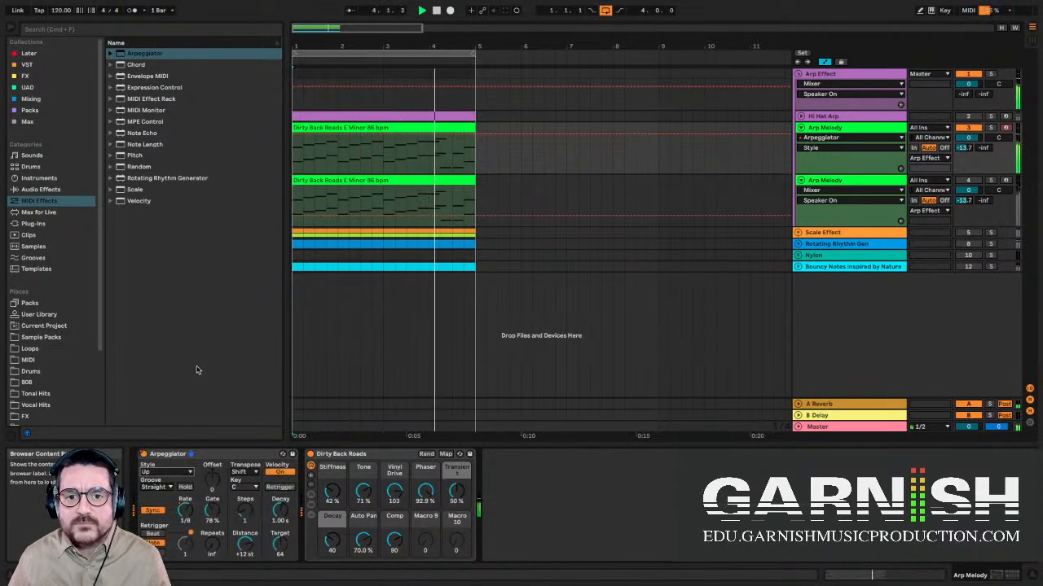
key(space)
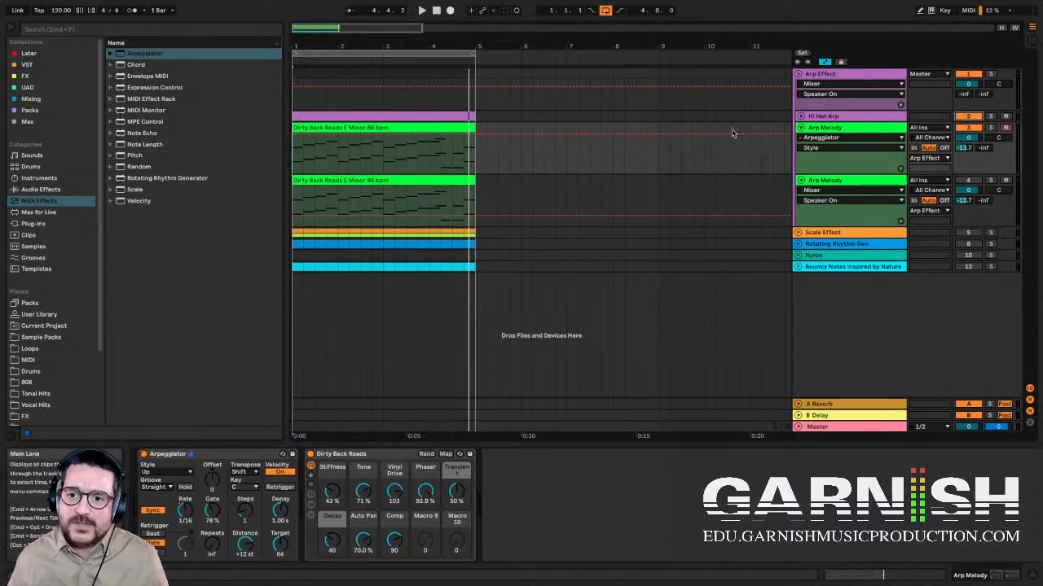
- Play the Hi Hat Arp and Arp Melody tracks together, first alone and briefly with the metronome, and switch the metronome off again
key(space)
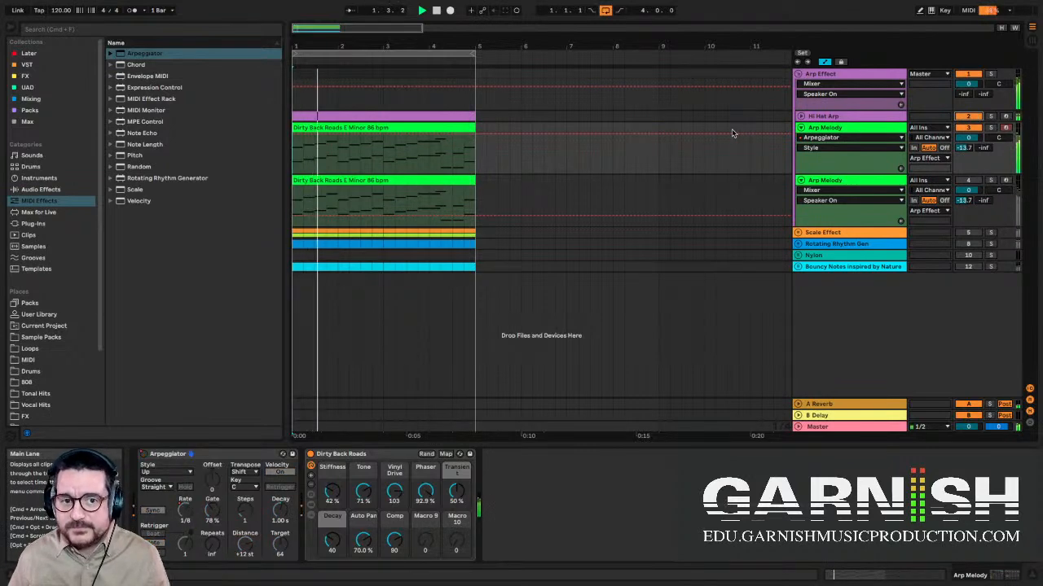
key(space)
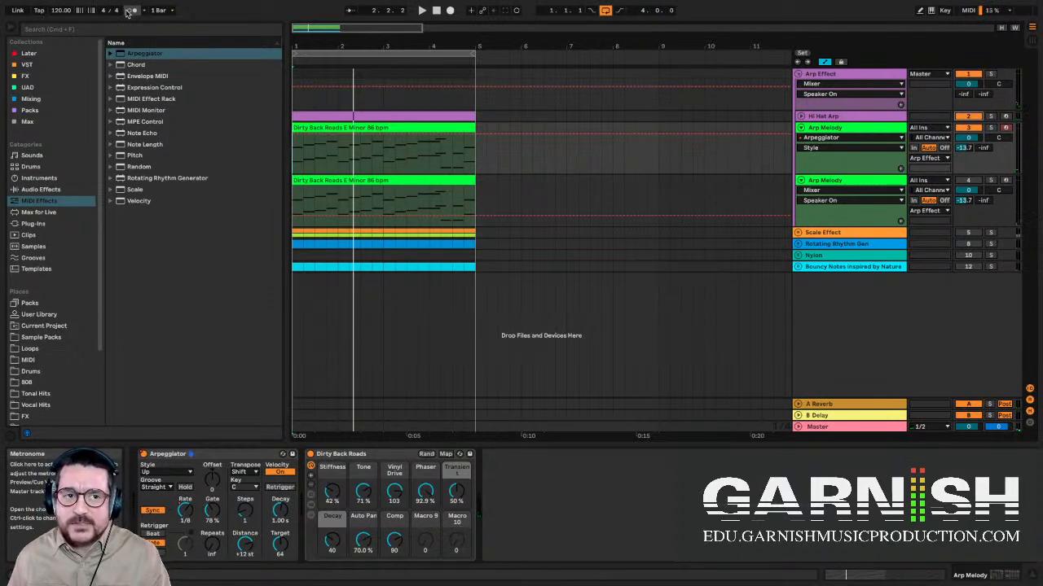
click(130, 10)
key(space)
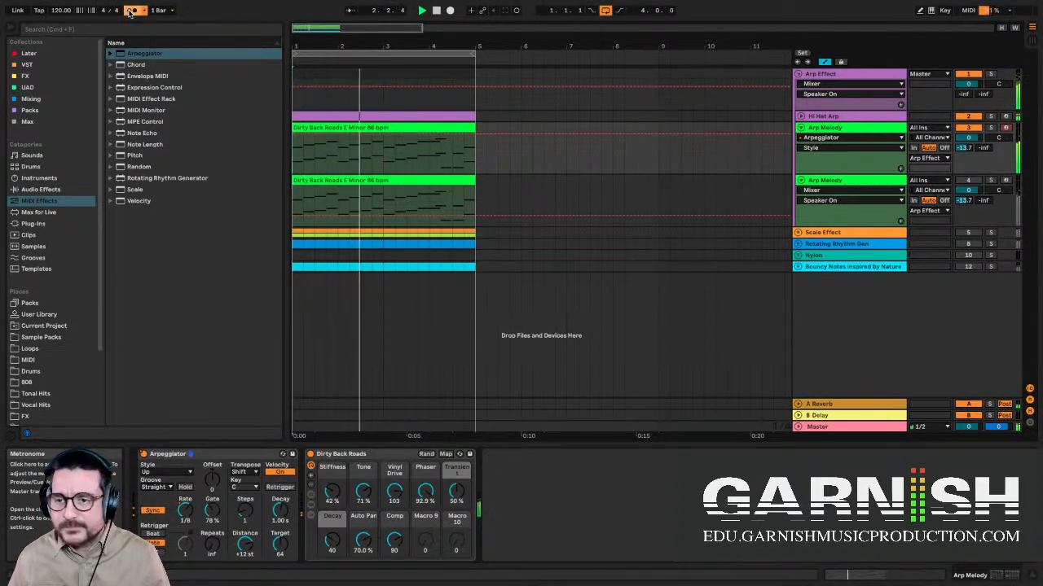
key(space)
click(131, 10)
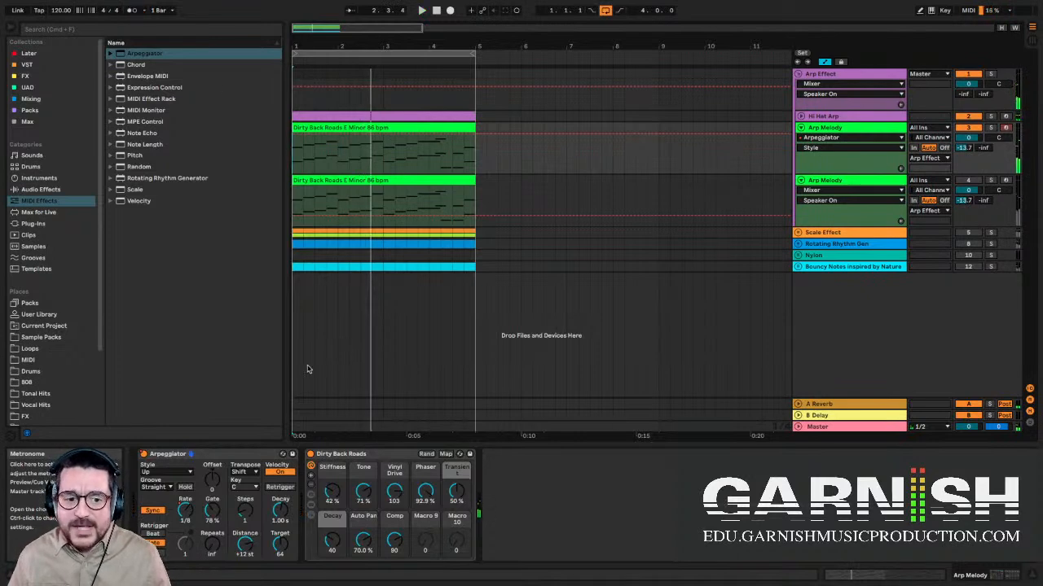
- Deactivate the Hi Hat Arp track and switch the Arp Melody track's Arpeggiator from synced to free rate
click(229, 455)
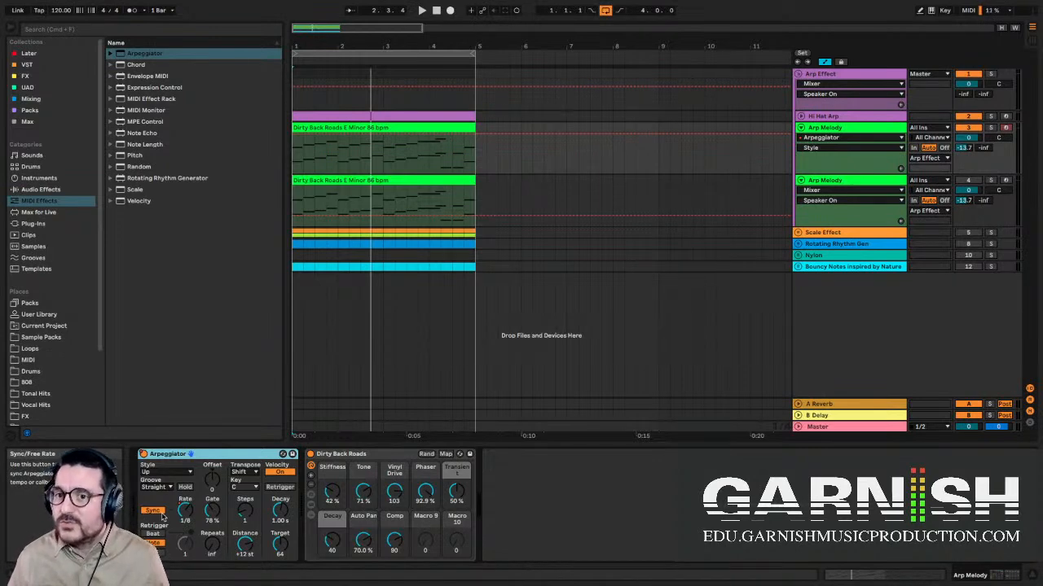
click(846, 128)
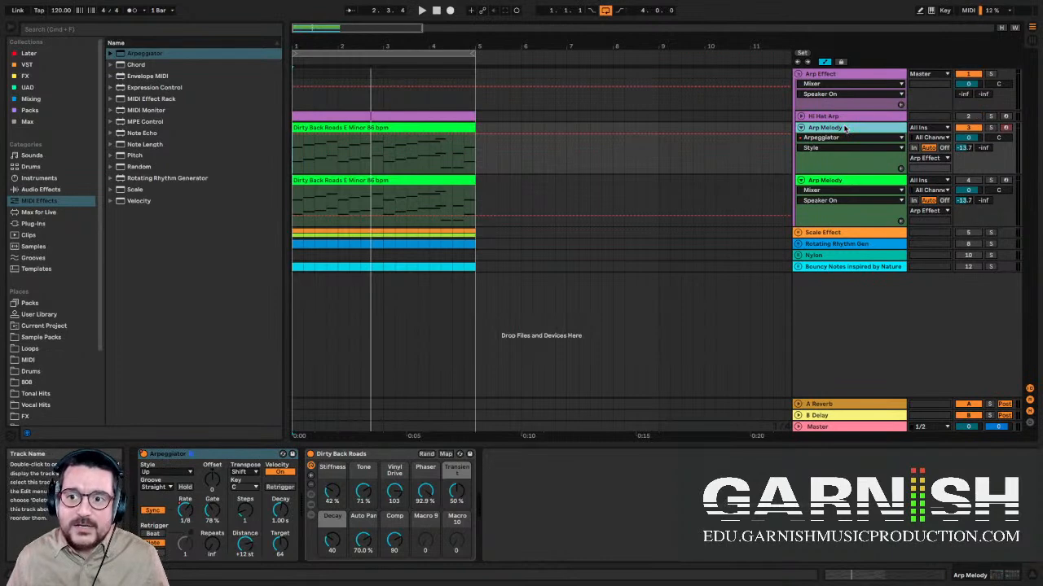
click(159, 511)
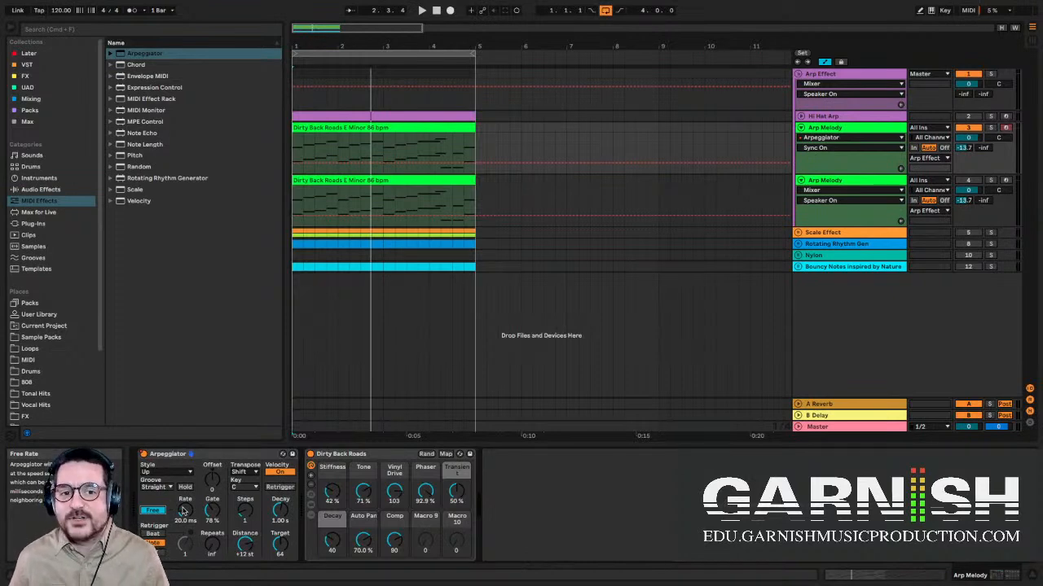
- Raise the Arpeggiator's free rate to 28.9 ms and on to 32.2 ms, playing the Arp Melody track at each setting
key(space)
drag(184, 512, 183, 504)
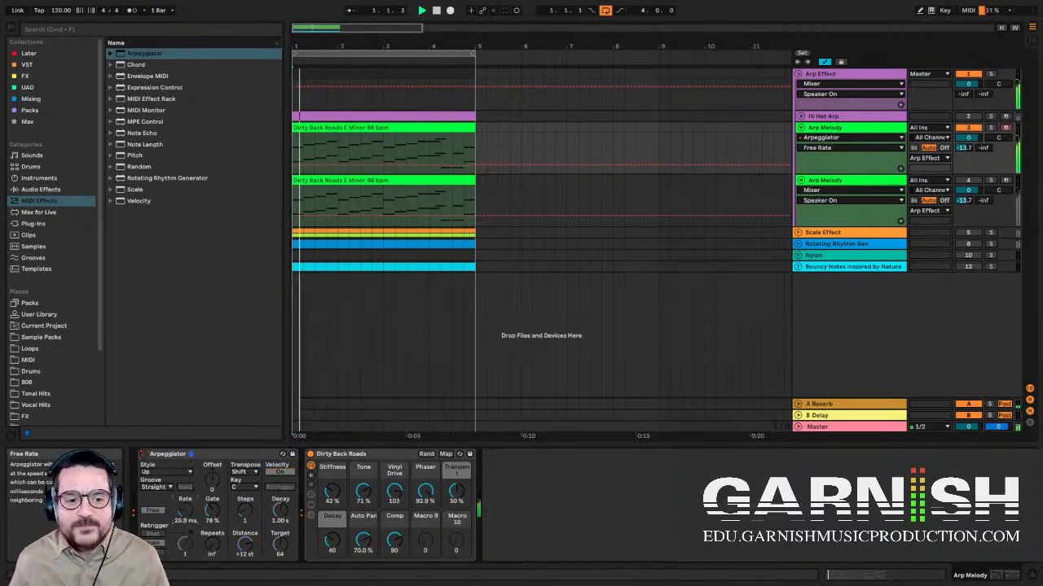
key(space)
click(861, 127)
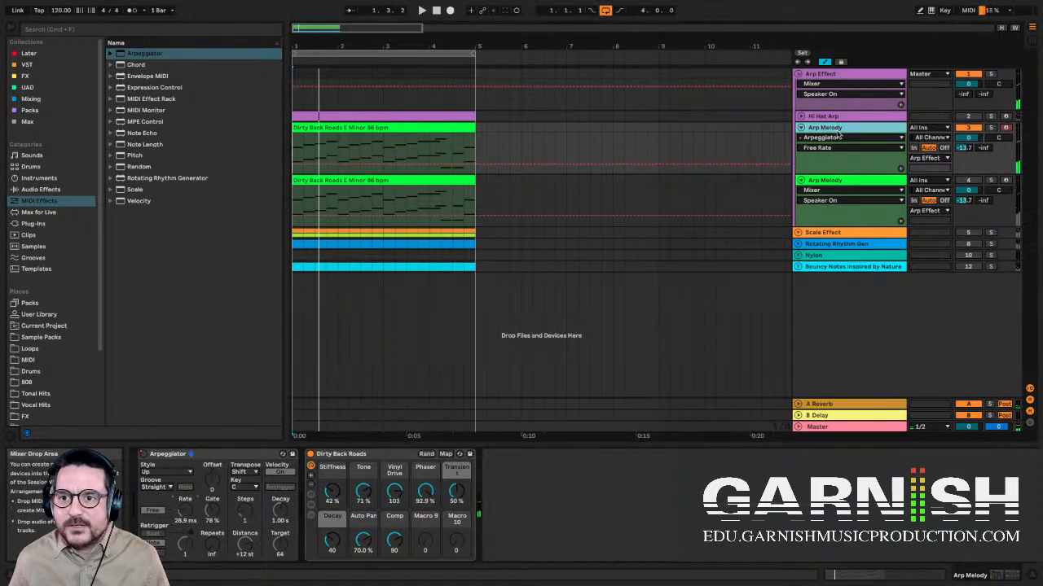
key(space)
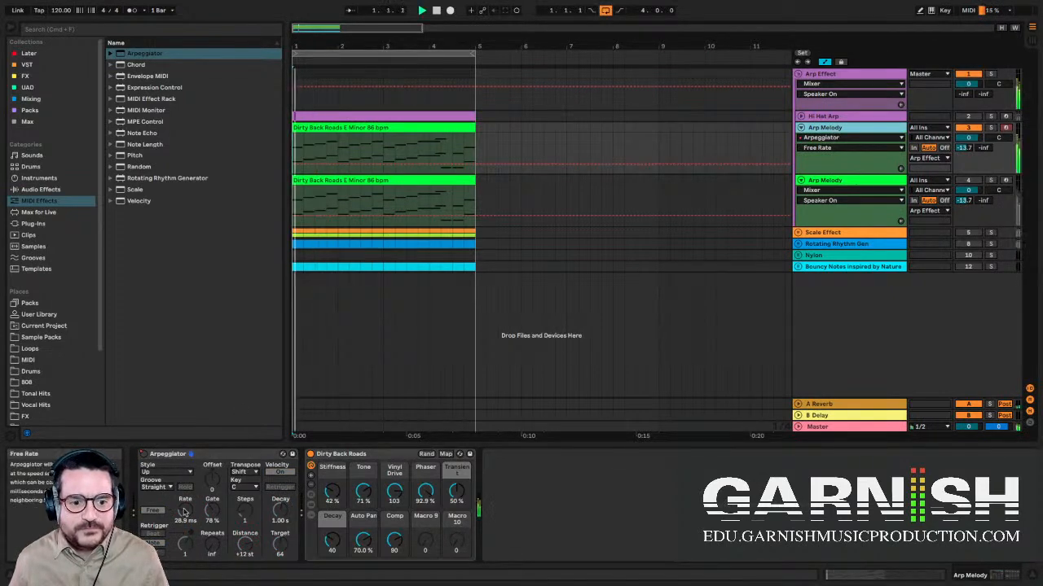
drag(184, 510, 185, 510)
key(space)
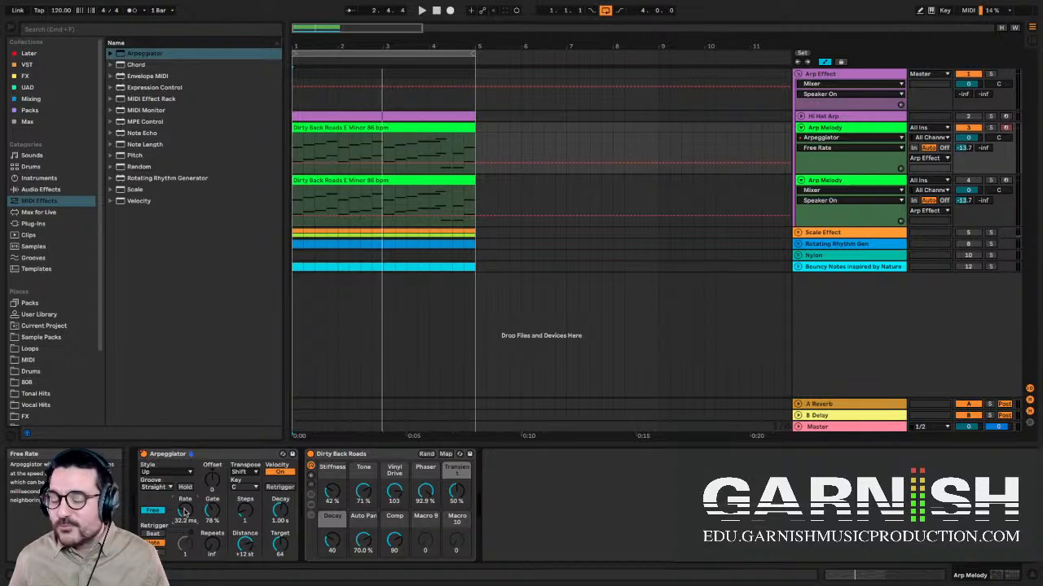
key(space)
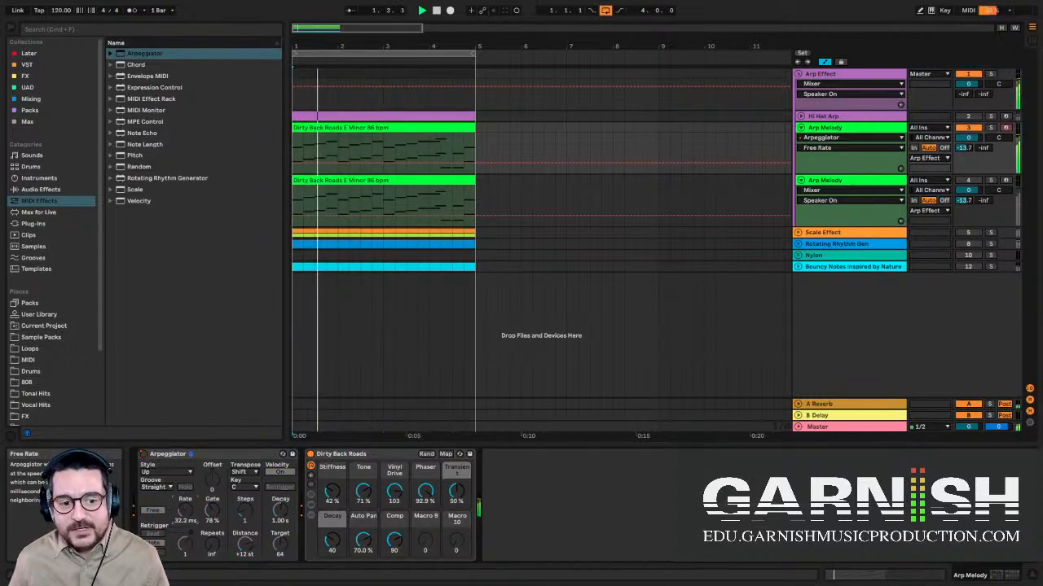
- Set the Arpeggiator's free rate to 249 ms and its gate to 15%, and play the Arp Melody track
drag(189, 503, 189, 472)
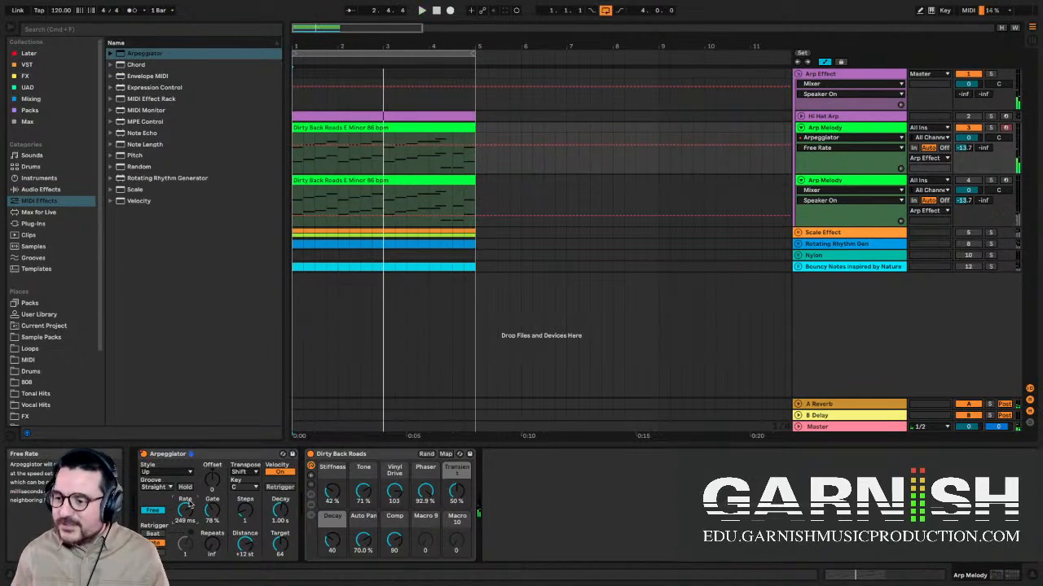
click(210, 511)
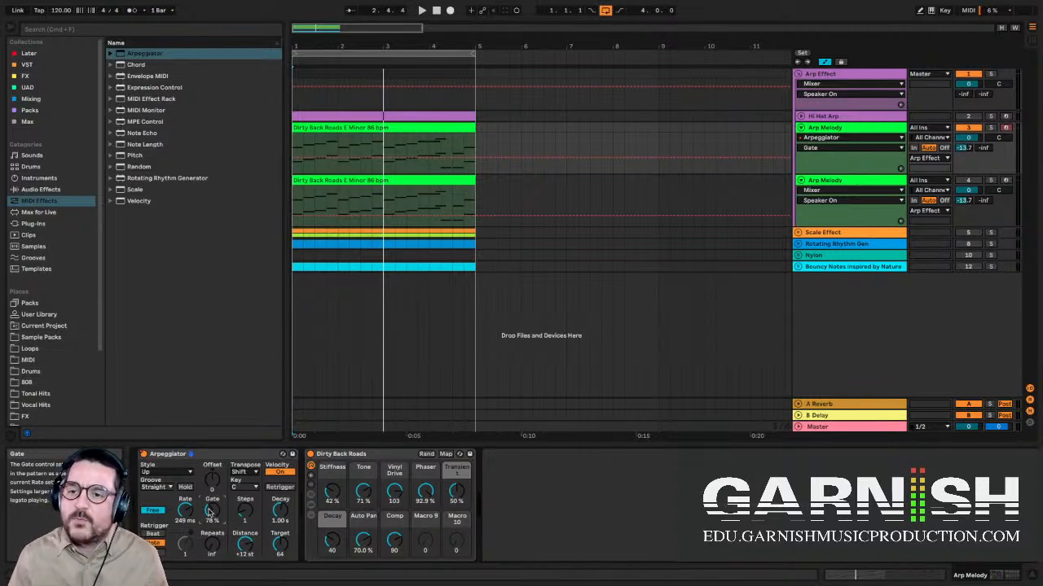
key(space)
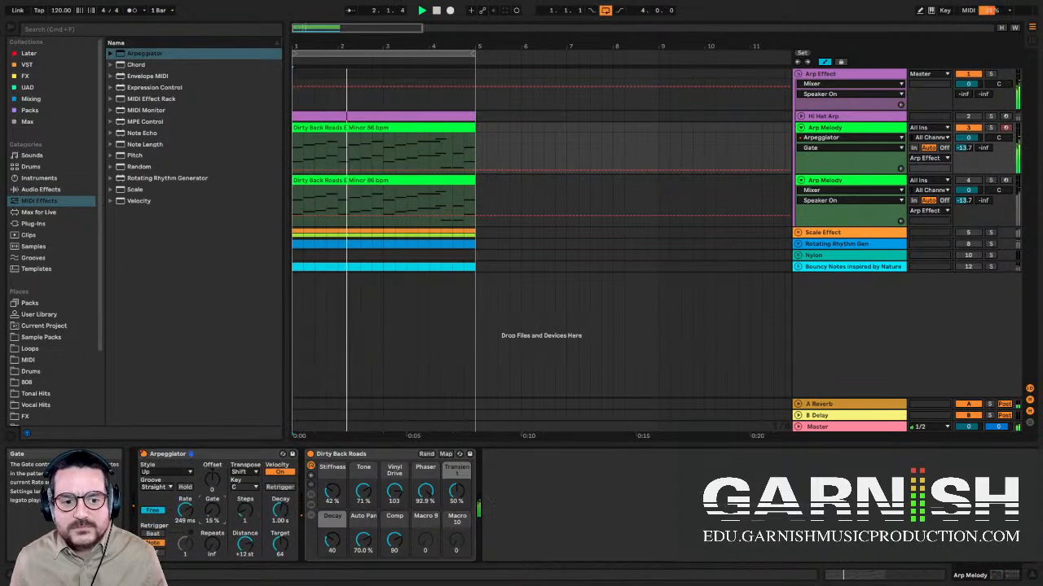
key(space)
- Raise the Arpeggiator's gate to 110%, 126% and on to 145%, playing the Arp Melody track to compare
drag(210, 511, 211, 456)
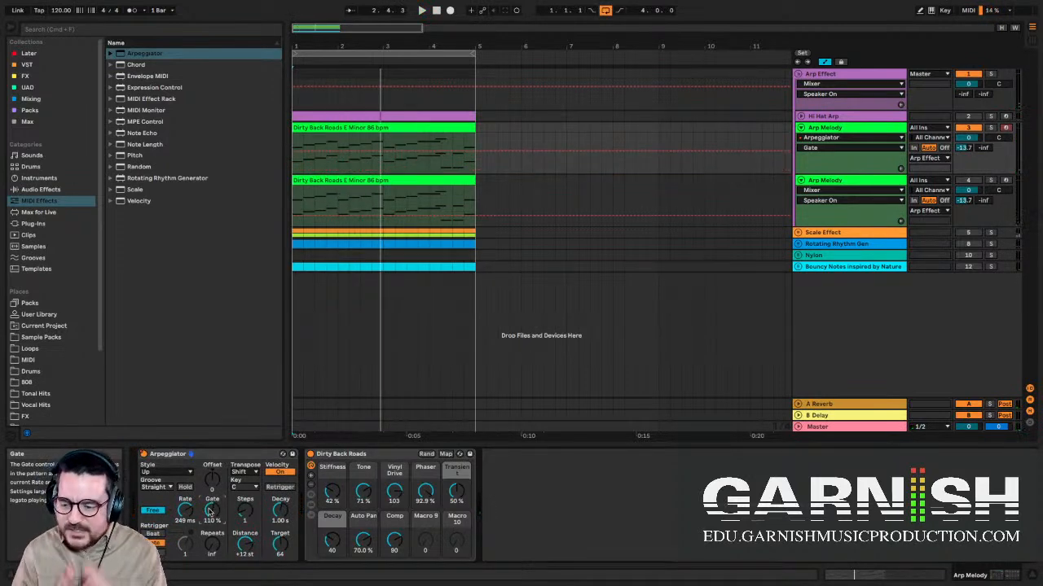
drag(210, 511, 210, 499)
key(space)
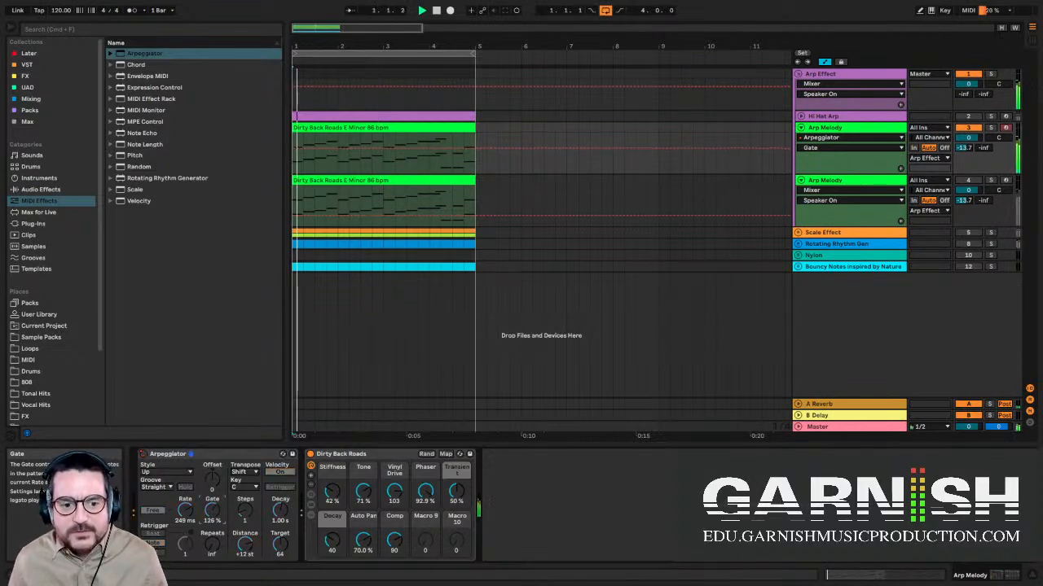
drag(210, 512, 210, 504)
key(space)
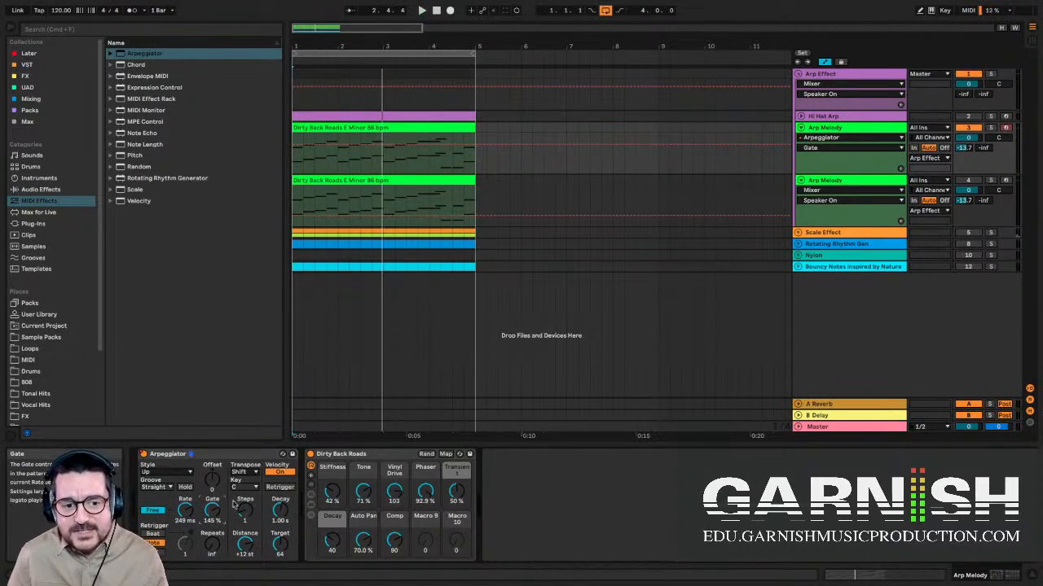
- Lower the Arpeggiator's transpose distance to -12 st, with one transpose step, and play the Arp Melody track
click(245, 510)
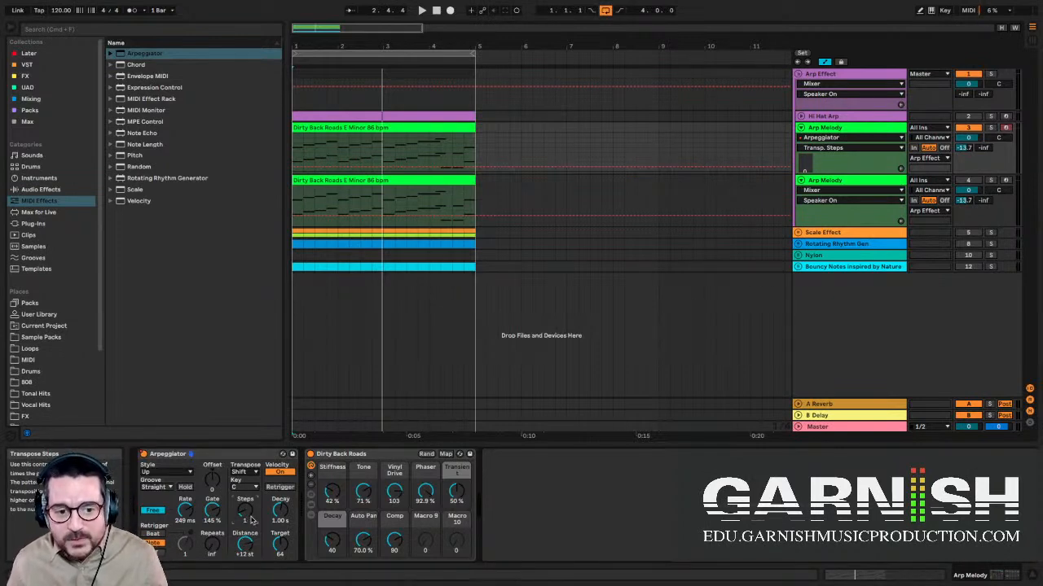
click(246, 546)
click(244, 512)
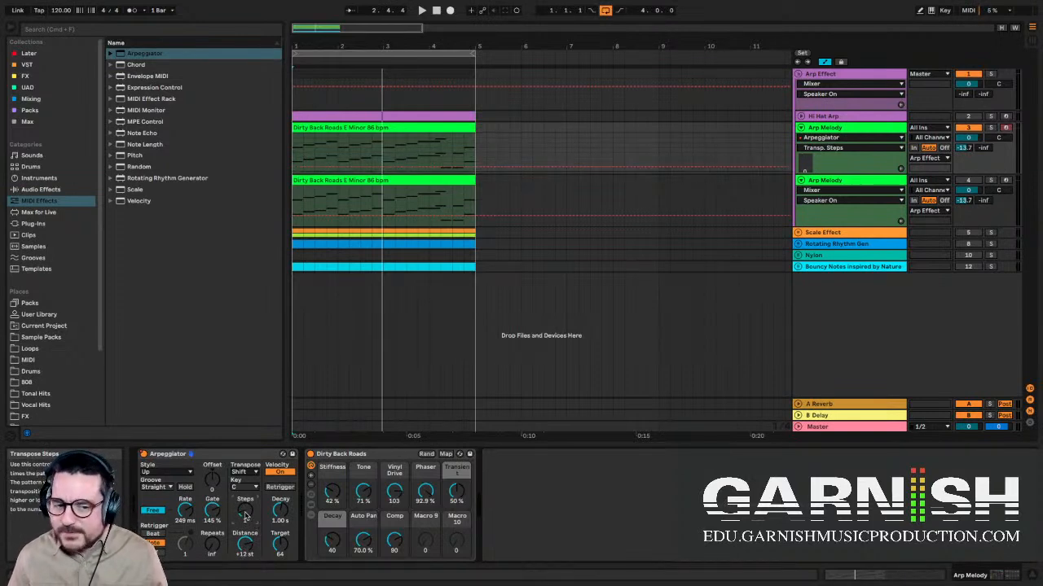
click(246, 544)
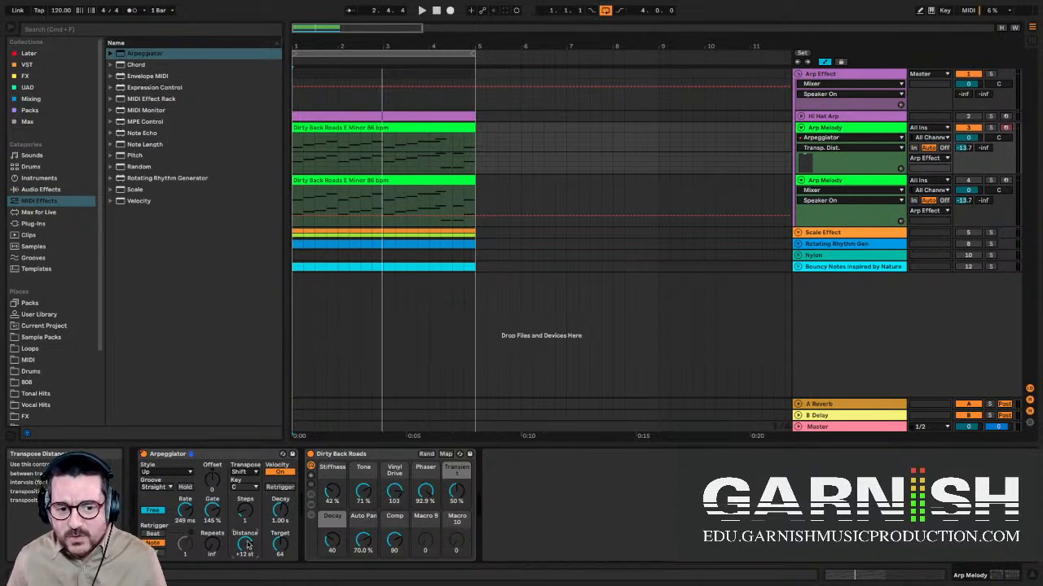
drag(244, 546, 244, 579)
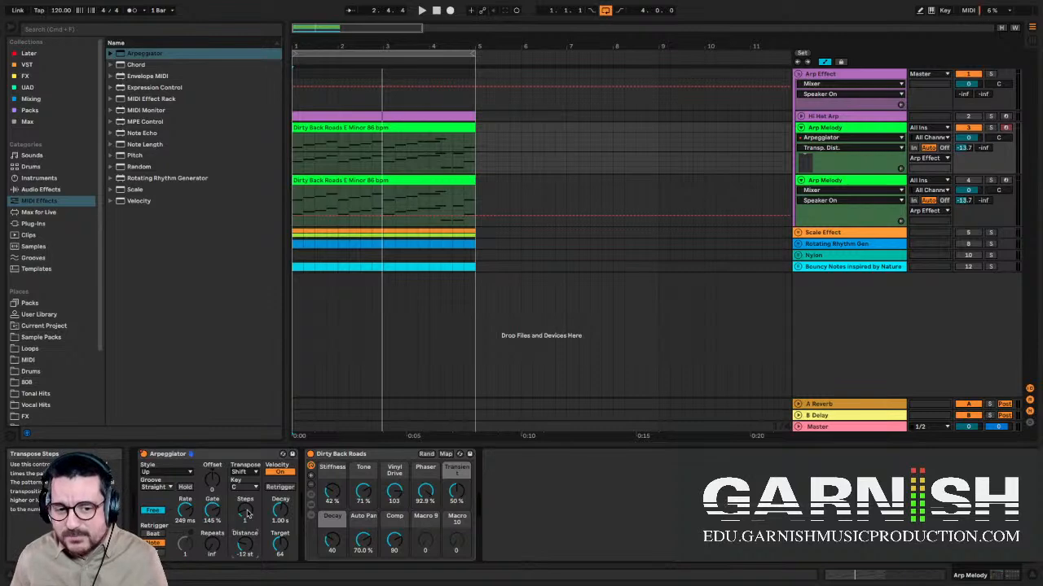
key(space)
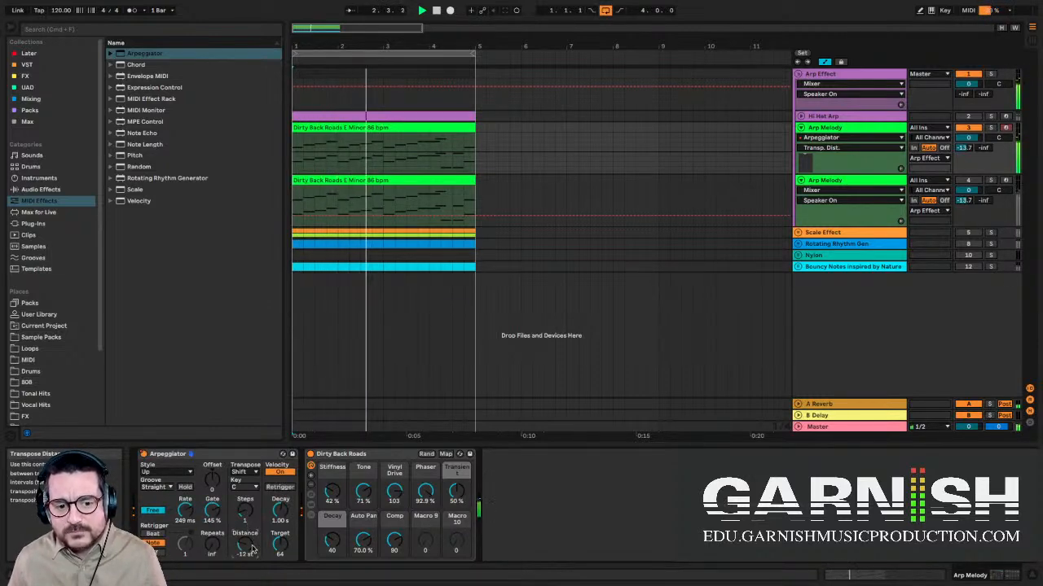
key(space)
- Set the Arpeggiator's transpose steps to 2 and raise its distance to +12 st, playing the Arp Melody track before and after the distance change
click(249, 513)
mouse_move(247, 515)
mouse_down()
mouse_move(247, 495)
mouse_move(243, 525)
mouse_up()
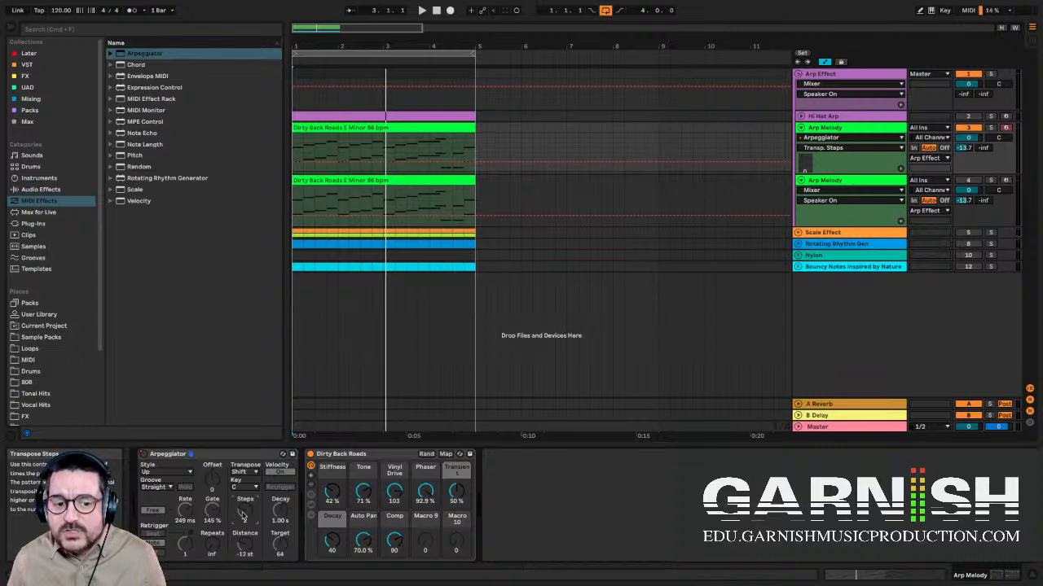
click(246, 544)
key(space)
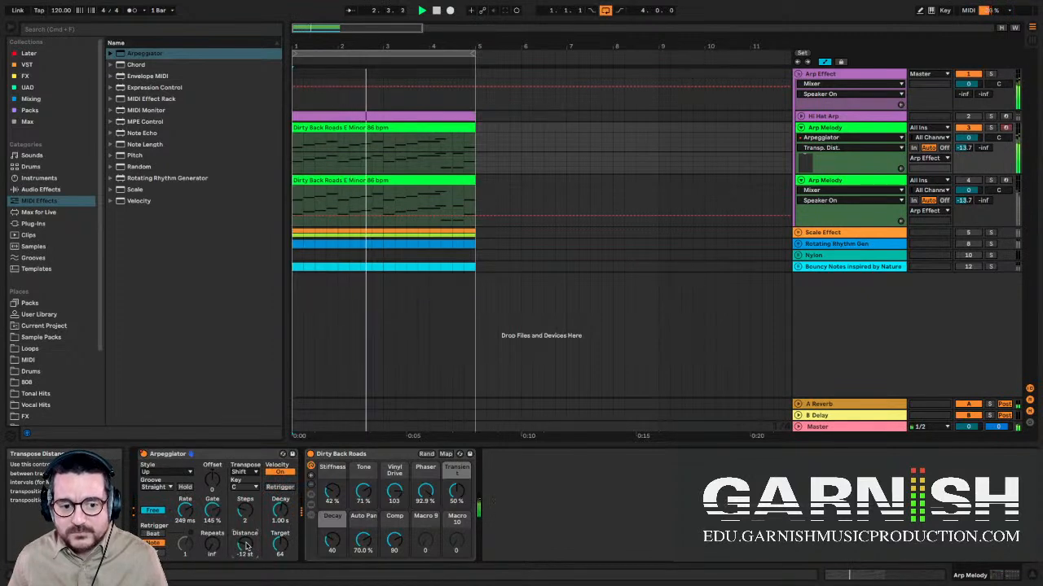
key(space)
drag(247, 546, 247, 502)
key(space)
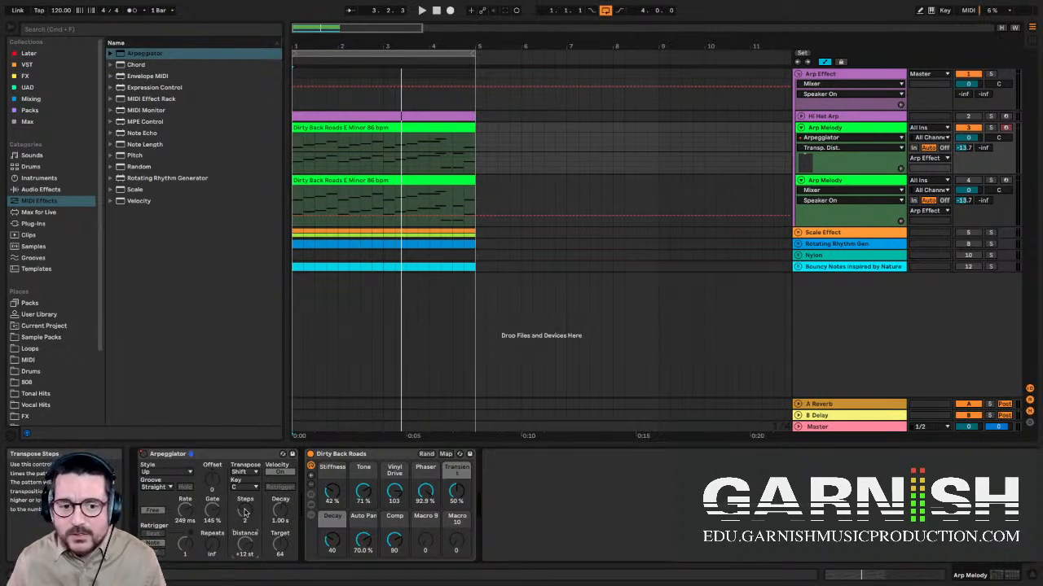
- Fold both Arp Melody tracks and the Arp Effect group, and hide the automation lanes
click(334, 457)
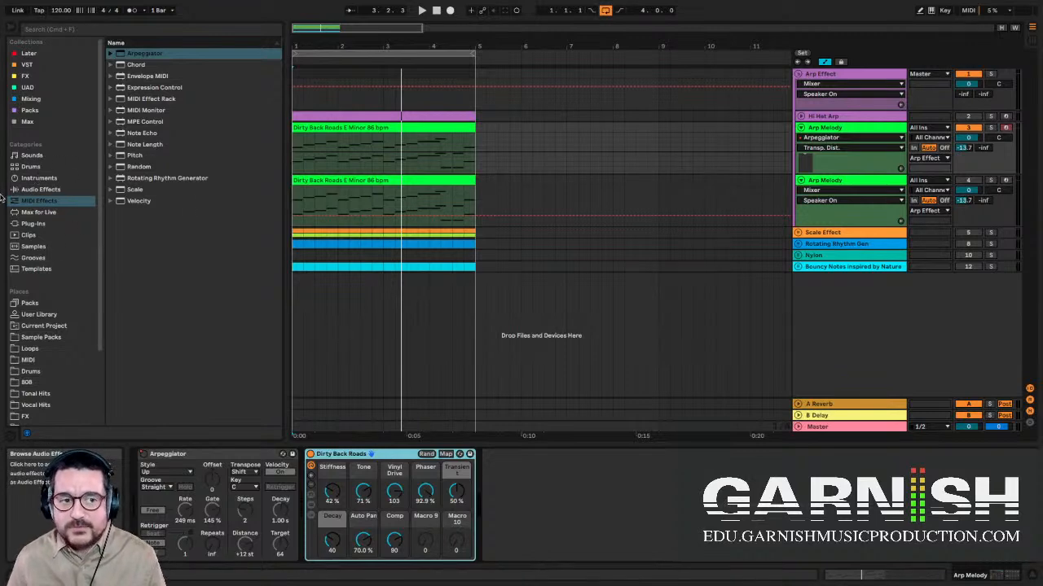
click(806, 181)
click(800, 128)
click(801, 139)
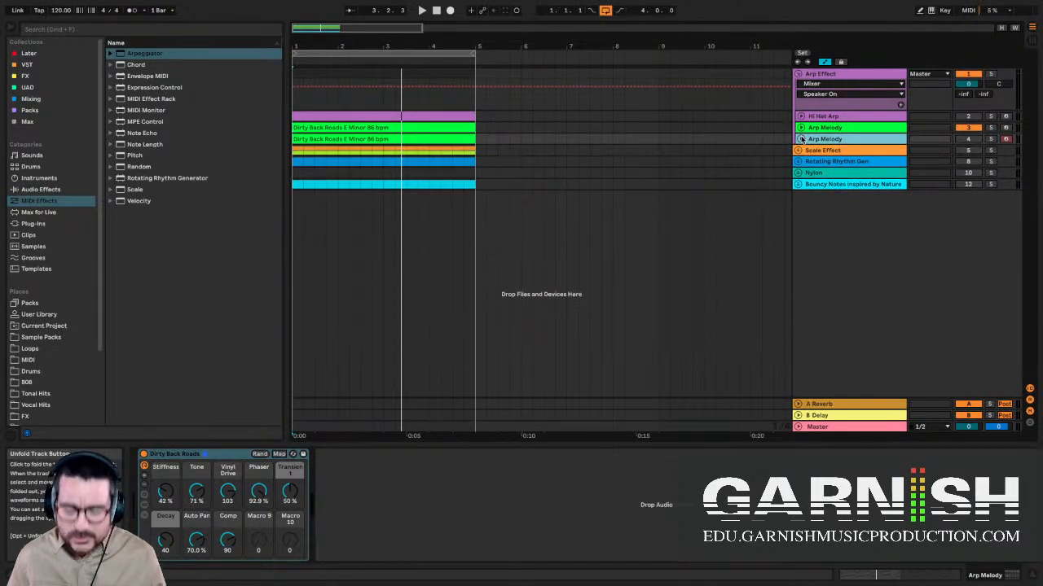
key(a)
click(831, 97)
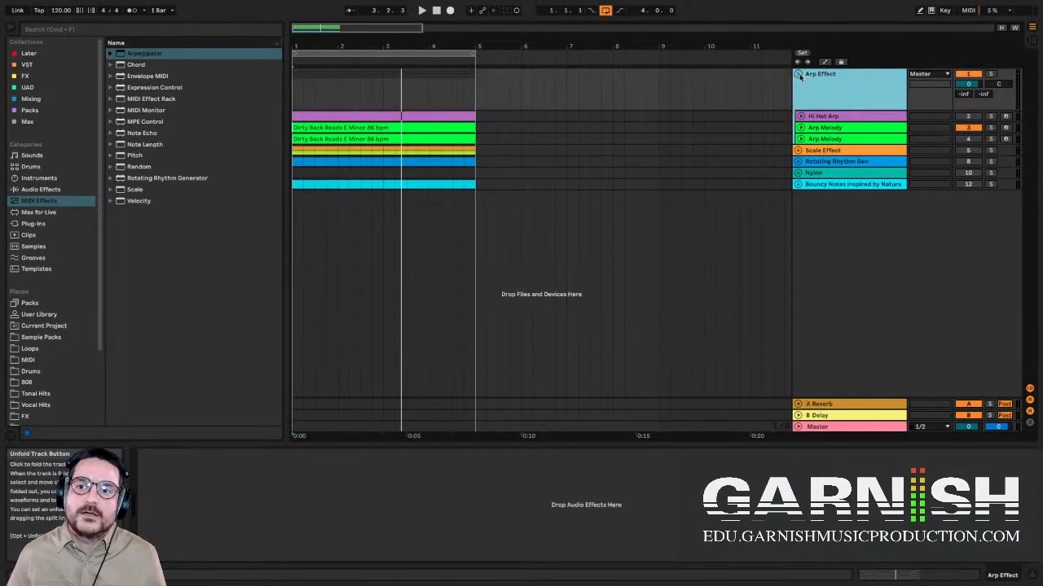
click(798, 74)
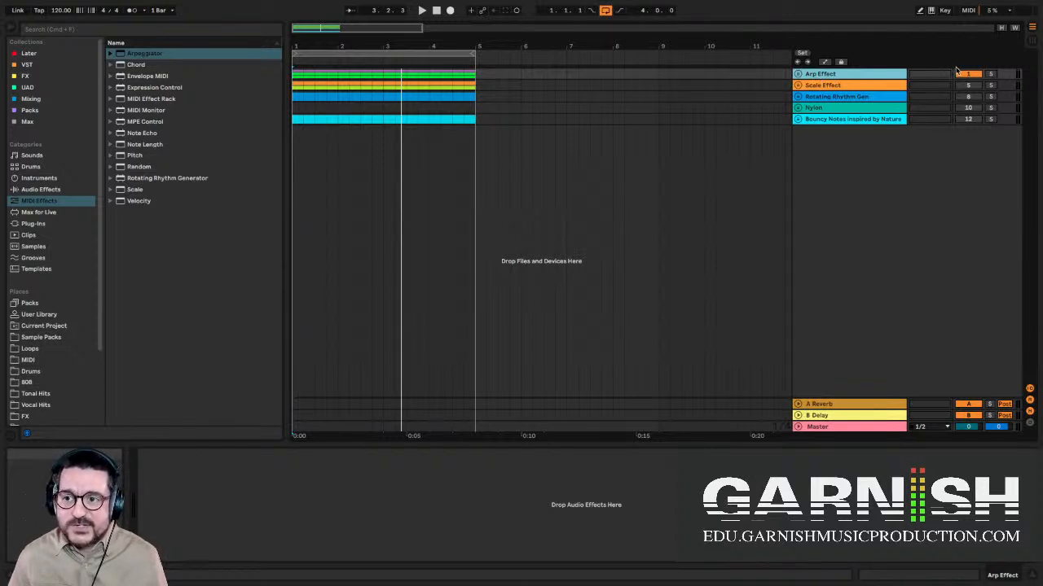
- Deactivate the Arp Effect group, and unfold and activate the Scale Effect group
click(839, 85)
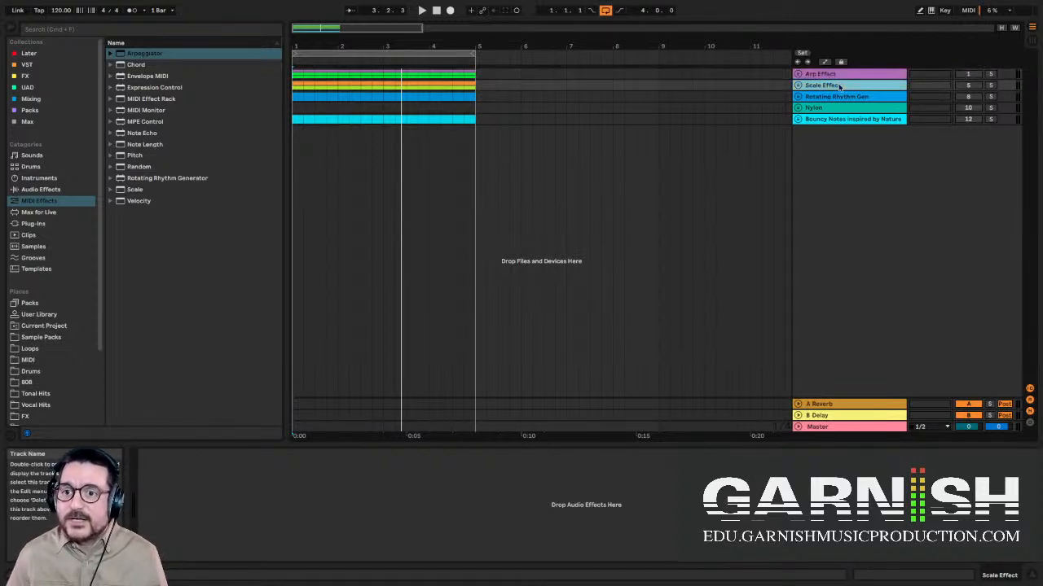
click(797, 86)
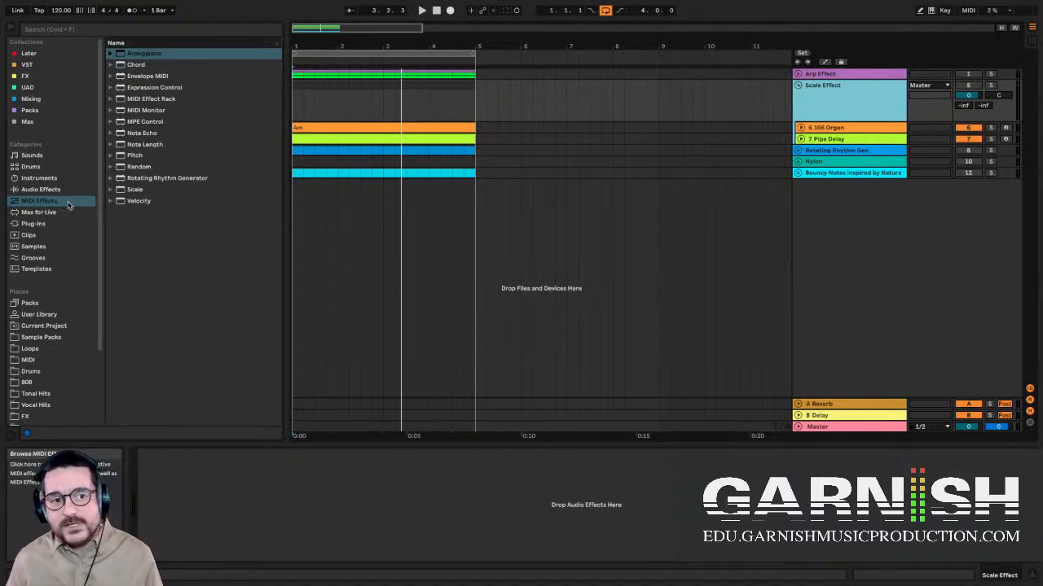
click(137, 191)
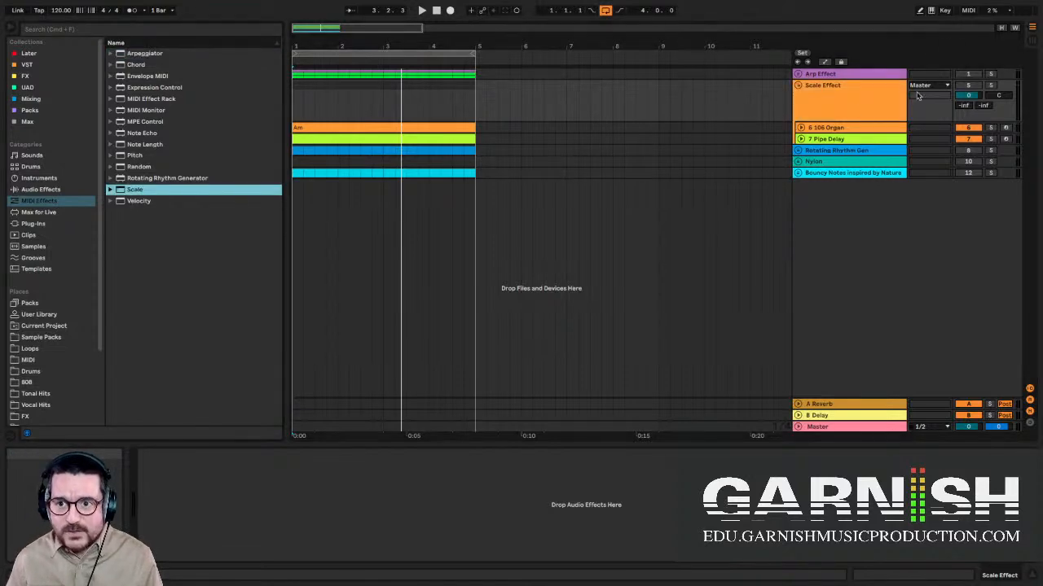
click(834, 129)
click(829, 90)
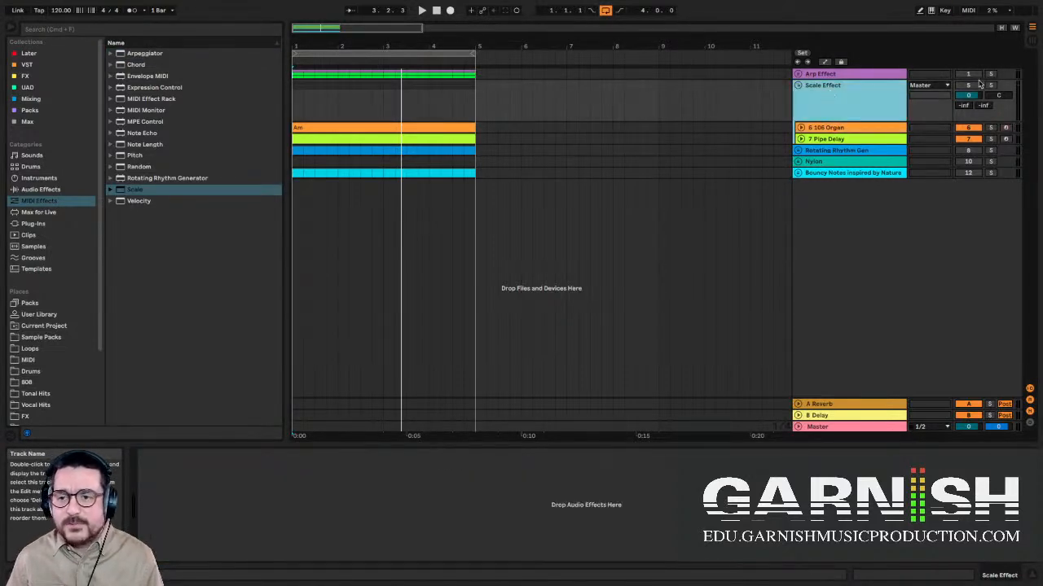
- Unfold the 106 Organ track, deactivate the Pipe Delay track, and play the organ's Am clip from its start
click(800, 128)
click(847, 136)
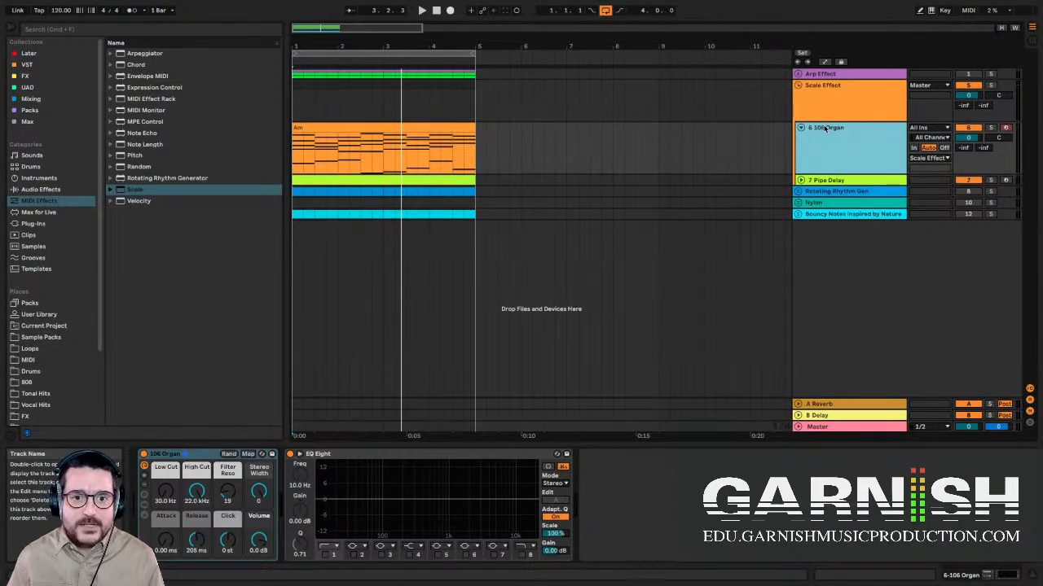
click(965, 180)
click(868, 153)
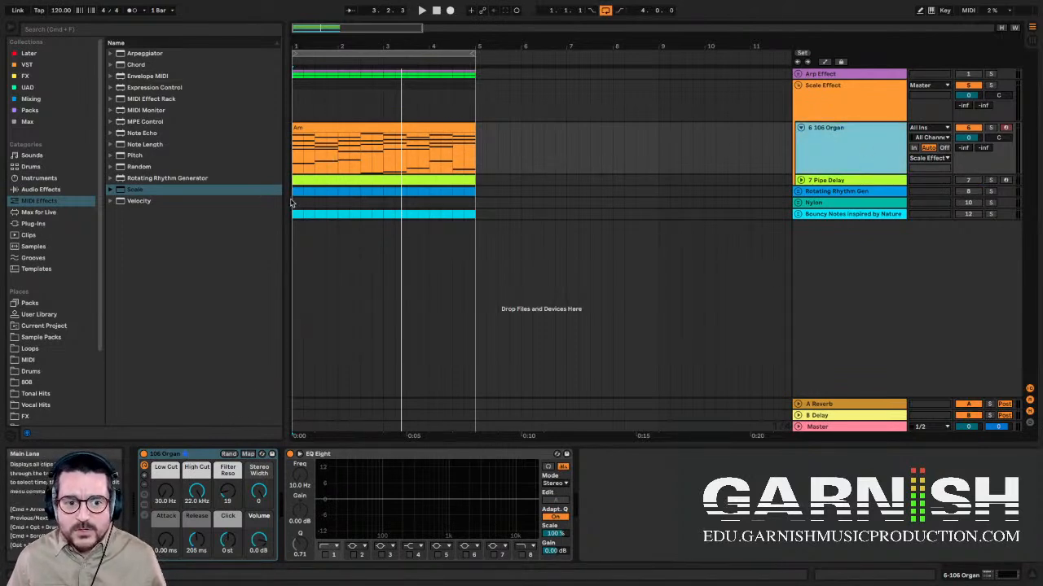
click(296, 166)
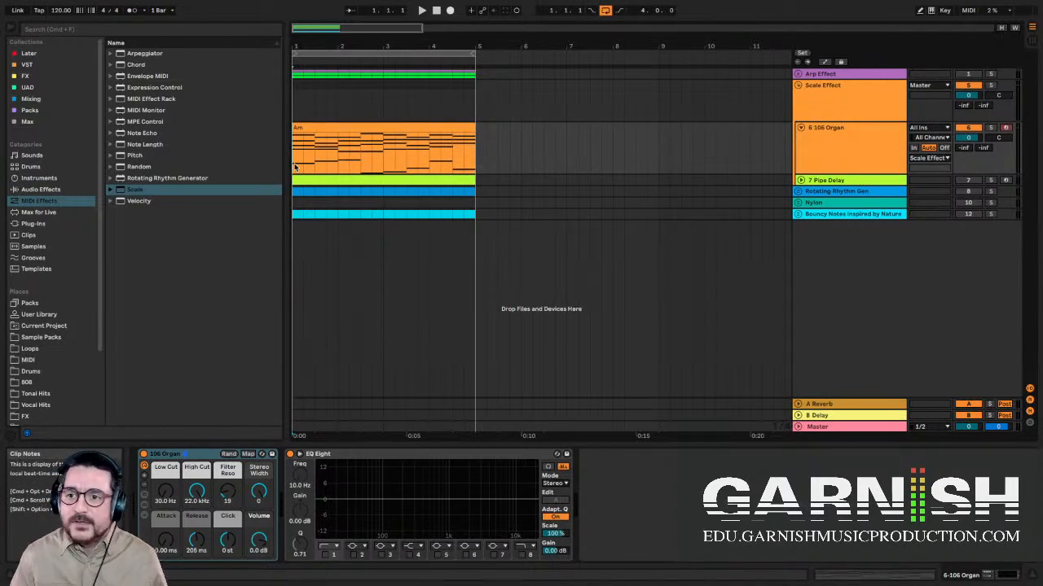
key(space)
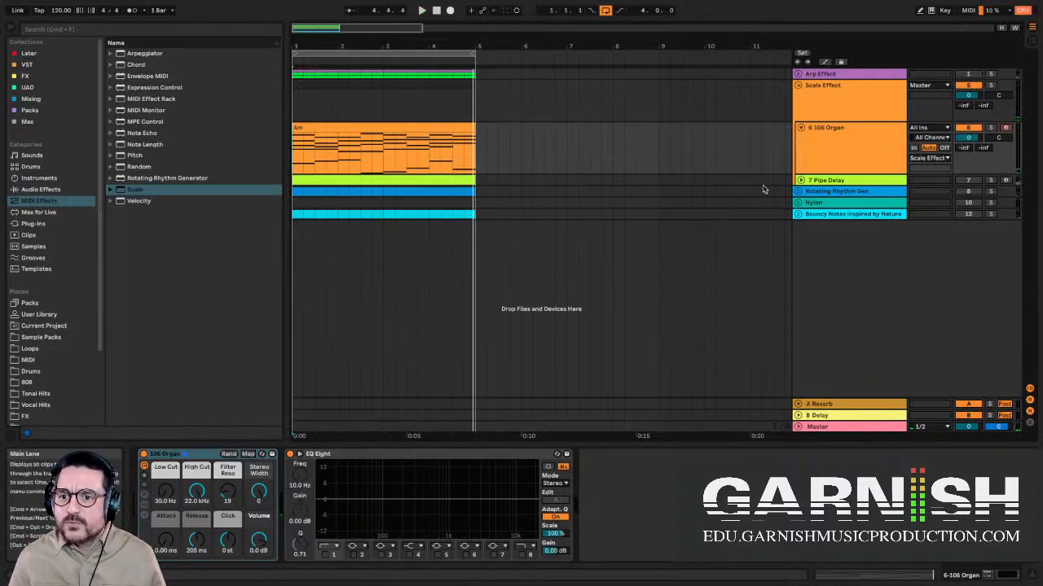
- Unfold the Pipe Delay track to show its devices, and list the Scale effect's presets down to Minor.adv
click(800, 180)
click(815, 182)
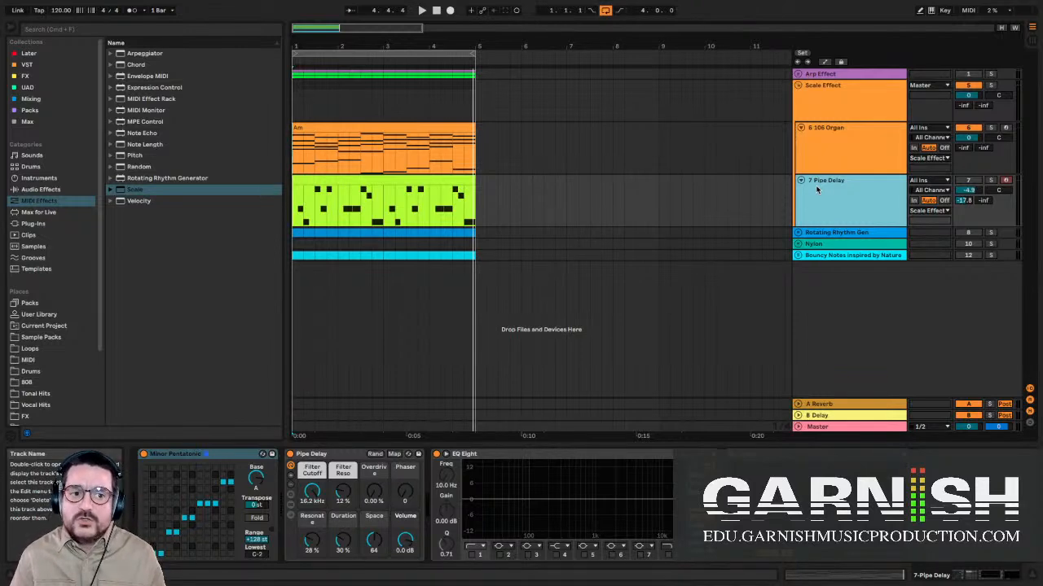
click(114, 191)
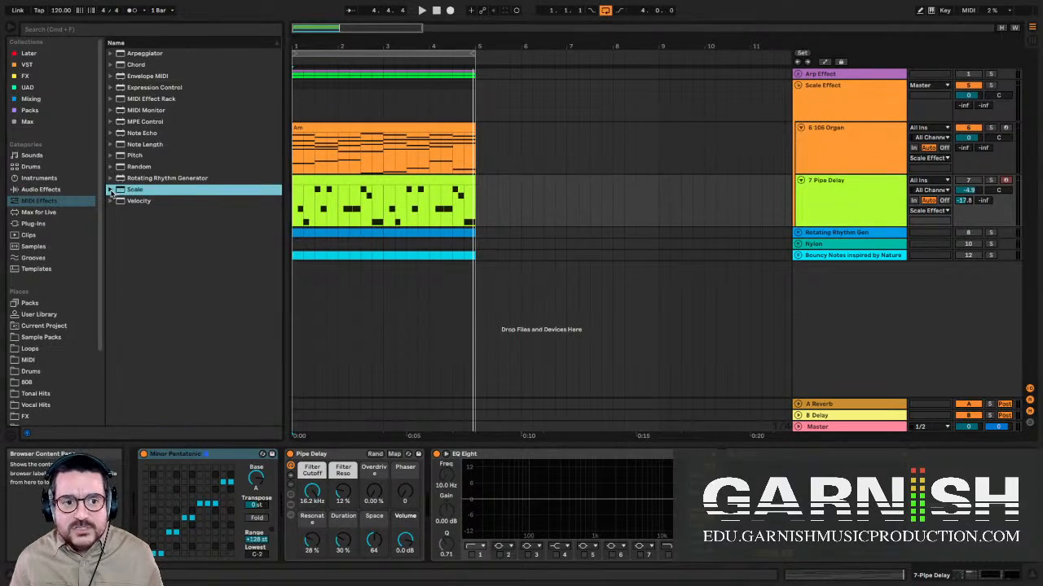
click(110, 190)
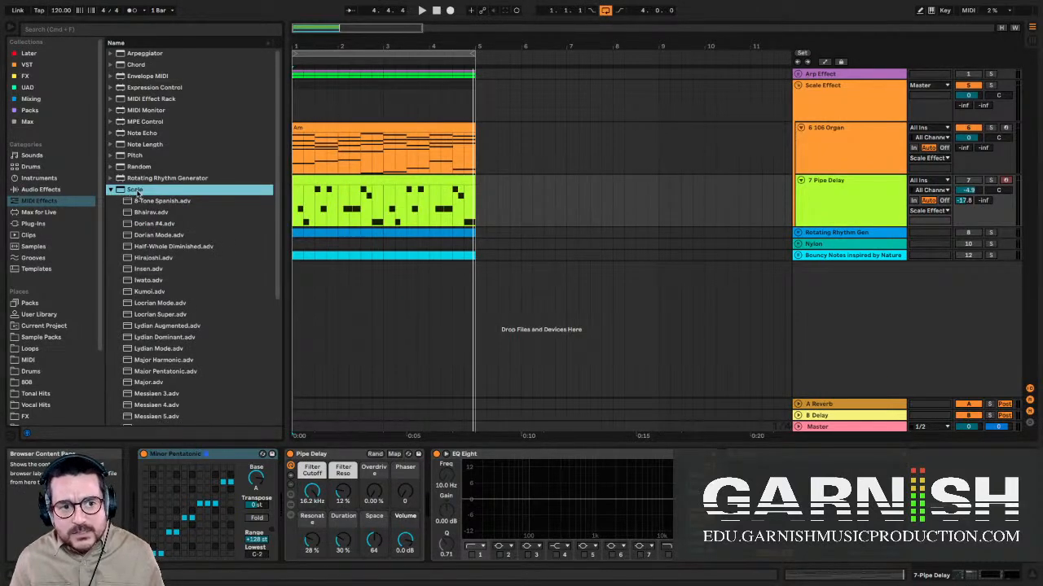
scroll(171, 206, down, 2)
scroll(171, 207, down, 5)
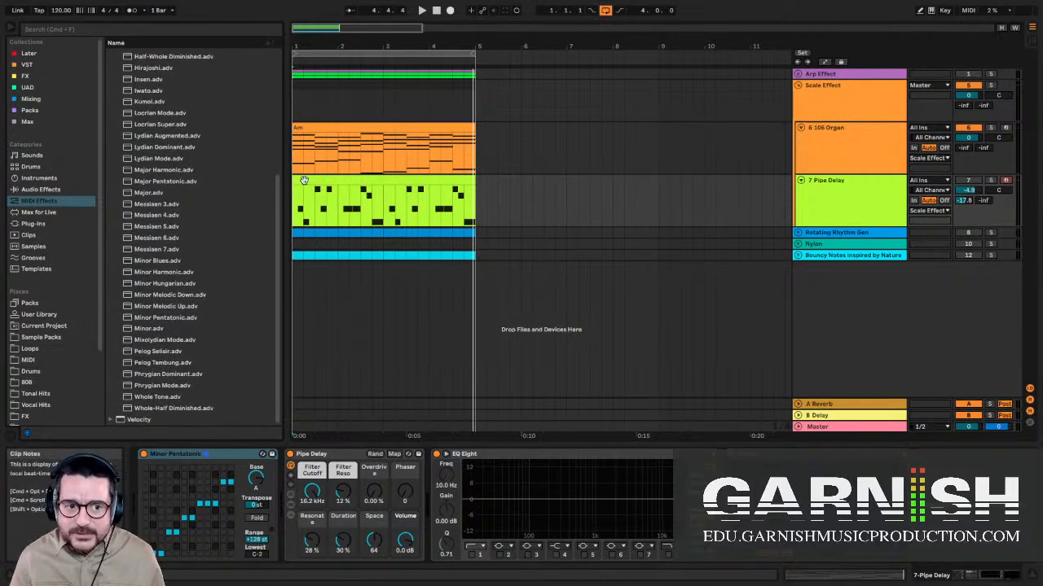
click(160, 329)
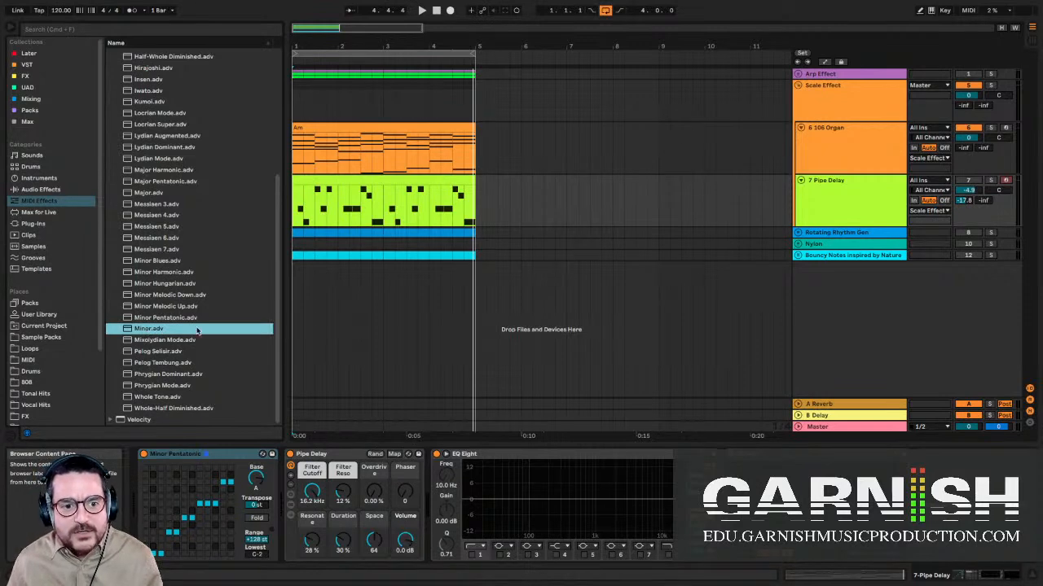
- Examine the base note of the Pipe Delay track's Minor Pentatonic scale device and look through the available Scale presets
click(257, 480)
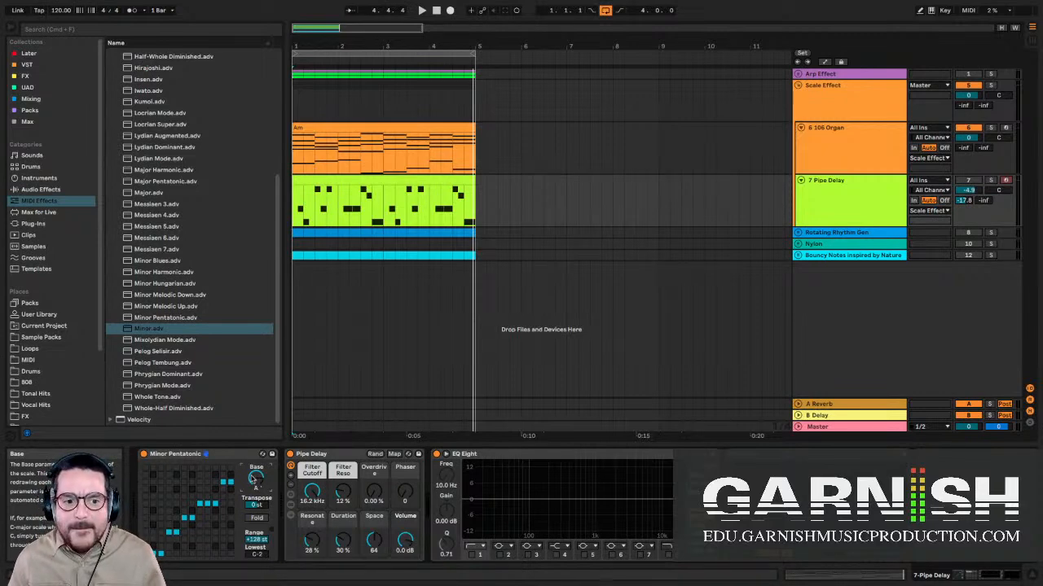
click(219, 457)
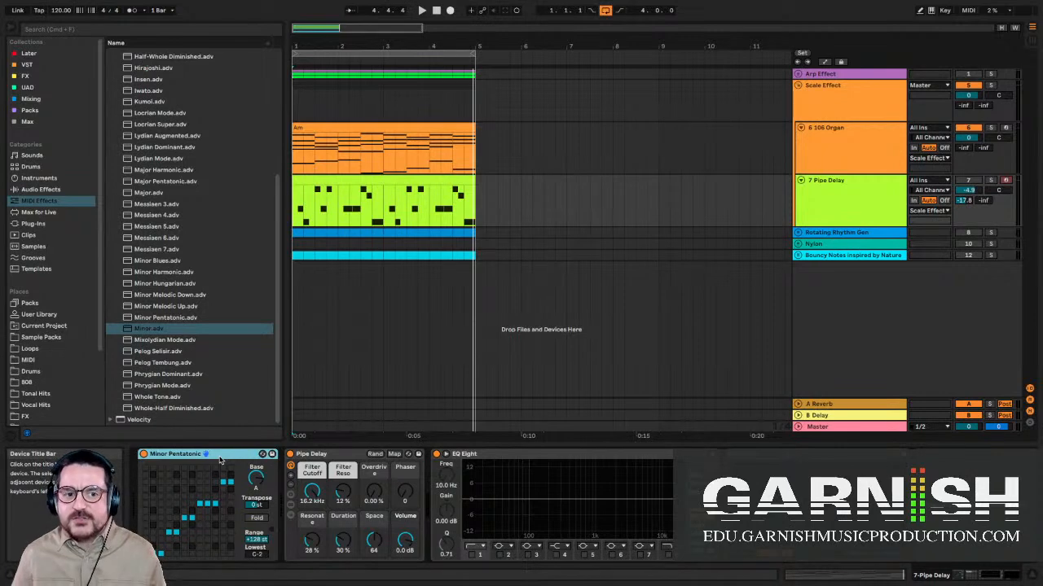
scroll(221, 281, up, 3)
scroll(211, 288, up, 2)
scroll(208, 291, down, 3)
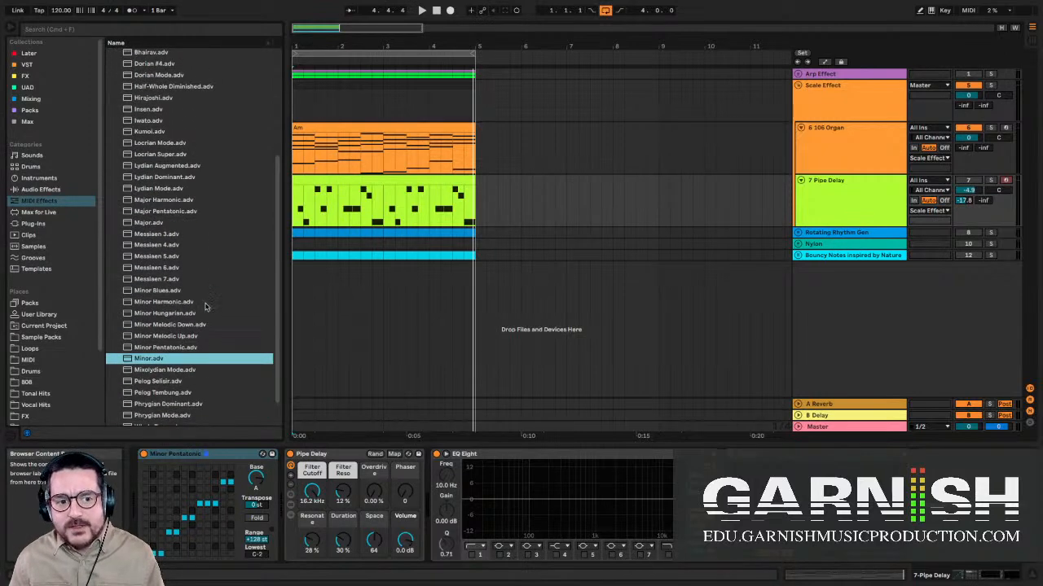
scroll(205, 306, down, 1)
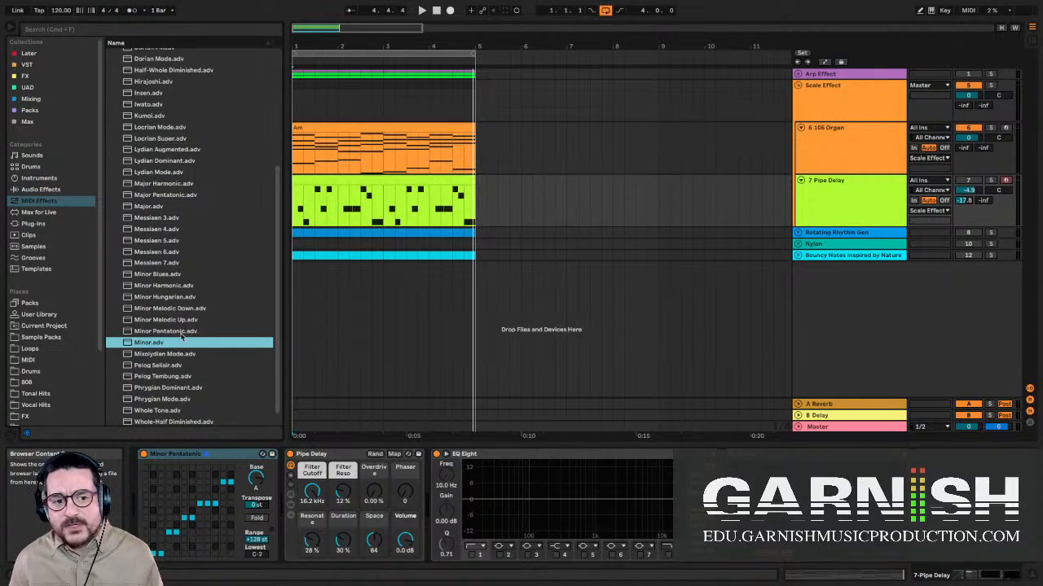
- Pick out the Minor Pentatonic.adv preset and examine the device chain on the Pipe Delay track
click(182, 334)
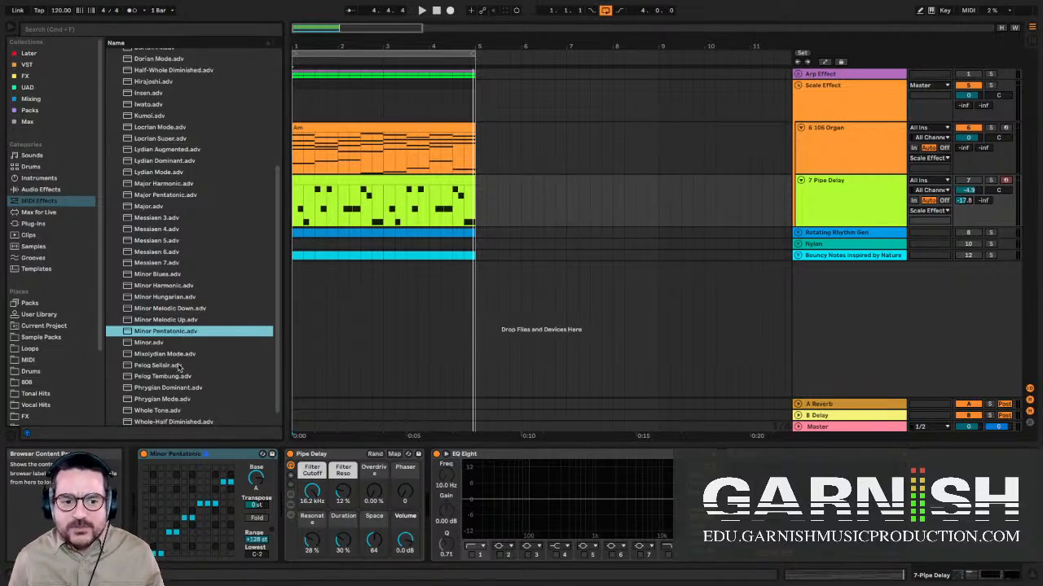
click(192, 461)
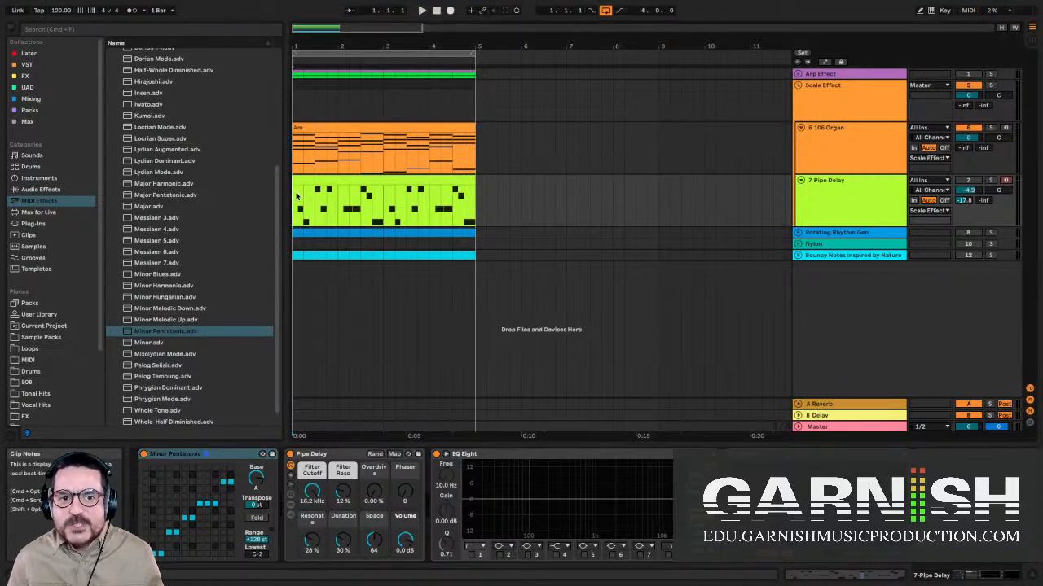
click(871, 195)
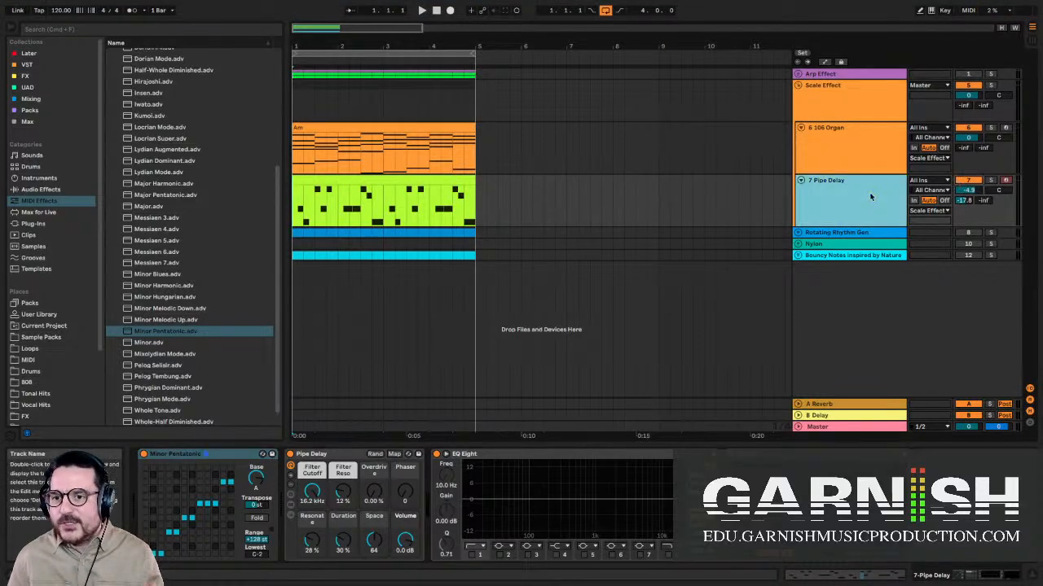
click(332, 456)
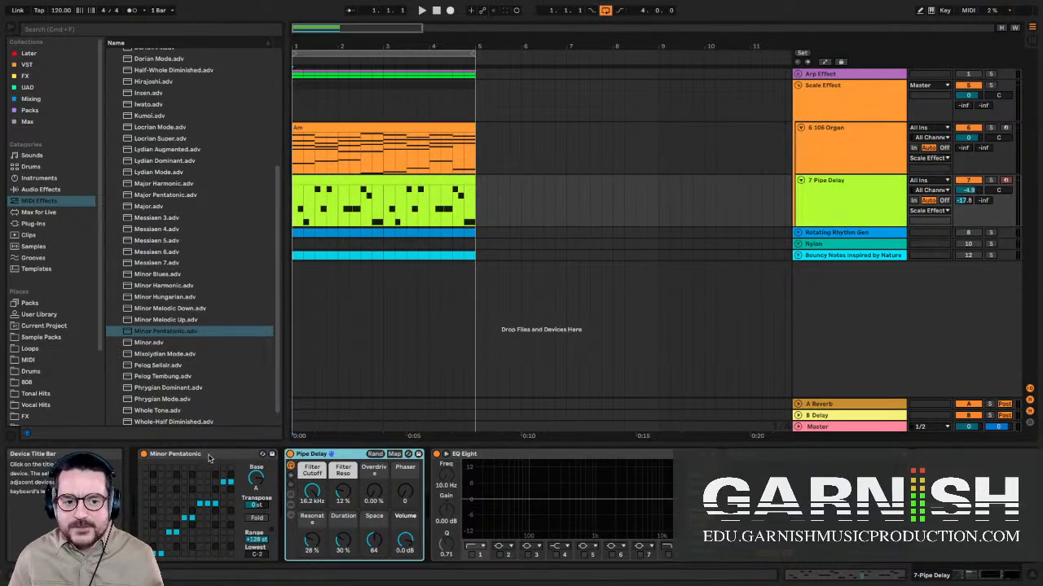
- Deactivate the Minor Pentatonic device and play the organ and Pipe Delay clips from the start
click(151, 458)
click(143, 454)
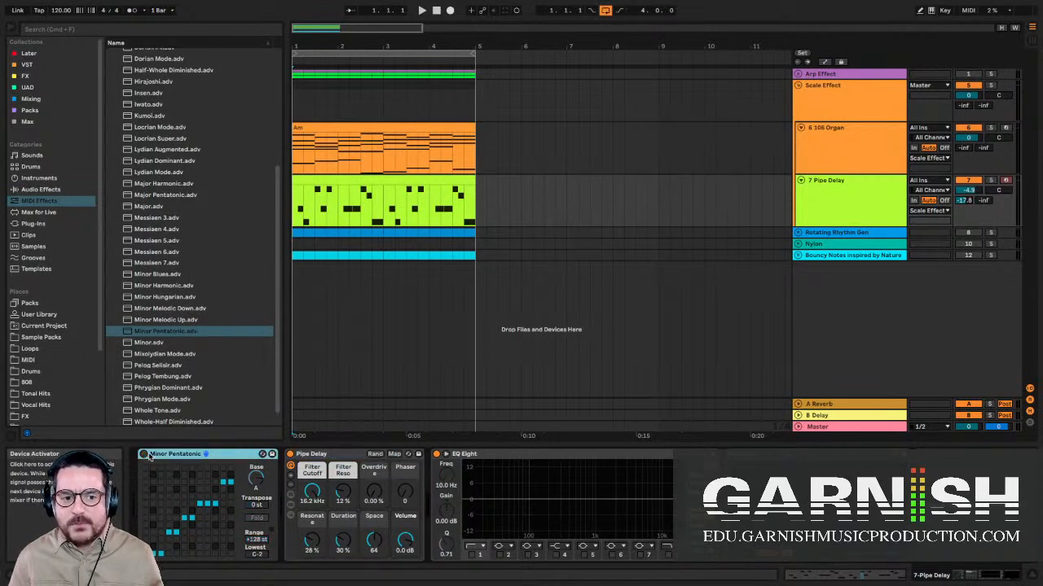
click(296, 210)
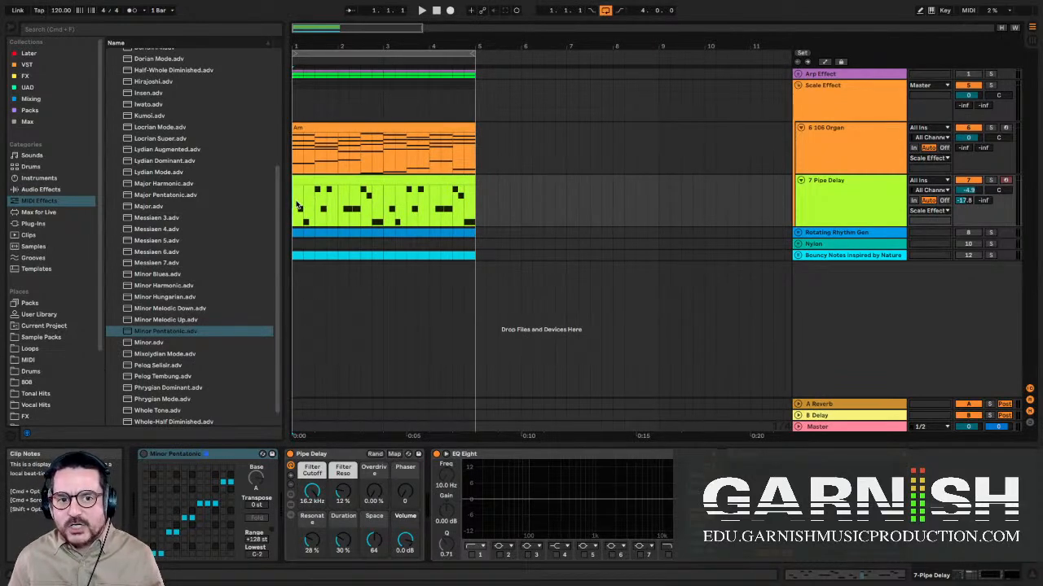
key(space)
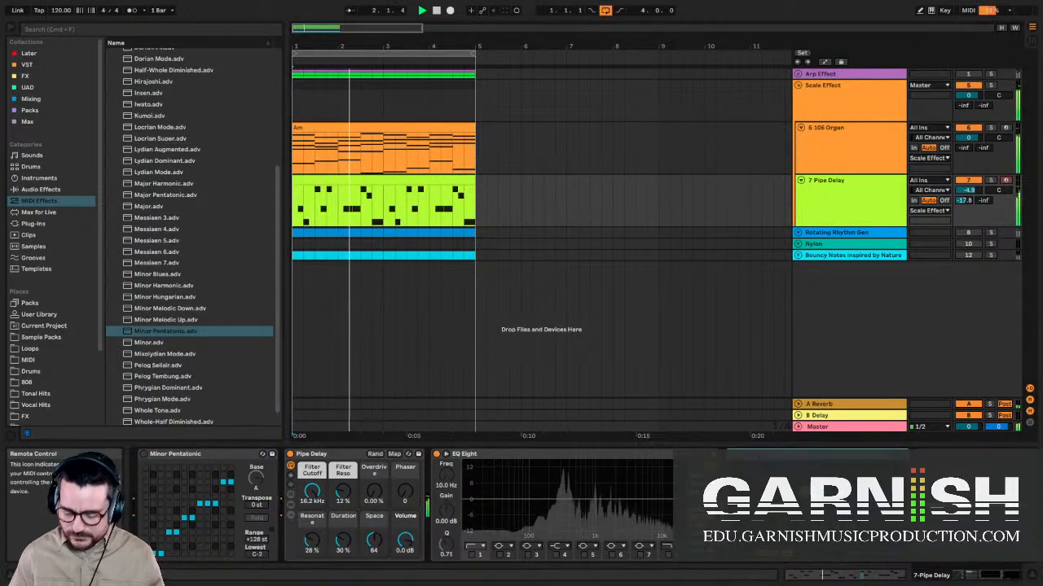
click(483, 454)
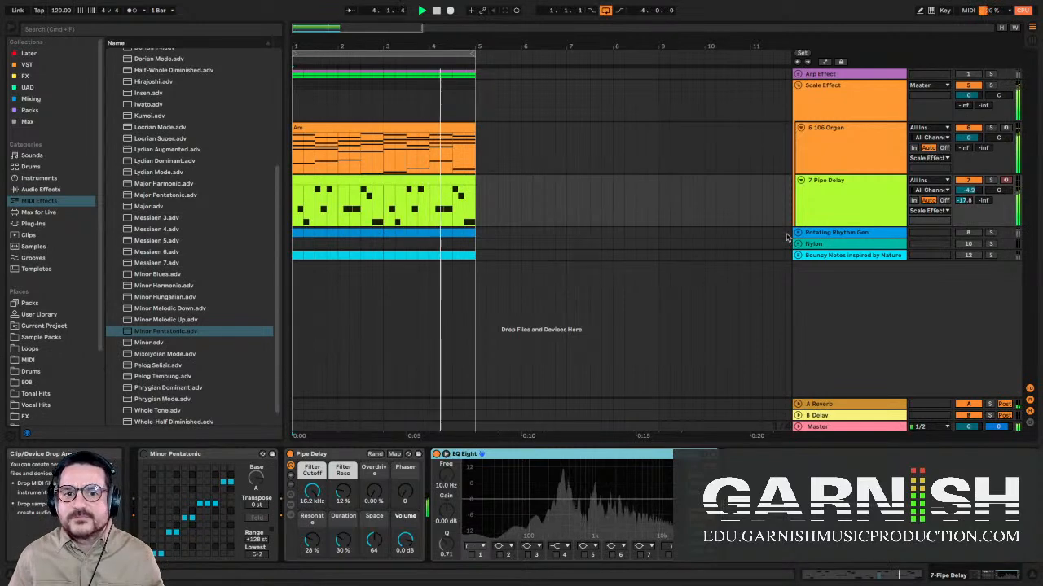
click(853, 195)
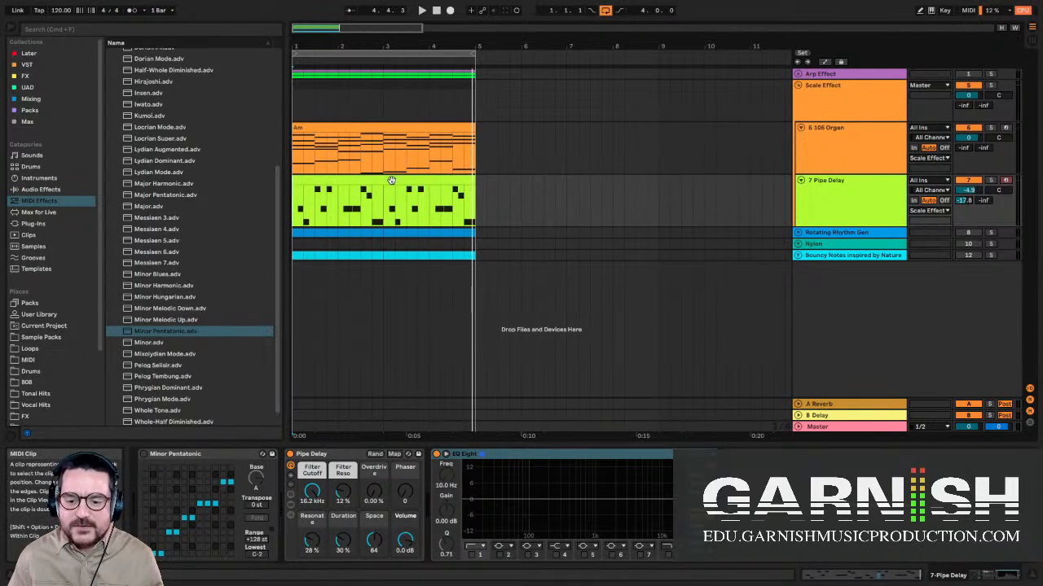
- Delete EQ Eight from the Pipe Delay track and fold the Pipe Delay rack
click(504, 459)
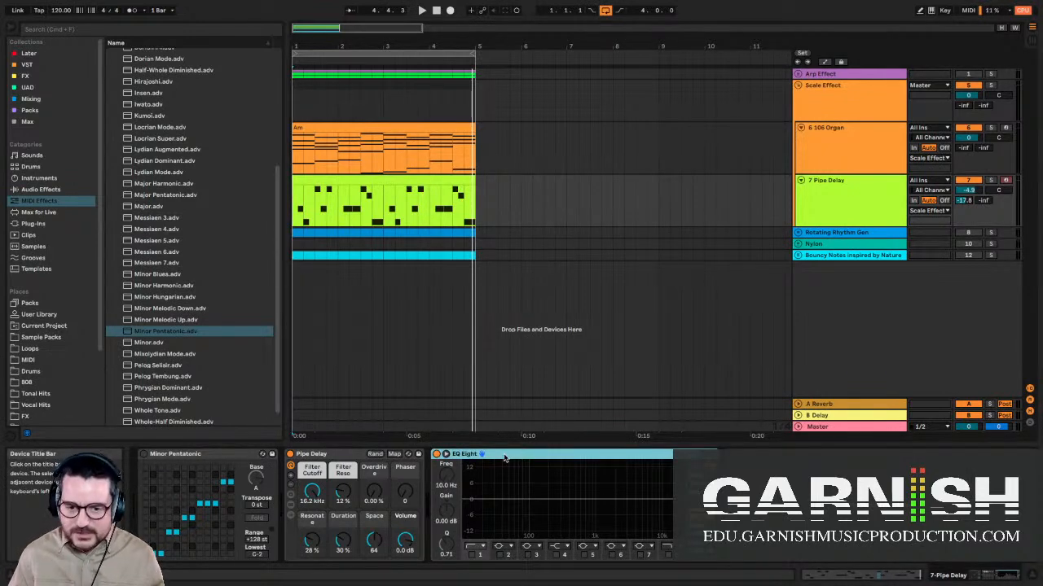
key(Delete)
double_click(324, 454)
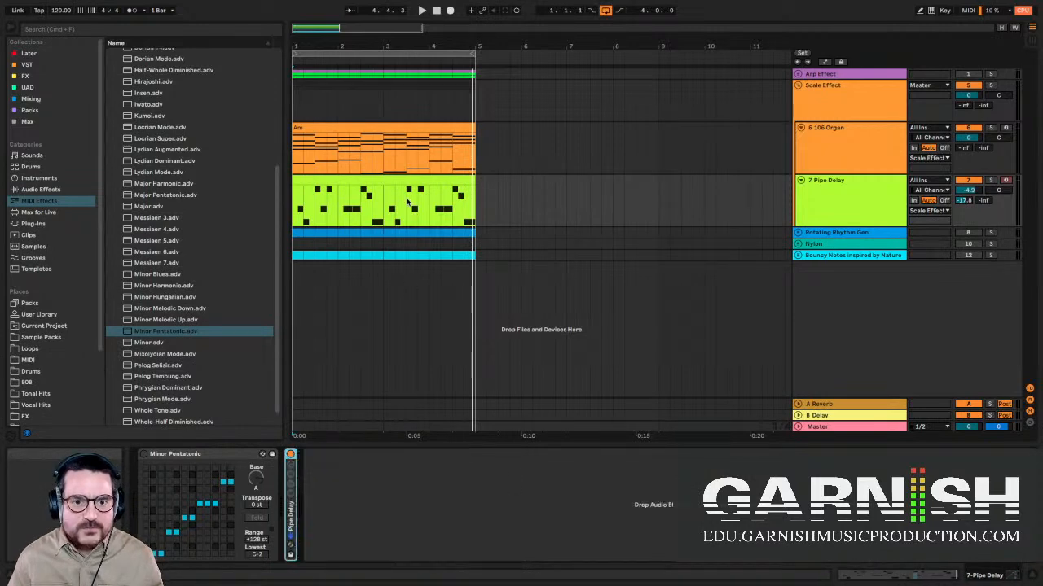
- Open the Pipe Delay clip in the note editor and inspect its two F#3 notes
double_click(371, 182)
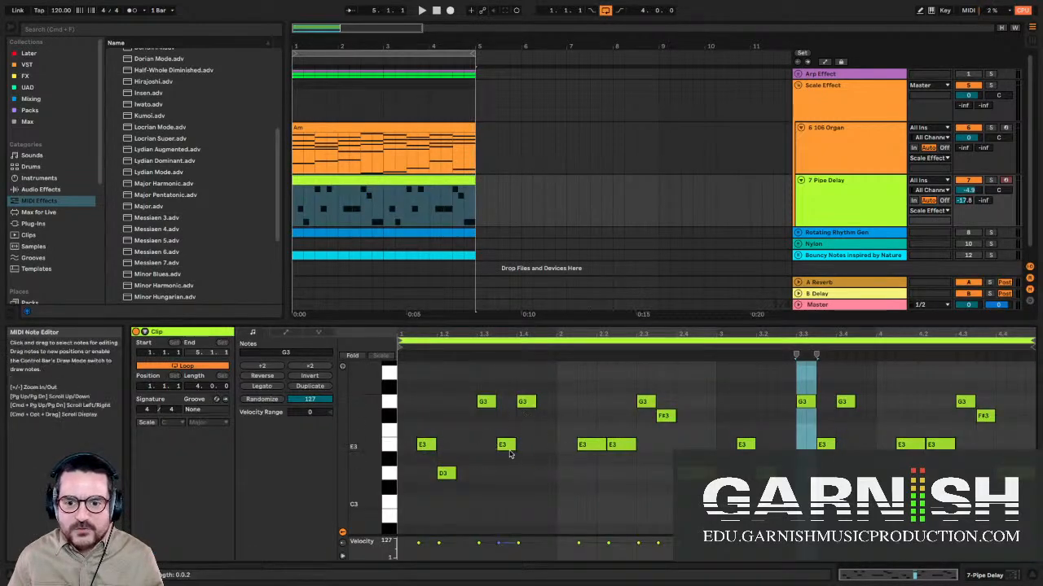
click(668, 418)
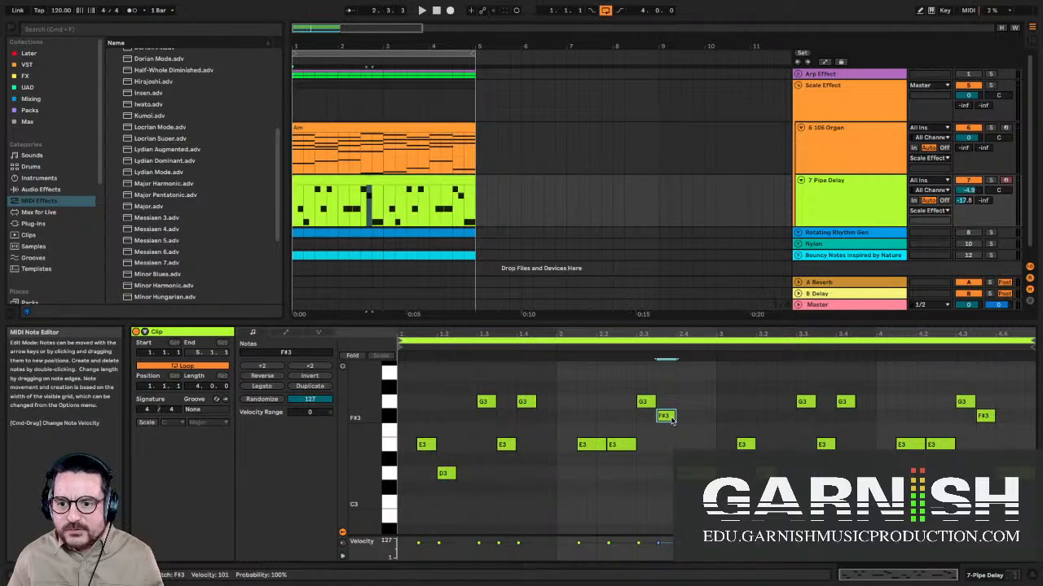
click(984, 417)
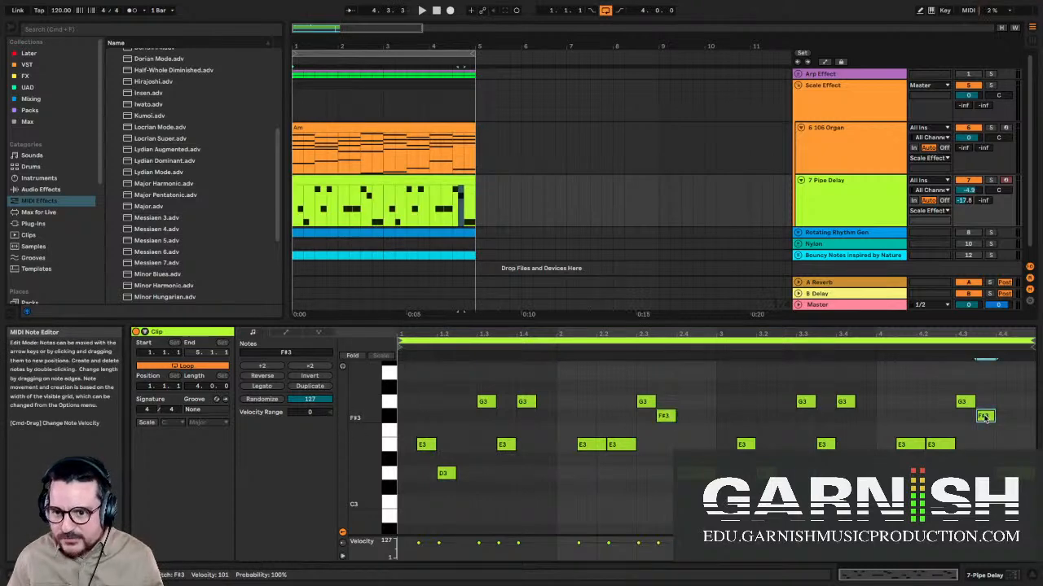
- Reactivate the Pipe Delay track's Minor Pentatonic device and play both clips from the start
click(827, 201)
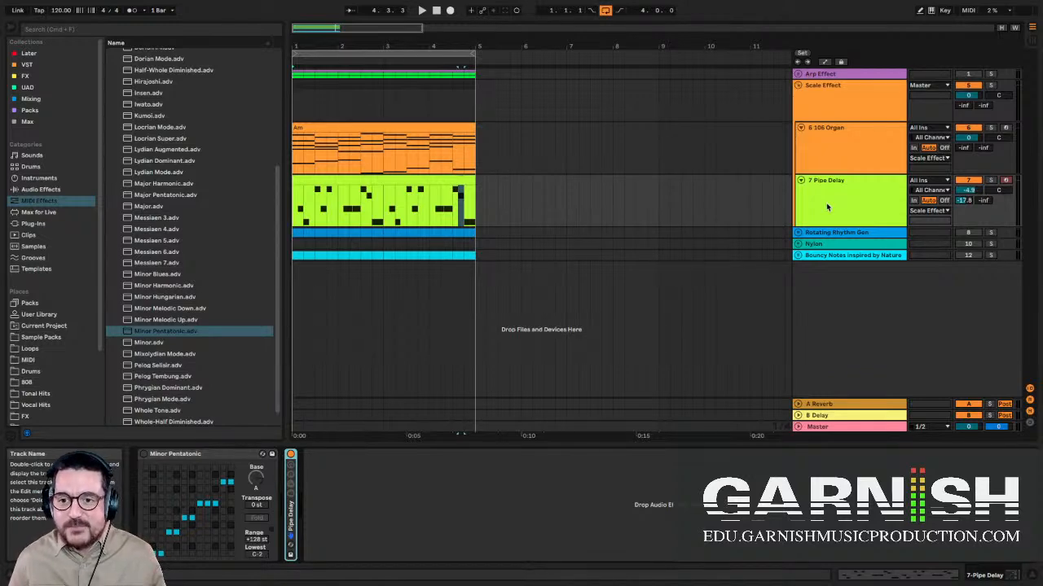
click(181, 458)
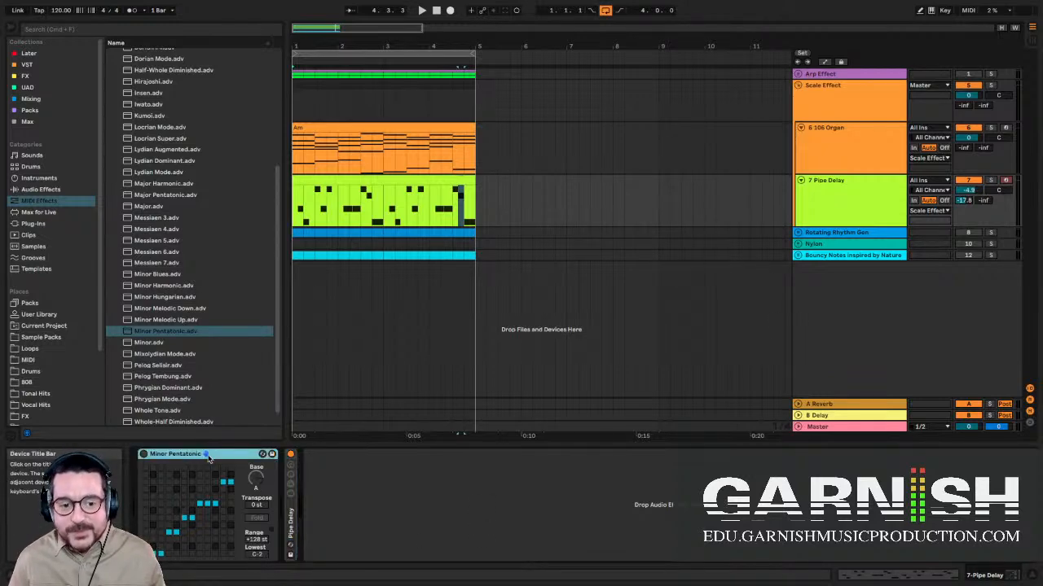
click(144, 456)
click(299, 199)
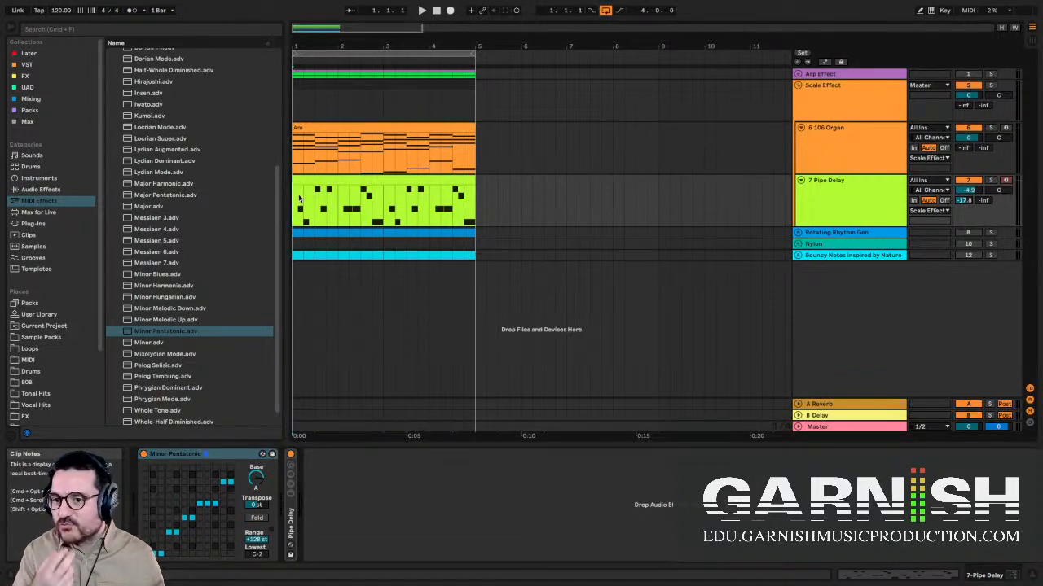
key(space)
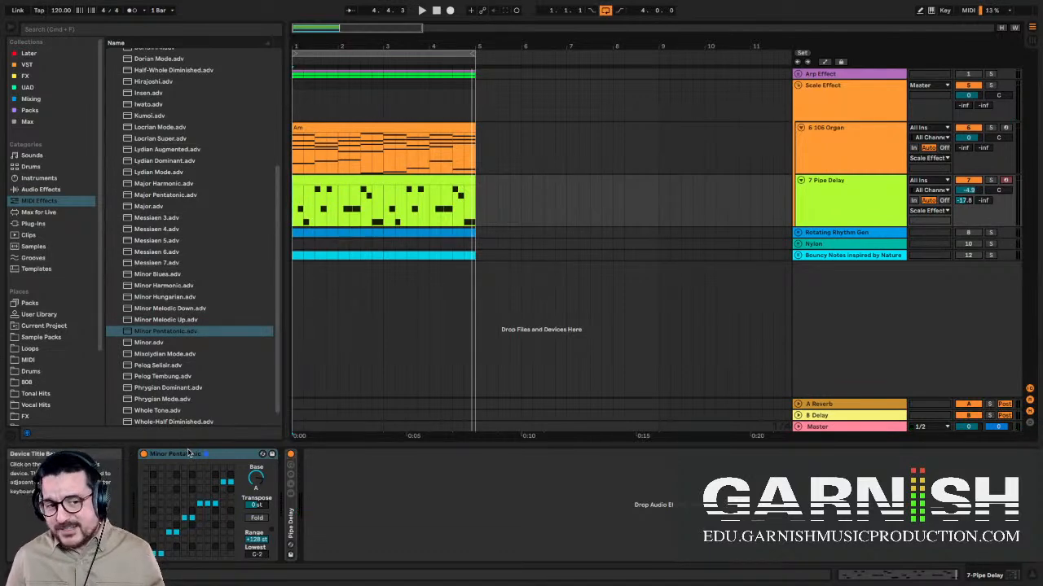
- Solo the Pipe Delay track and play it from the start with its Minor Pentatonic device deactivated
click(991, 180)
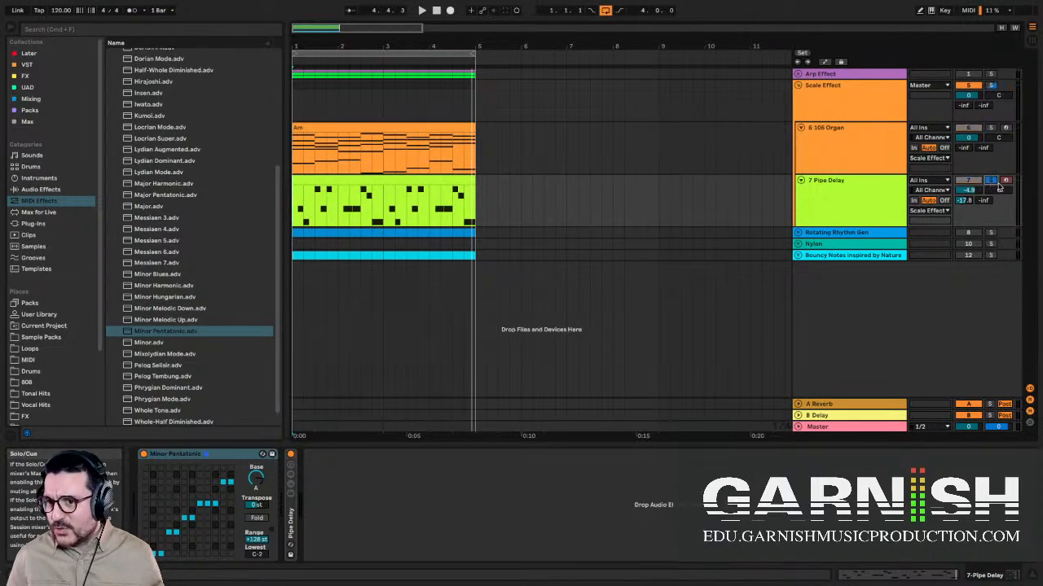
click(148, 457)
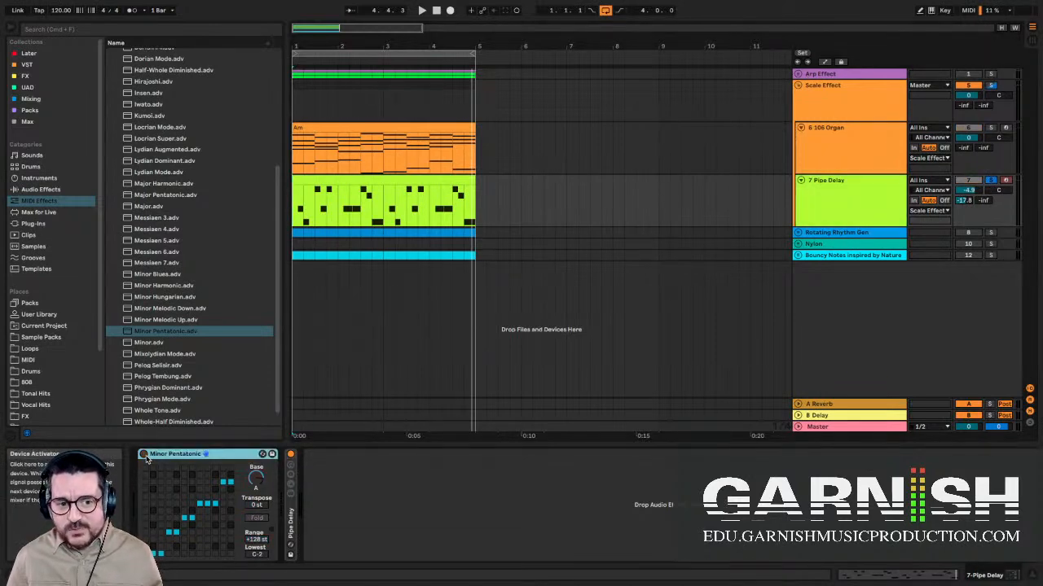
click(296, 218)
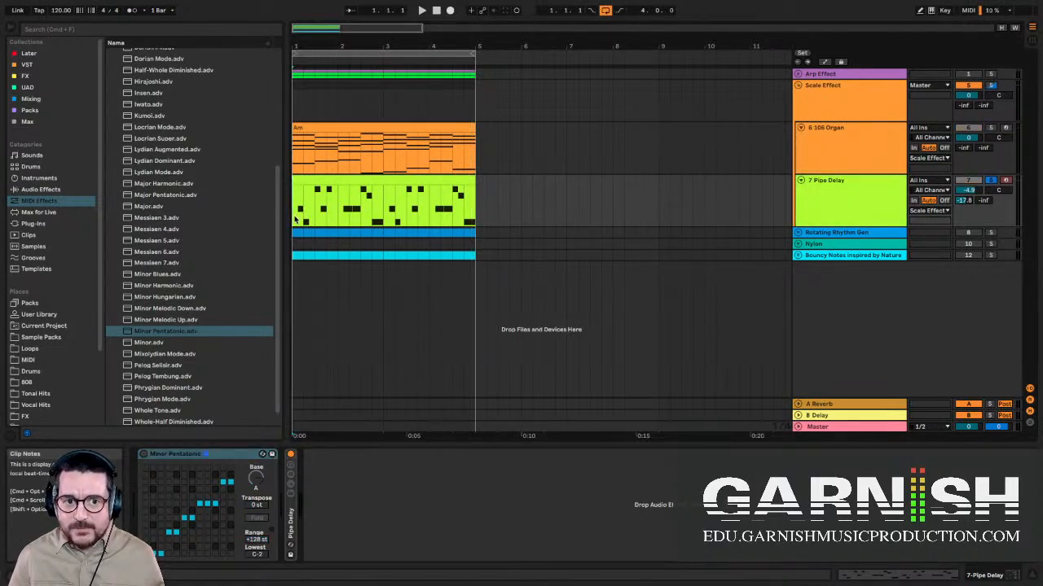
key(space)
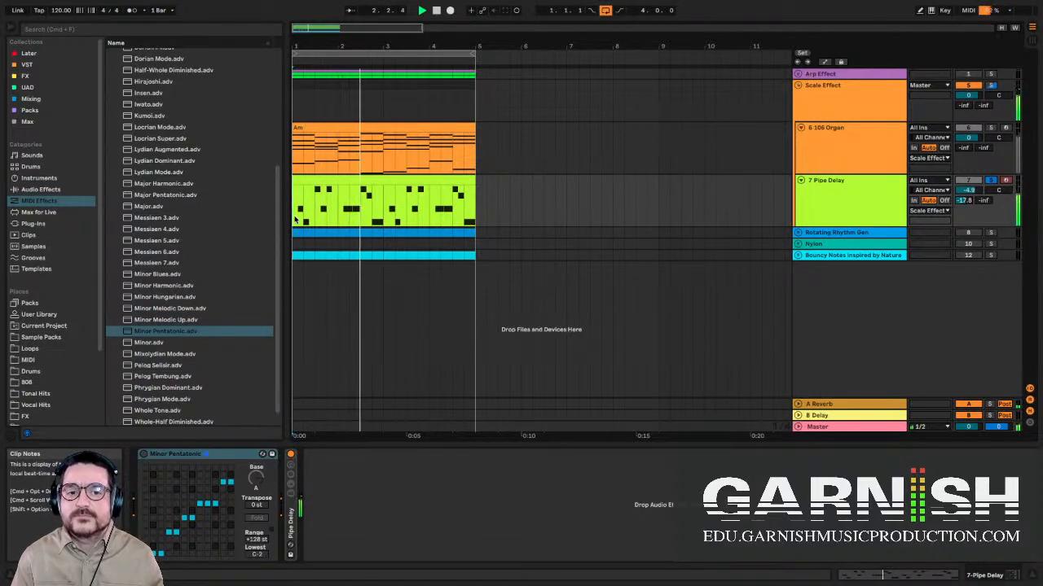
key(space)
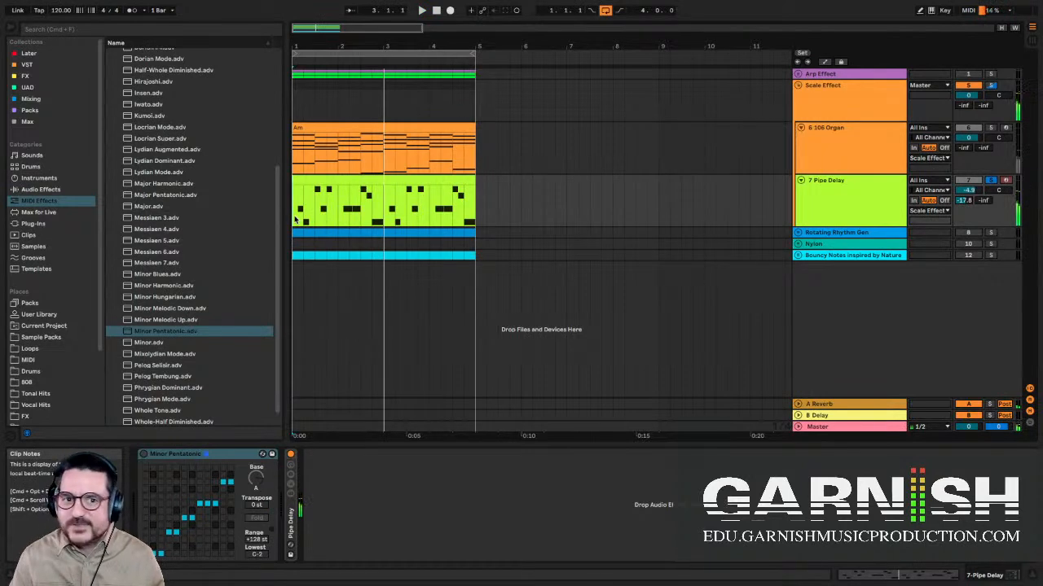
- Play the soloed Pipe Delay clip from bar 2 to its end
click(334, 195)
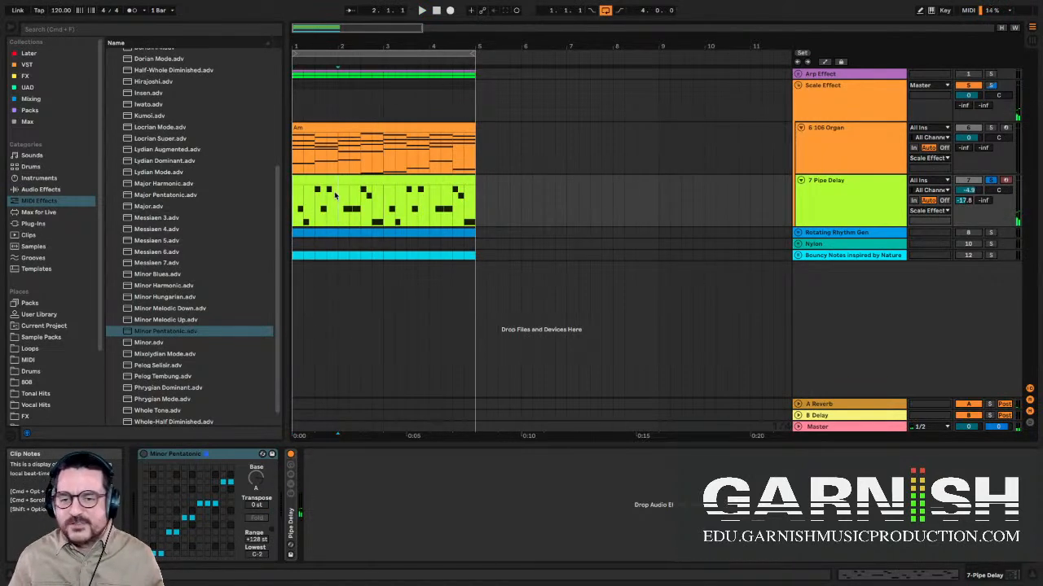
key(space)
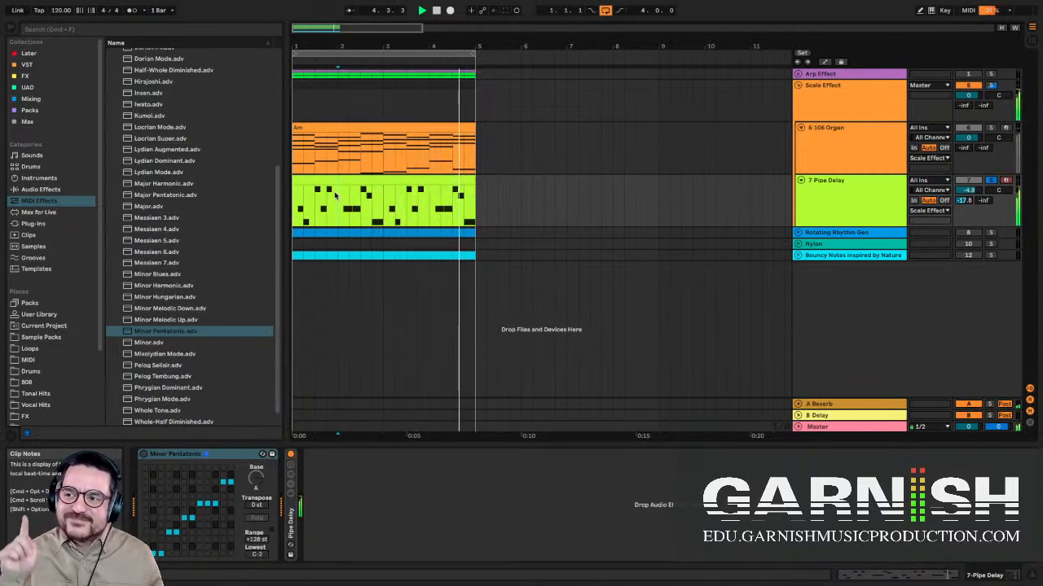
key(space)
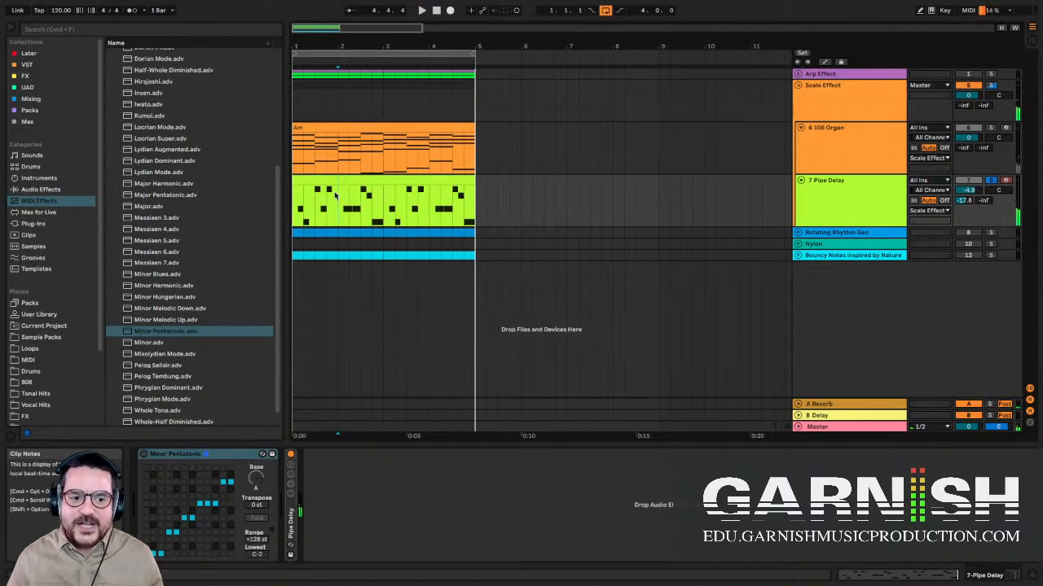
- Reactivate the Minor Pentatonic device and play the soloed Pipe Delay clip through
click(144, 455)
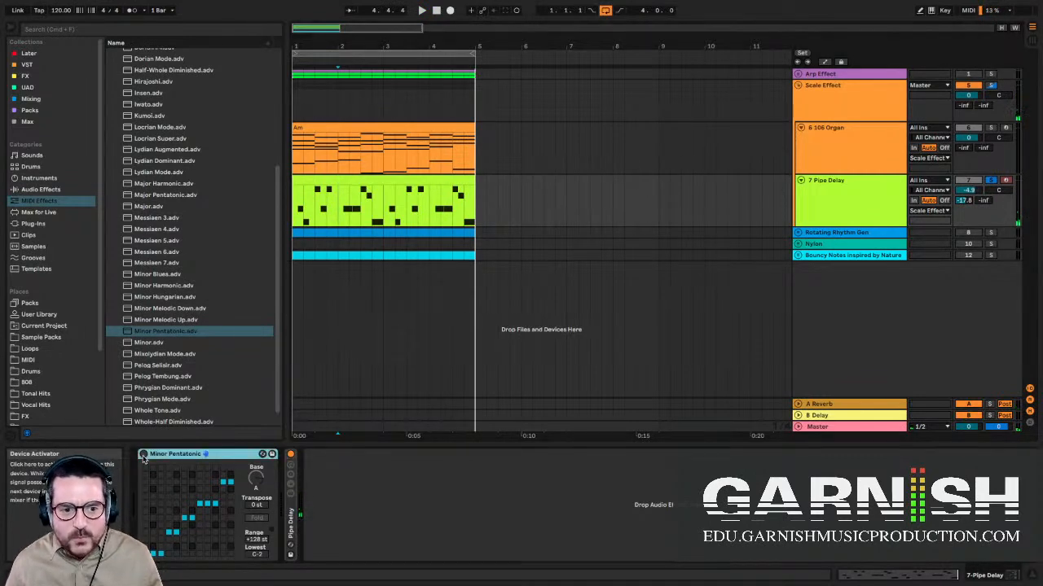
key(space)
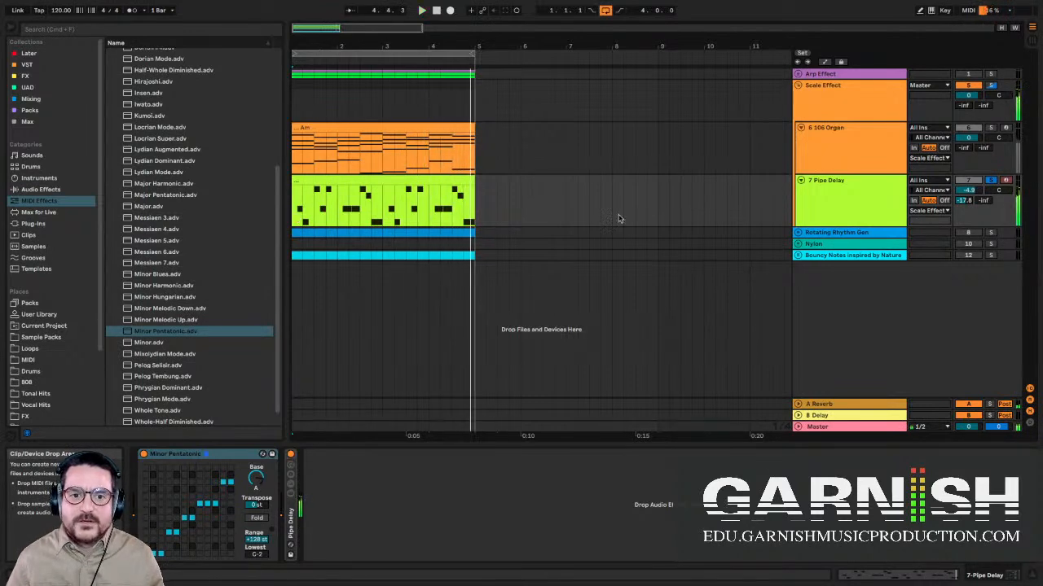
- Open the Pipe Delay clip's notes and shift the F#3 in bar 2 up and down by semitones, ending back on F#3
double_click(295, 216)
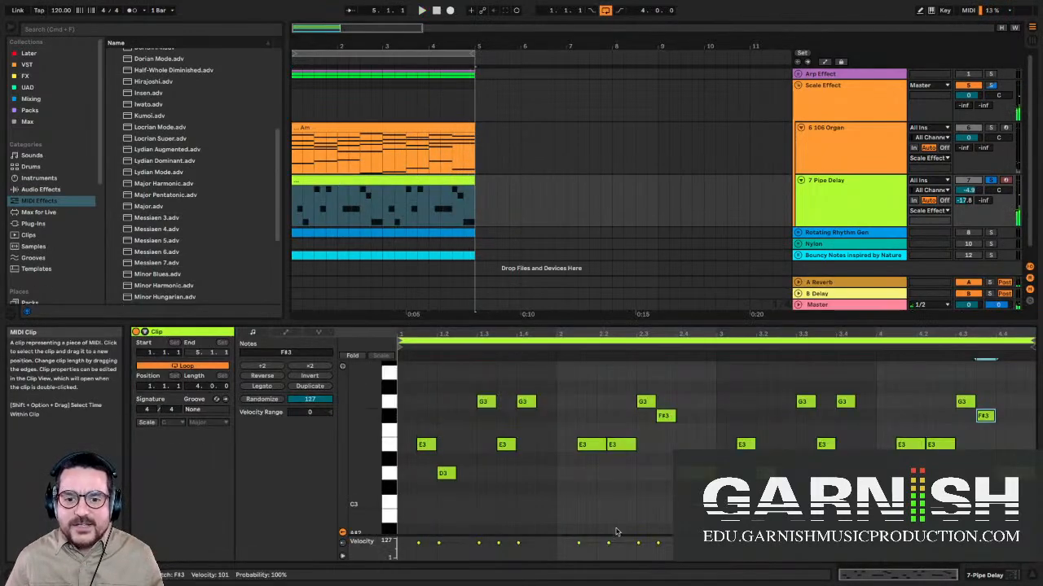
click(662, 418)
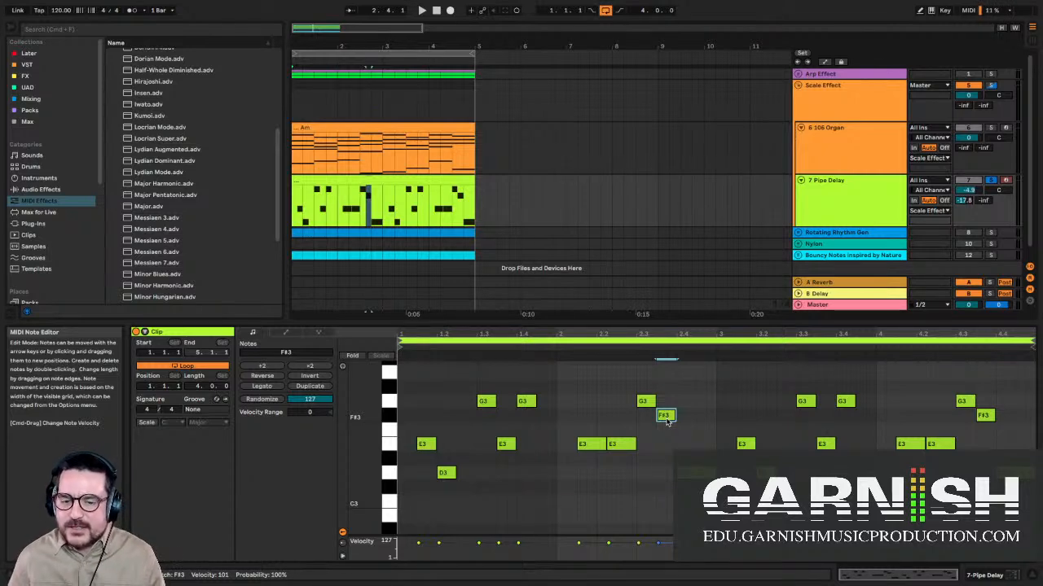
key(Down)
key(Up)
key(Down)
key(Up)
key(Down)
key(Up)
key(Down)
key(Up)
key(Down)
key(Up)
key(Up)
key(Up)
key(Up)
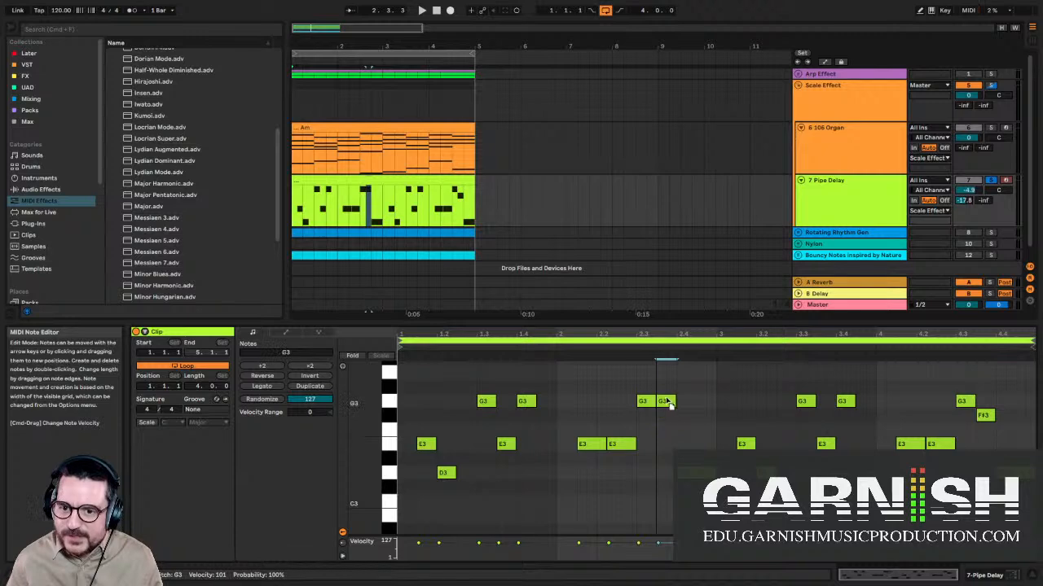
key(Down)
key(Down)
key(Down)
key(Down)
key(Up)
key(Down)
key(Up)
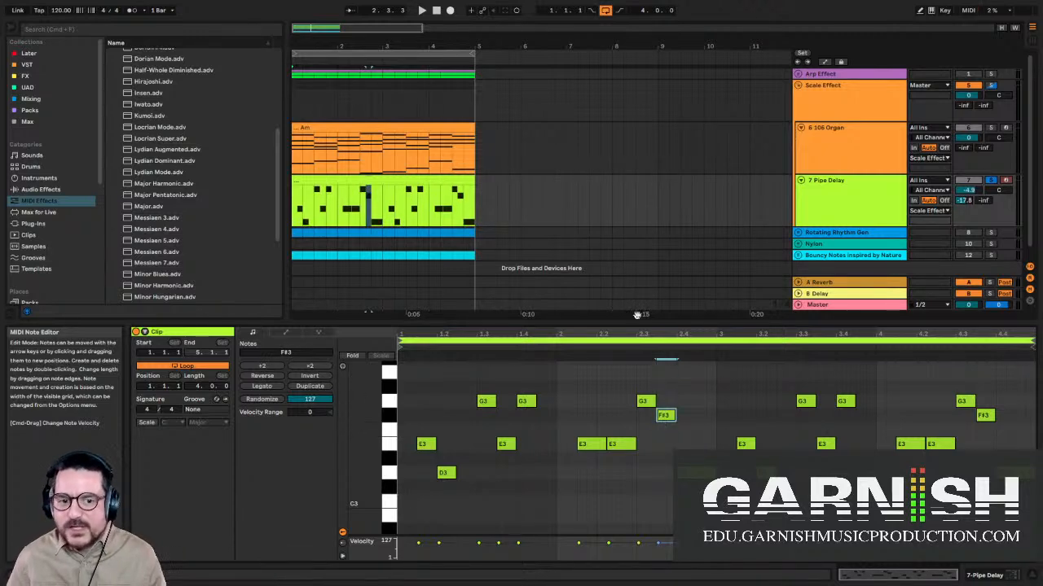
- Turn on the scale setting of the Pipe Delay clip and set it to A Minor
click(829, 192)
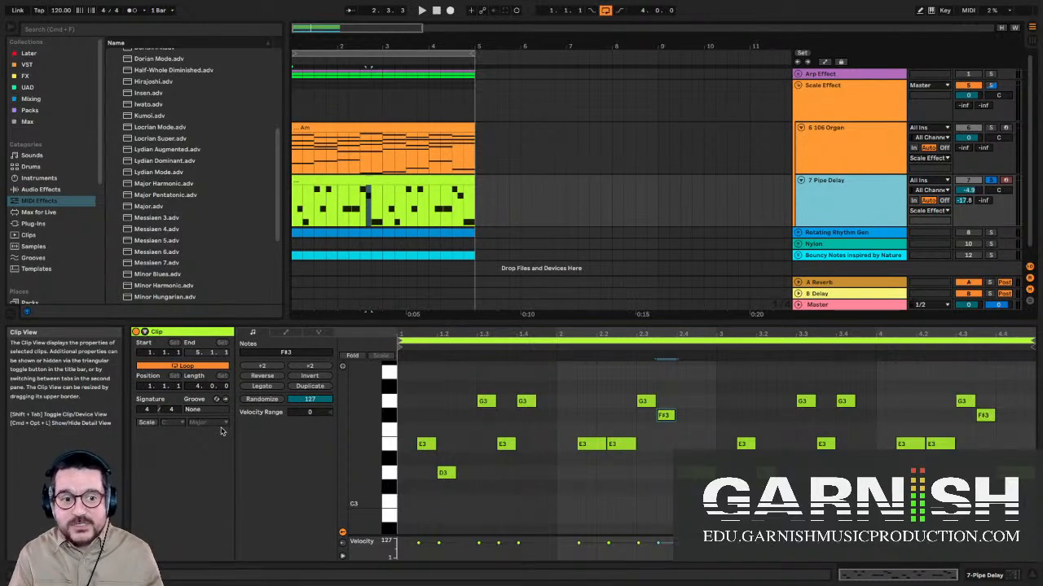
click(147, 423)
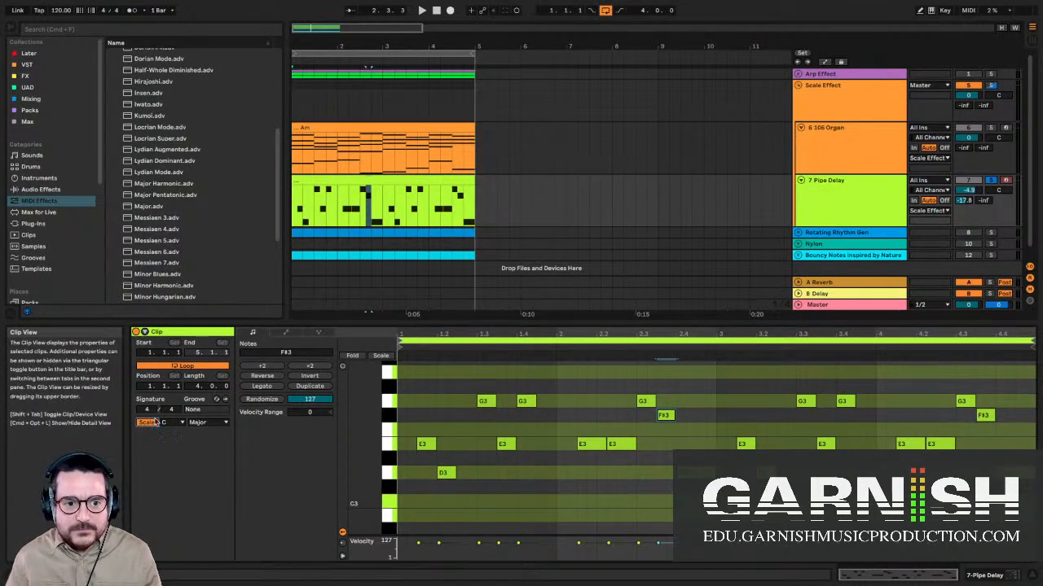
click(171, 423)
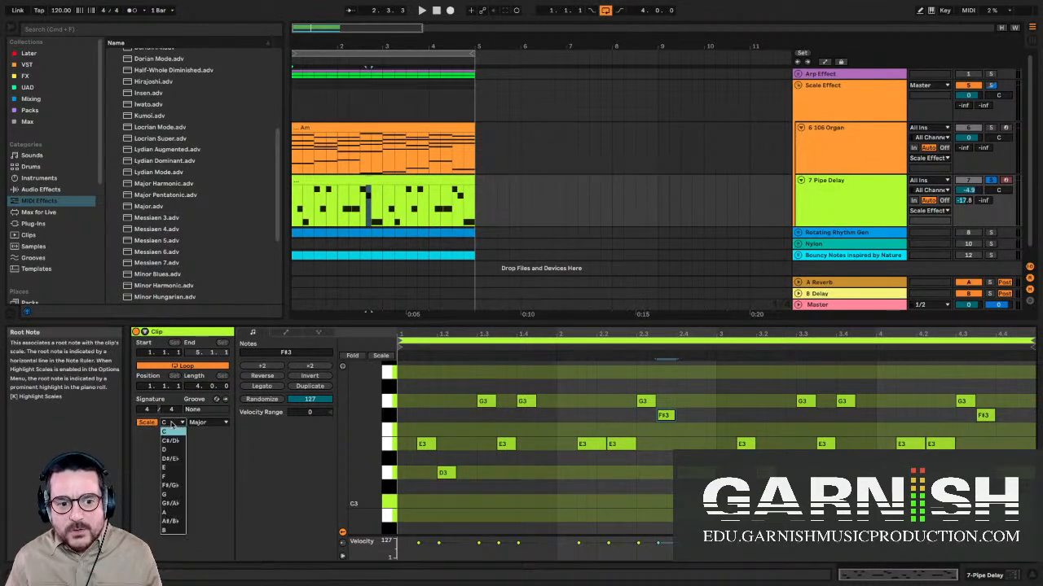
click(173, 513)
click(199, 423)
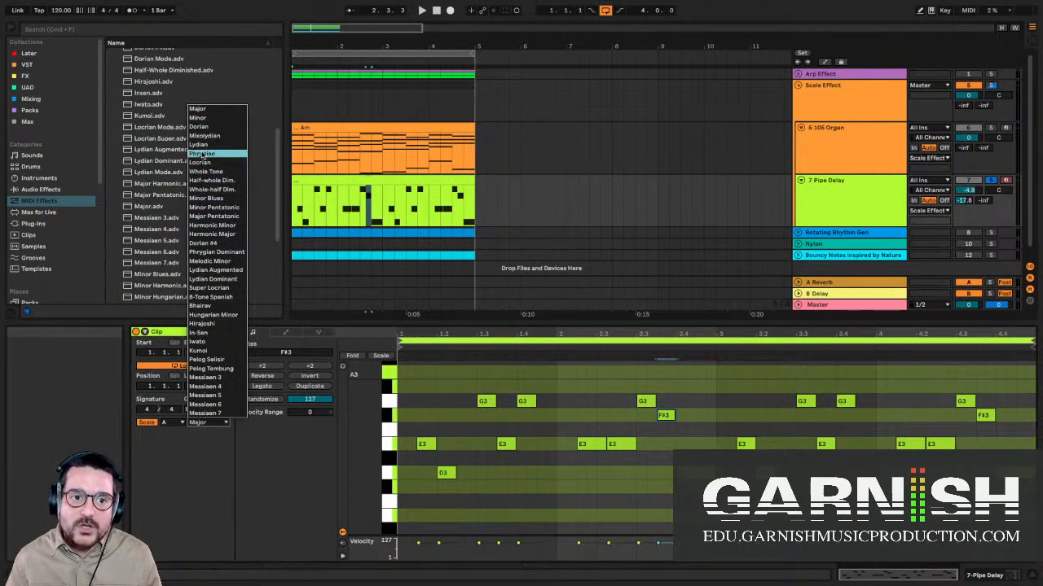
click(198, 117)
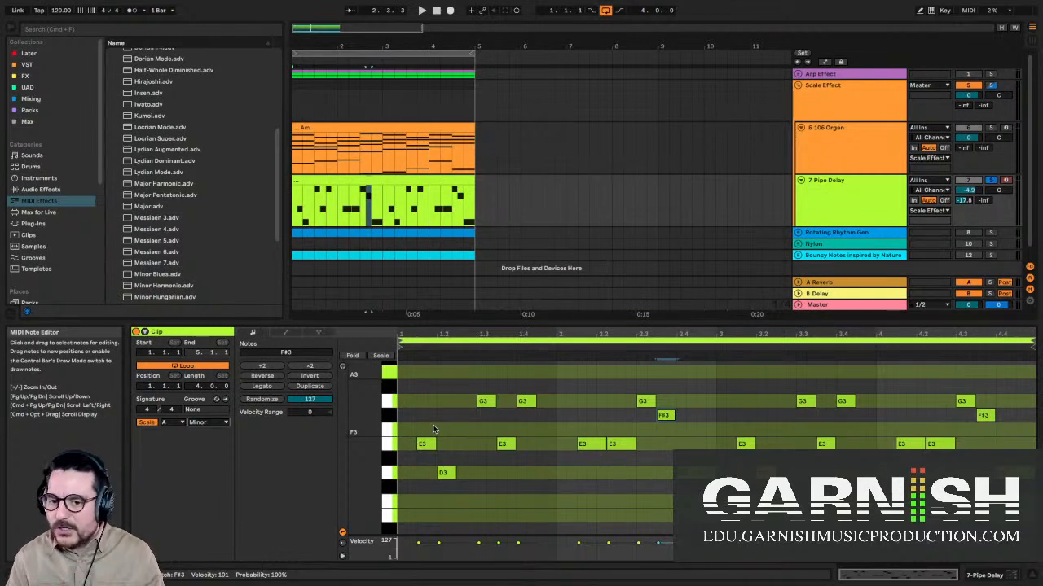
- Pick out the F#3 in bar 2 and compare it with the clip's highlighted A Minor scale rows
click(468, 421)
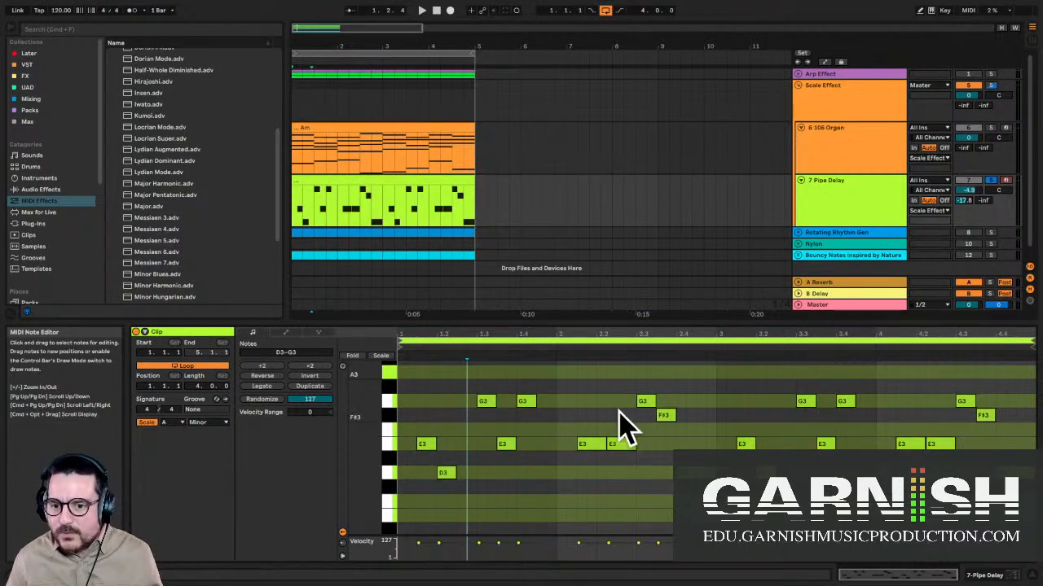
click(664, 416)
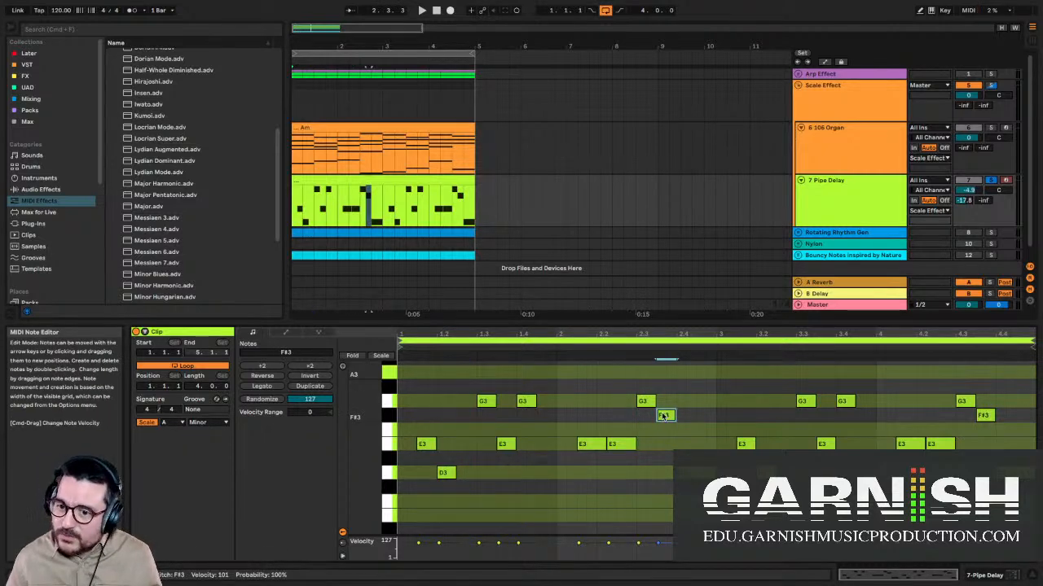
drag(664, 416, 666, 423)
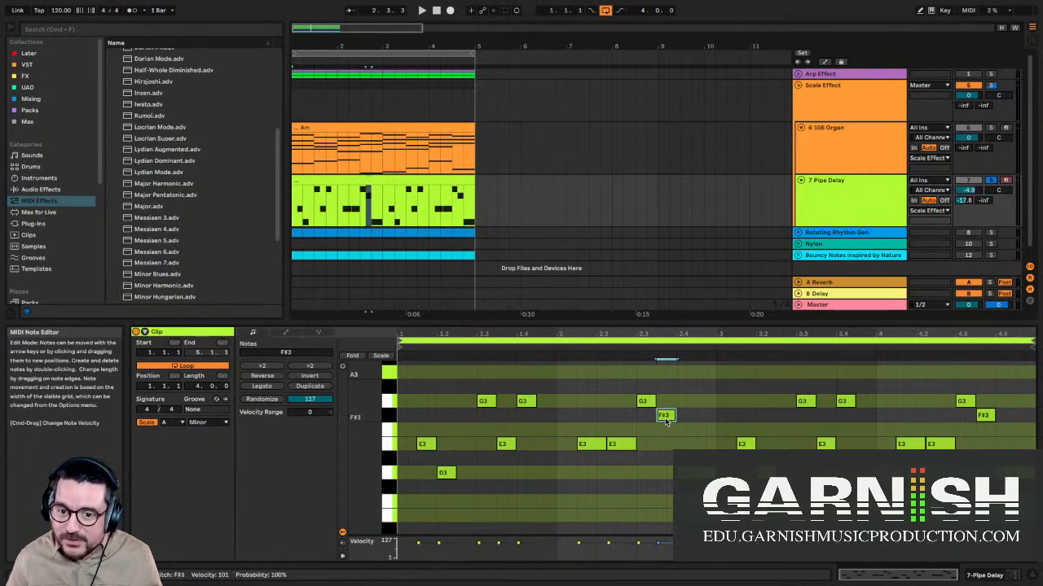
- Change the clip's scale to Minor Pentatonic and check the rows around the F#3 in bar 2
click(217, 422)
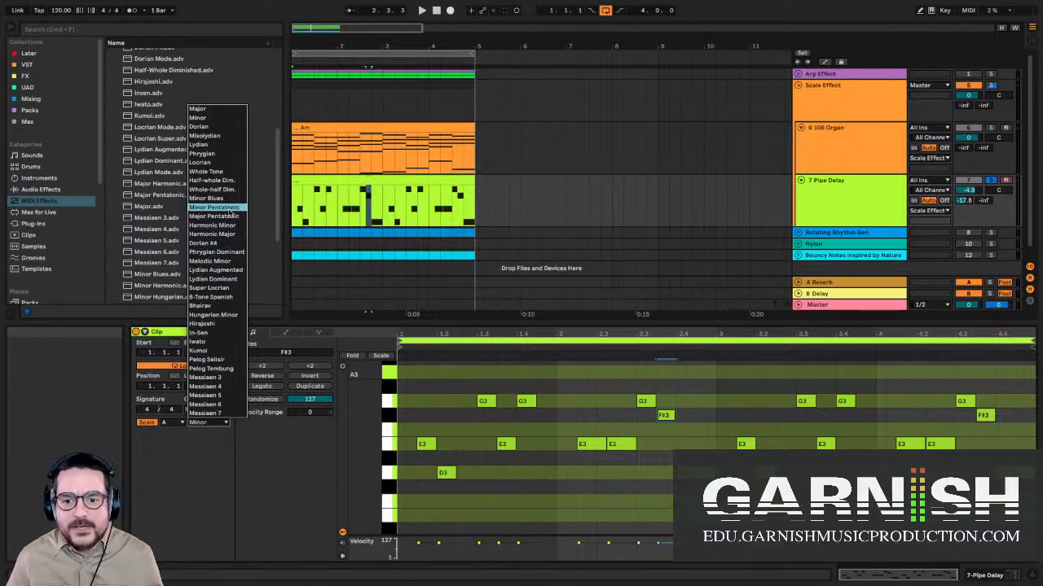
click(224, 208)
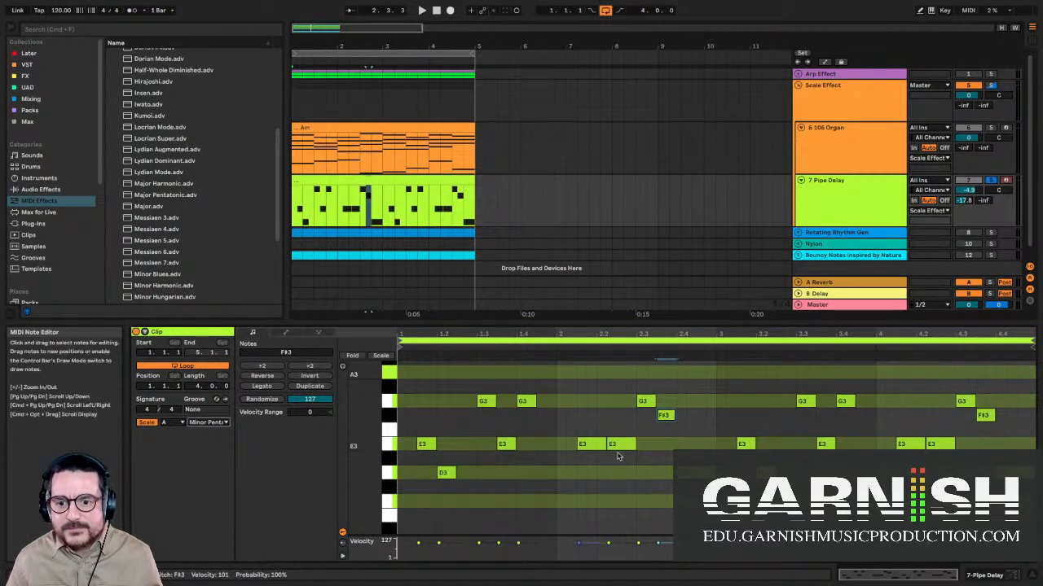
click(689, 434)
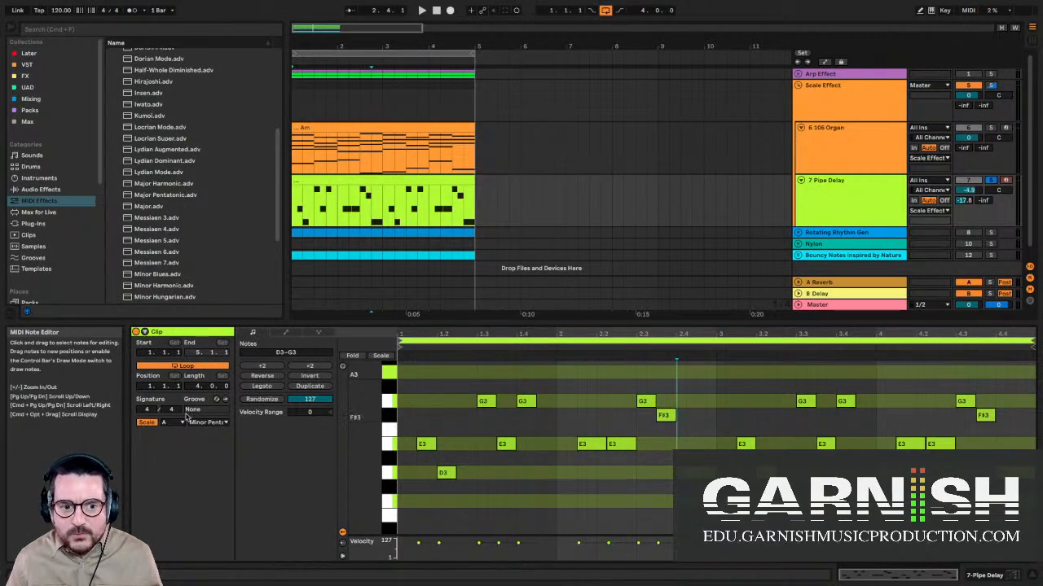
click(661, 436)
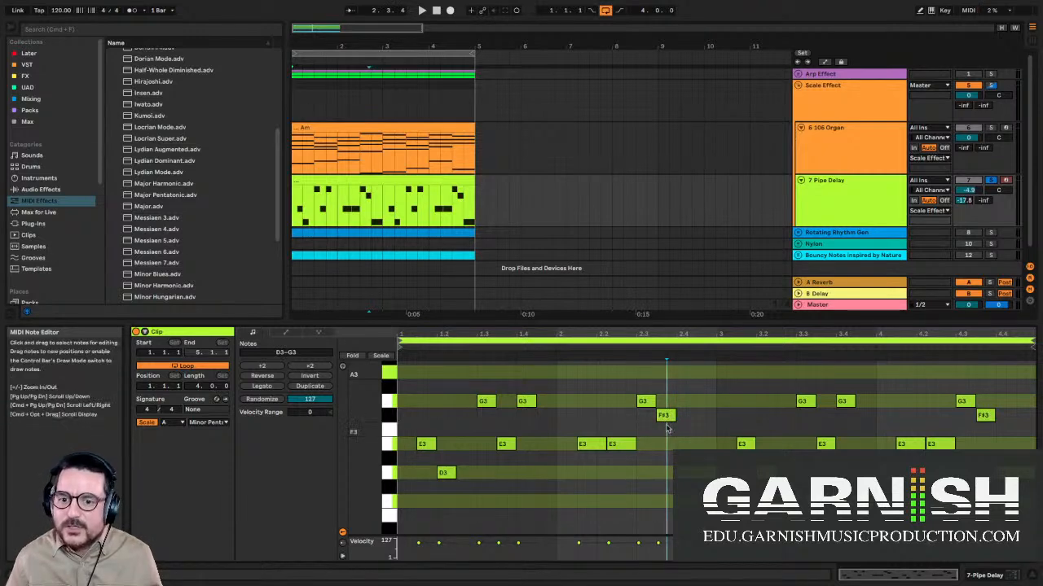
- Show the Pipe Delay track's devices and deactivate the Minor Pentatonic device
click(840, 209)
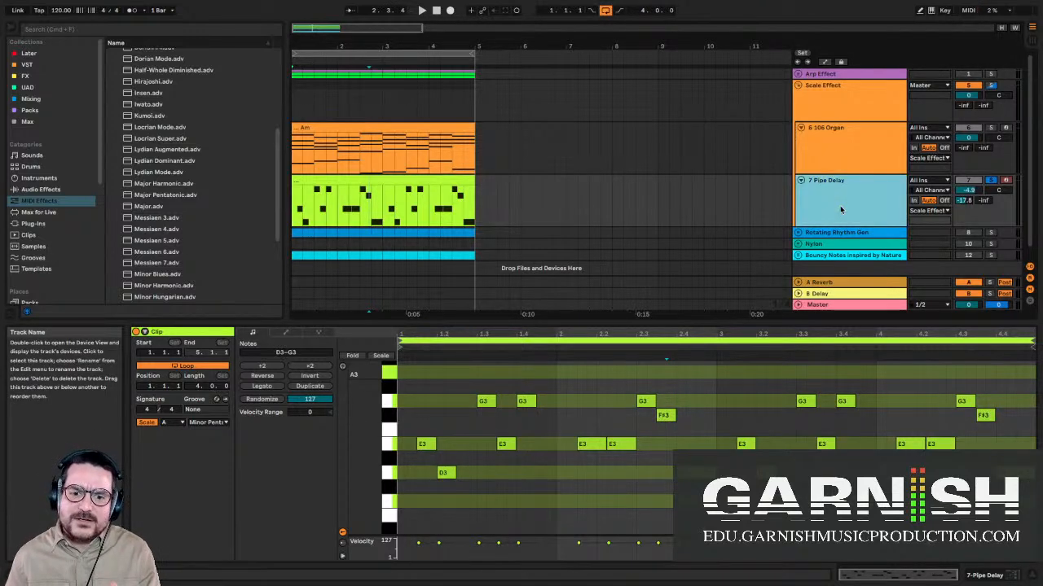
double_click(841, 210)
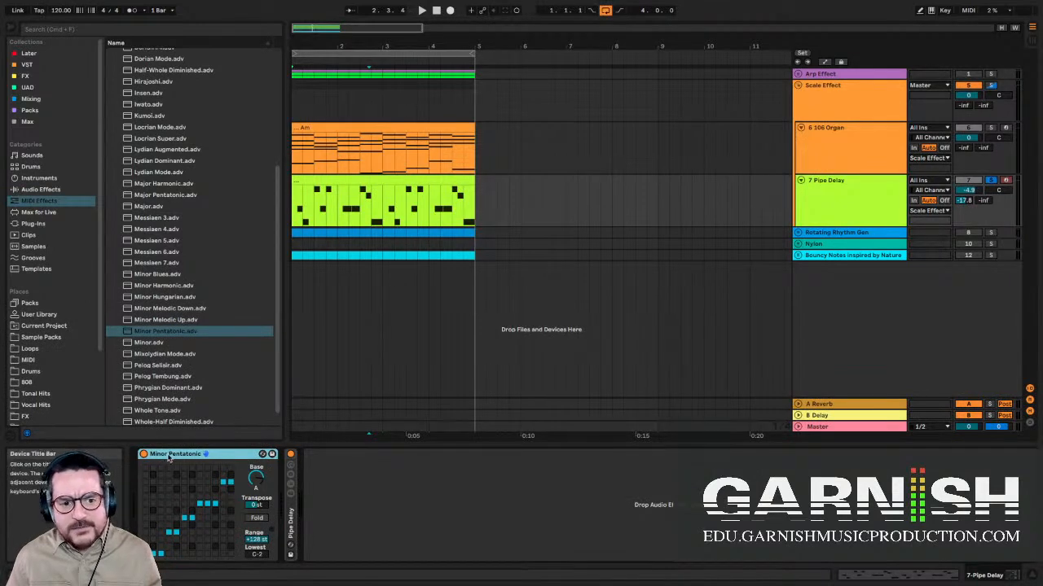
click(144, 455)
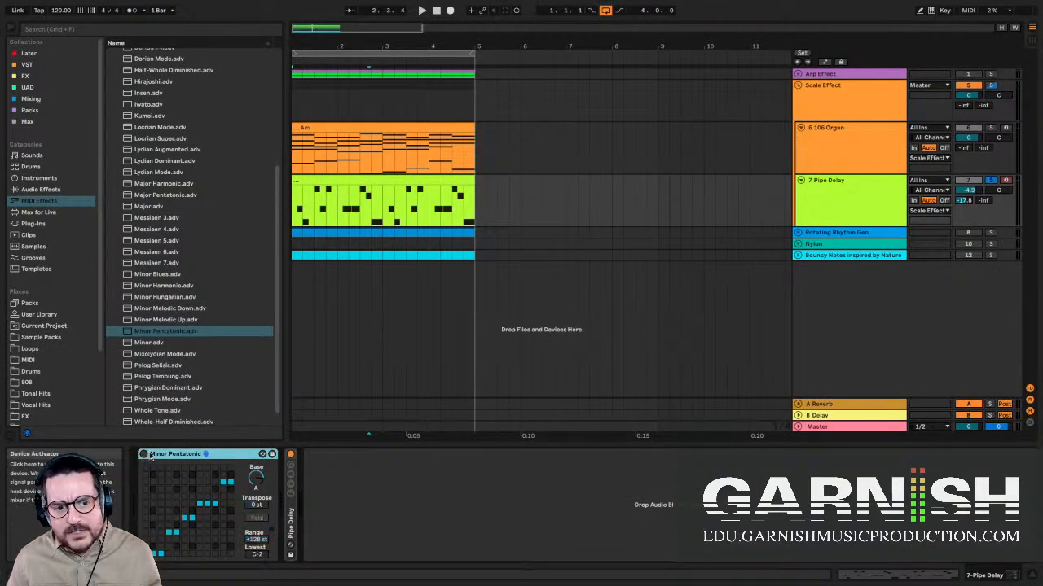
- Reopen the Pipe Delay clip's notes and move the F#3 in bar 2 up to G3 and back
double_click(338, 181)
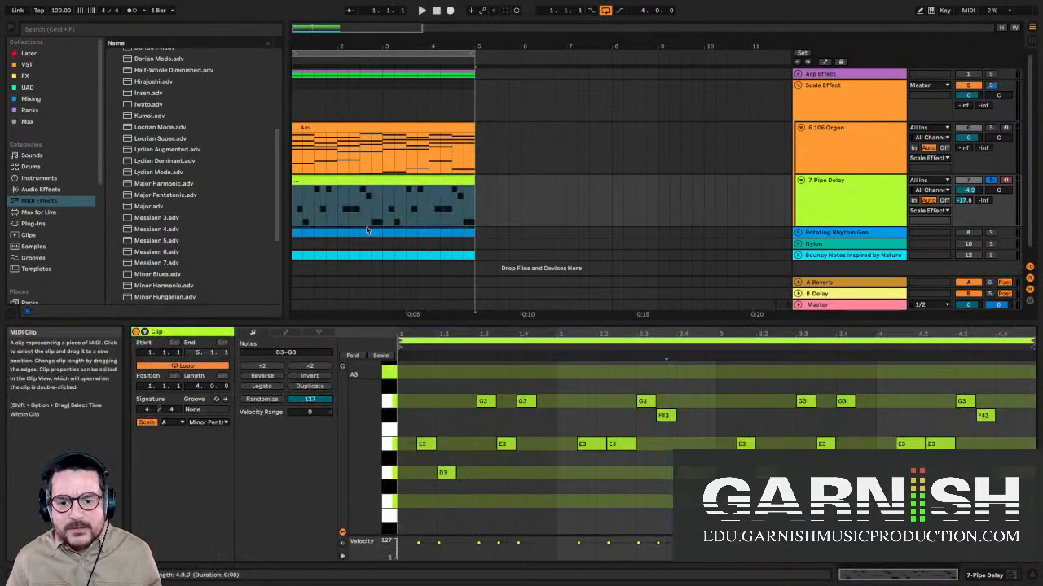
click(607, 419)
click(617, 432)
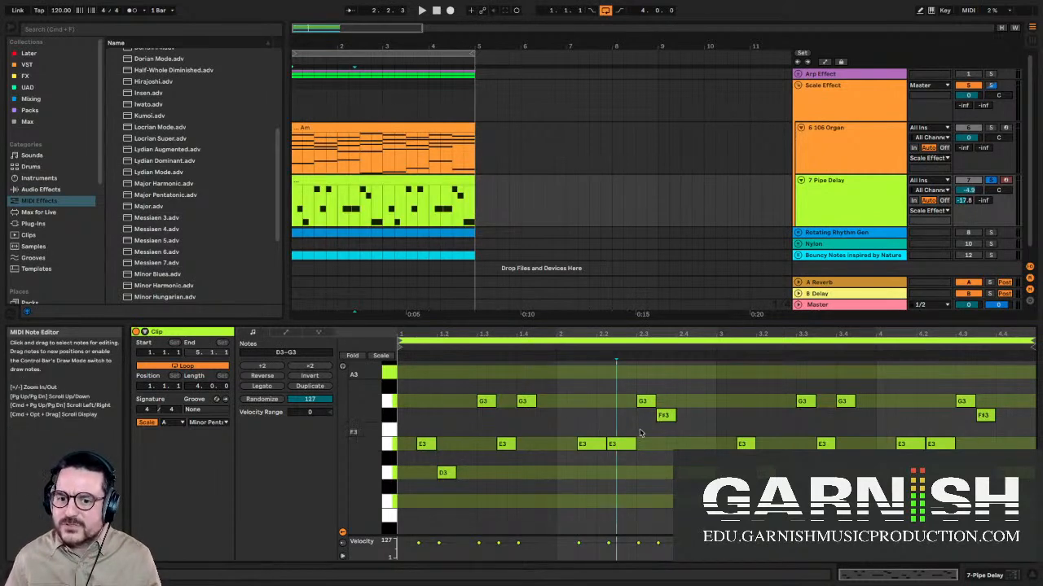
click(668, 417)
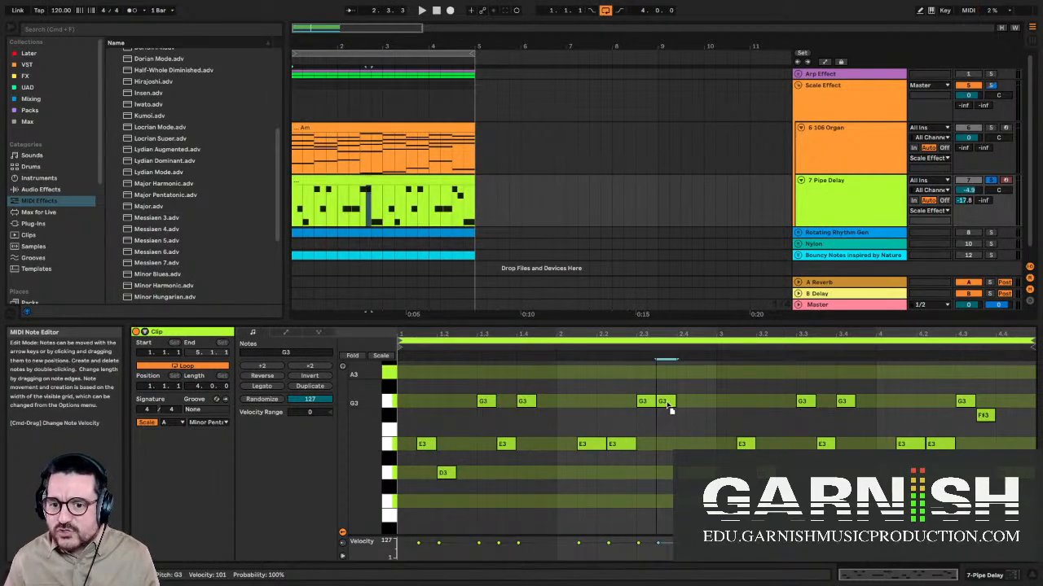
mouse_move(670, 425)
mouse_down()
mouse_move(669, 440)
mouse_move(667, 382)
mouse_move(667, 457)
mouse_move(668, 405)
mouse_move(664, 422)
mouse_up()
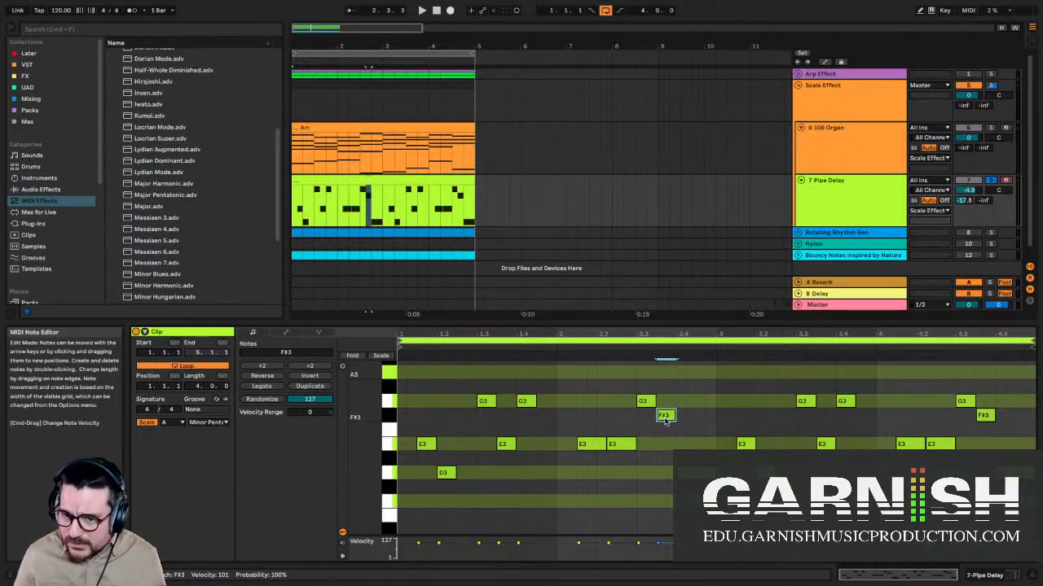
- Check the deactivated Minor Pentatonic device, then shift the clip's bar 2 F#3 to G3 and return it to F#3
double_click(835, 204)
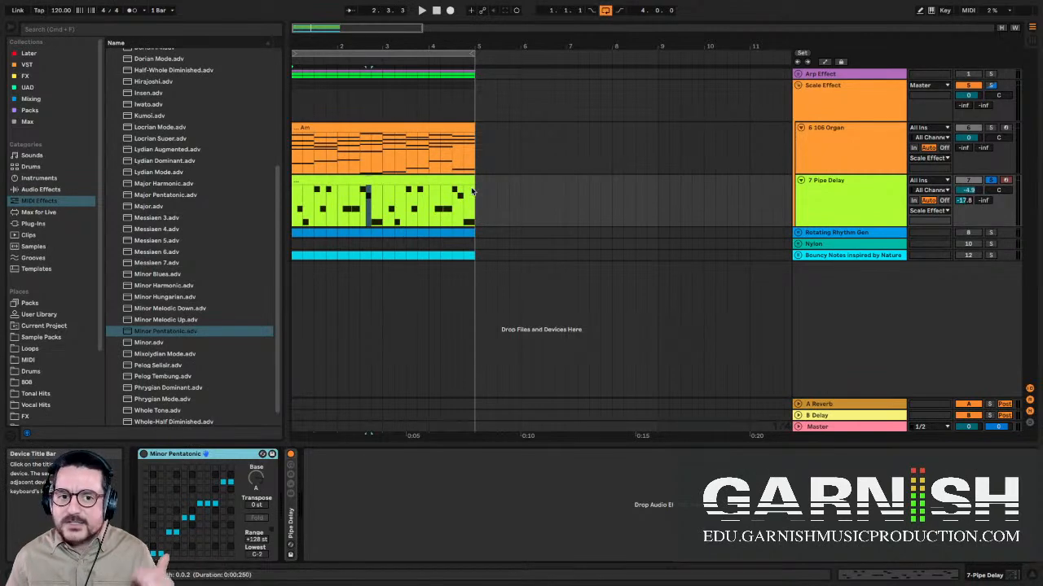
double_click(346, 189)
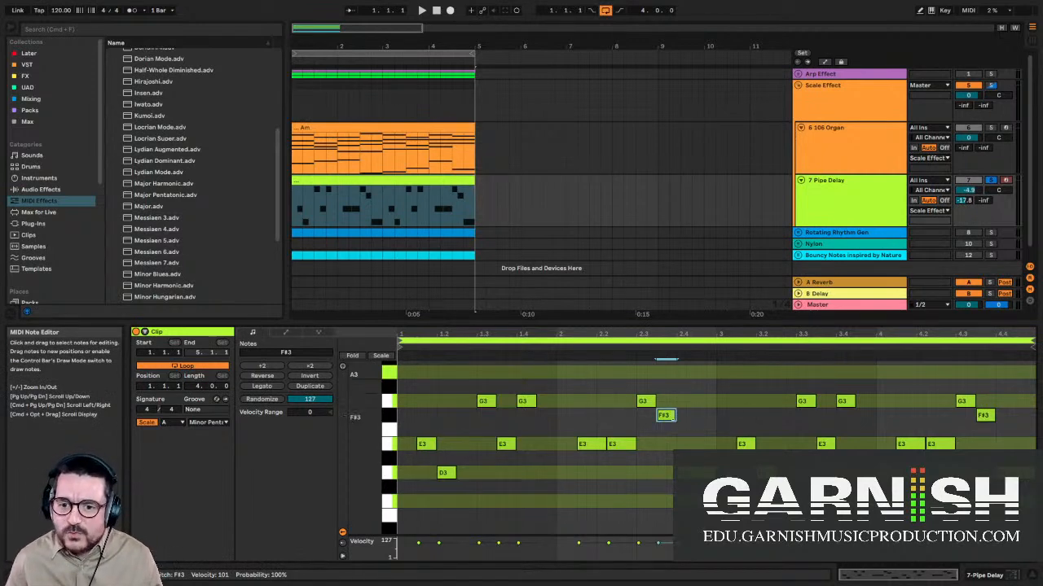
click(666, 416)
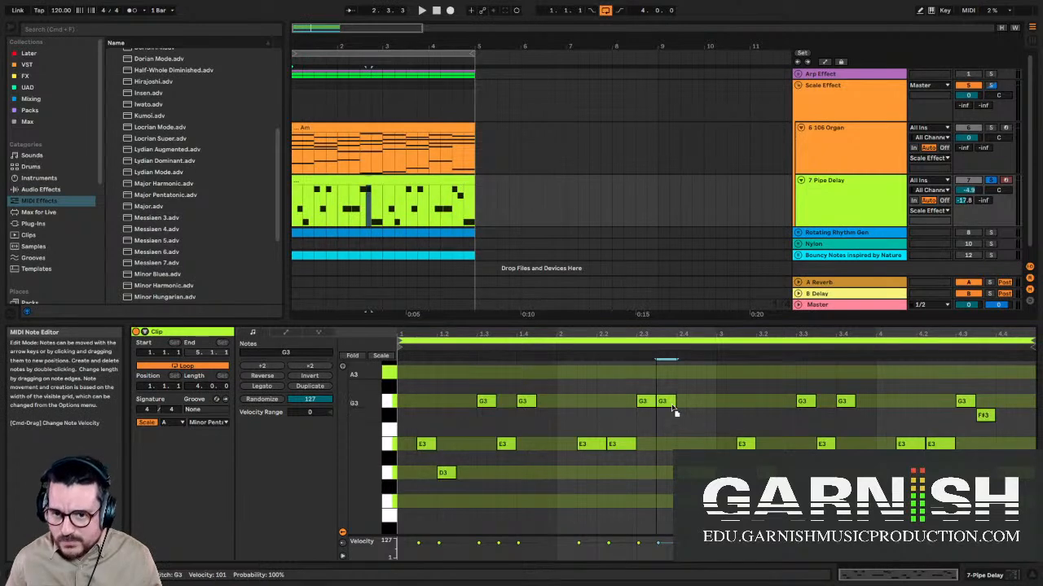
mouse_move(670, 419)
mouse_down()
mouse_move(679, 399)
mouse_move(666, 420)
mouse_up()
- Bring back the Pipe Delay track's device view and collapse the Scale preset list in the browser
click(836, 196)
click(836, 196)
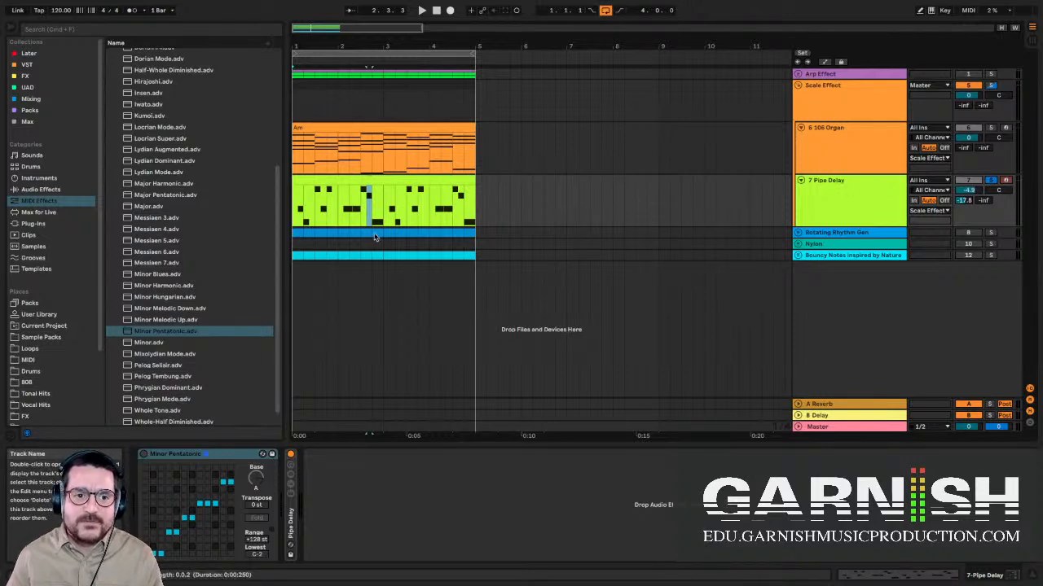
scroll(130, 192, up, 5)
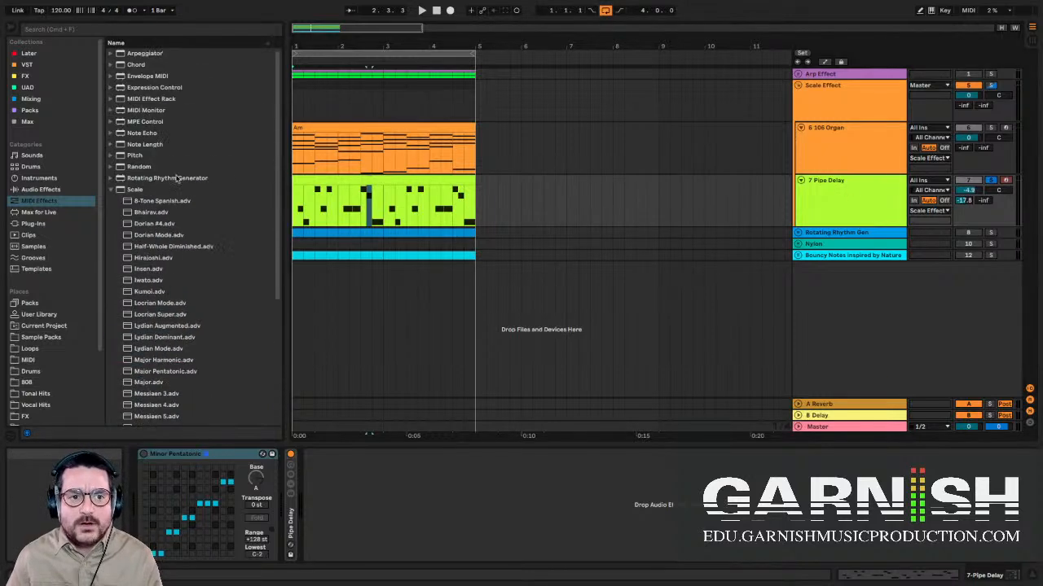
click(109, 190)
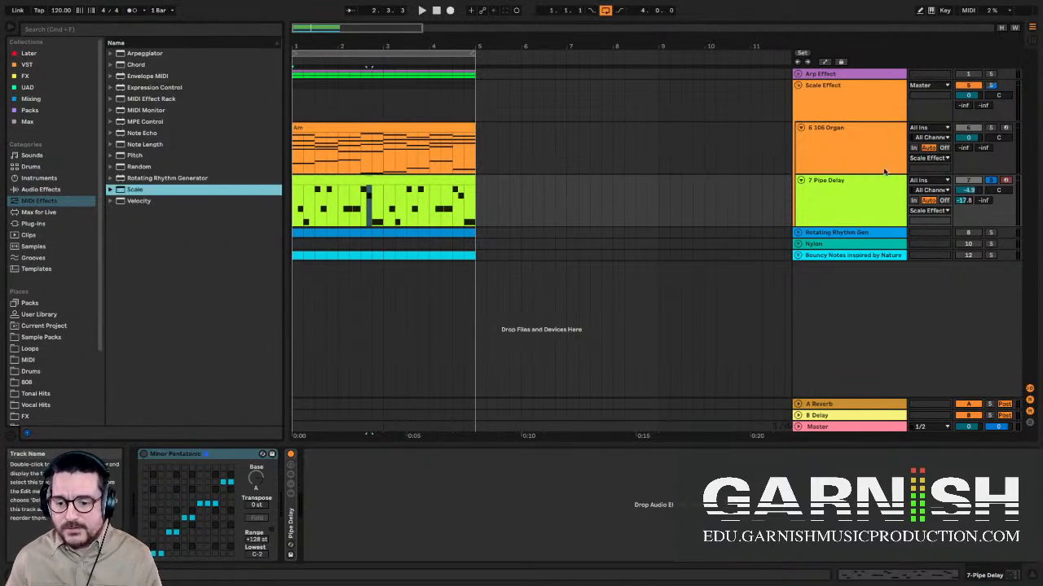
- Unsolo the Pipe Delay track and fold the Scale Effect group
click(990, 181)
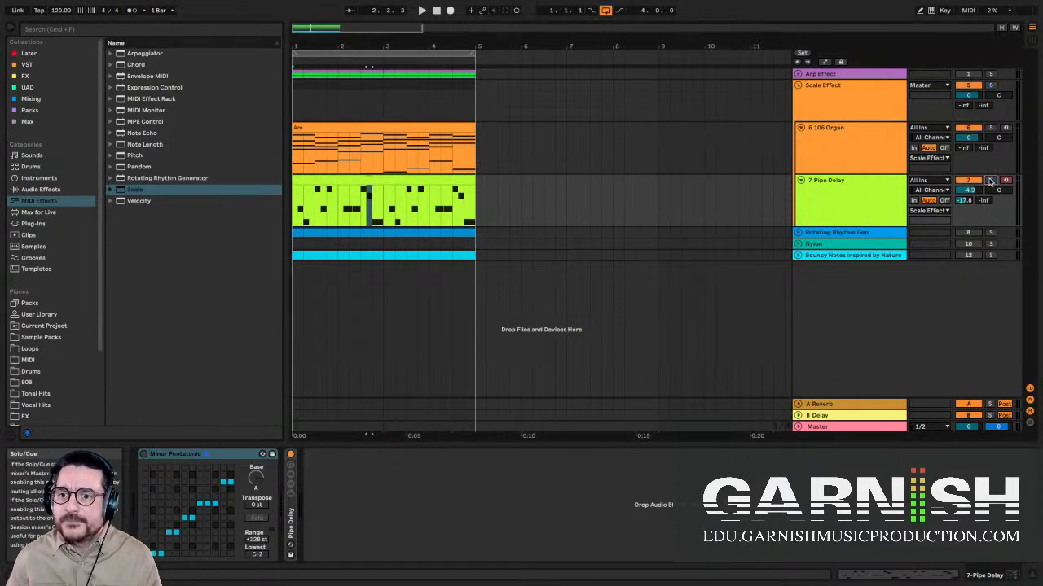
click(798, 85)
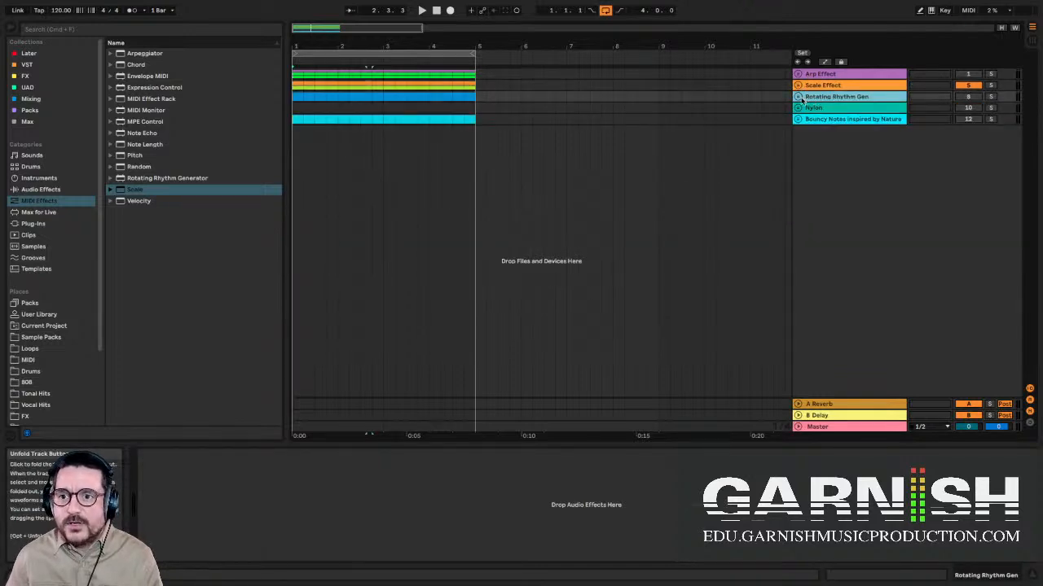
- Unfold the Rotating Rhythm Gen group and its Peace Kit track, showing the track's Rotating Rhythm Generator device
click(800, 98)
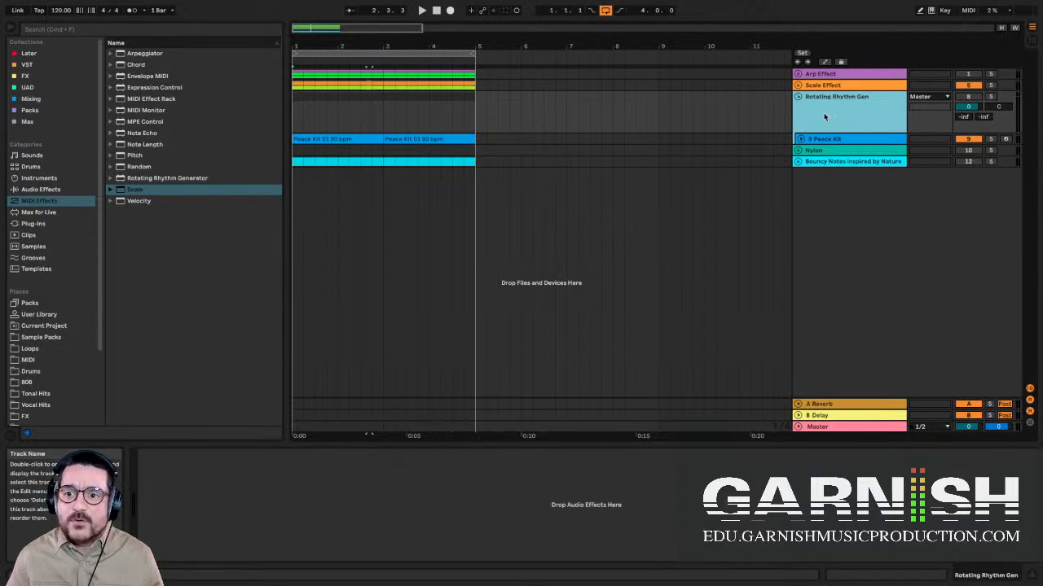
click(153, 177)
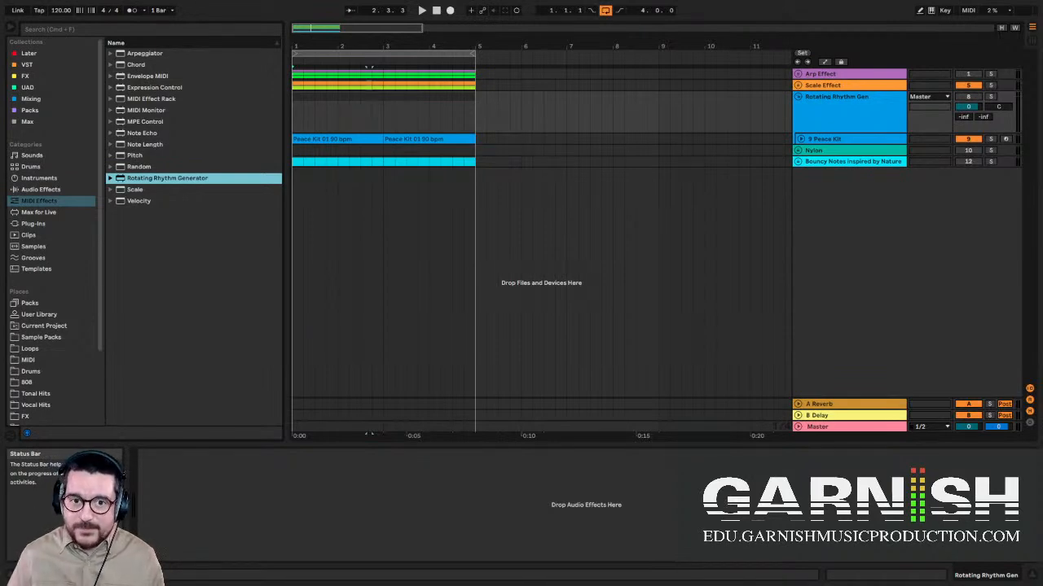
click(828, 114)
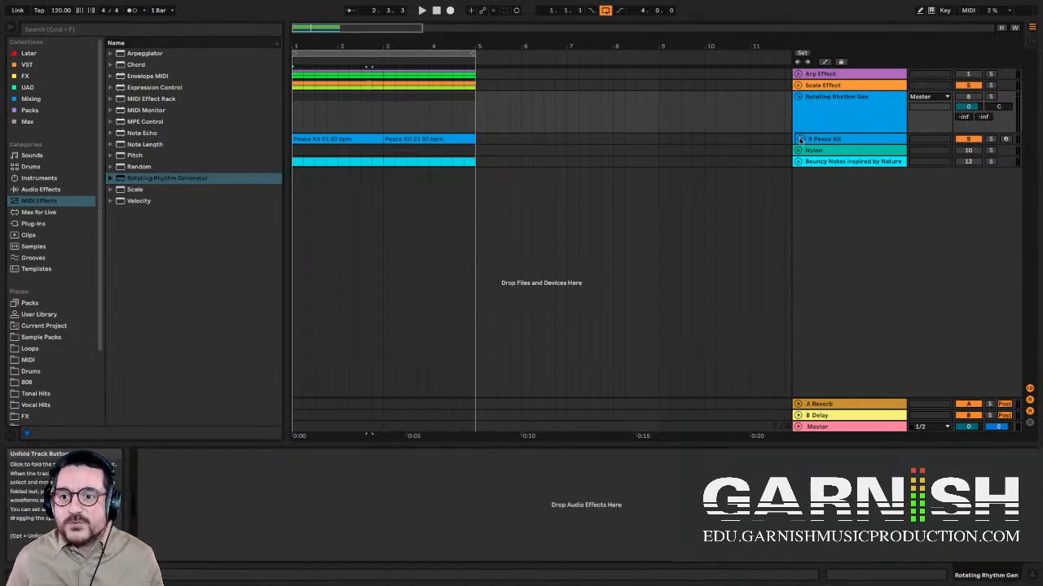
click(800, 140)
click(849, 163)
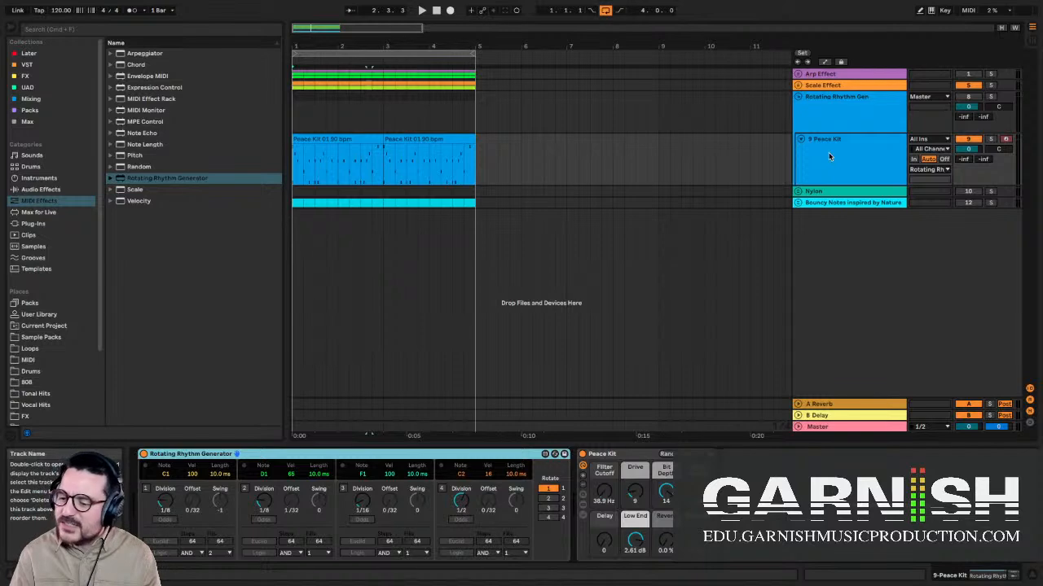
- Browse the audio effects, collapsing EQ & Filters and expanding Delay & Loop to highlight Beat Repeat
click(52, 192)
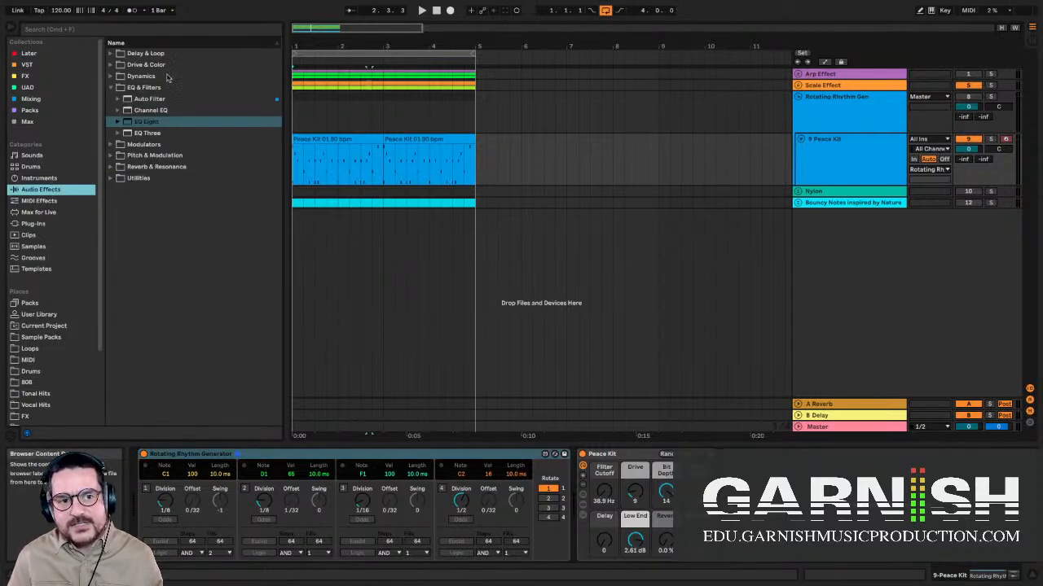
click(114, 88)
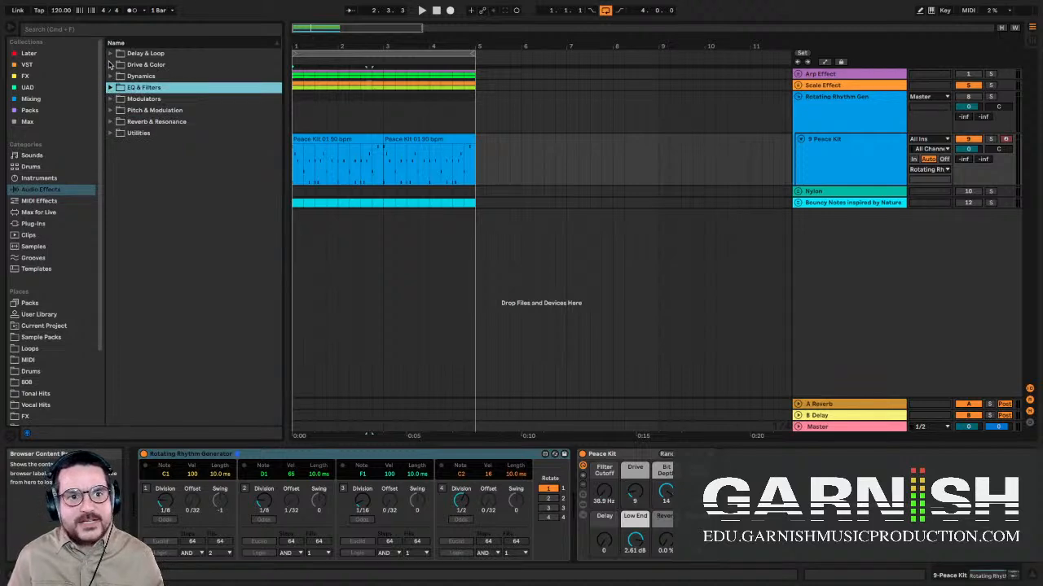
click(111, 54)
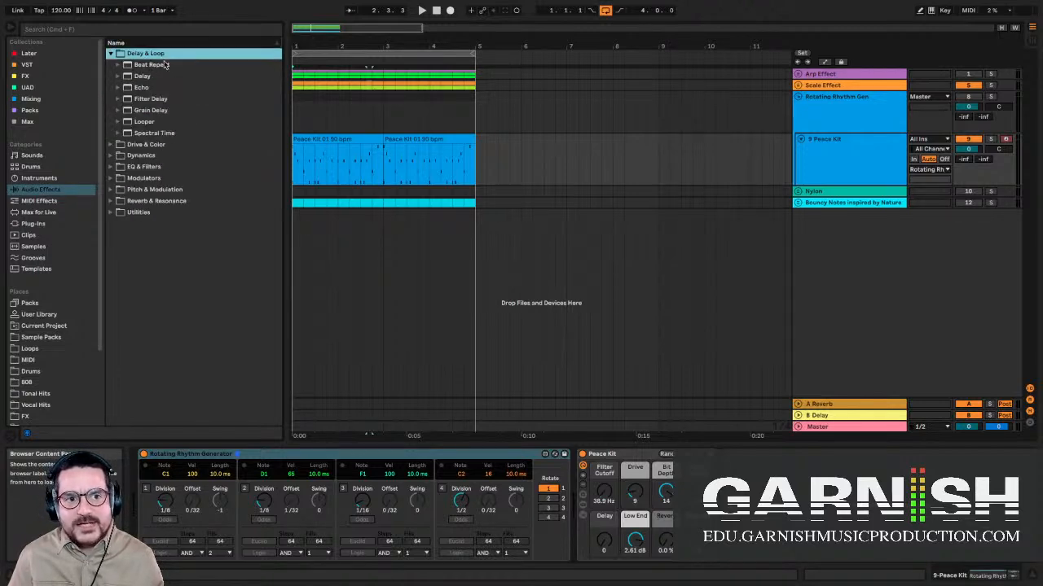
key(Down)
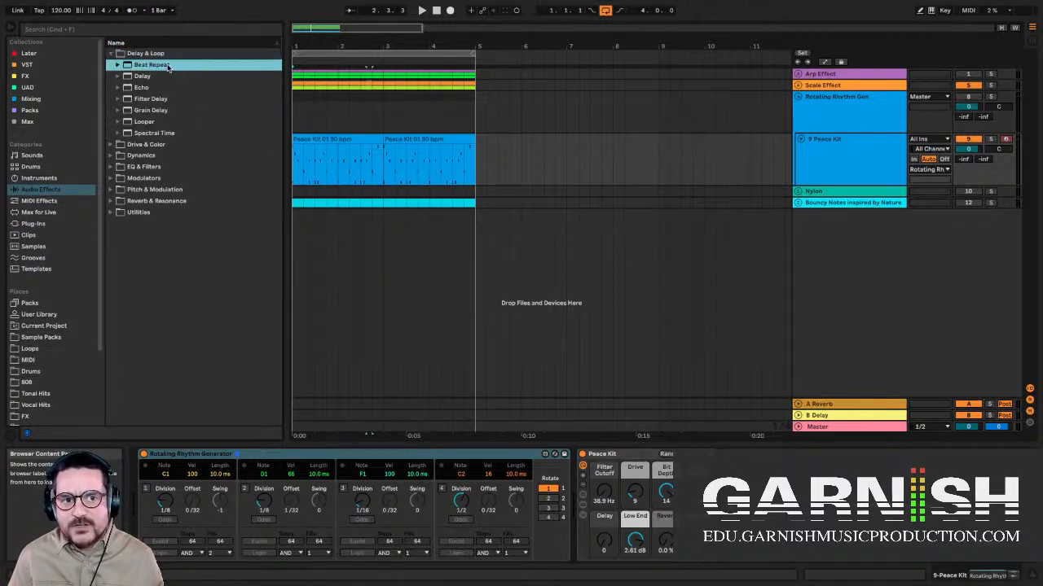
- Collapse the Delay & Loop folder, select the Peace Kit track, and switch off its Rotating Rhythm Generator
click(110, 53)
click(849, 160)
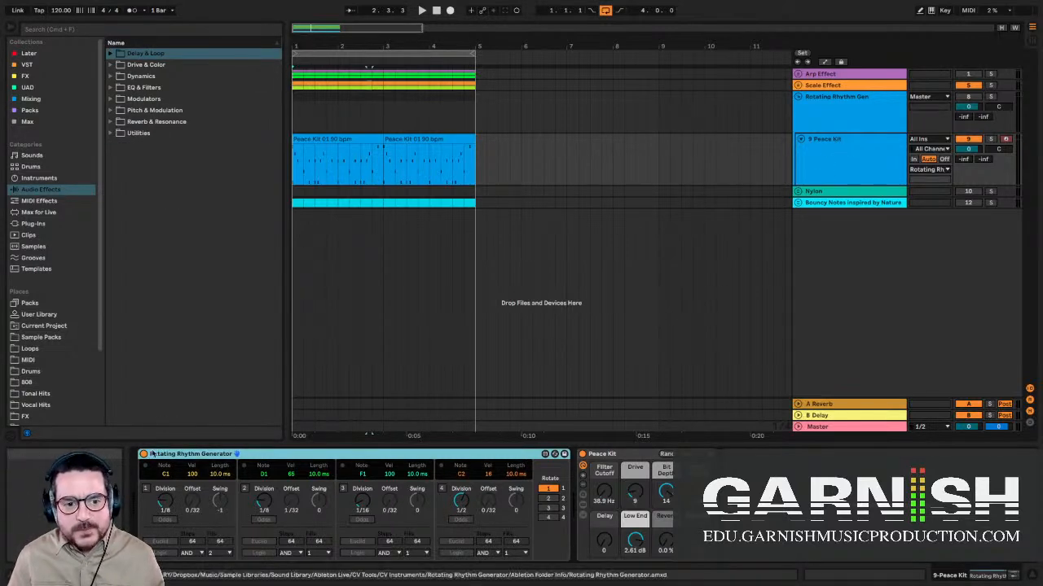
drag(143, 456, 847, 132)
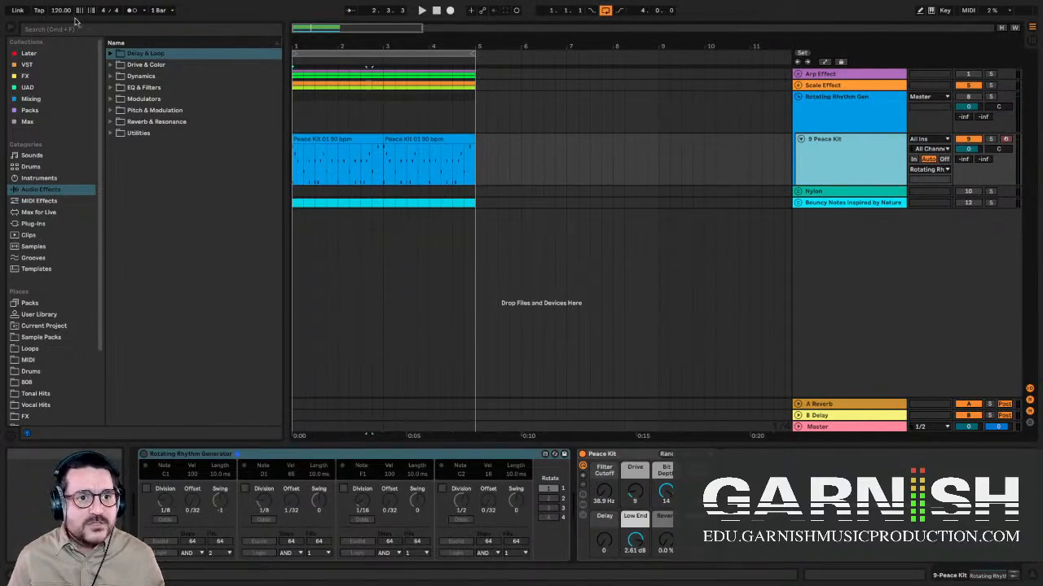
- Set the project tempo to 99 BPM, activate only the Rotating Rhythm Gen group, and place the playback start at bar 1
drag(65, 12, 65, 31)
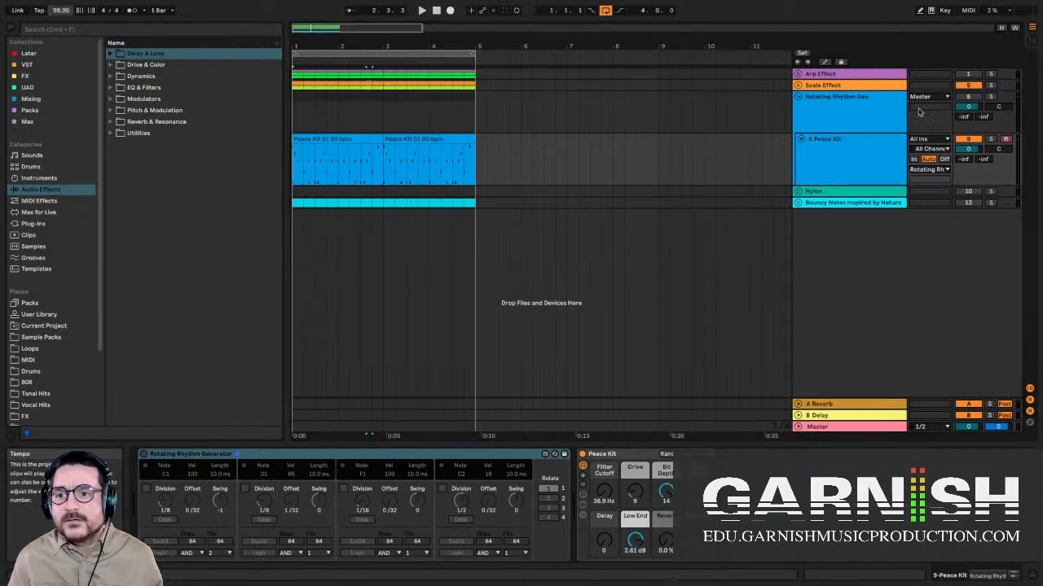
click(963, 97)
click(346, 185)
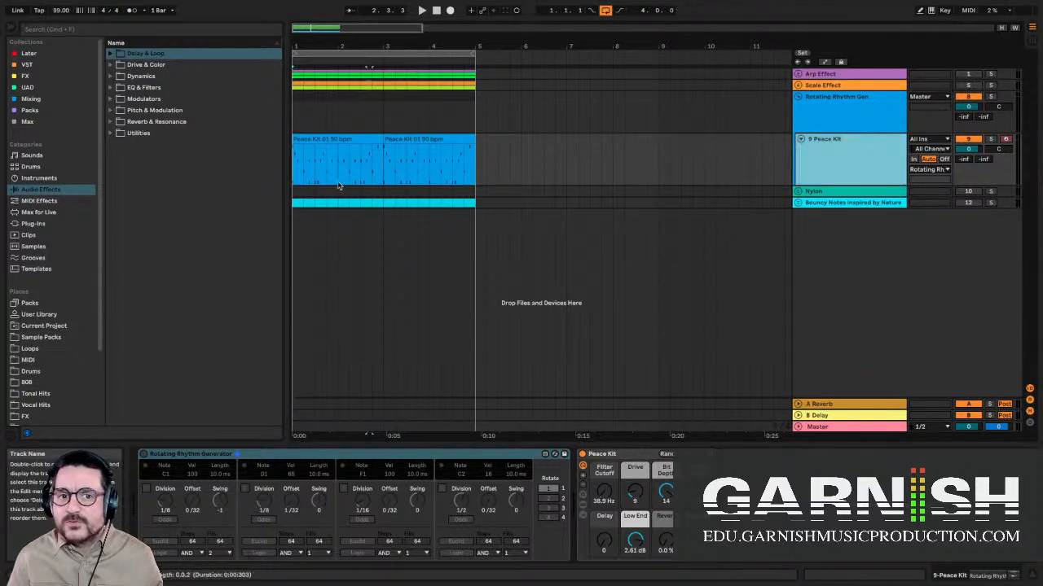
click(297, 169)
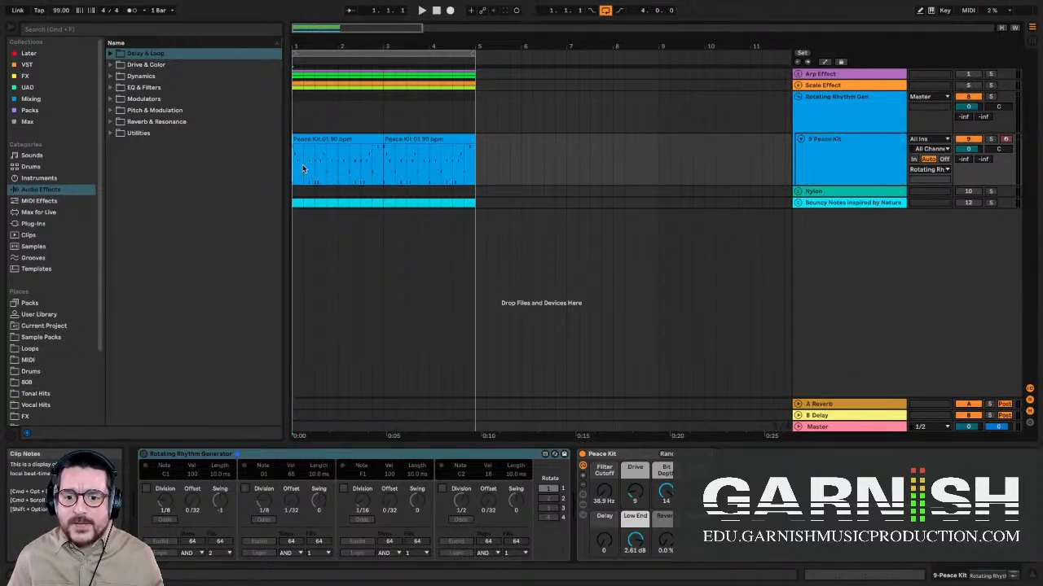
- Play the Peace Kit loop with the rhythm generator bypassed, and fold the Peace Kit rack in the device chain
click(603, 455)
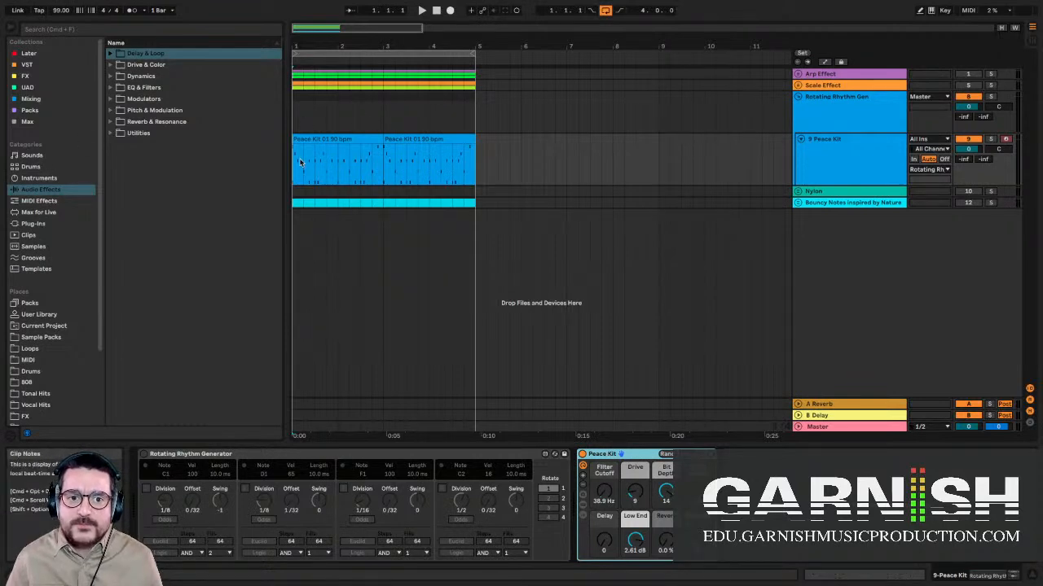
key(space)
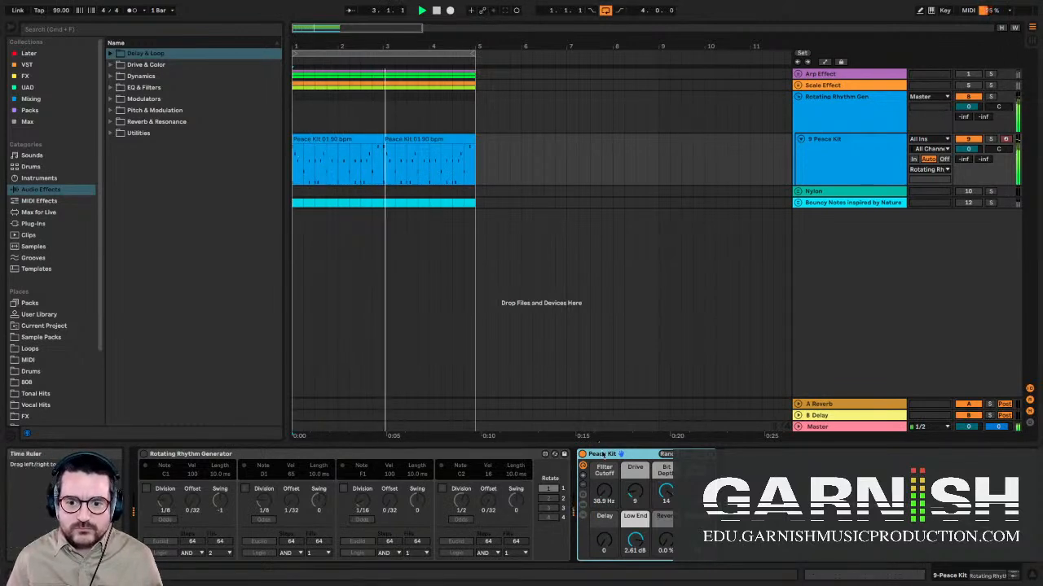
double_click(603, 455)
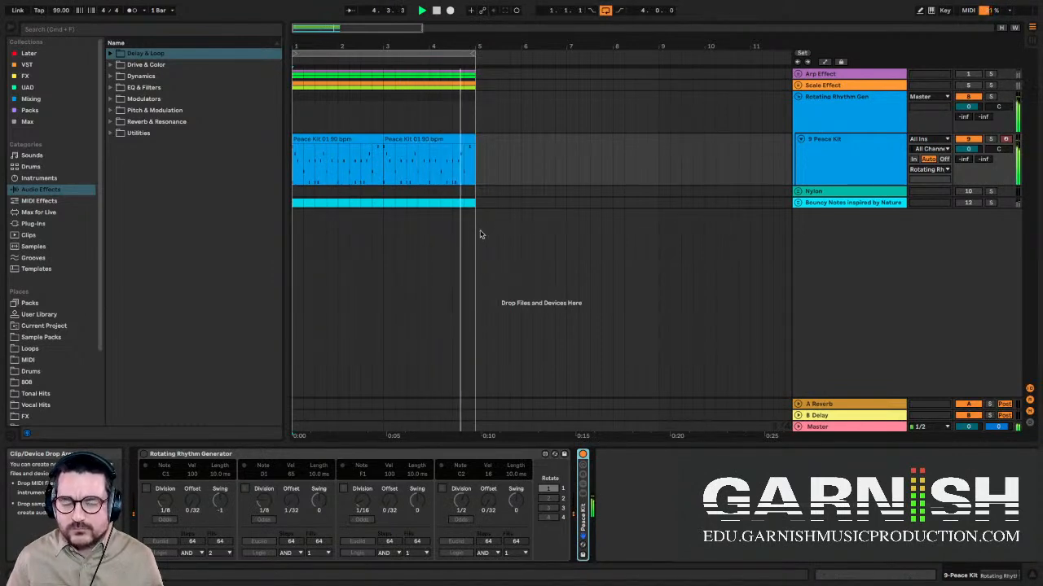
key(space)
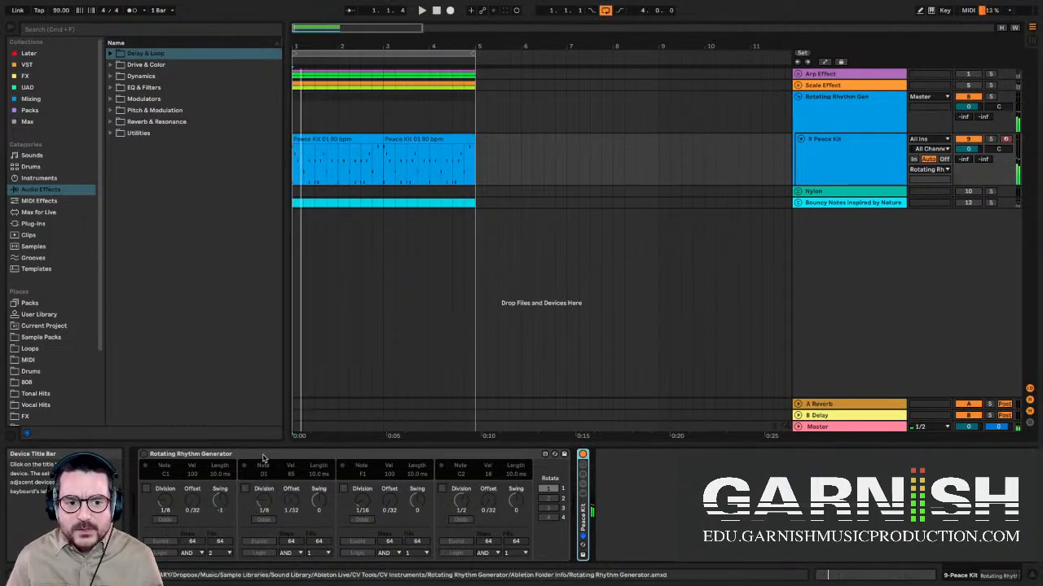
- Switch on the Rotating Rhythm Generator and compare the playing loop with its generator 1 (C1) on and off
click(192, 453)
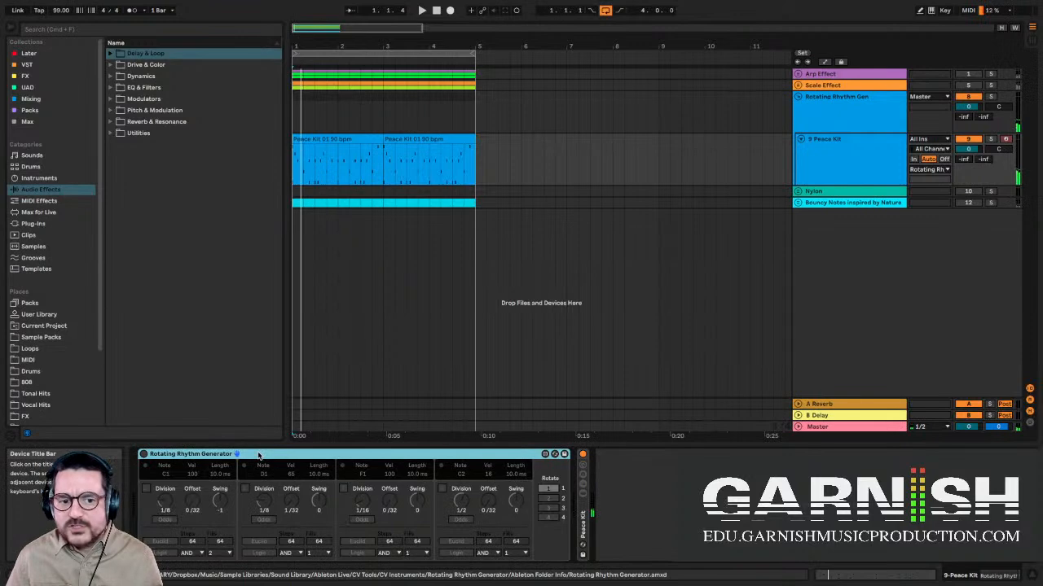
click(144, 454)
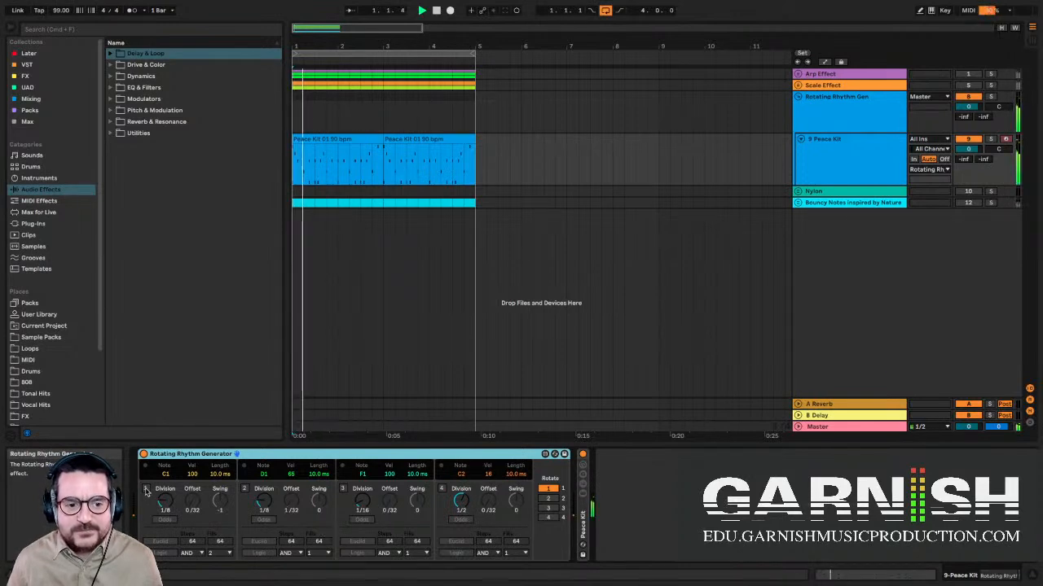
click(146, 488)
click(146, 488)
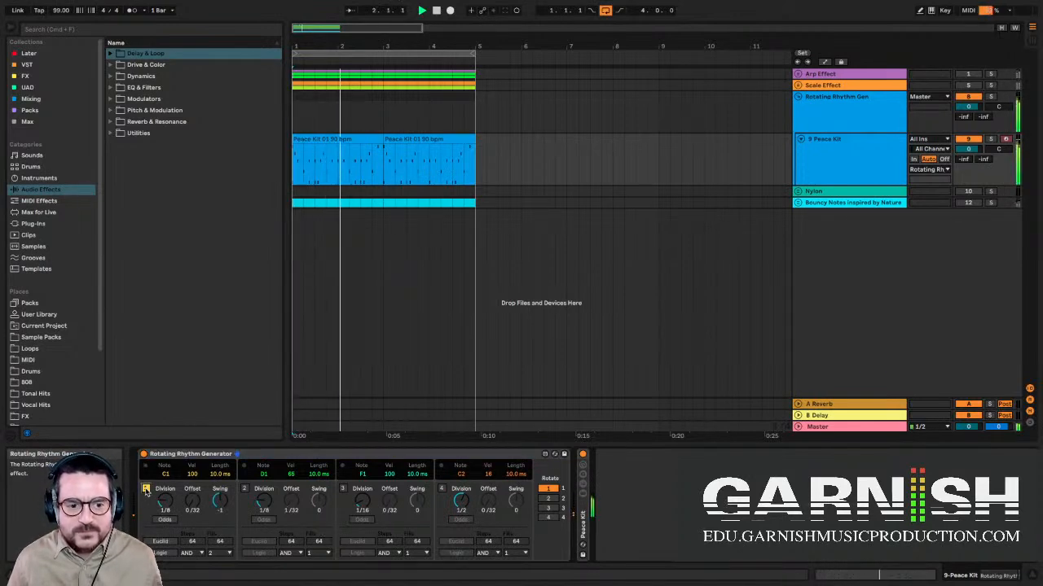
click(146, 488)
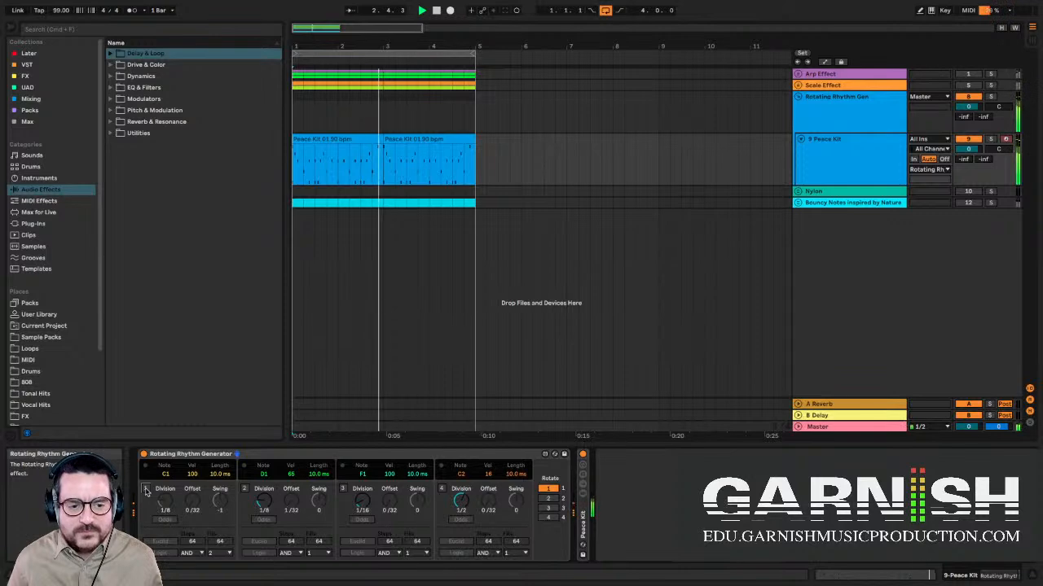
click(146, 489)
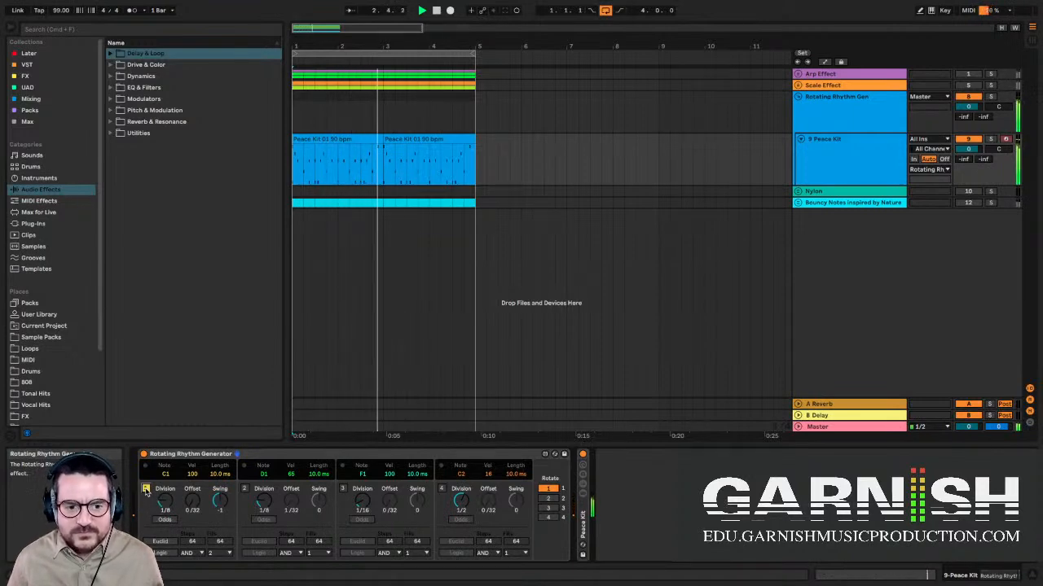
click(146, 488)
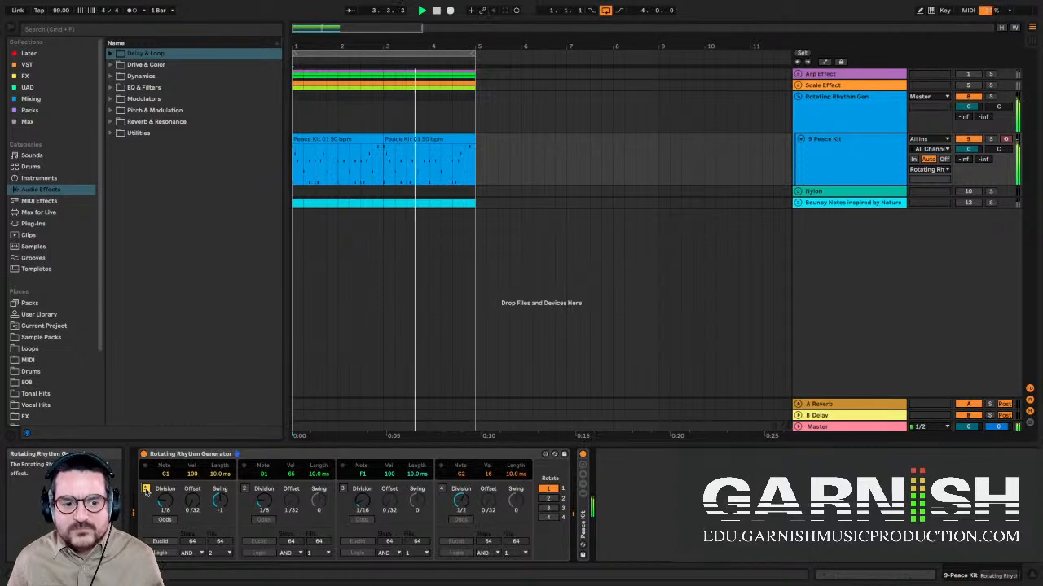
click(146, 488)
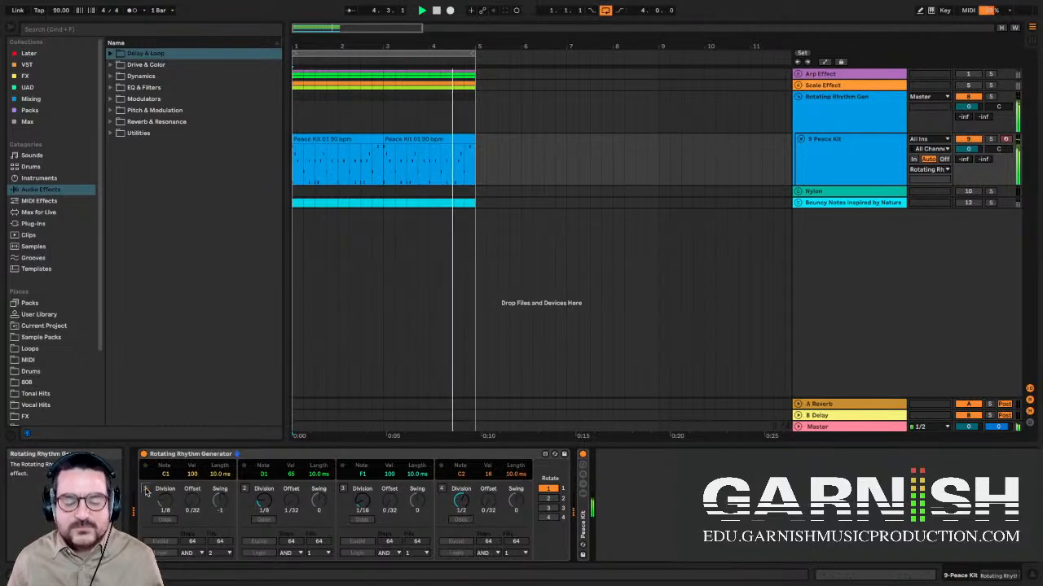
key(space)
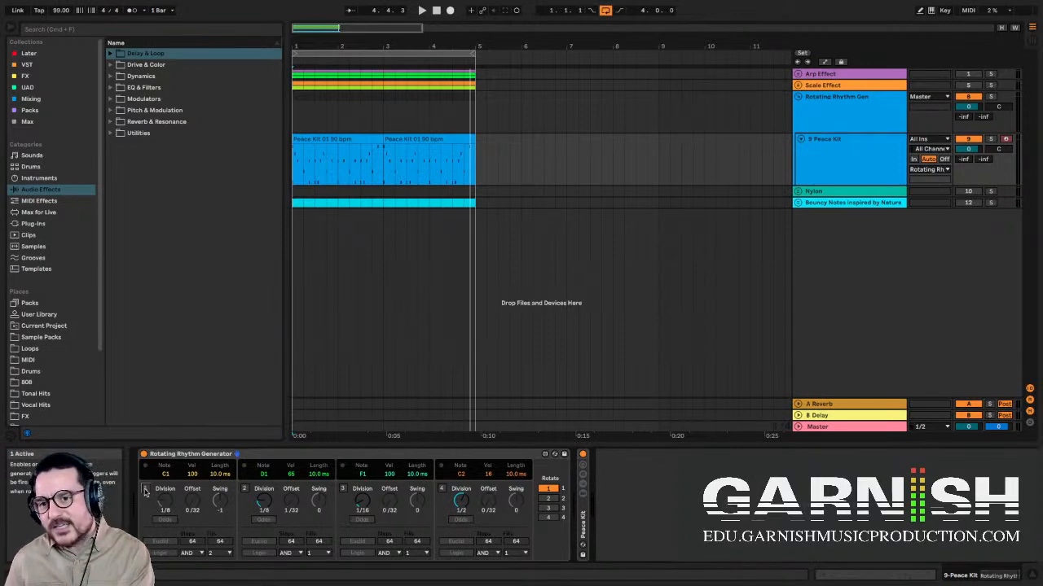
- Replay the loop and audition generator 1 again, leaving it switched off
key(space)
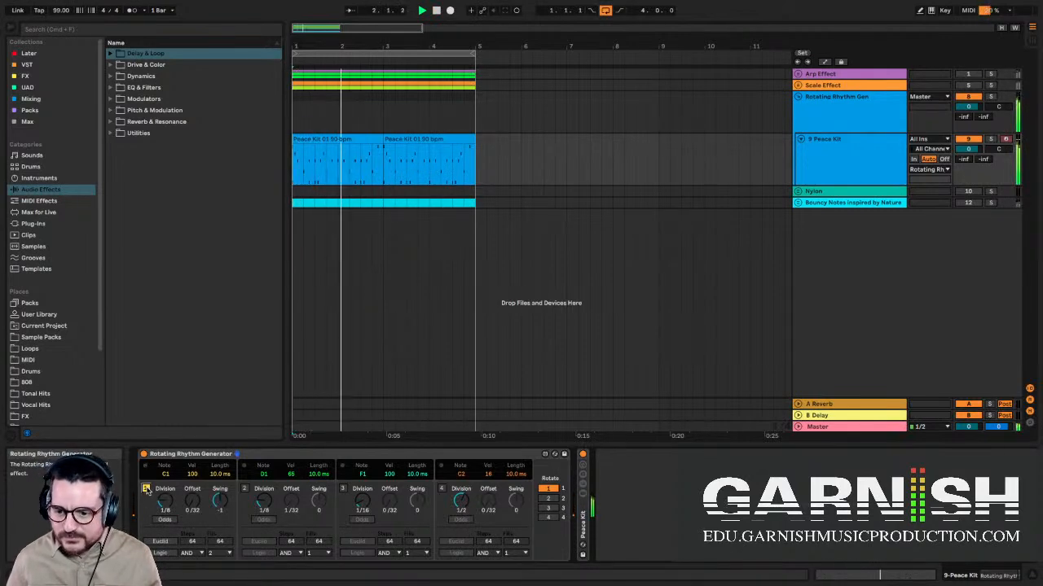
click(147, 490)
click(146, 490)
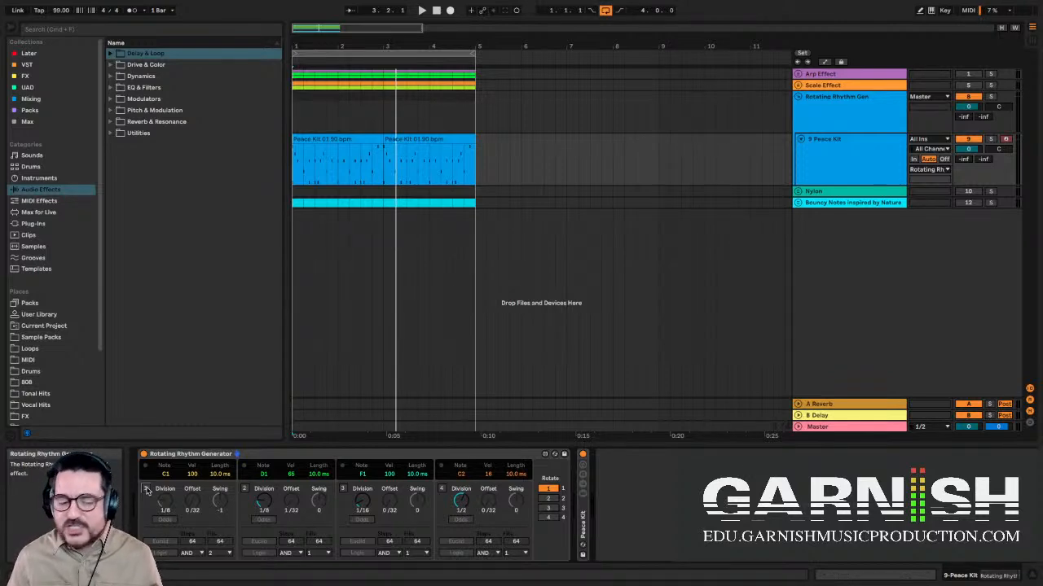
click(147, 488)
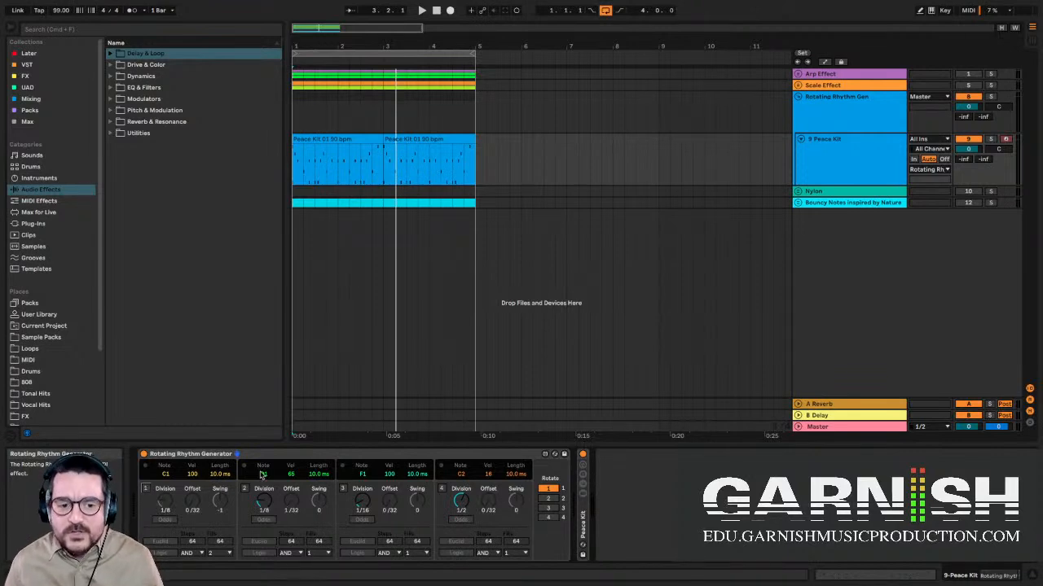
- Audition generator 2 (D1) by switching it on and off while the loop plays, leaving it off
key(space)
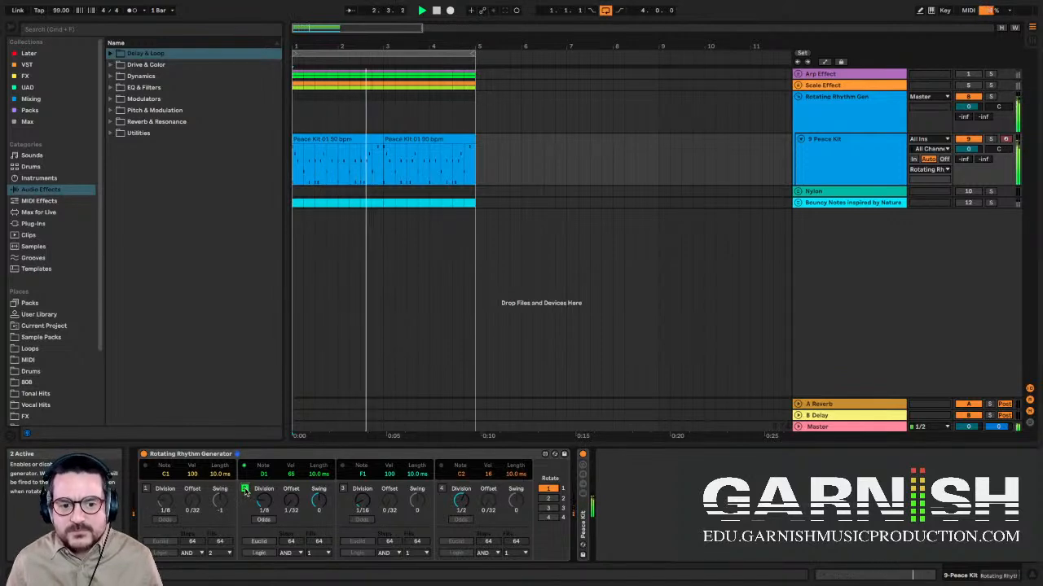
click(246, 491)
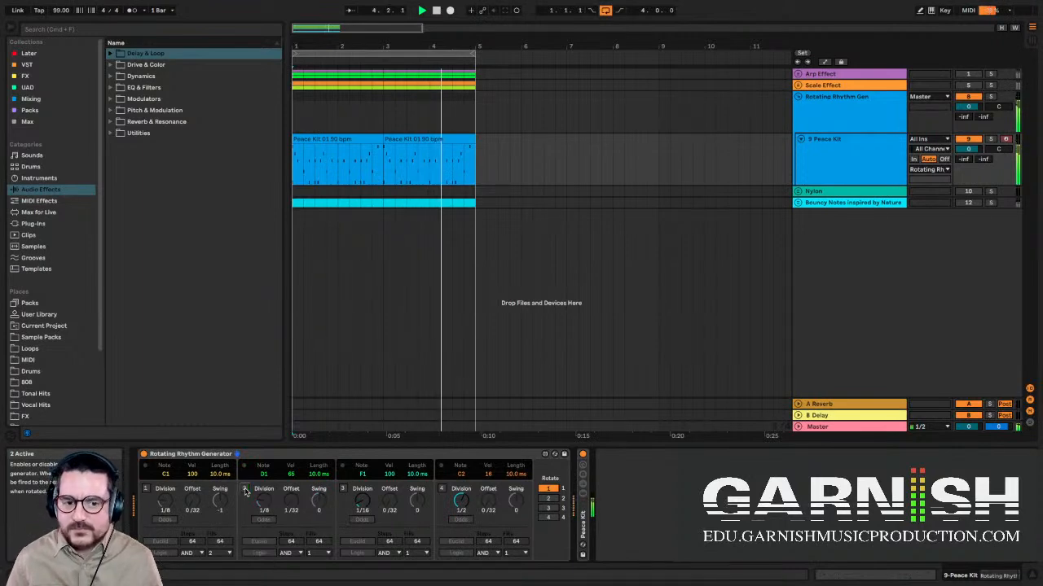
key(space)
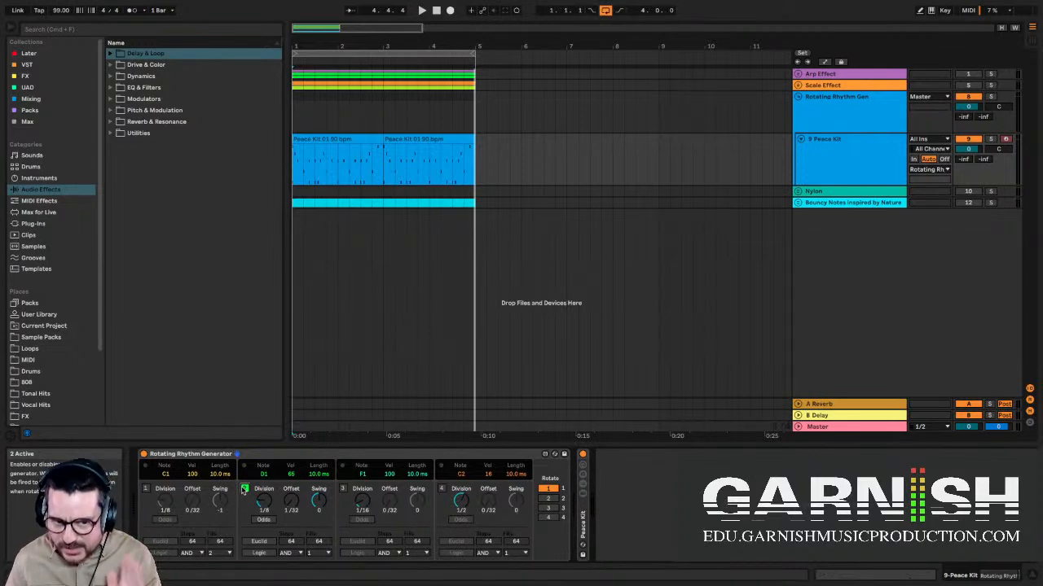
key(space)
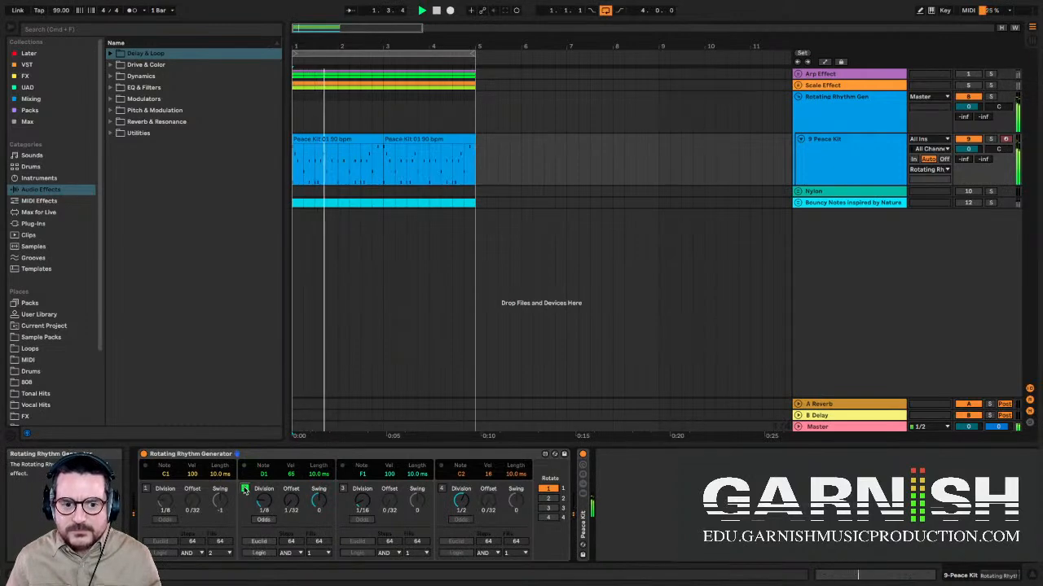
click(244, 488)
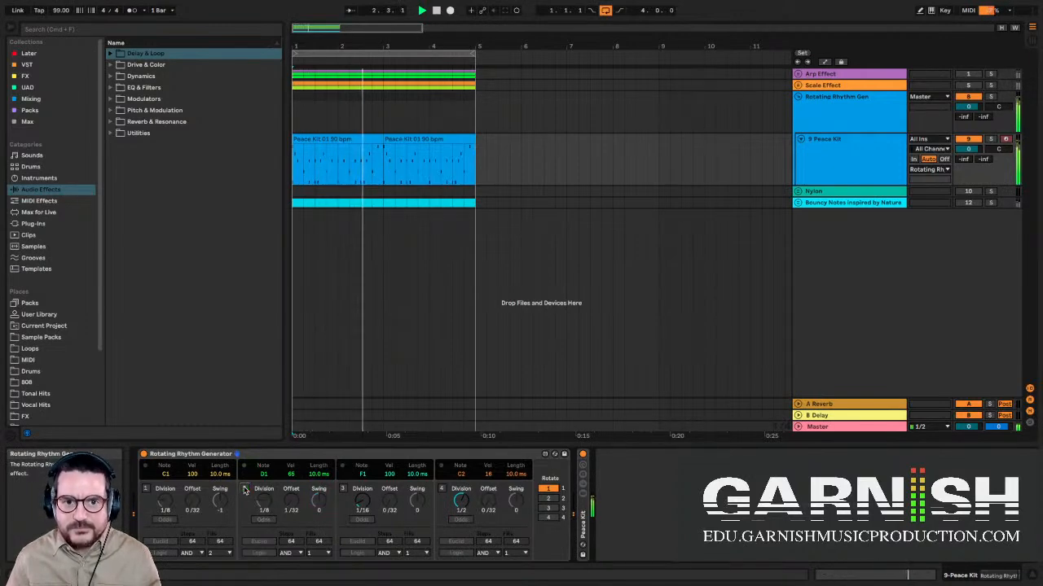
click(244, 489)
click(245, 489)
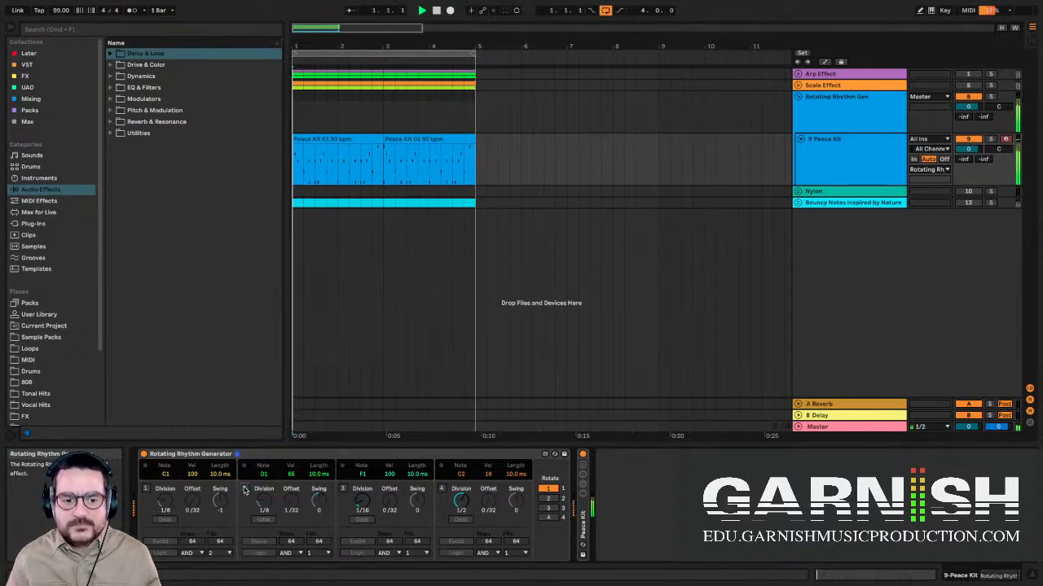
click(244, 488)
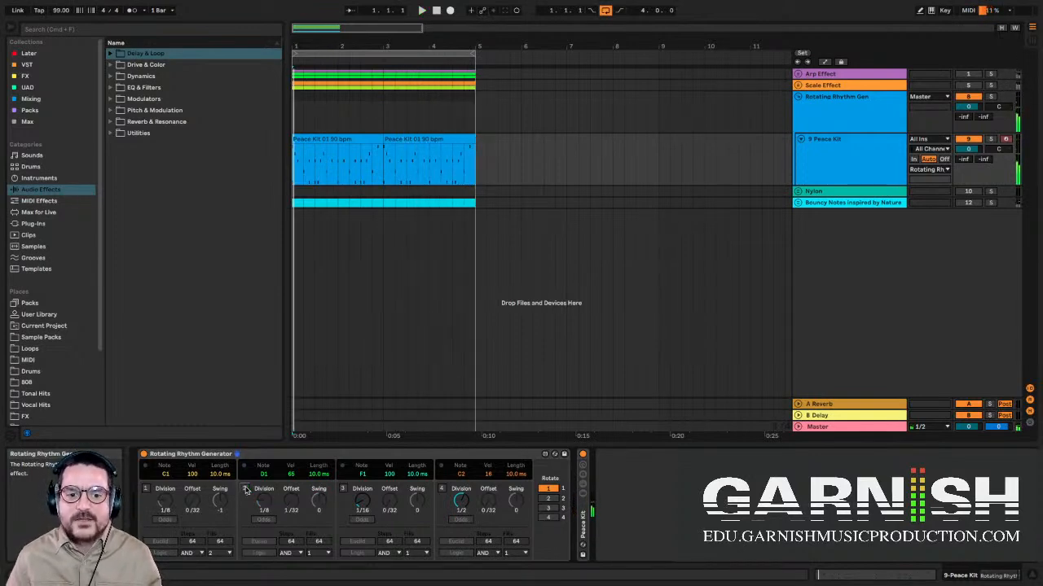
- Audition generator 3 (F1) by switching it on and off during loop playback, leaving it off
click(343, 489)
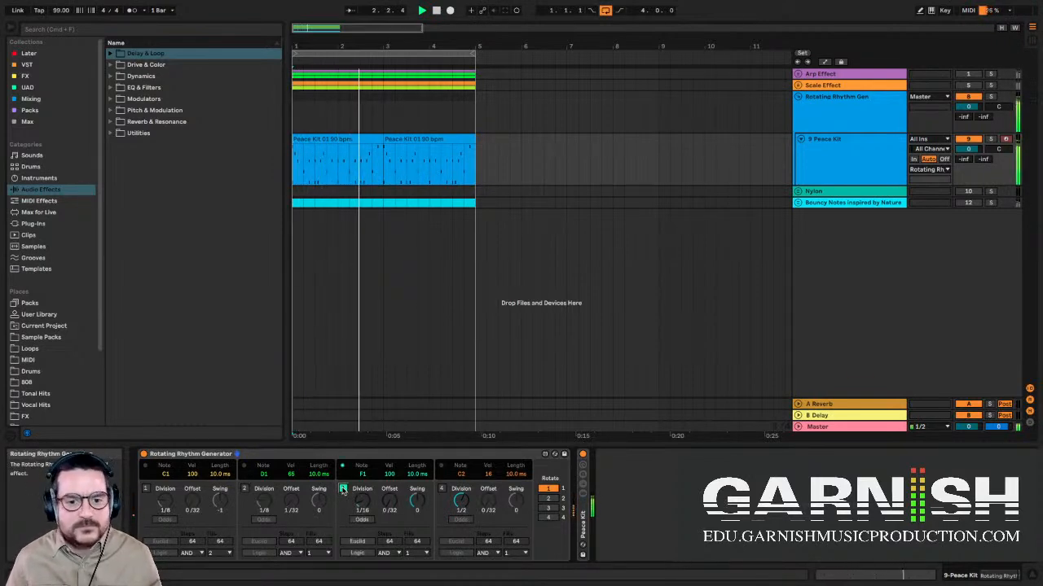
click(343, 489)
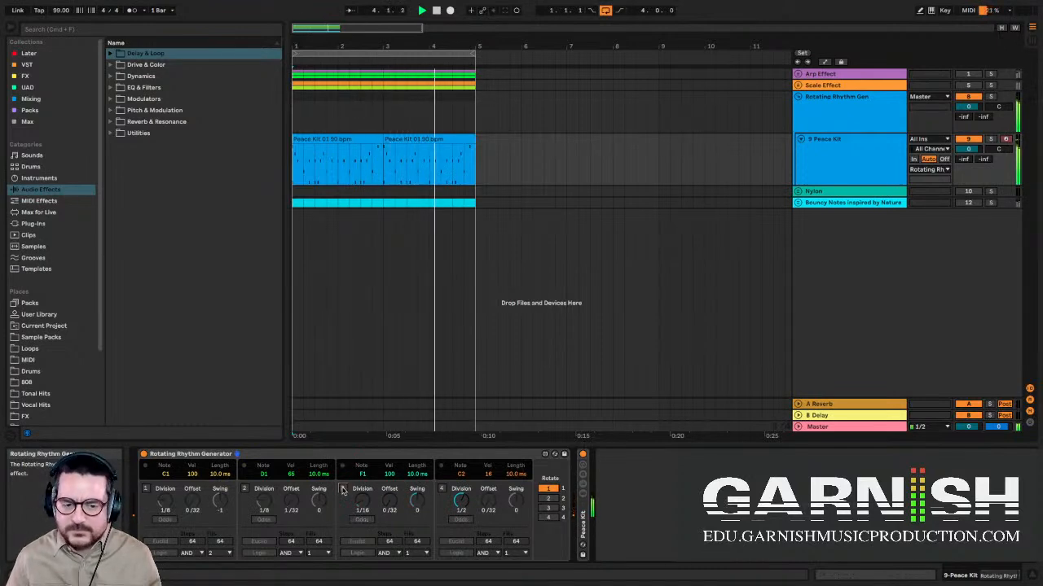
click(343, 489)
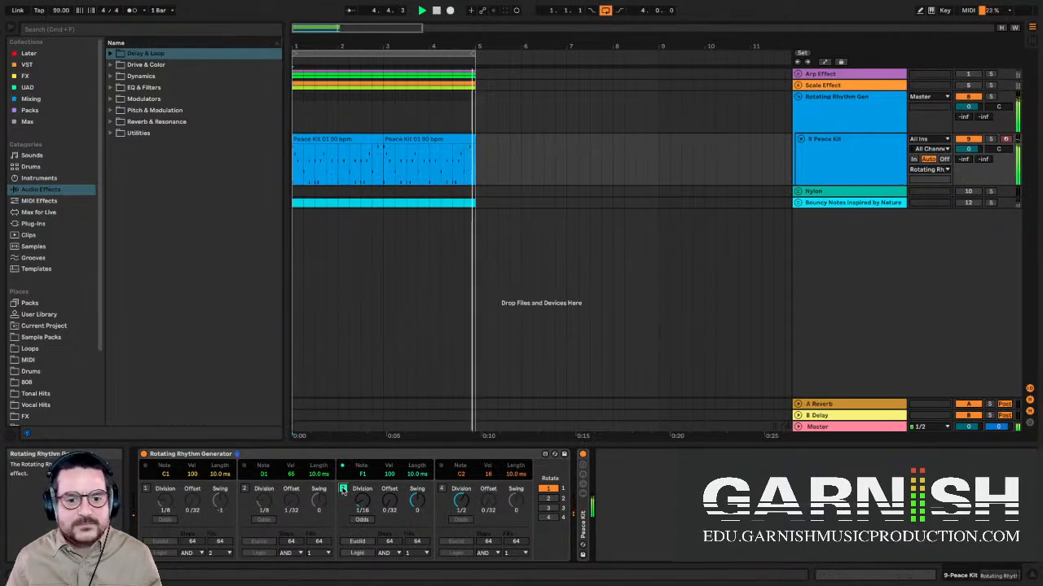
click(343, 489)
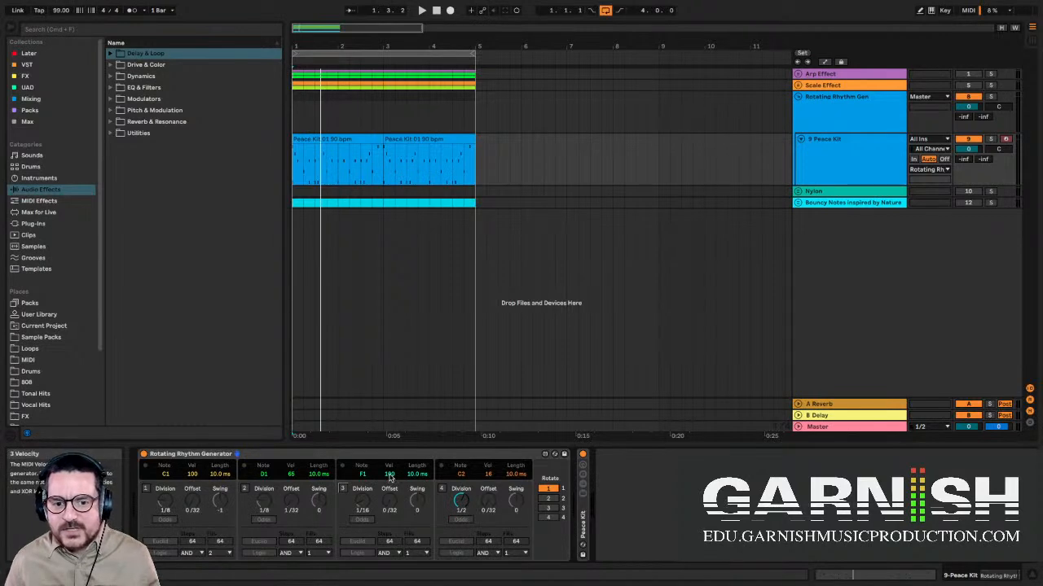
key(space)
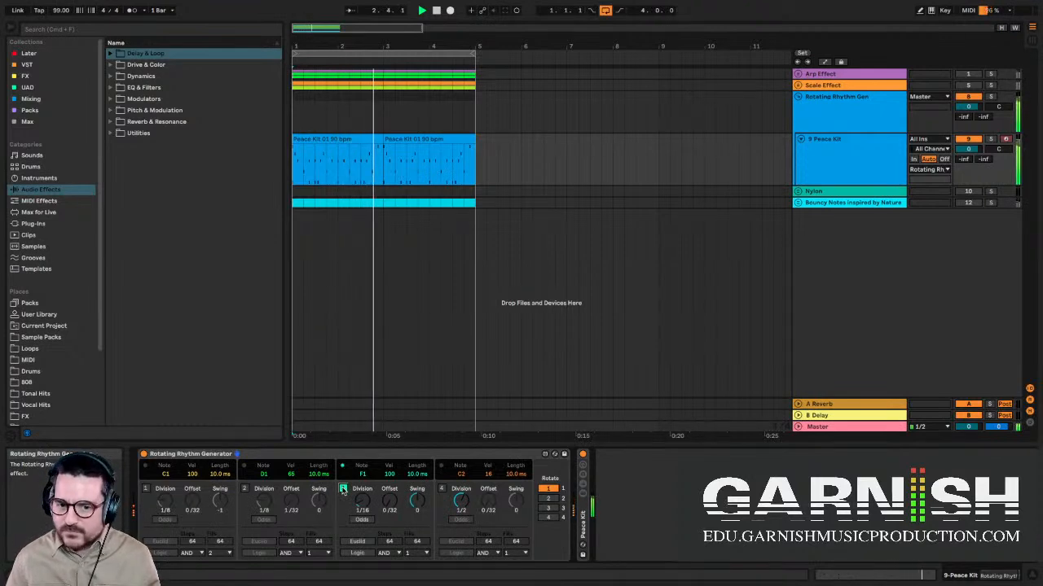
click(343, 489)
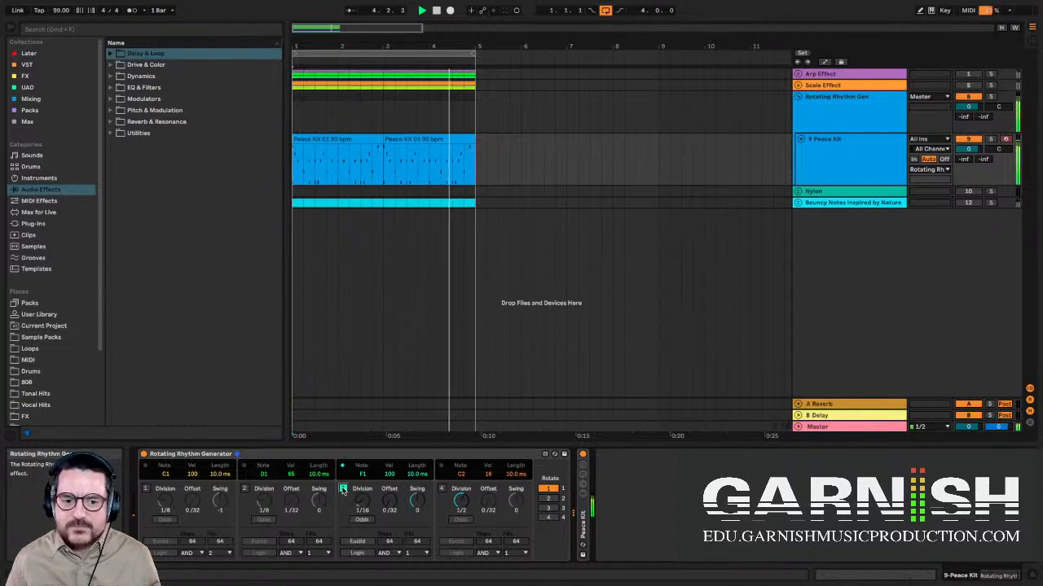
click(343, 489)
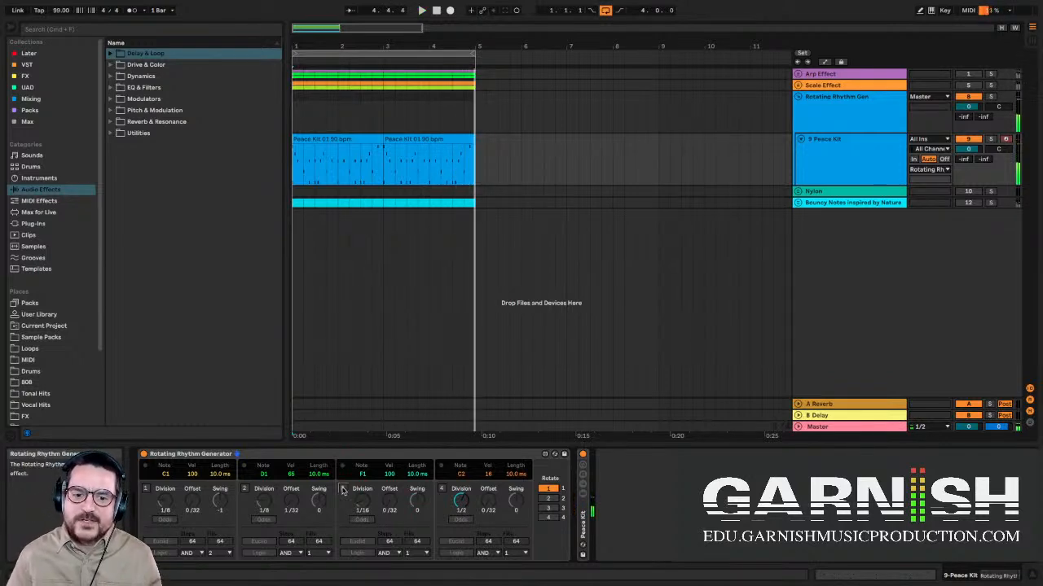
- Audition generator 4 (C2) by switching it on and off while the Peace Kit loop plays, leaving it off
key(space)
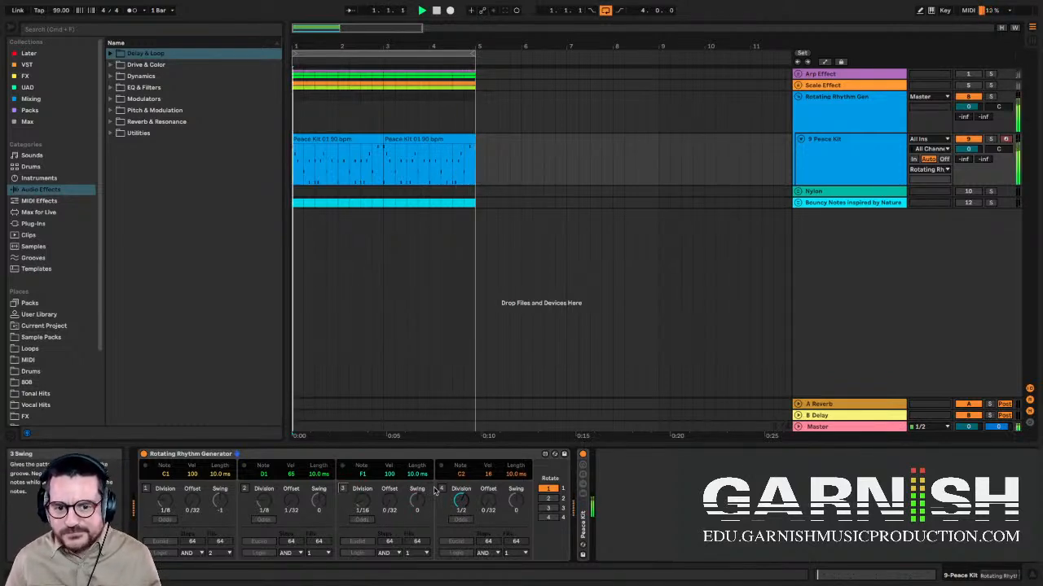
click(442, 491)
click(443, 491)
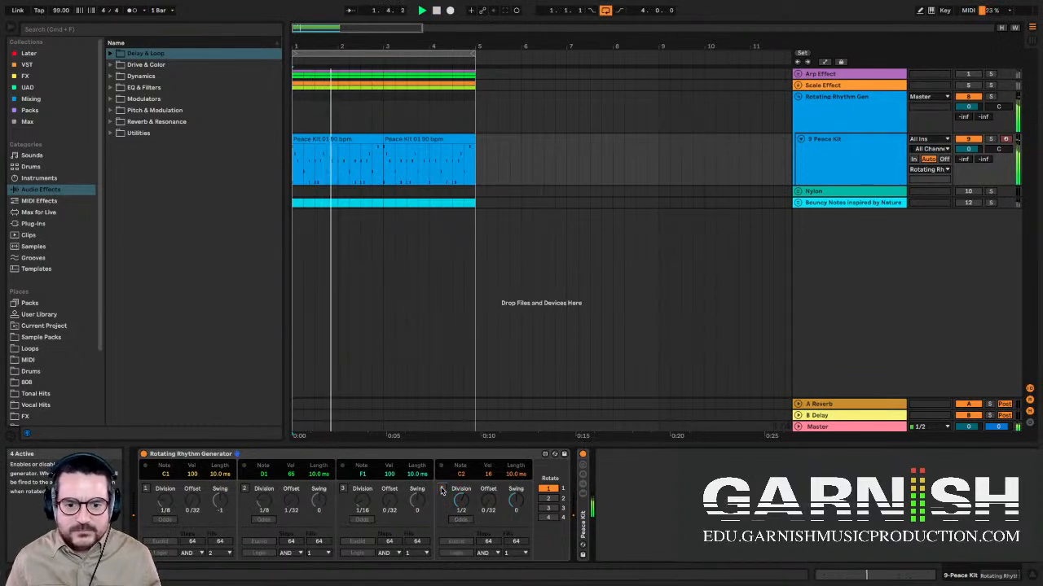
click(442, 491)
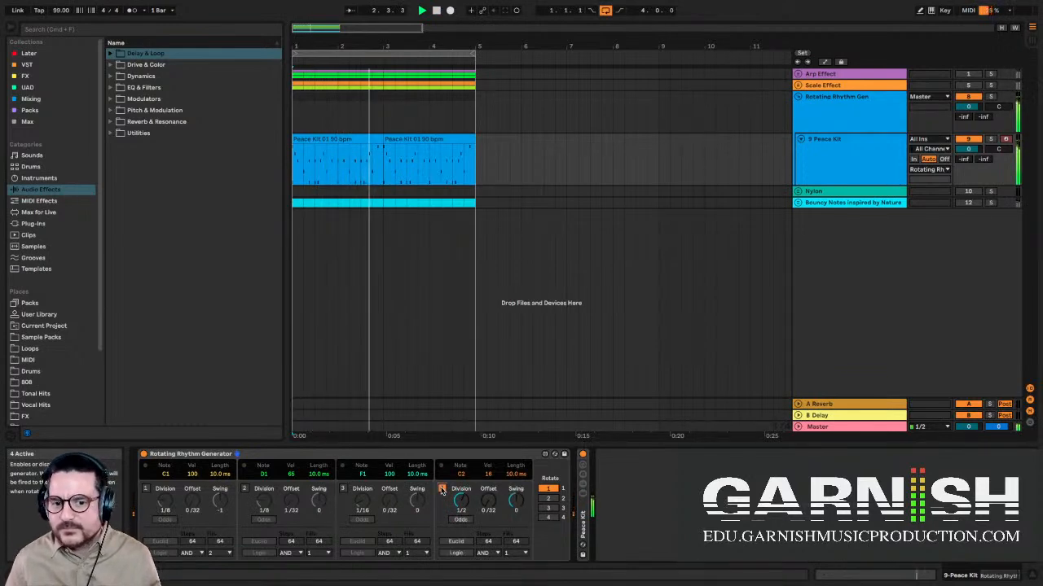
click(443, 490)
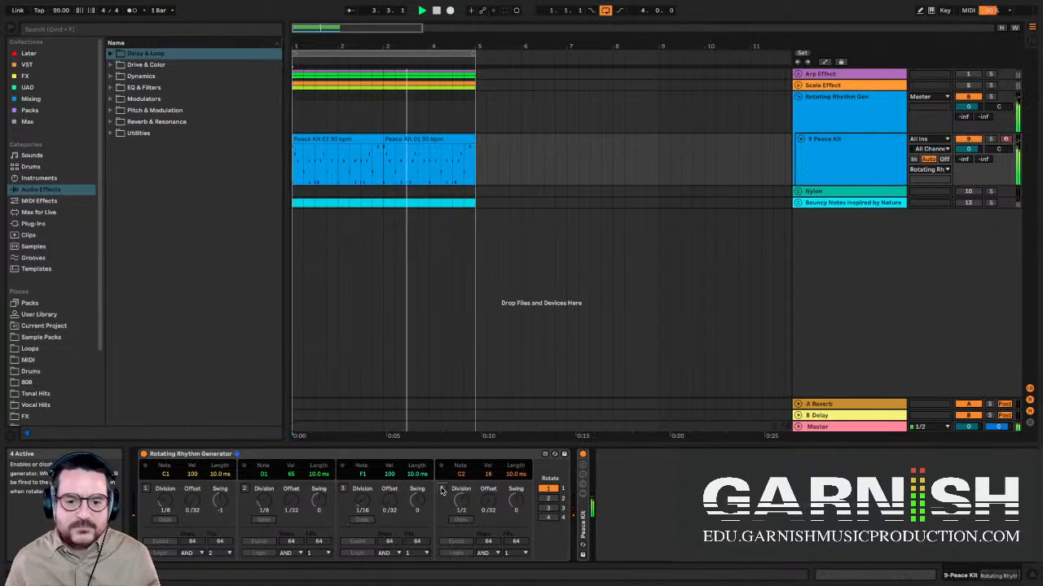
click(442, 491)
click(442, 490)
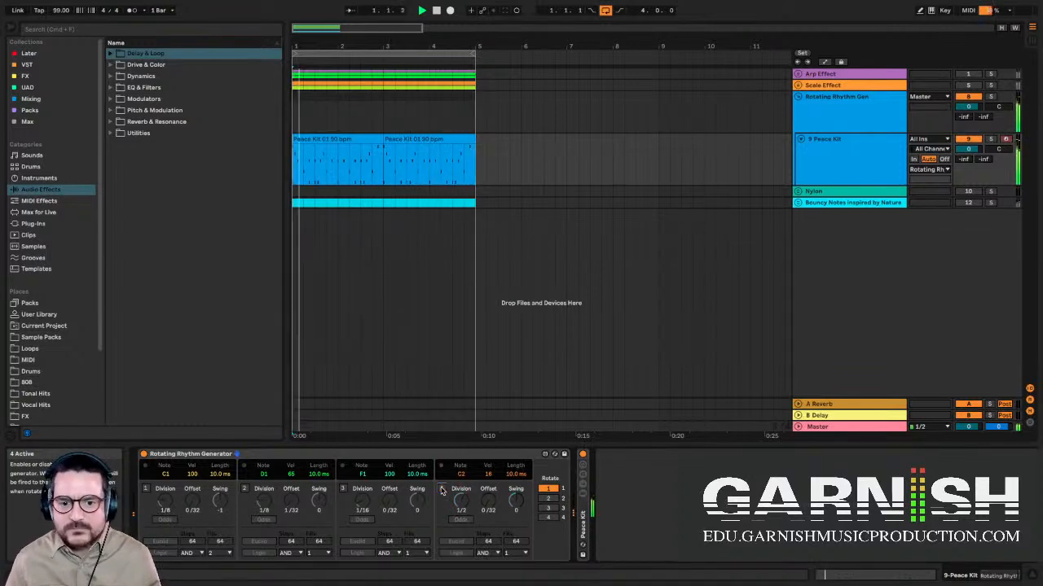
click(442, 490)
click(442, 490)
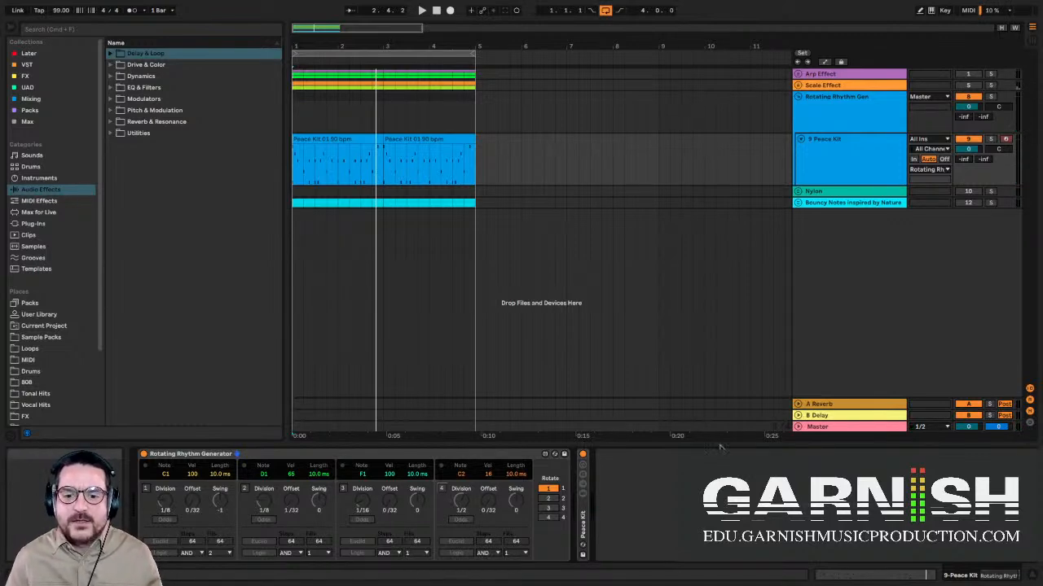
- Unfold the Peace Kit rack, look at its macros, macro variations and chain list, and fold it again
double_click(583, 481)
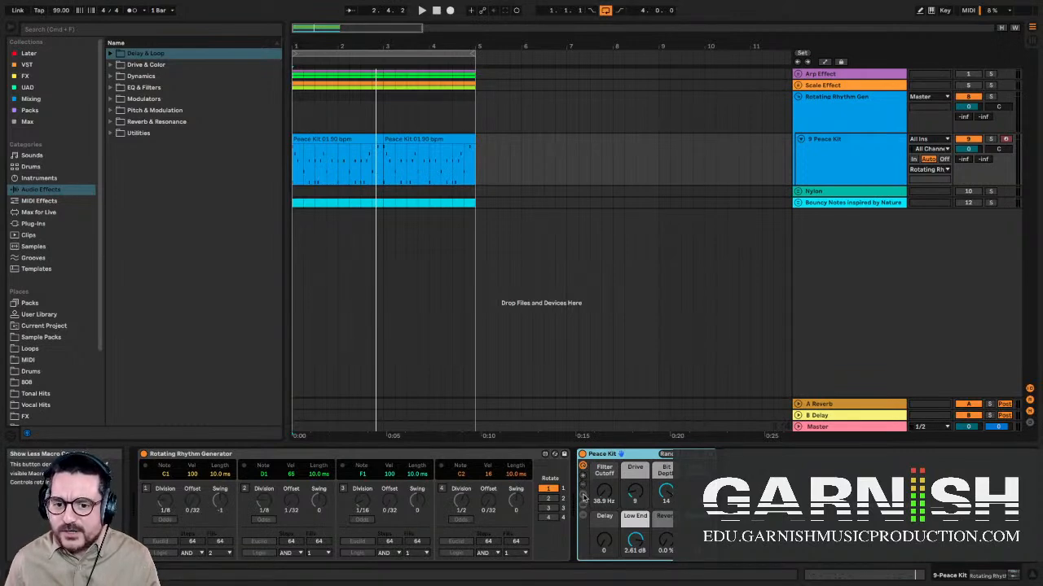
click(583, 495)
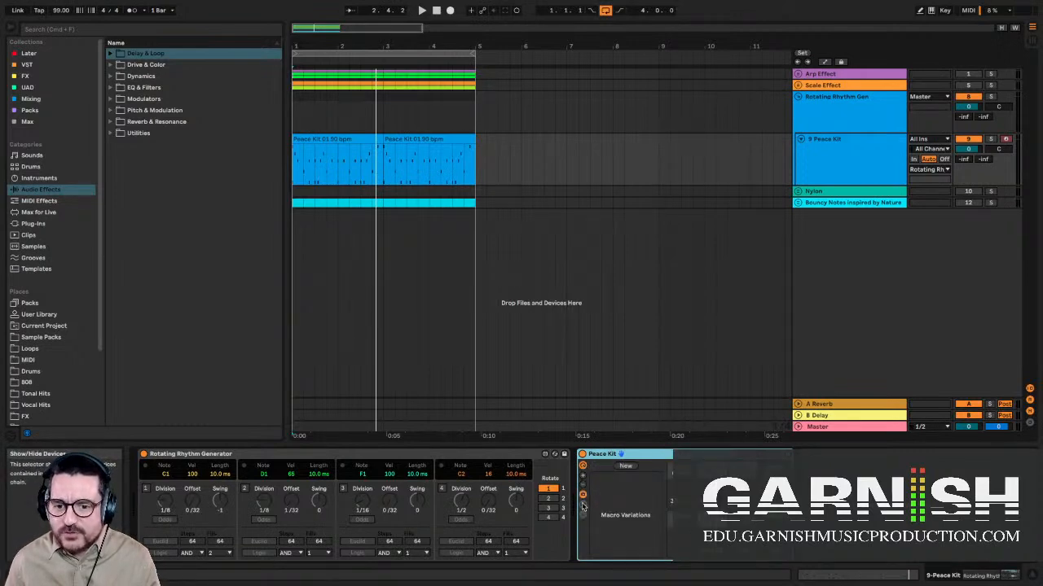
click(582, 485)
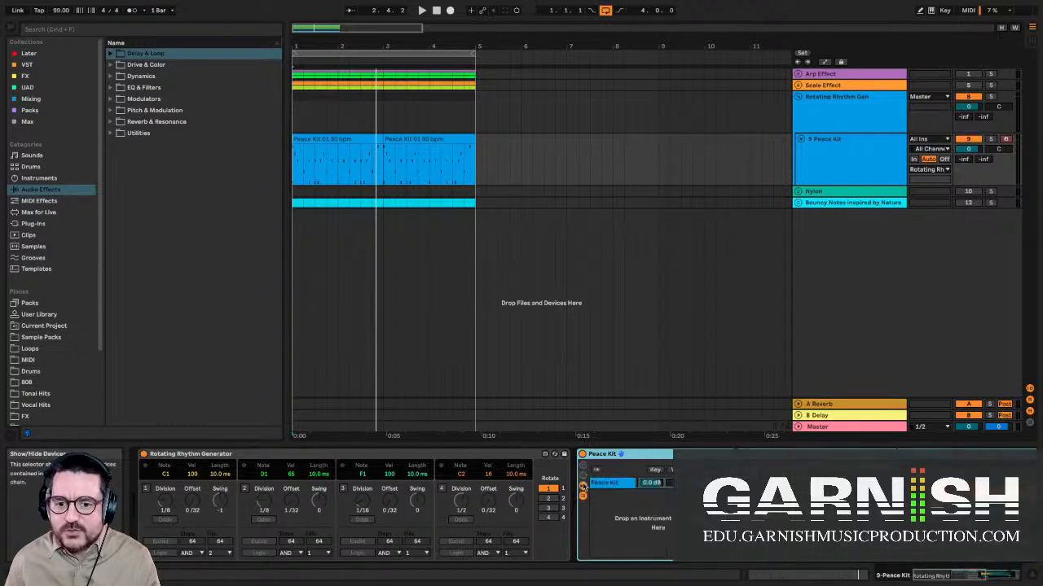
double_click(613, 454)
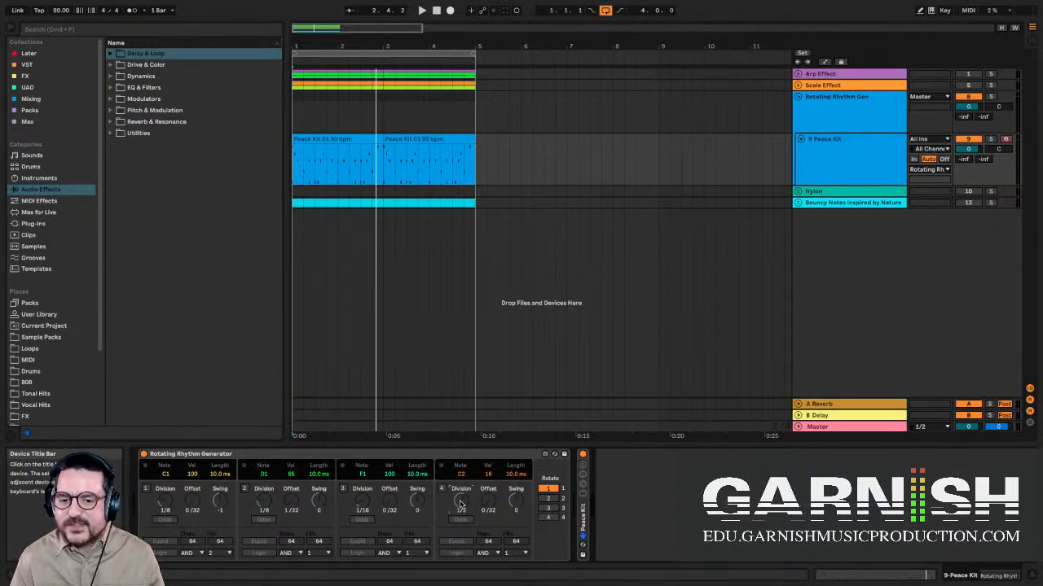
- Step the Rotating Rhythm Generator's Rotate setting through positions 2, 3 and 4, returning it to 1
click(551, 498)
click(551, 509)
click(551, 519)
click(554, 509)
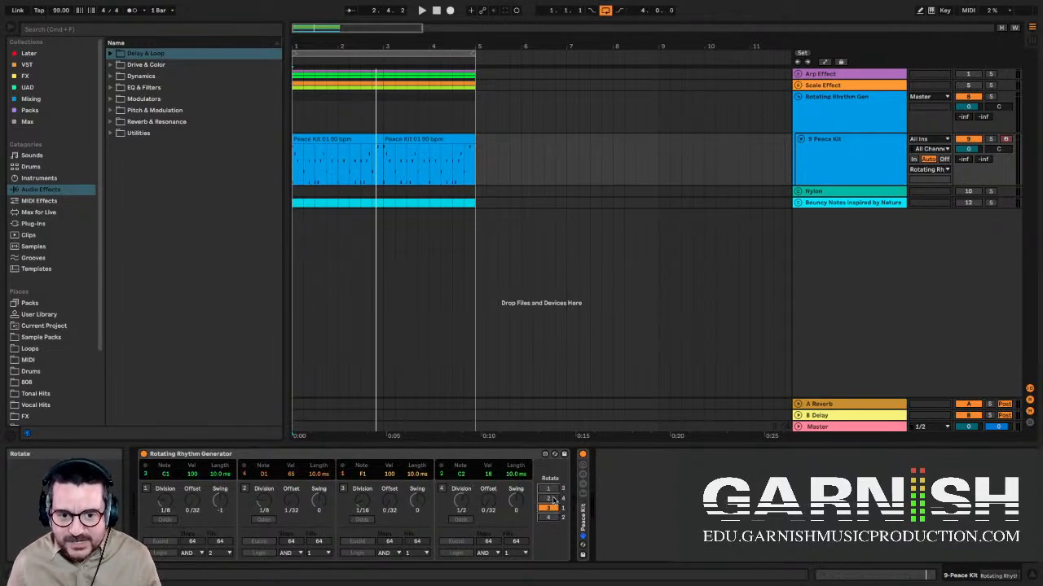
click(551, 489)
click(549, 499)
click(551, 508)
click(549, 518)
click(549, 509)
click(549, 490)
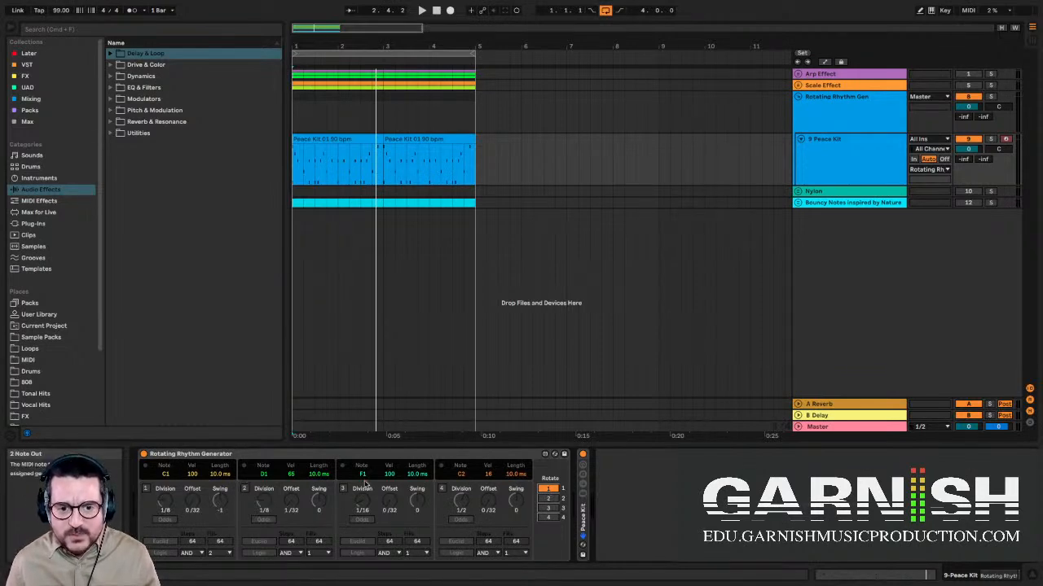
- Compare how Rotate positions 2 and 3 reassign the generators to the four notes, and return Rotate to 1
click(550, 499)
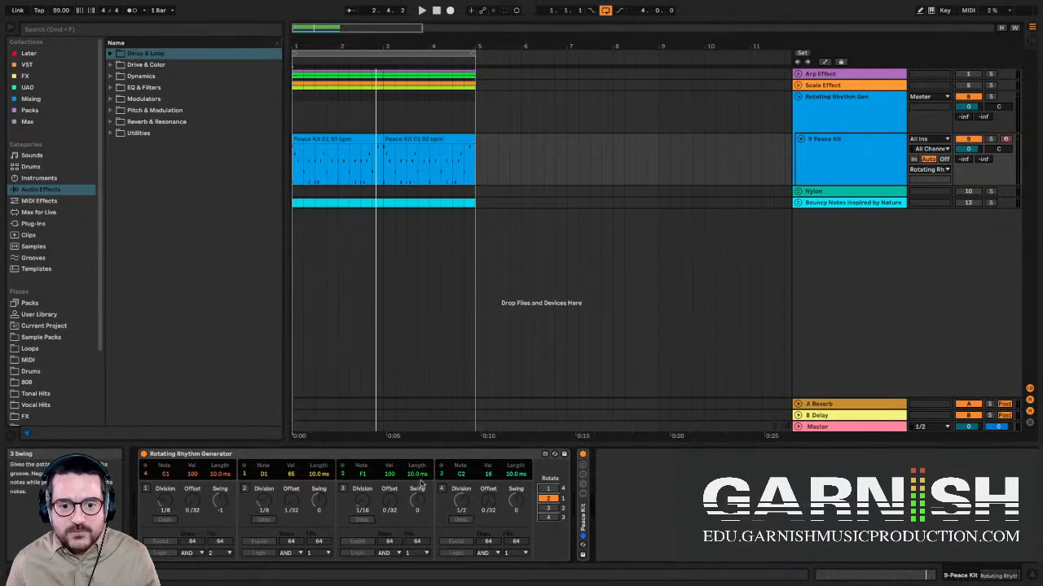
click(549, 508)
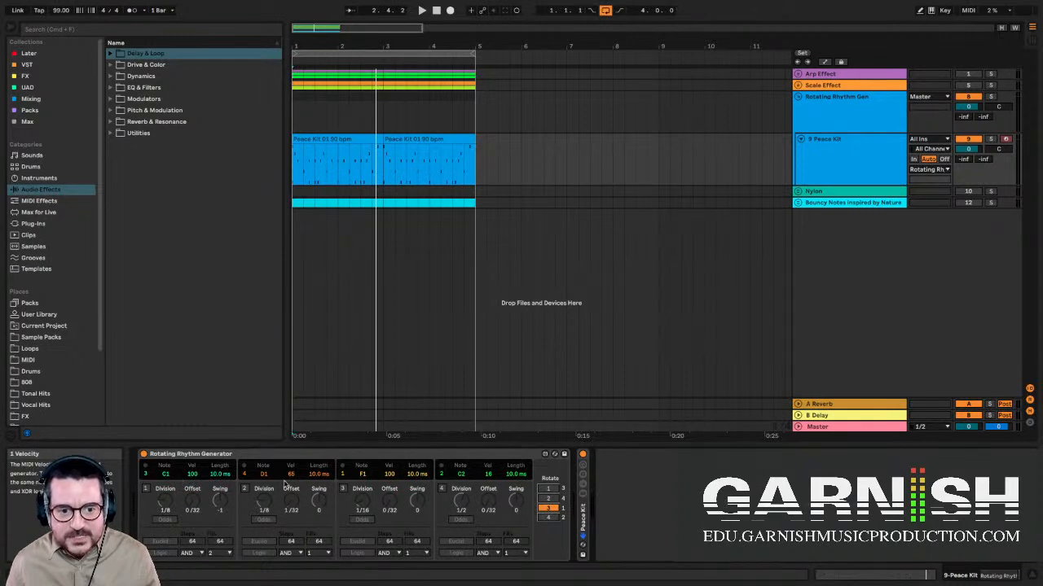
click(550, 498)
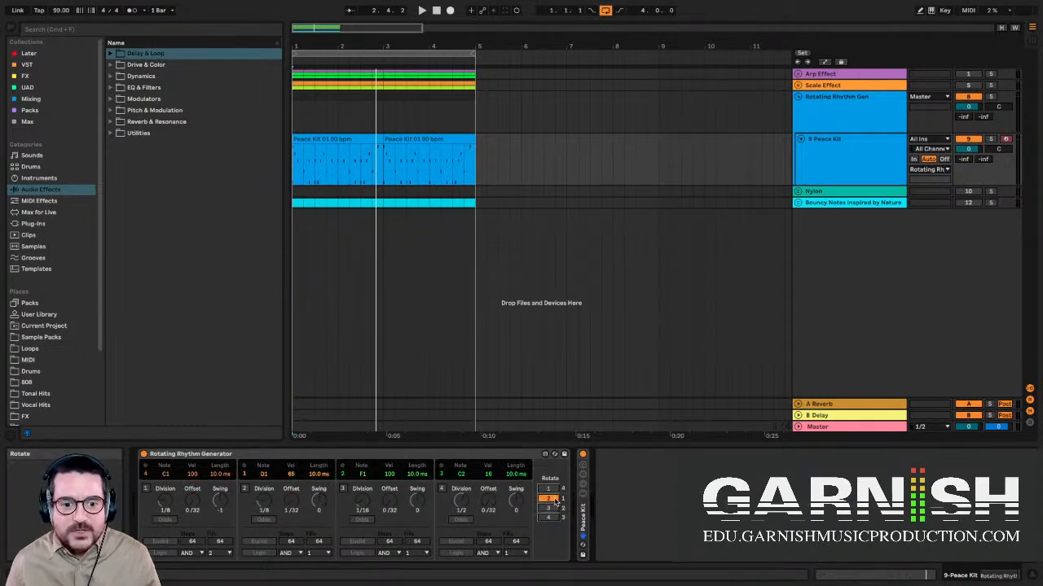
click(546, 509)
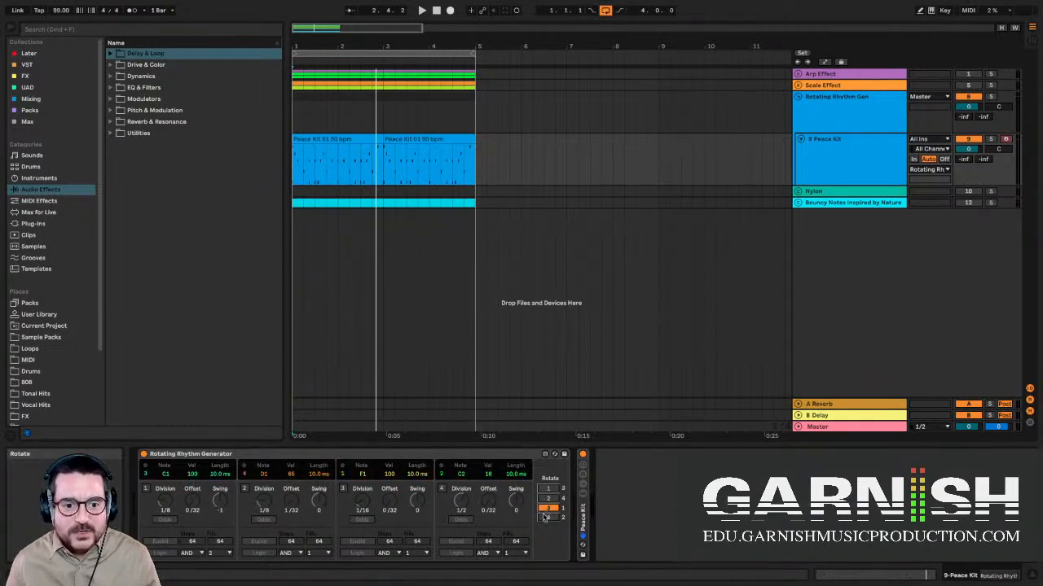
click(544, 500)
click(551, 489)
click(548, 499)
click(546, 508)
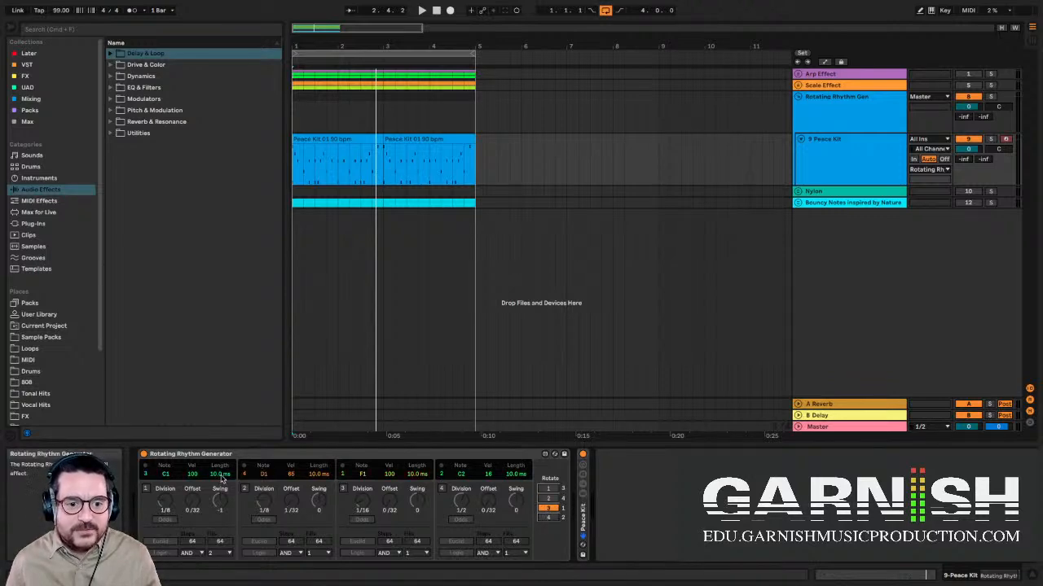
click(549, 488)
click(548, 498)
click(548, 488)
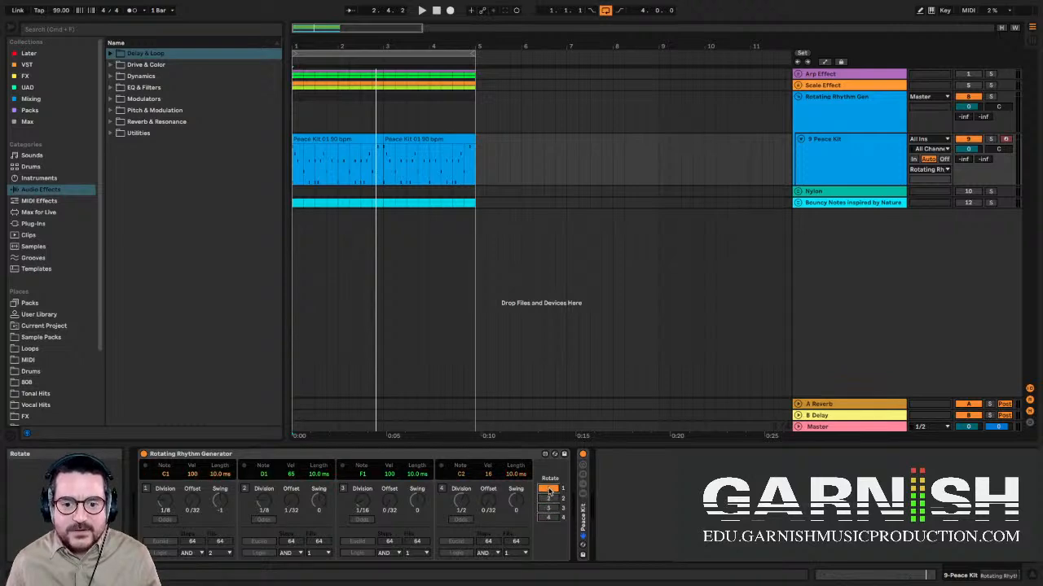
- Switch on all four pattern generators and set Rotate to position 2
click(146, 489)
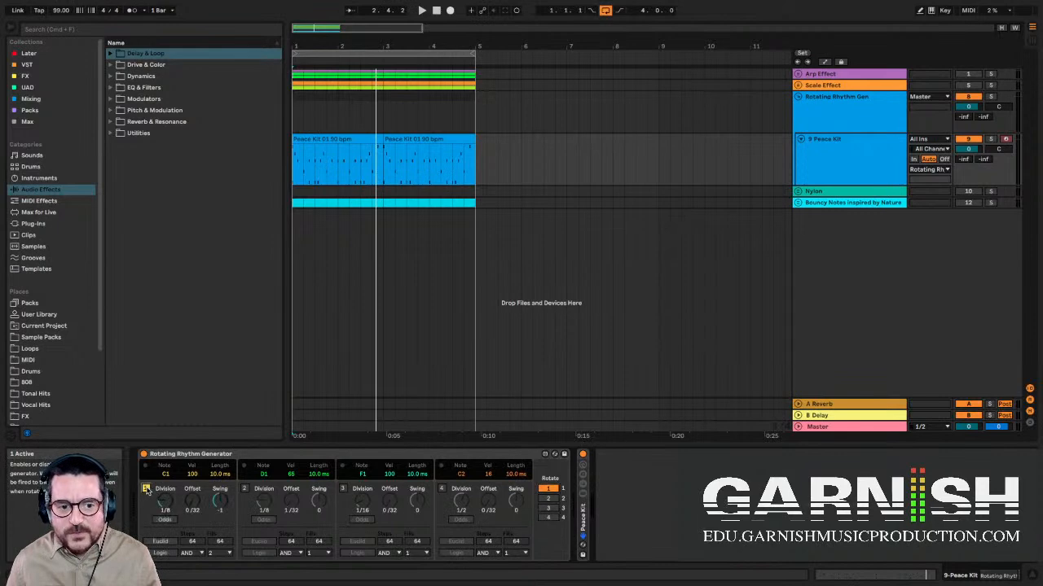
click(344, 489)
click(549, 499)
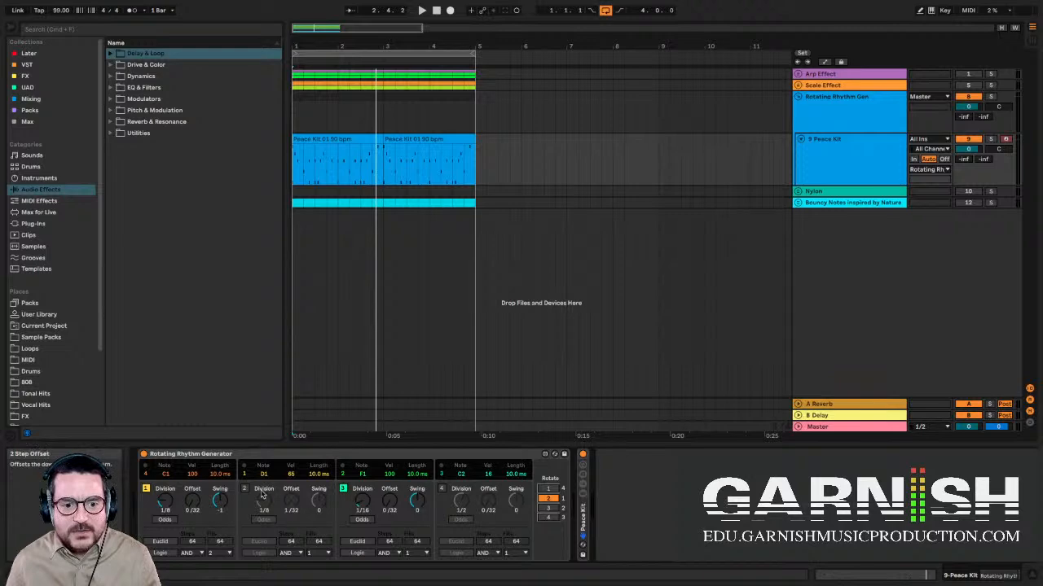
click(244, 489)
click(441, 489)
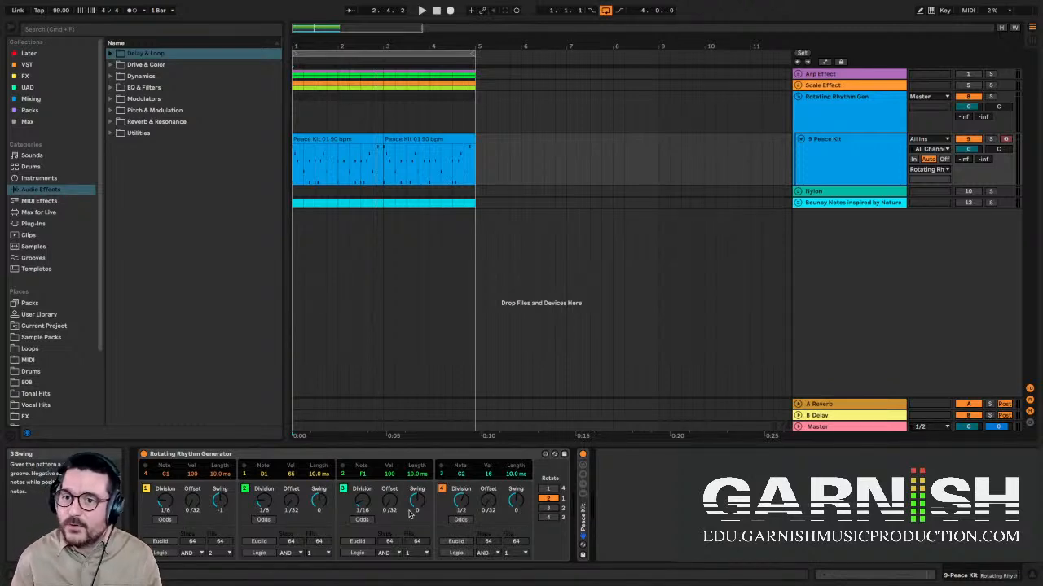
- Fold the Peace Kit track and the Rotating Rhythm Gen group, and deactivate the group
click(802, 140)
click(801, 102)
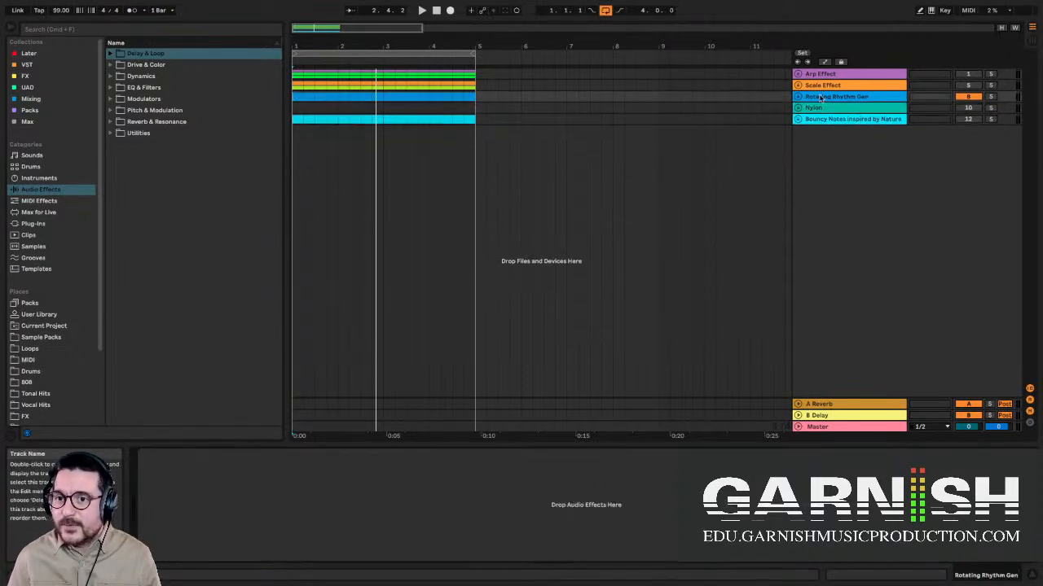
click(959, 96)
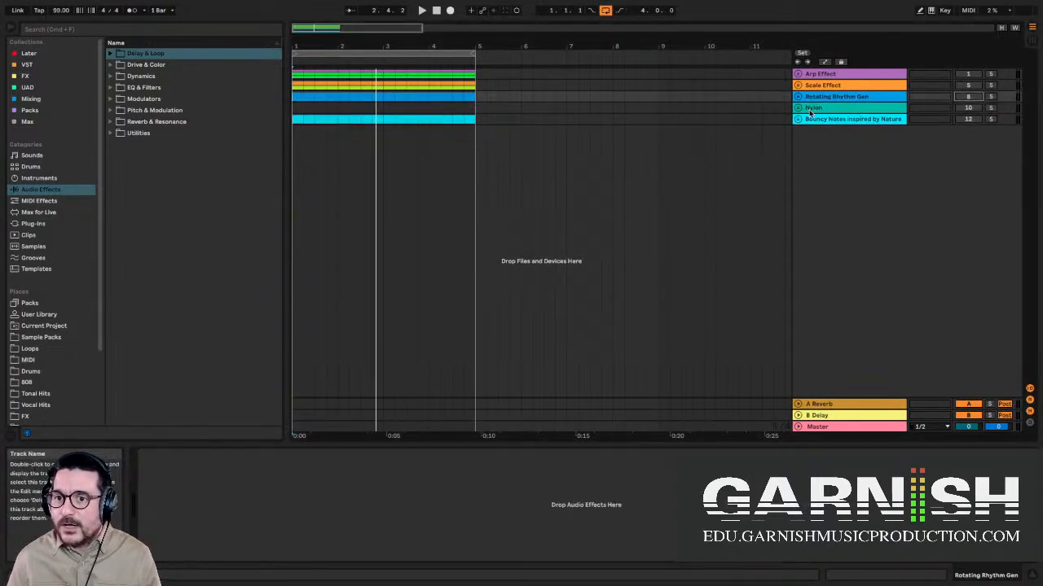
- Unfold the Nylon group, activate it and select its Upright Piano track to show the devices
click(797, 107)
click(833, 154)
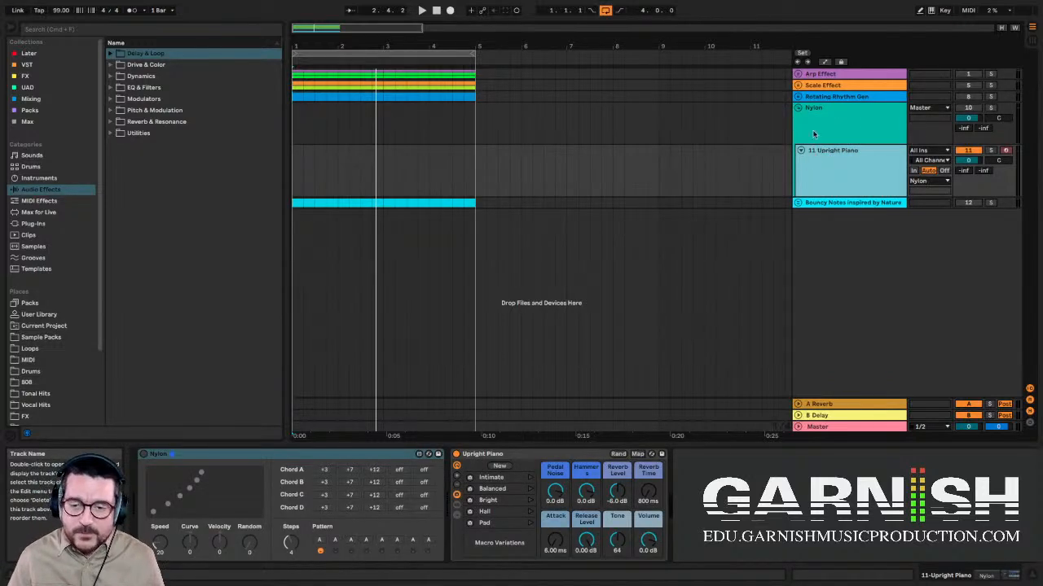
click(964, 109)
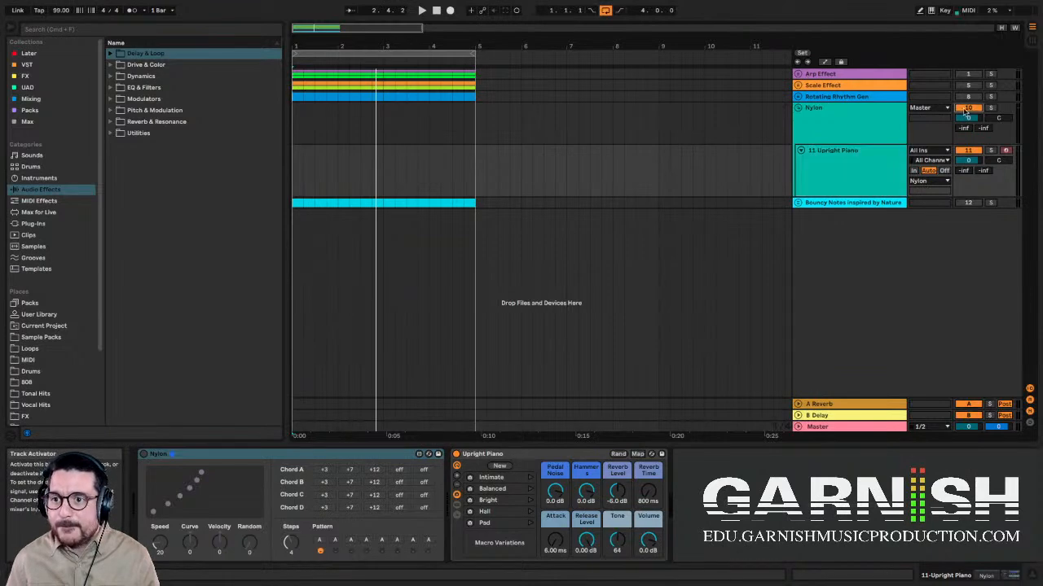
click(822, 128)
click(840, 155)
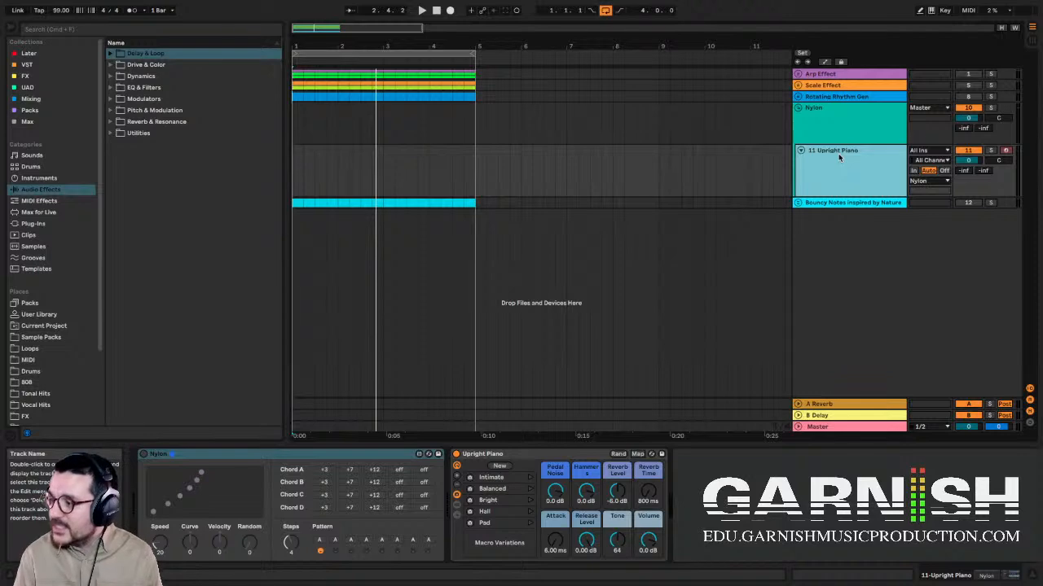
- Browse the MIDI Effects and Max for Live categories and look through the Max MIDI Effect devices, where Nylon is found
click(65, 201)
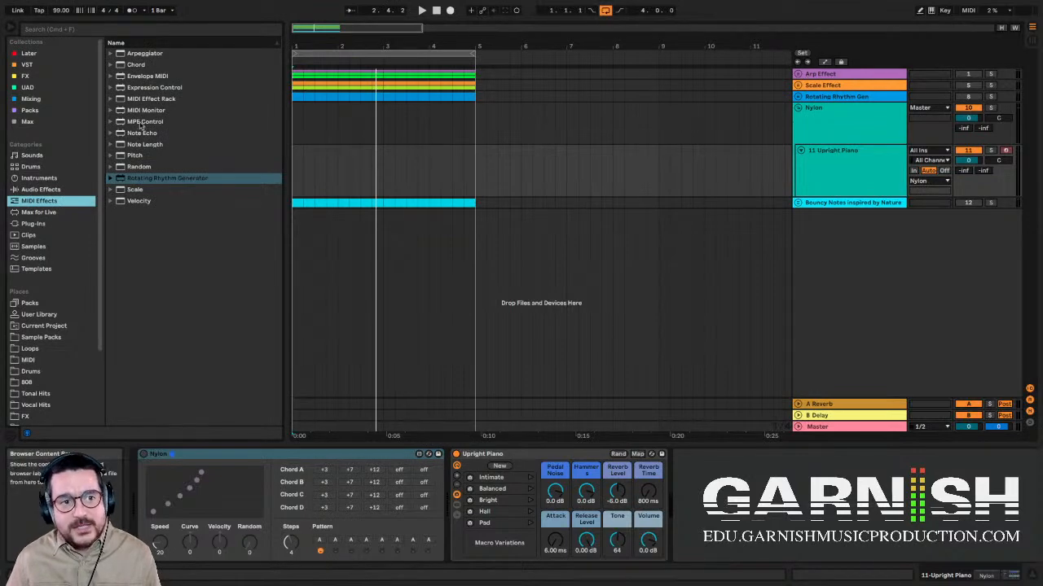
click(60, 213)
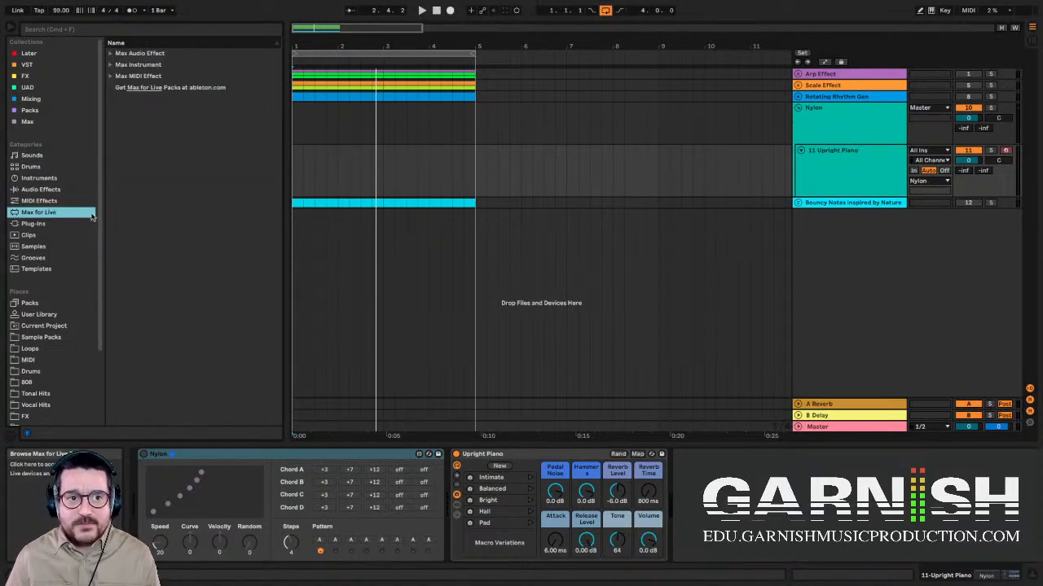
click(109, 76)
click(110, 76)
click(109, 76)
scroll(207, 311, down, 15)
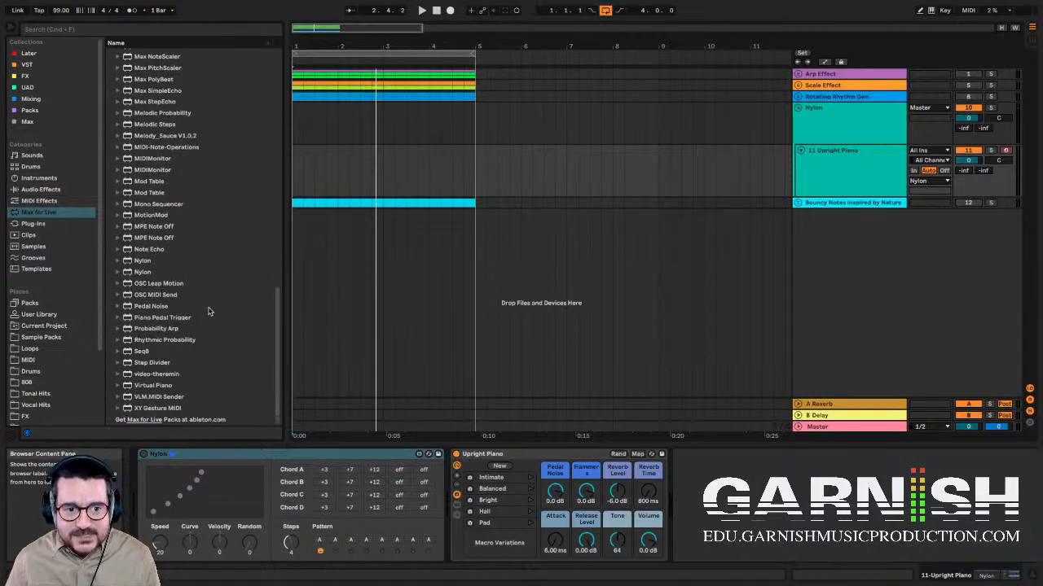
scroll(208, 311, up, 15)
click(111, 77)
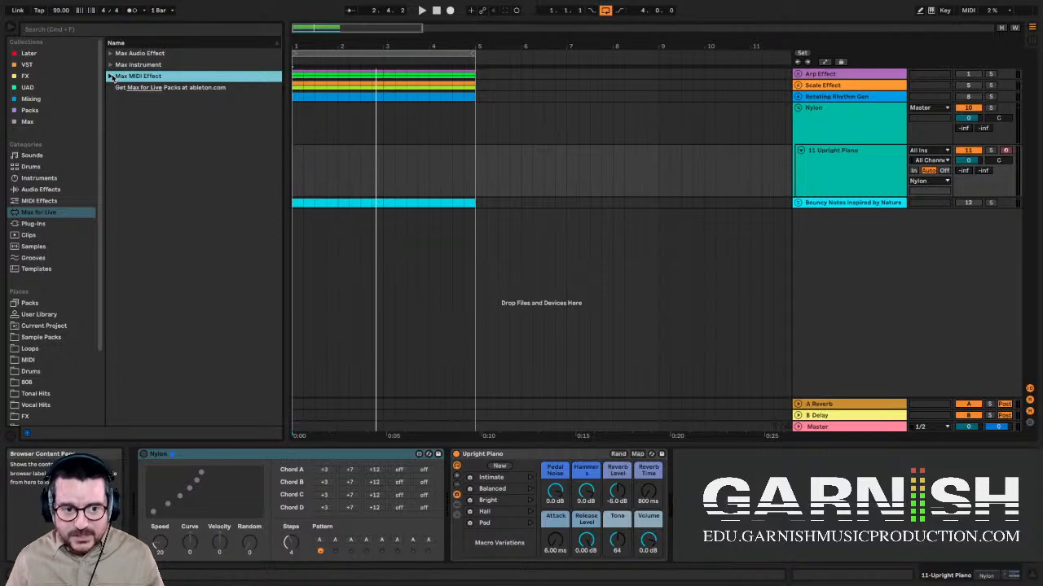
click(217, 454)
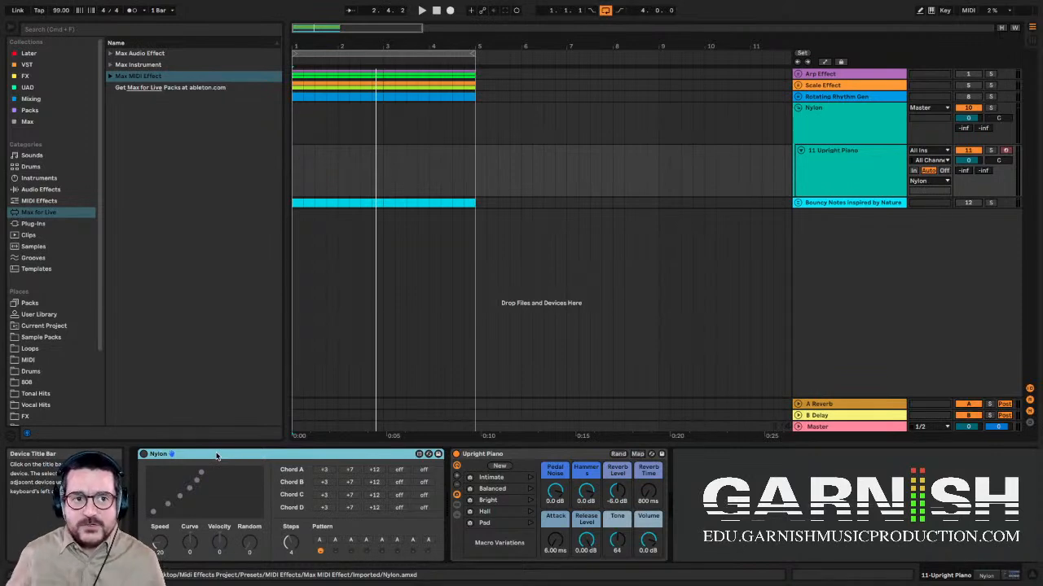
click(111, 77)
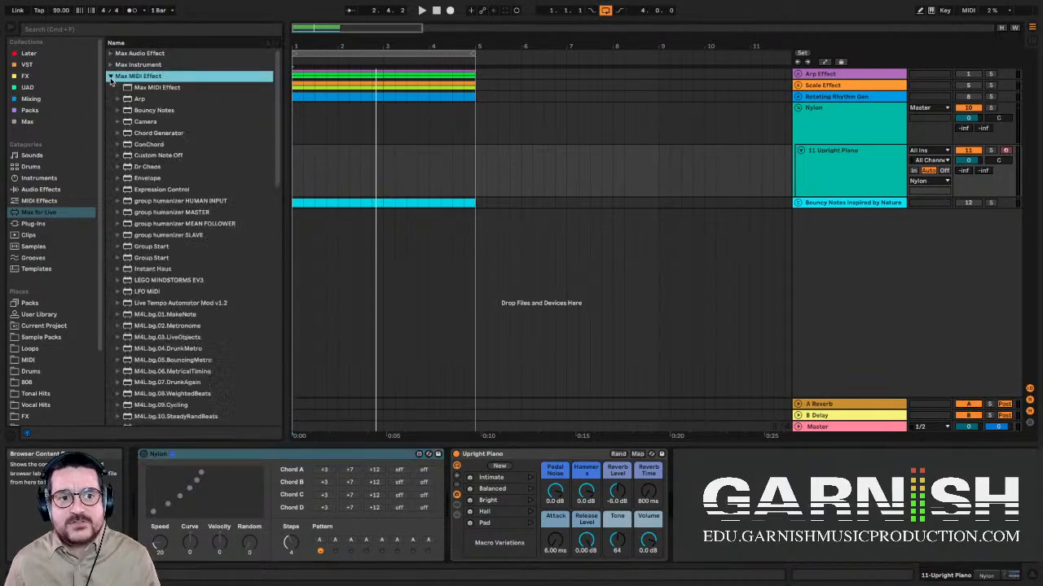
click(111, 76)
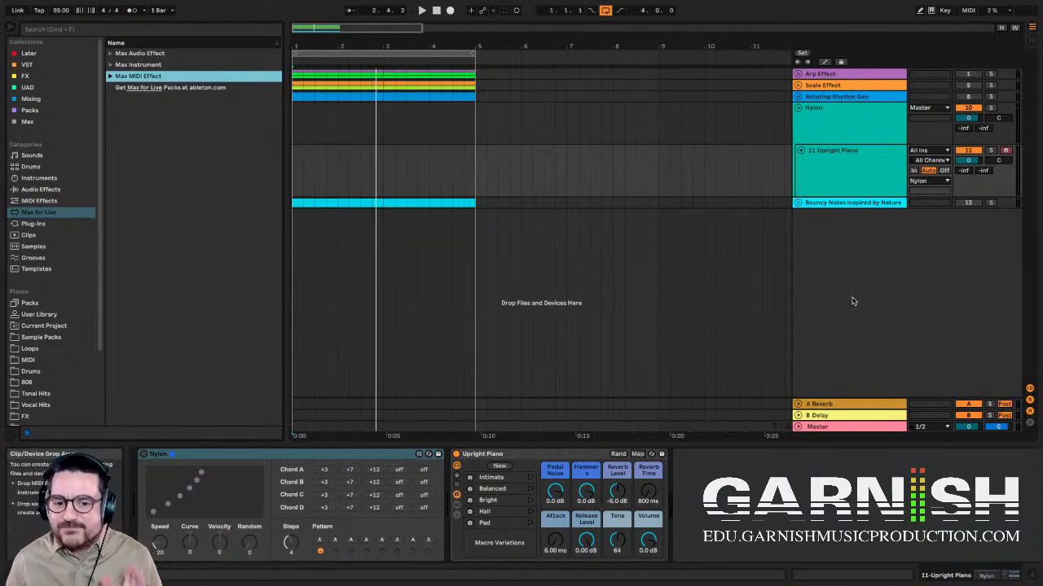
- Arm the Upright Piano track for recording and set the song tempo to 120 BPM
click(837, 181)
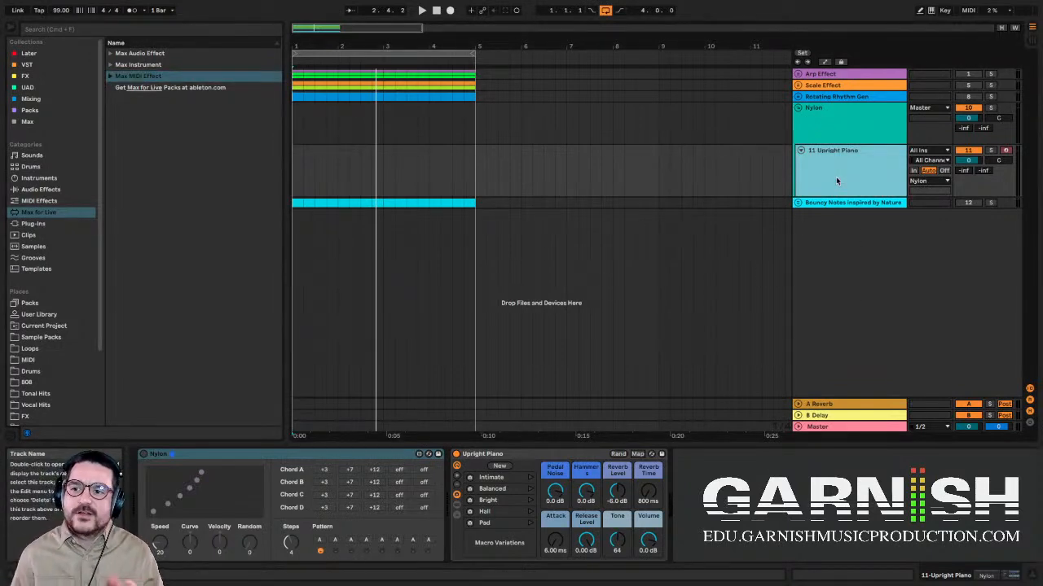
click(1008, 151)
click(61, 10)
text(120)
key(Return)
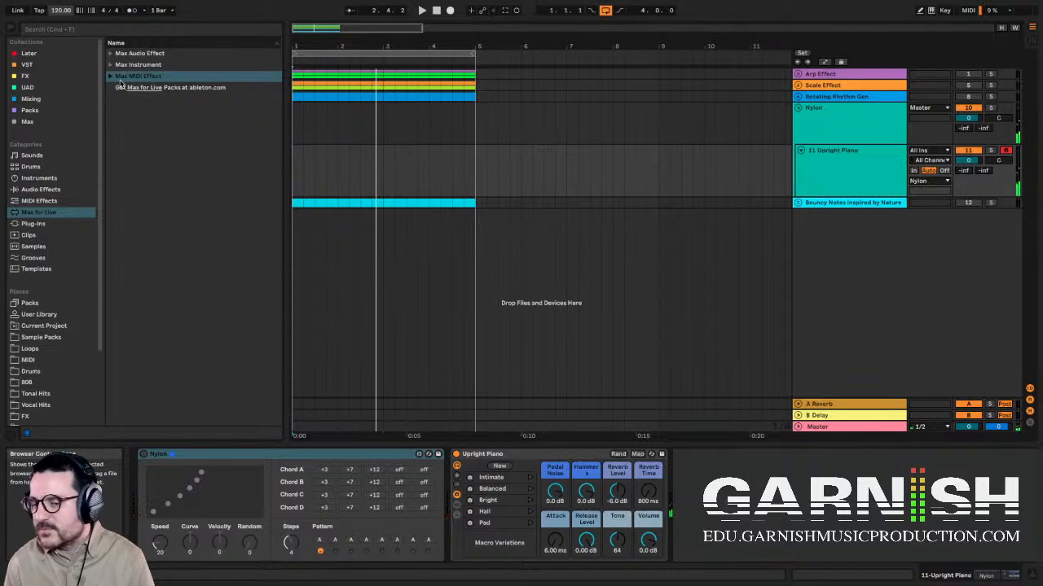
click(543, 461)
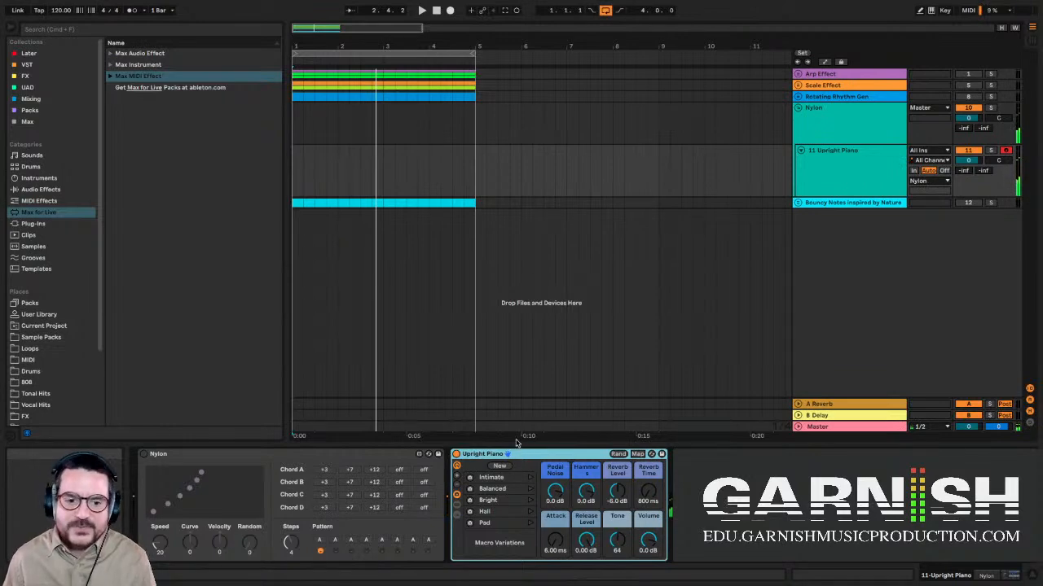
- Turn on the Nylon device, try slower and faster Speed values, and set its Curve to 68
click(144, 454)
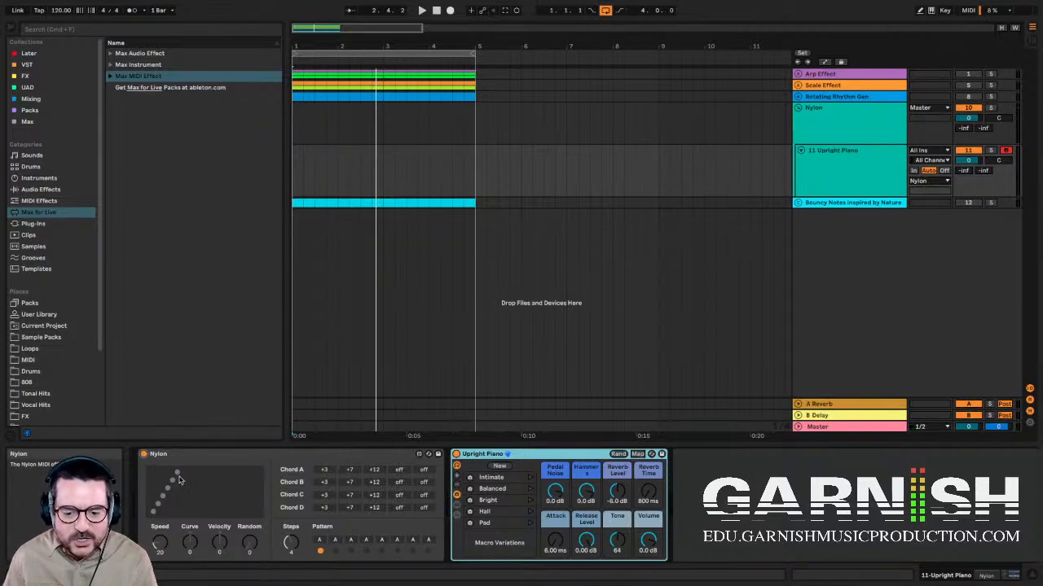
drag(160, 544, 161, 516)
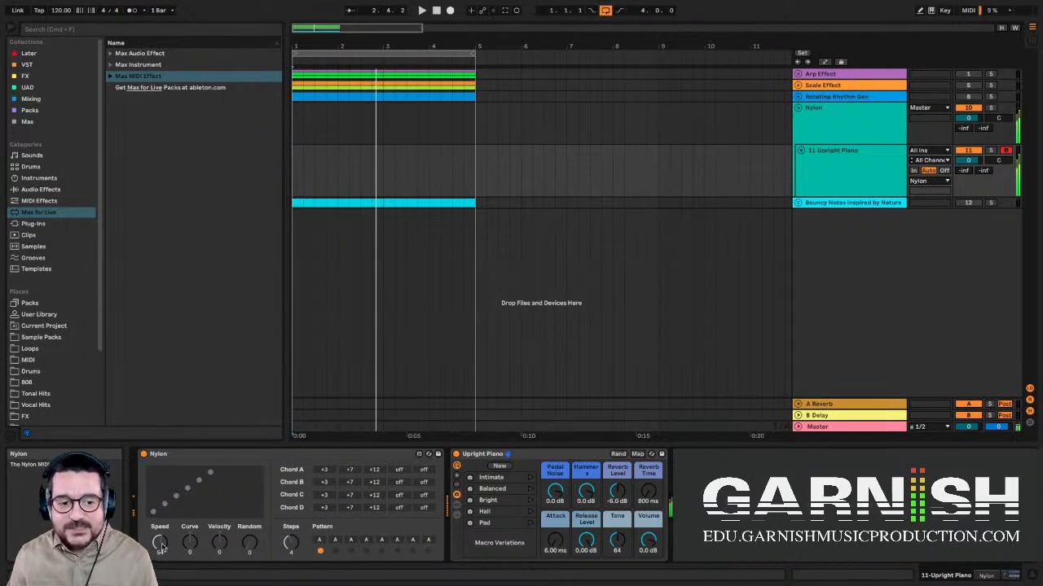
drag(160, 542, 161, 548)
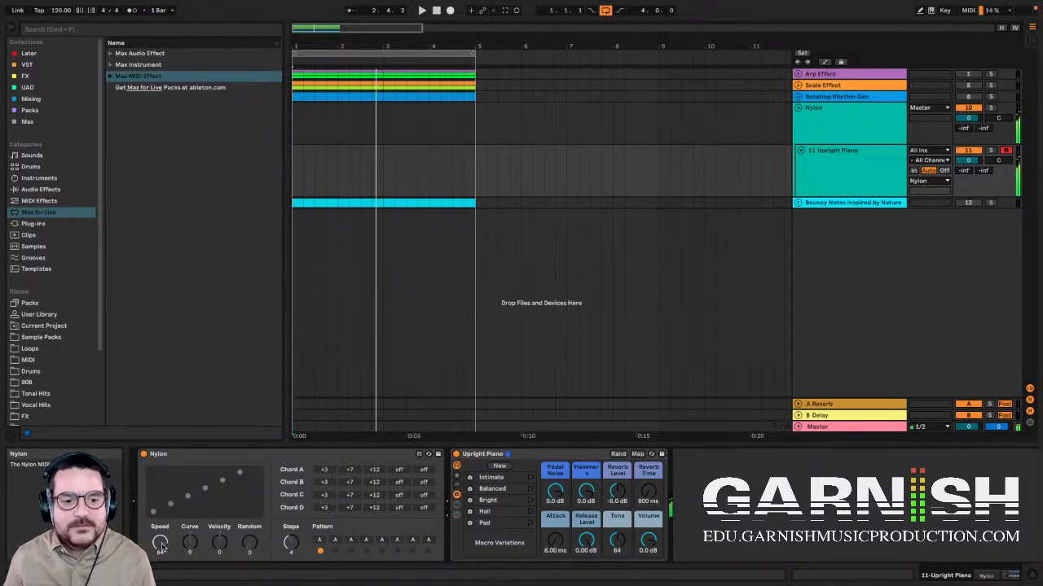
drag(160, 542, 189, 516)
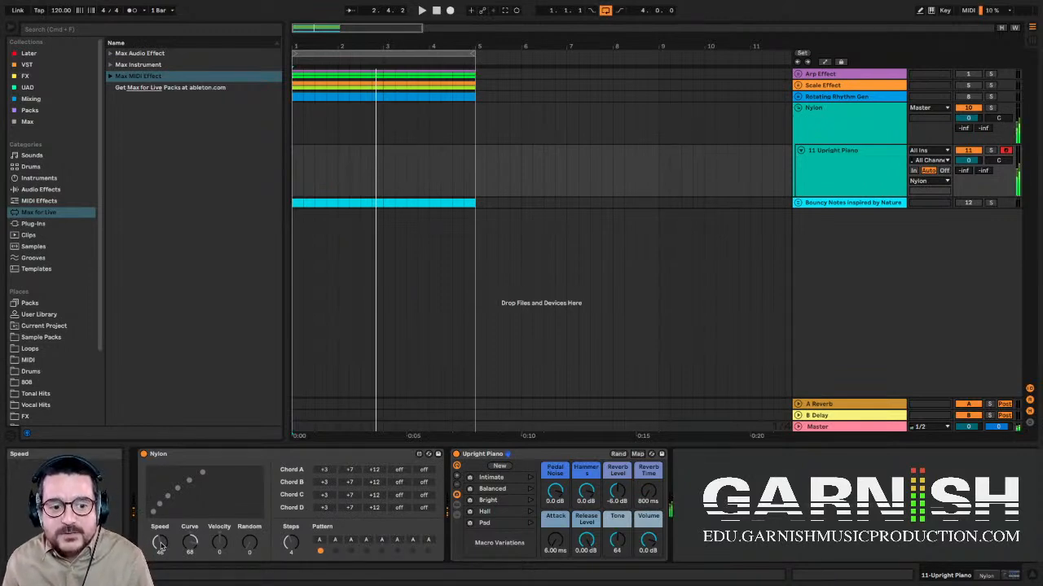
- Set the Nylon device's Speed to 55, Curve to 46, Velocity to 14 and Random to 73
drag(160, 546, 161, 536)
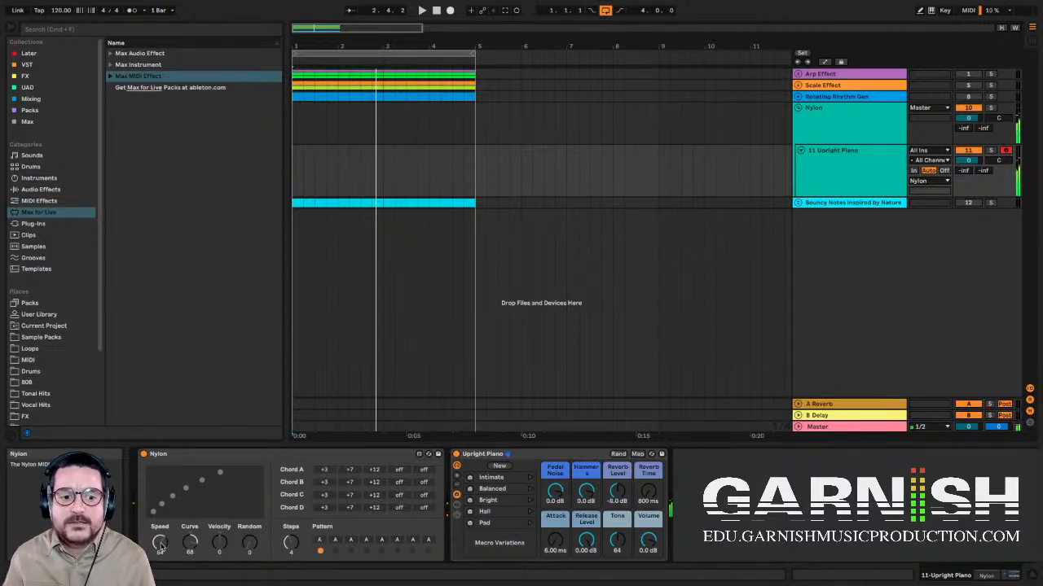
drag(161, 545, 191, 584)
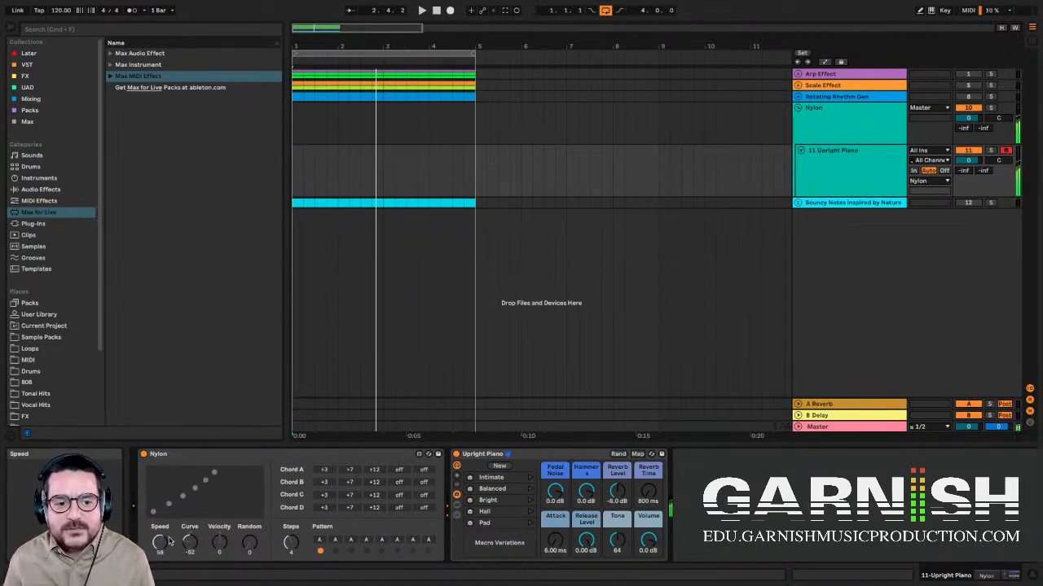
drag(161, 543, 190, 514)
drag(219, 542, 219, 516)
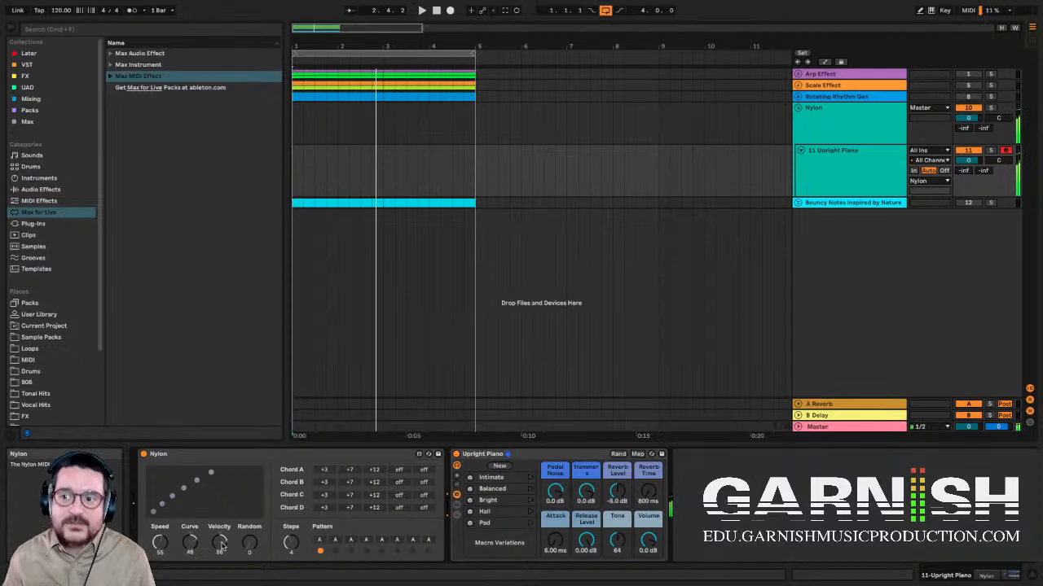
drag(221, 548, 248, 557)
- Set the Nylon device's Speed to 33, Curve to 14 and Velocity to 16
drag(157, 550, 173, 544)
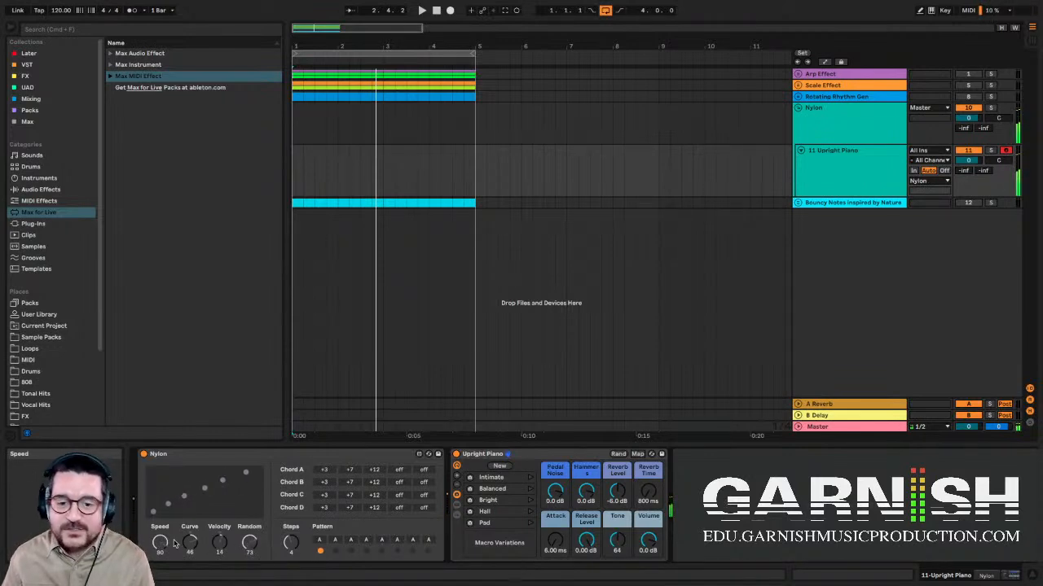
drag(161, 543, 161, 560)
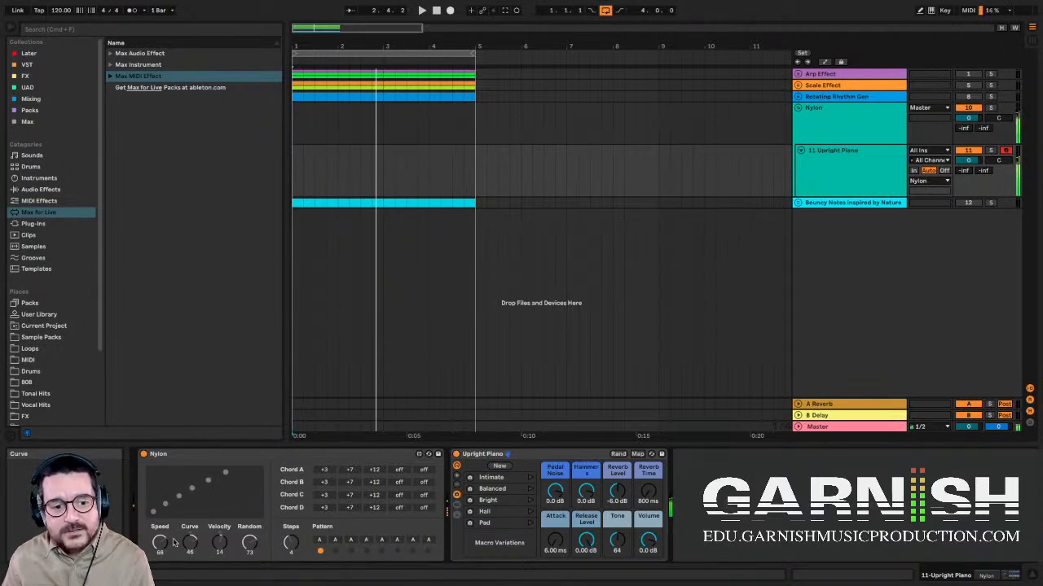
drag(163, 545, 163, 570)
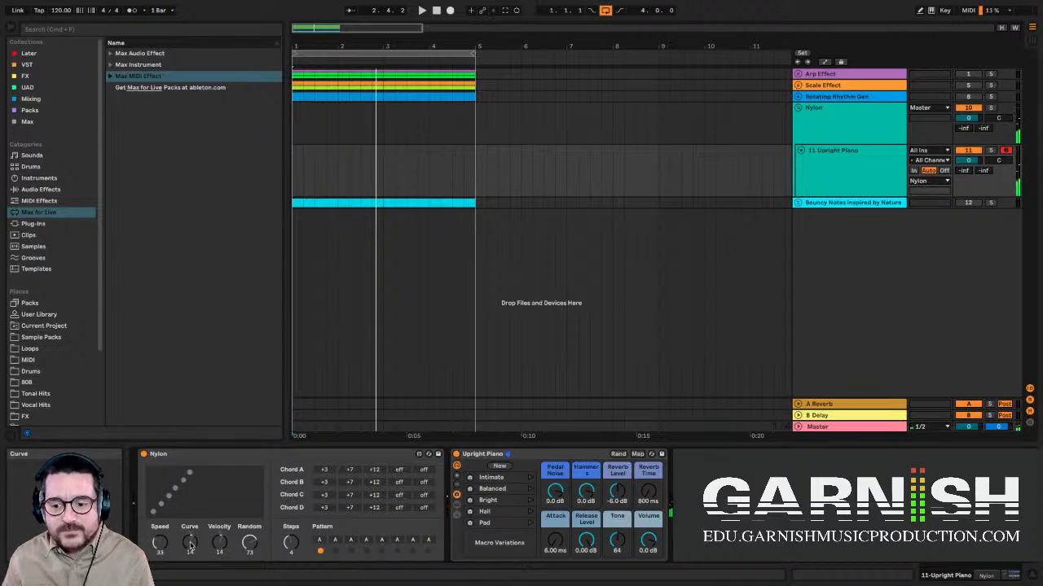
drag(219, 543, 219, 495)
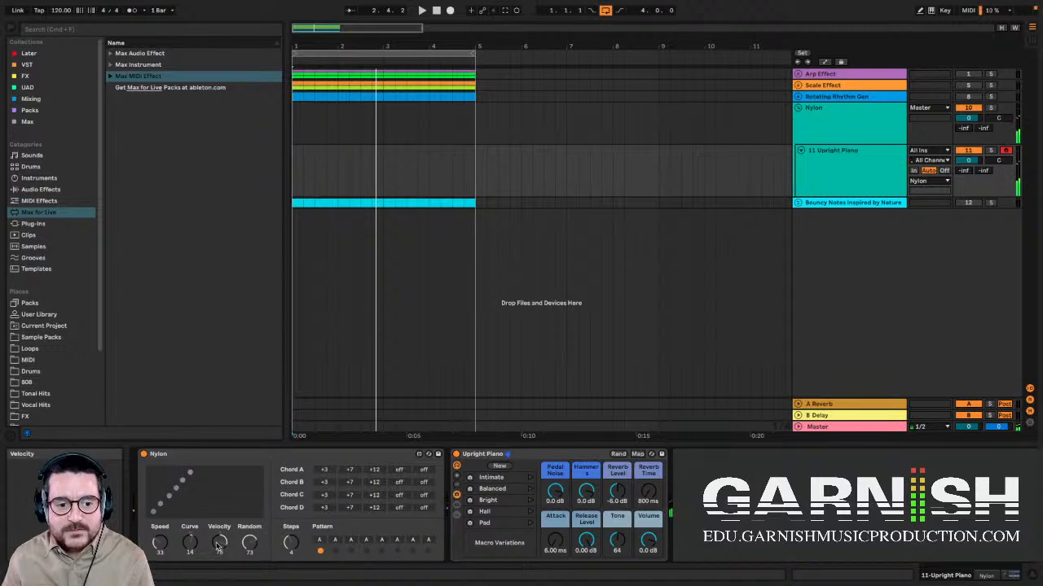
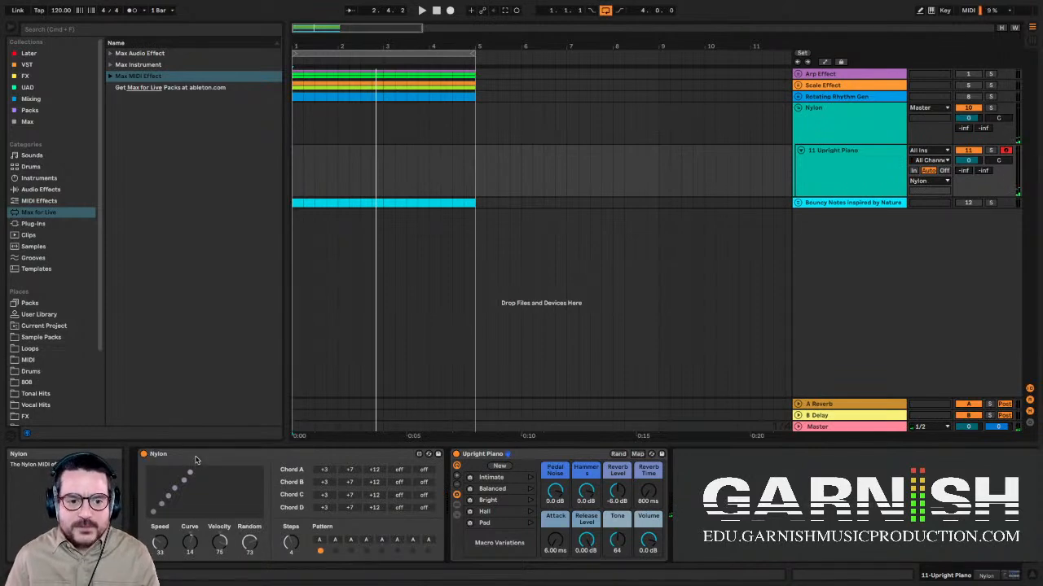
click(198, 471)
drag(222, 544, 223, 574)
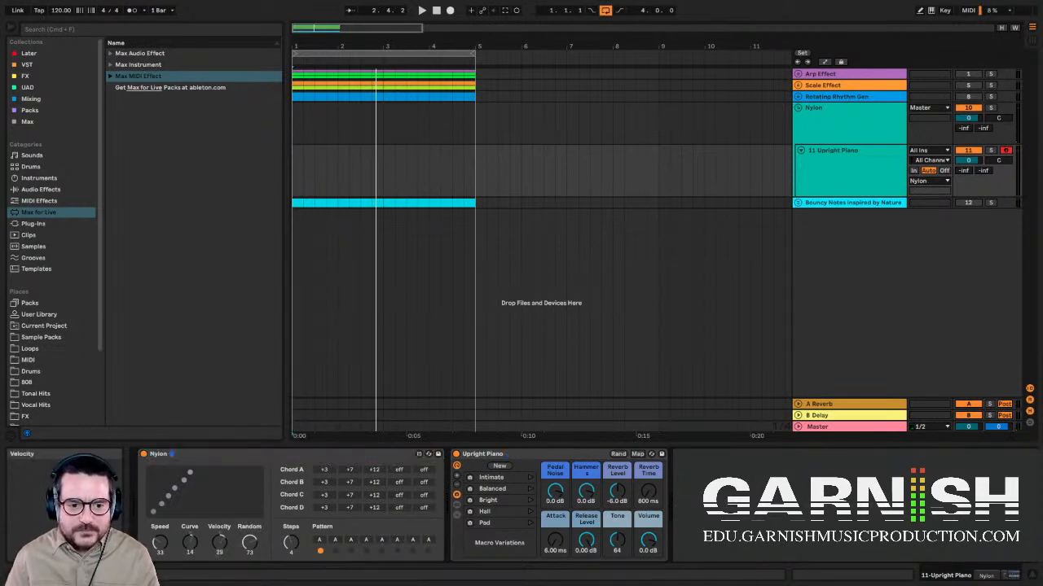
- Disarm the Upright Piano track and collapse the Nylon group
click(510, 454)
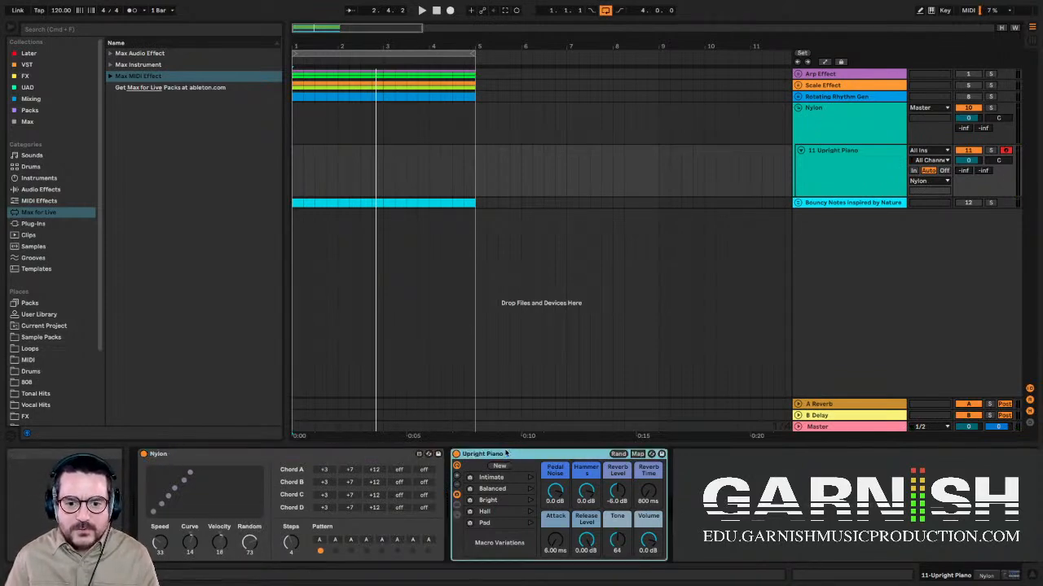
click(1007, 151)
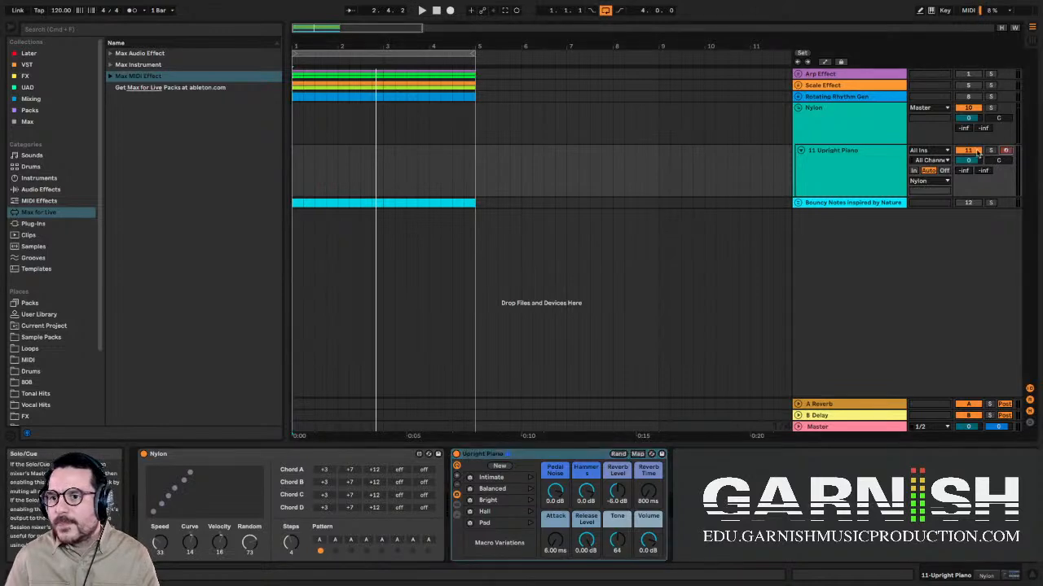
click(798, 108)
- Expand the Bouncy Notes Inspired by Nature group and its Sliced Melodies track, making the track slightly taller
click(799, 120)
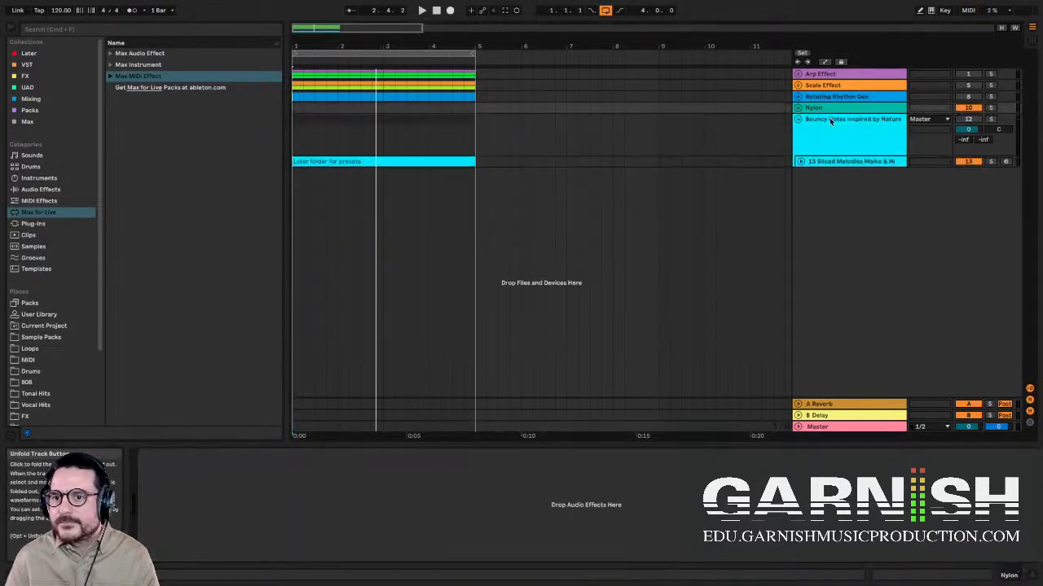
click(801, 161)
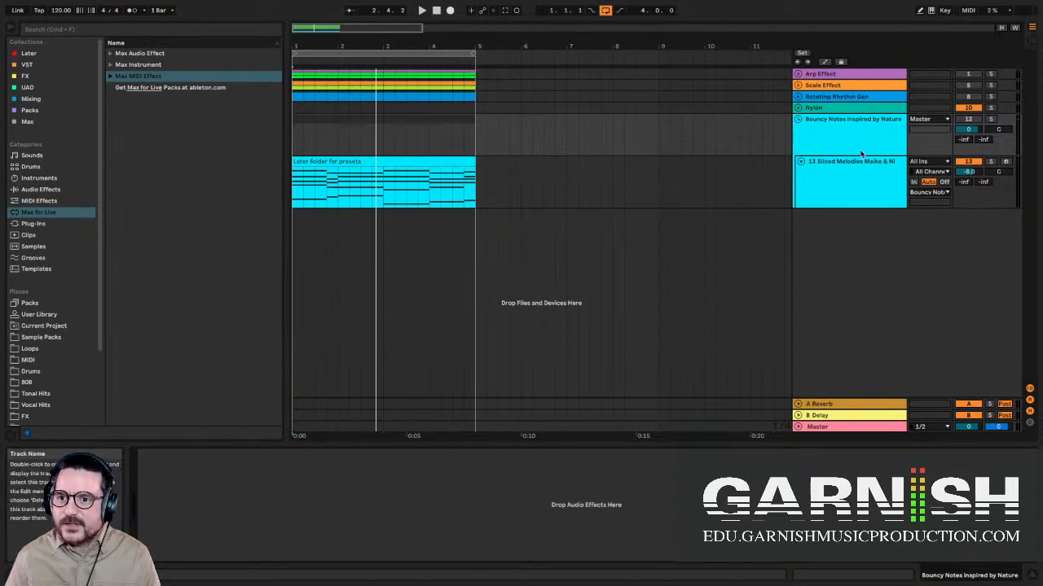
drag(849, 205, 849, 216)
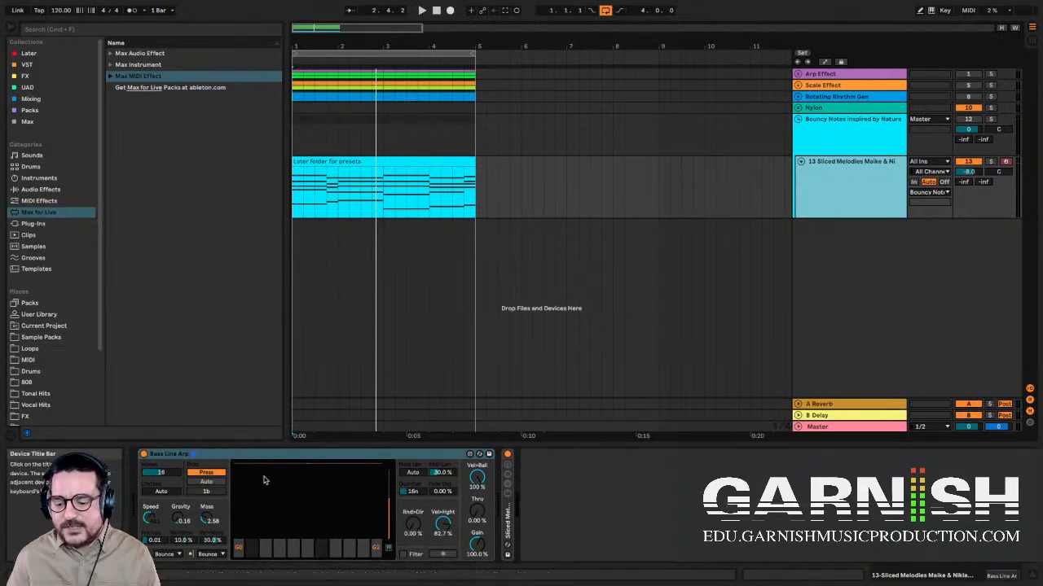
- Bypass the Bass Line Arp device and the two Expression Control devices inside the Sliced Melodies rack
click(143, 454)
drag(297, 27, 297, 44)
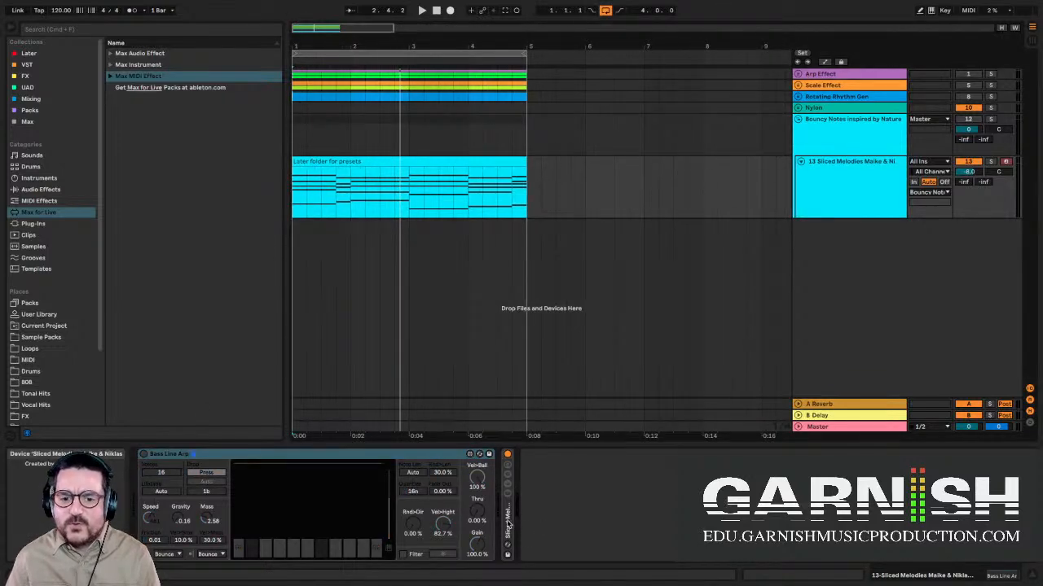
click(507, 525)
double_click(507, 526)
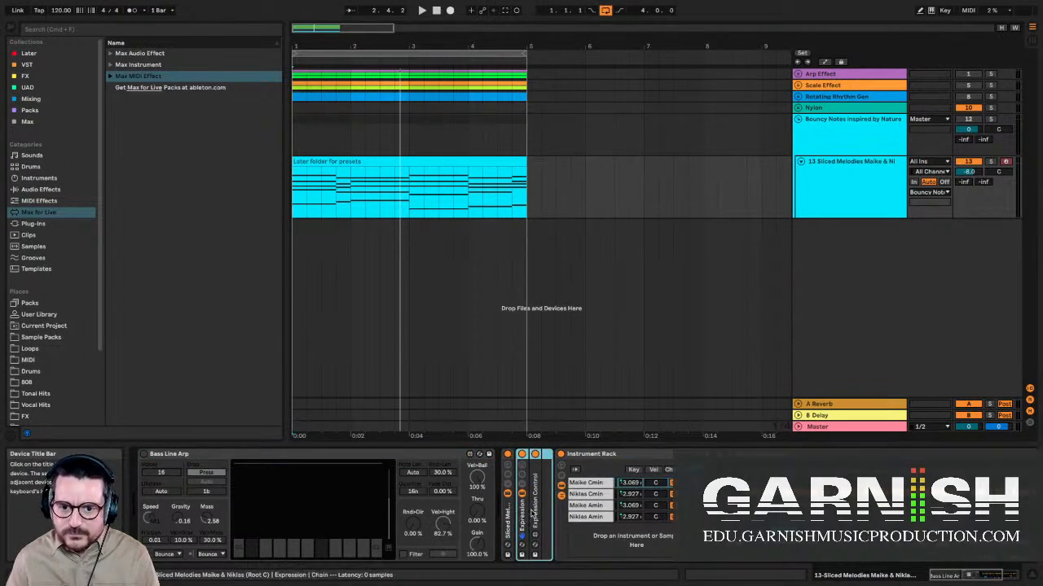
click(522, 456)
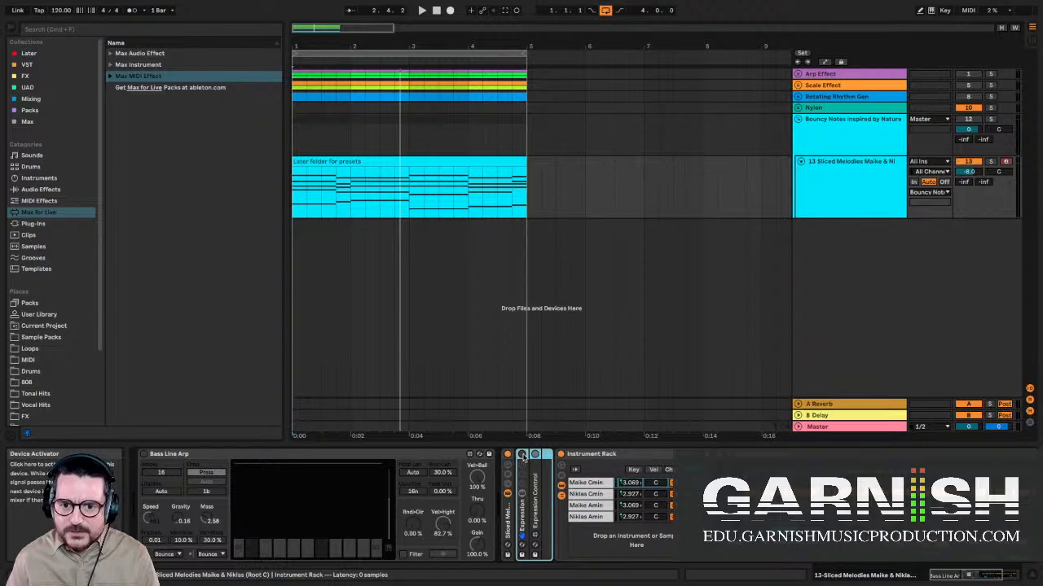
click(508, 468)
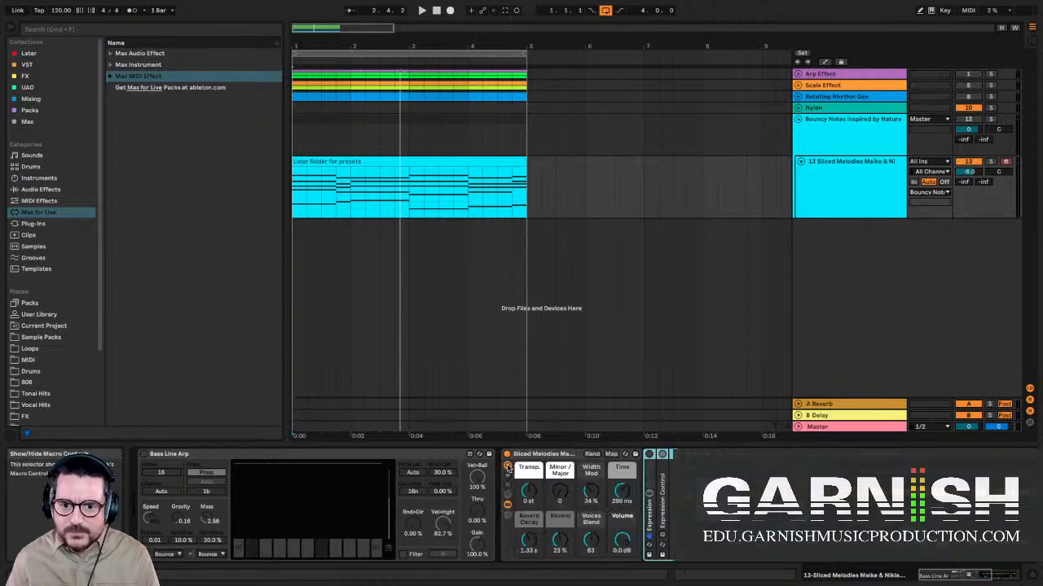
click(507, 467)
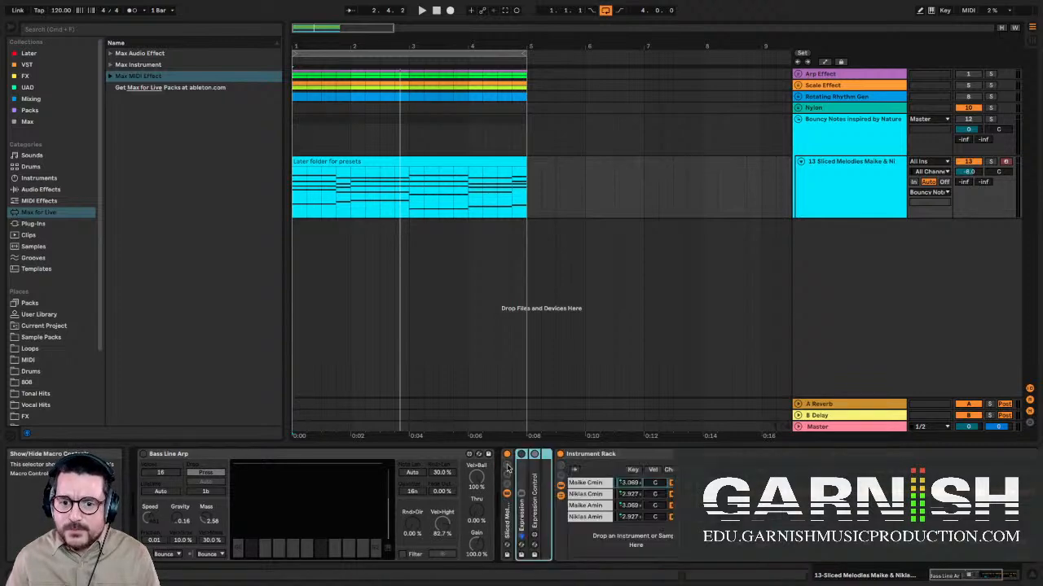
- Save the inner Instrument Rack as a preset and hide the device chain of the Sliced Melodies rack
click(594, 454)
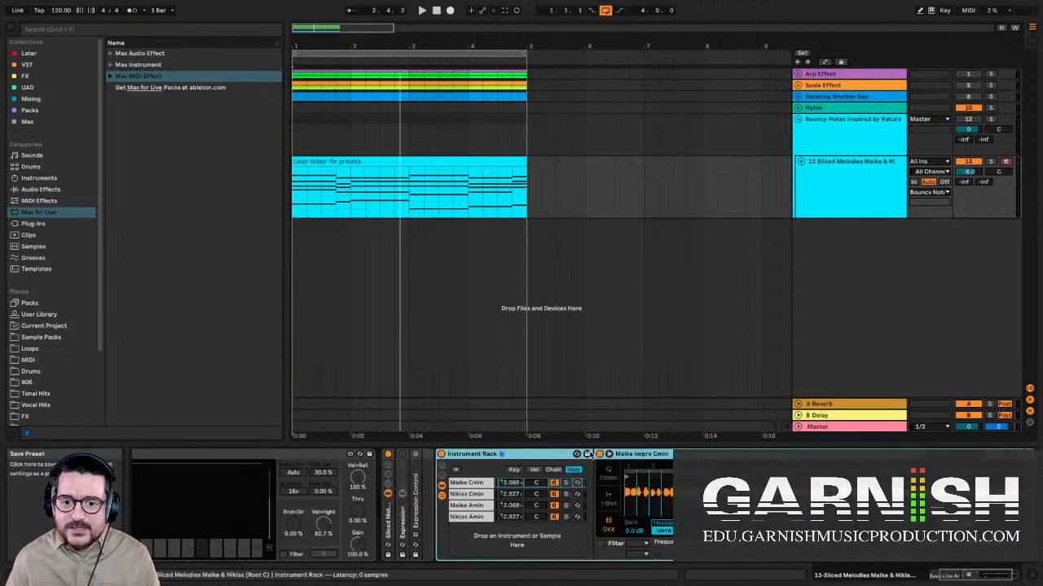
click(592, 454)
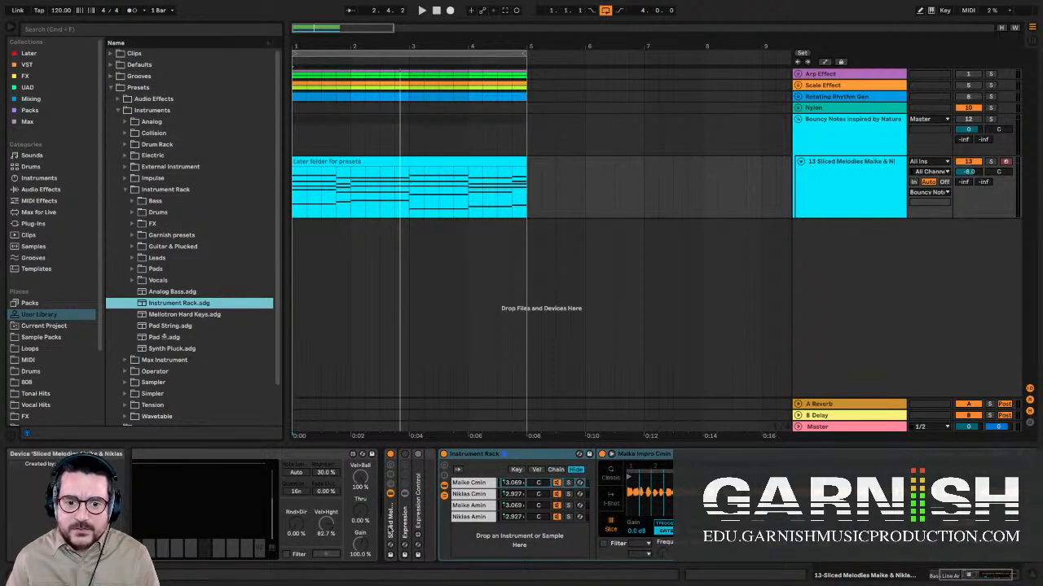
click(390, 527)
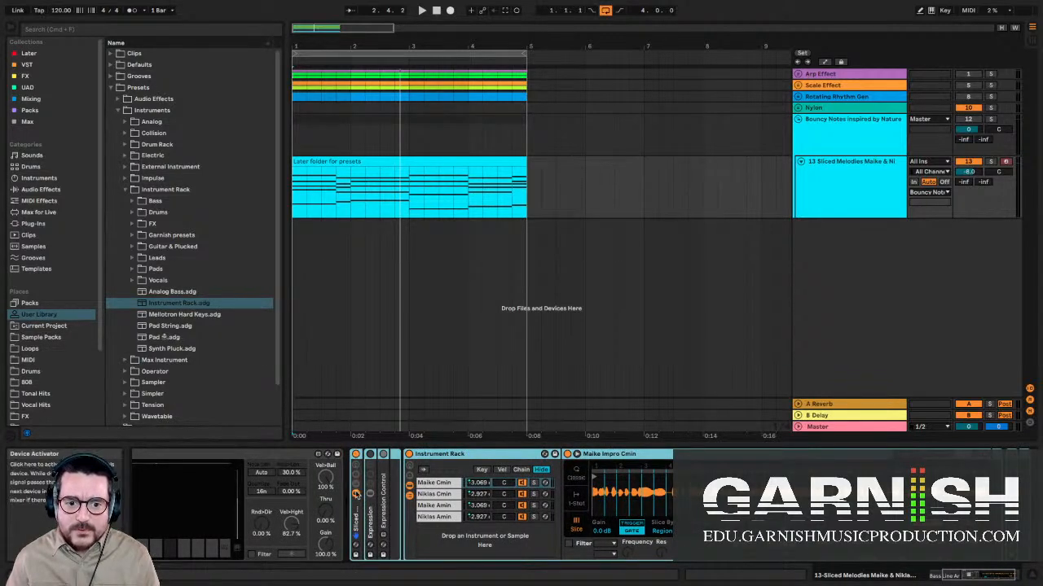
click(356, 495)
scroll(384, 504, left, 2)
scroll(382, 503, left, 3)
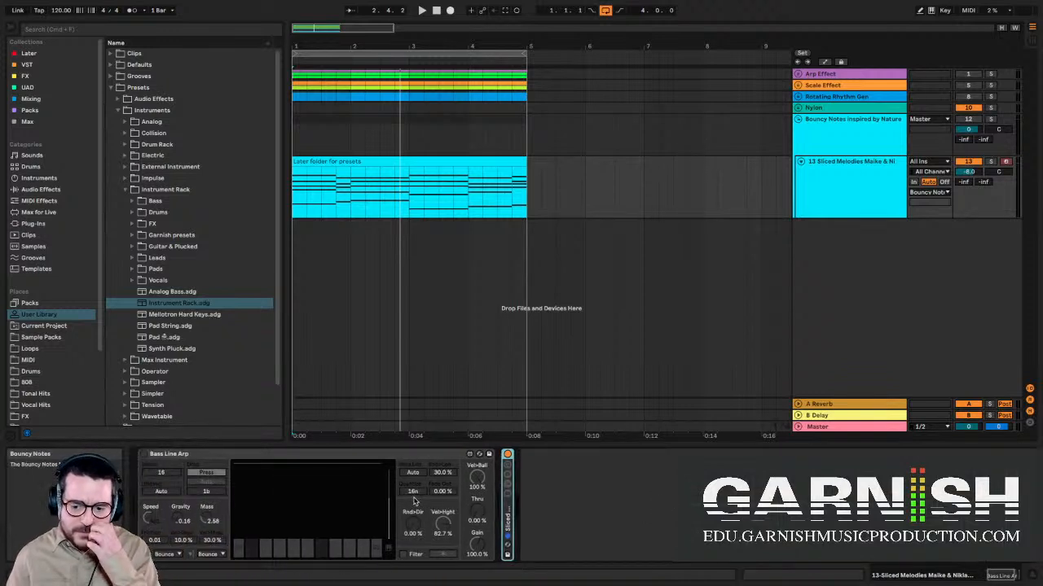
- Activate the Bouncy Notes group track, play its chord clip from the start of the arrangement, and stop playback
click(299, 197)
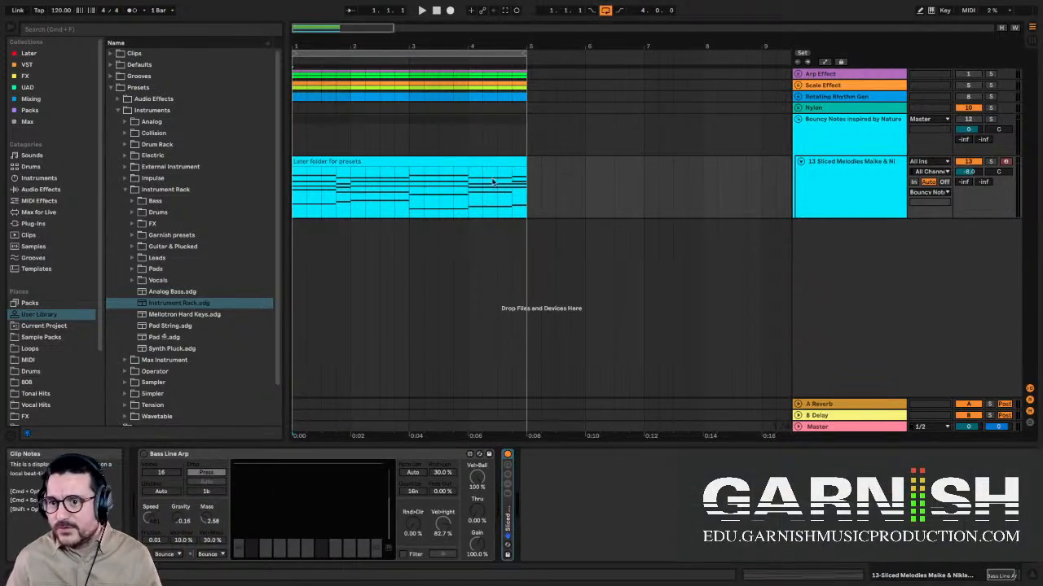
key(space)
click(968, 120)
key(space)
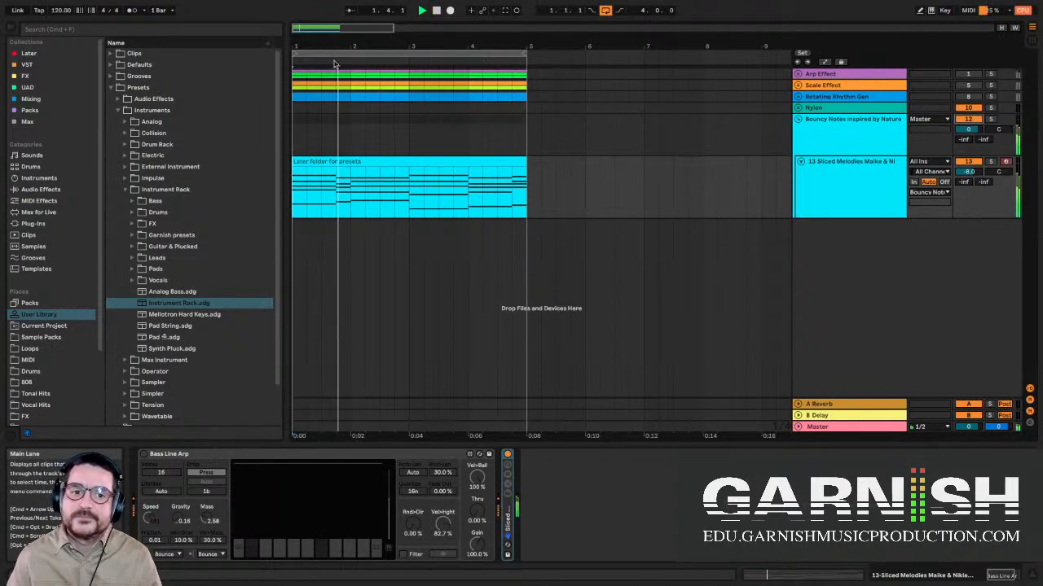
drag(304, 29, 303, 50)
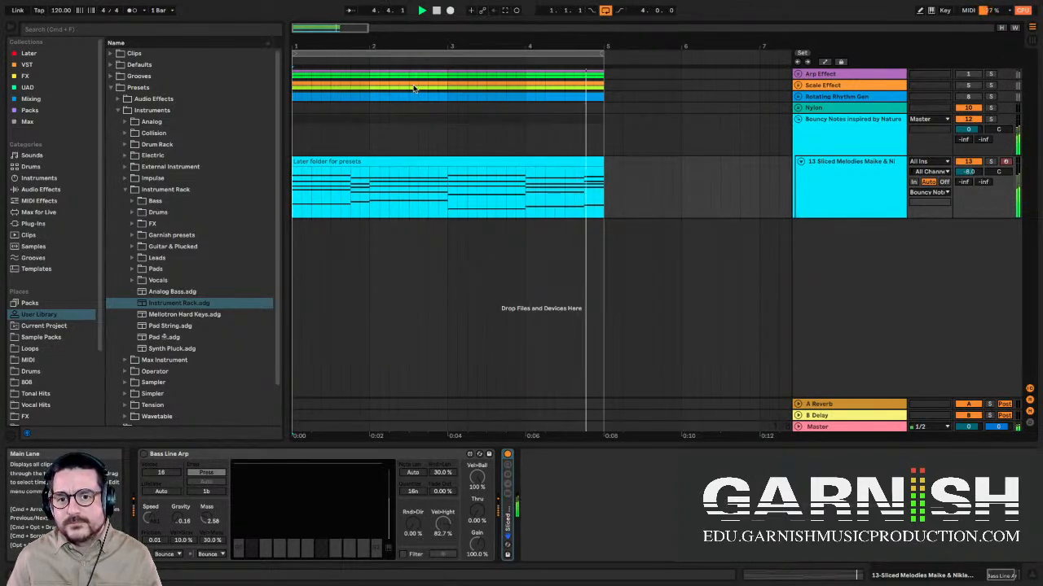
key(space)
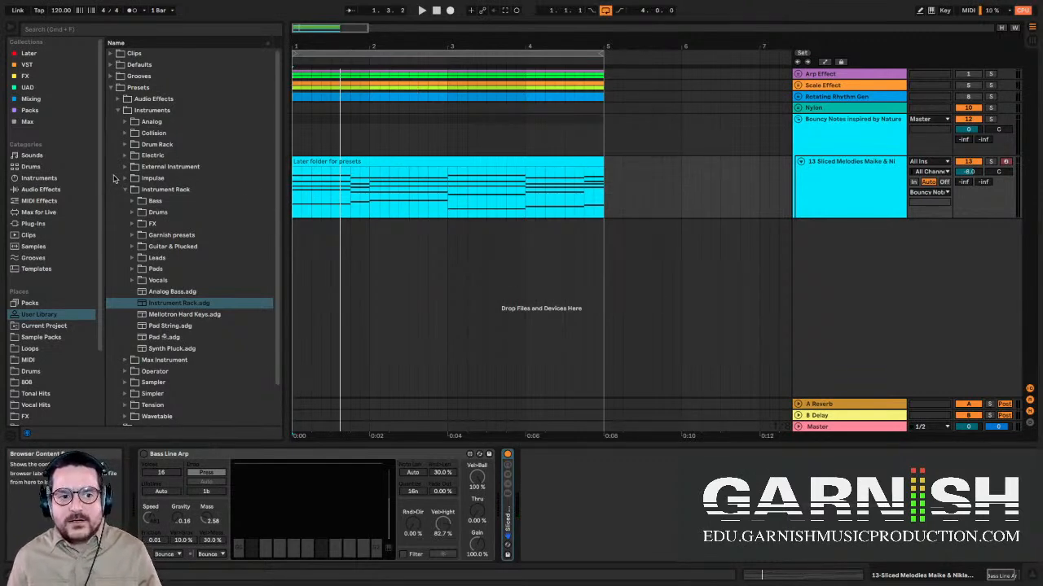
- Look through the built-in MIDI Effects and the Max for Live MIDI effects and instruments in the browser
click(40, 201)
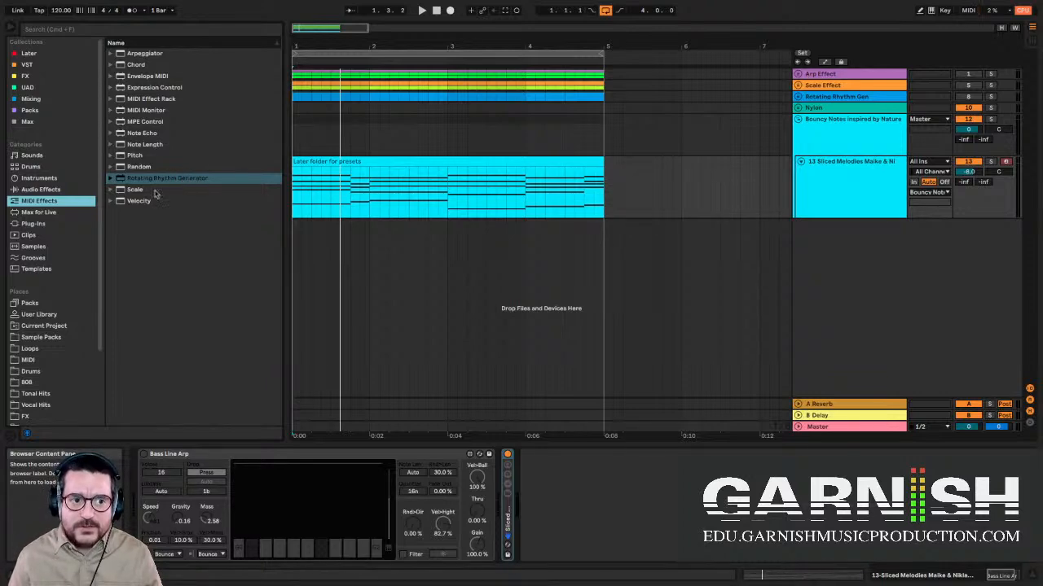
click(55, 214)
click(110, 76)
scroll(195, 251, down, 8)
scroll(195, 251, up, 8)
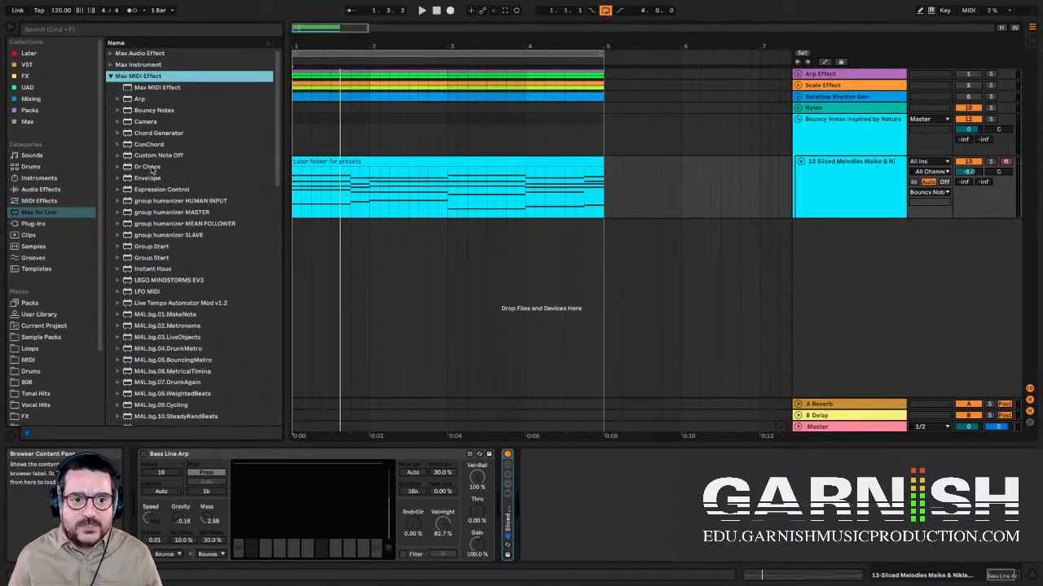
click(110, 77)
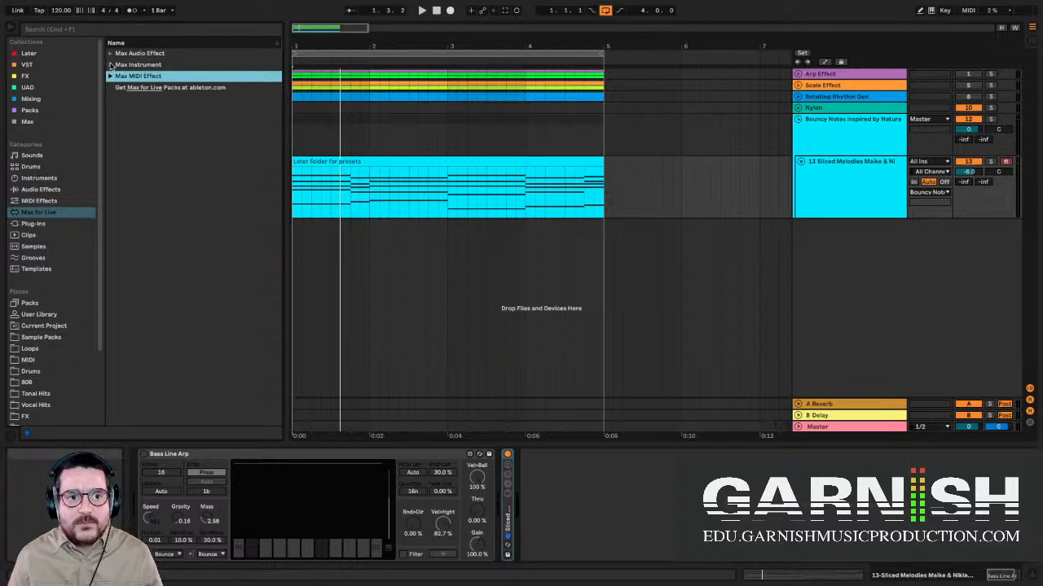
click(110, 65)
click(110, 64)
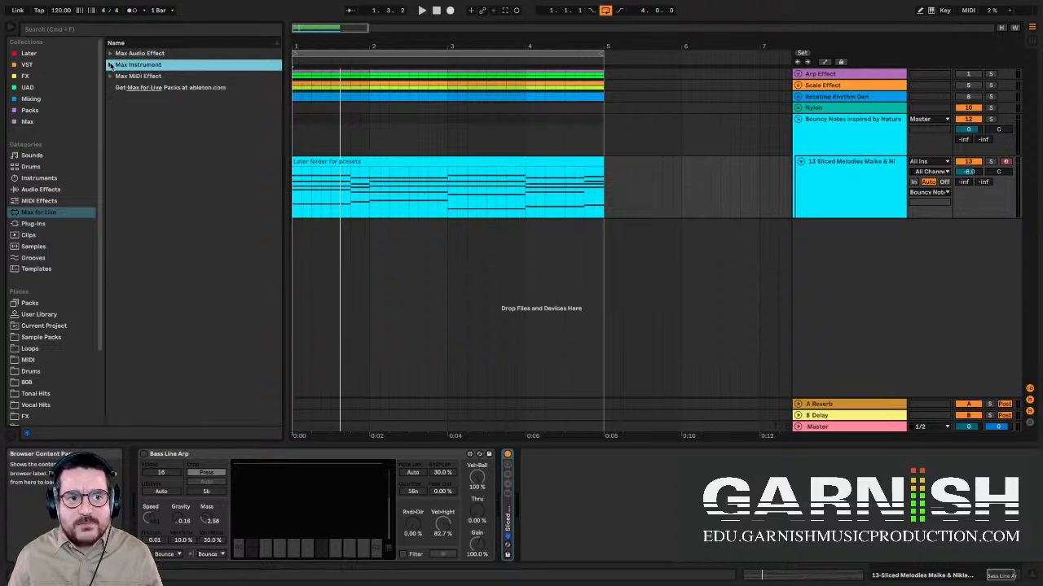
- Look at the Inspired by Nature by Dillon Bastan pack and its content folders in the Packs collection
click(47, 110)
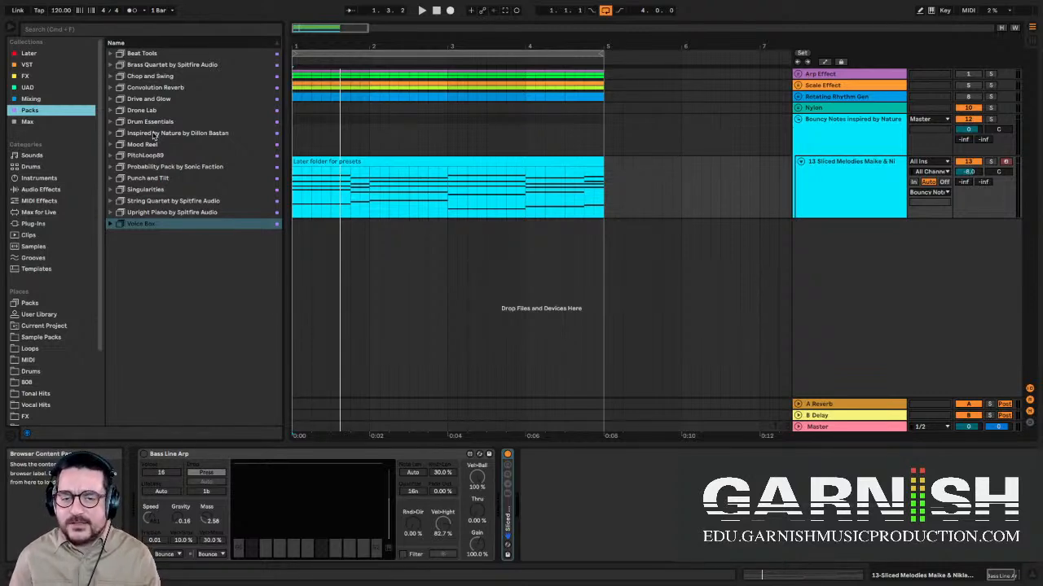
click(181, 135)
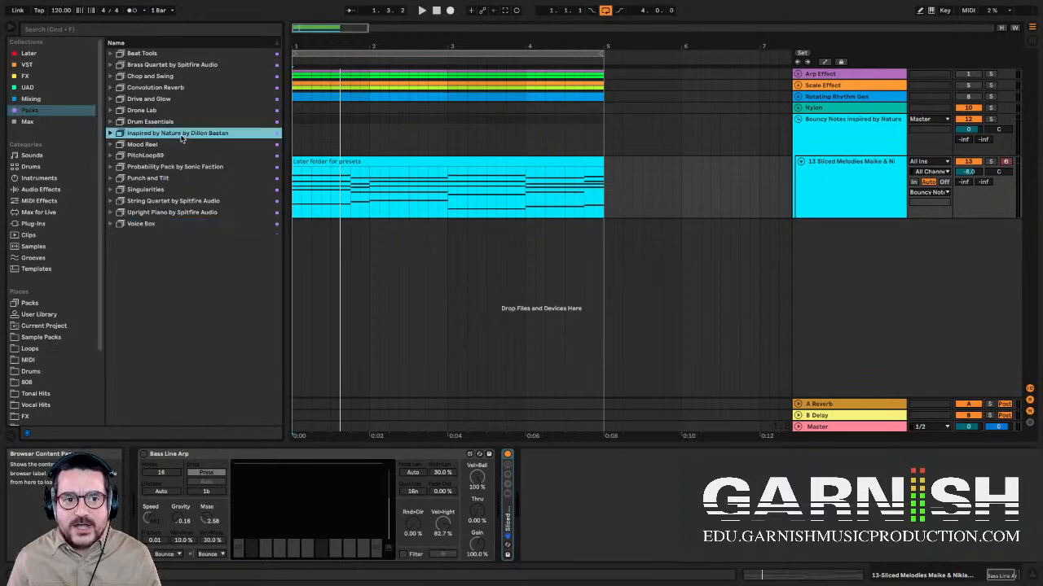
click(110, 134)
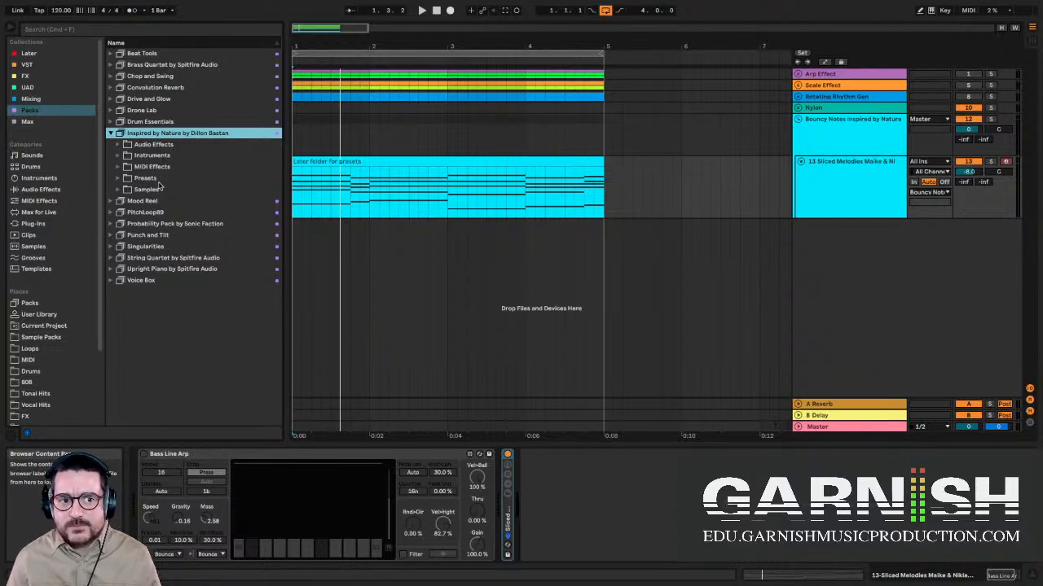
click(111, 134)
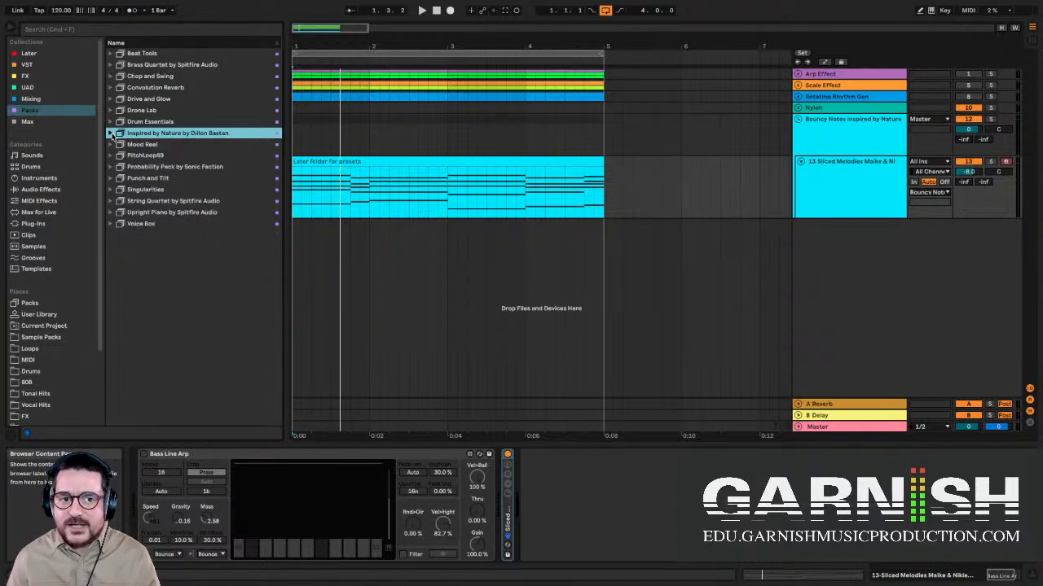
- Show the presets of the Later collection and switch the Bass Line Arp device on the Sliced Melodies track back on
click(45, 54)
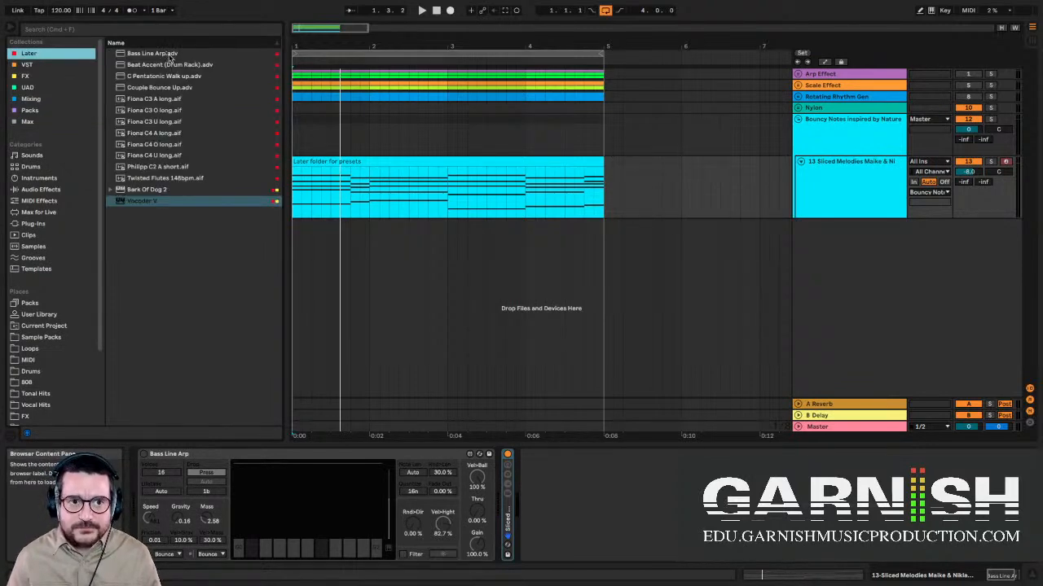
click(169, 455)
click(144, 454)
click(297, 202)
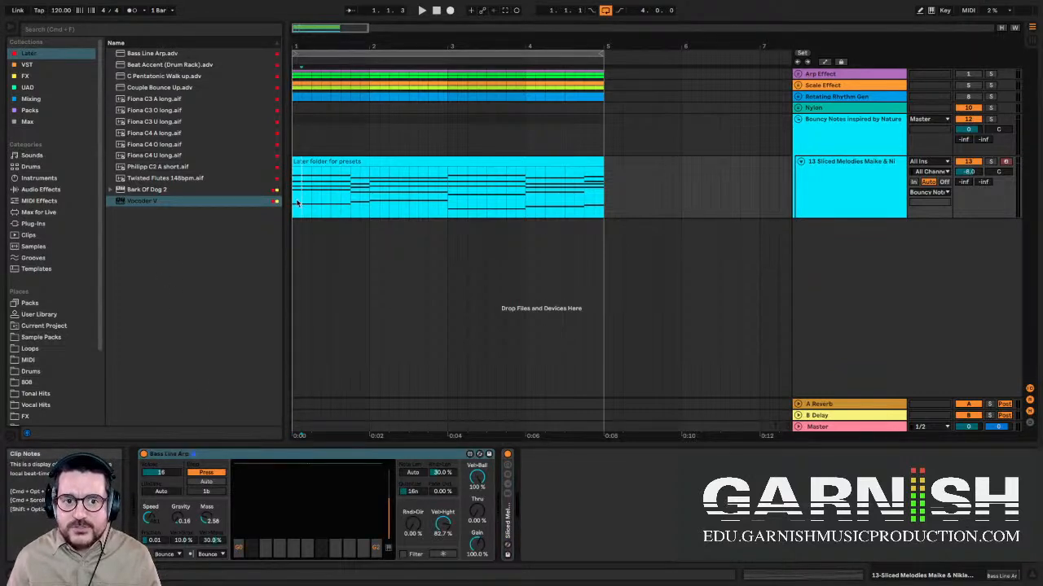
click(822, 136)
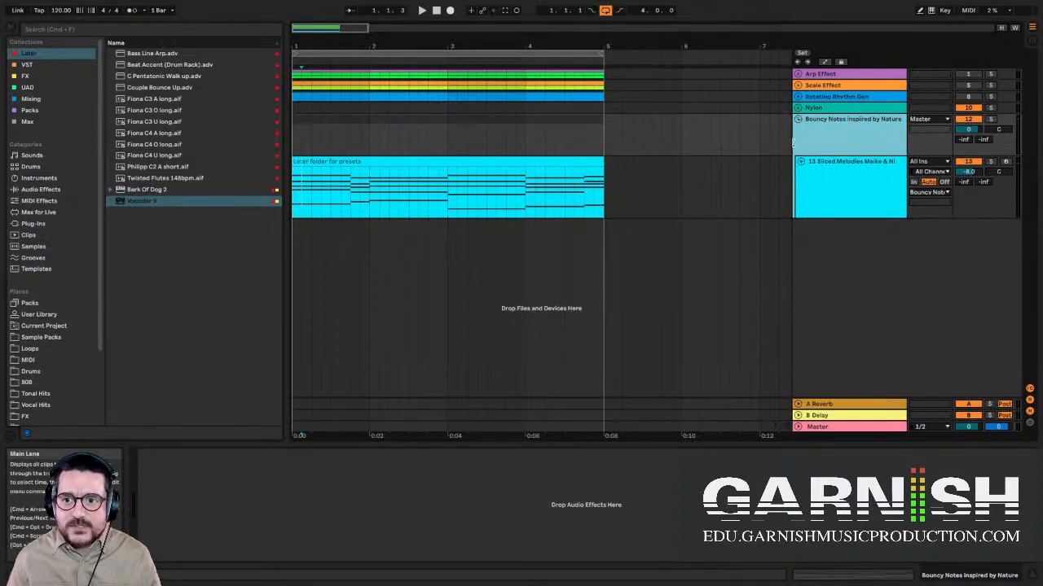
click(410, 188)
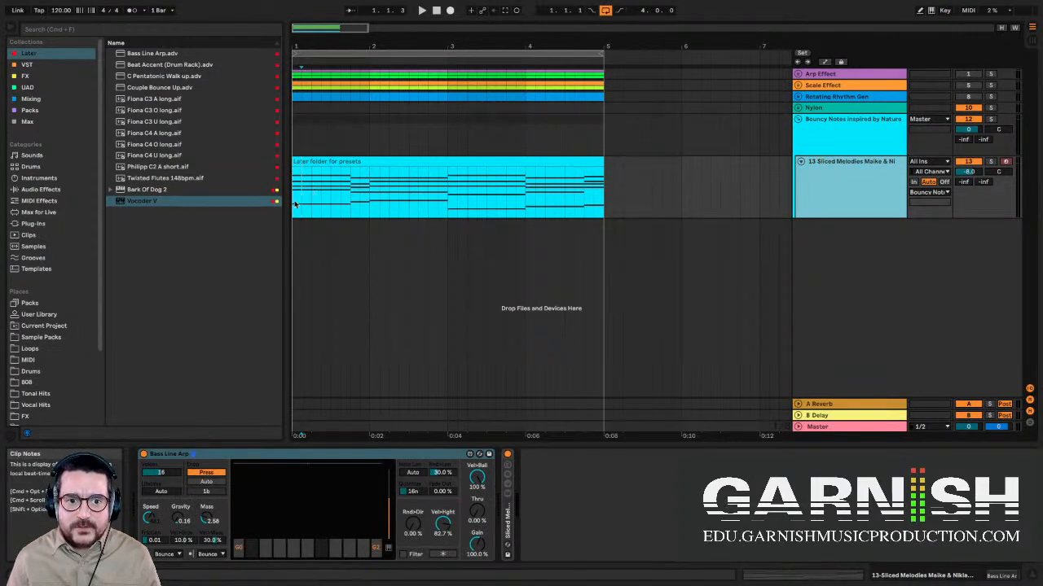
- Play the chord clip twice through the Bass Line Arp preset, stopping playback after each pass
key(space)
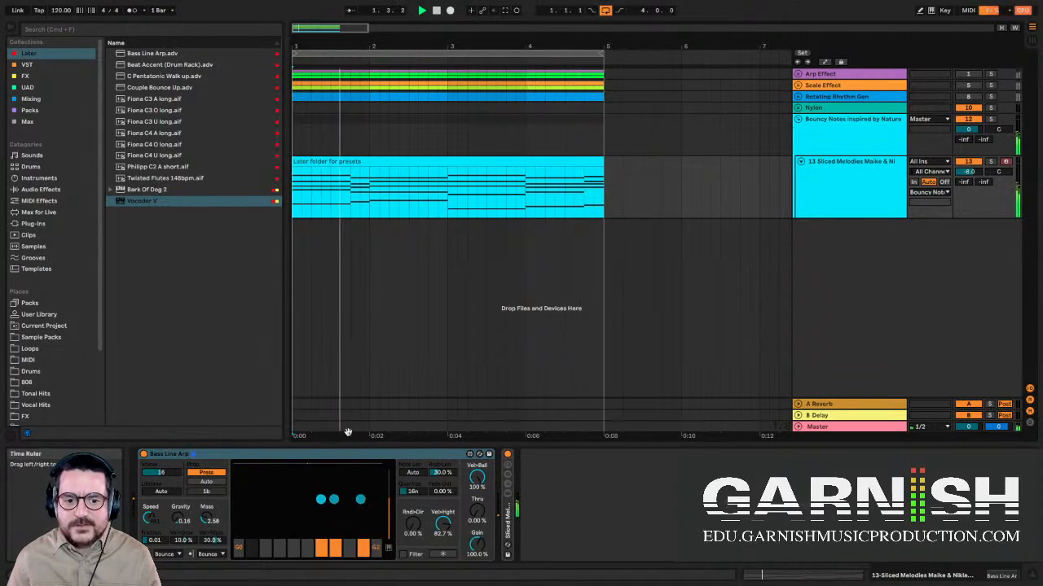
key(space)
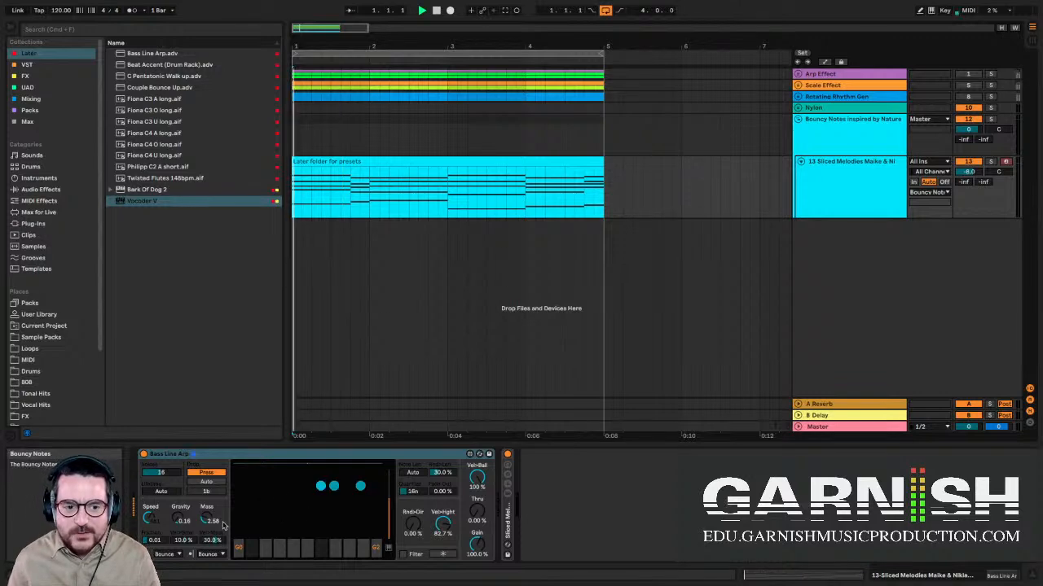
key(space)
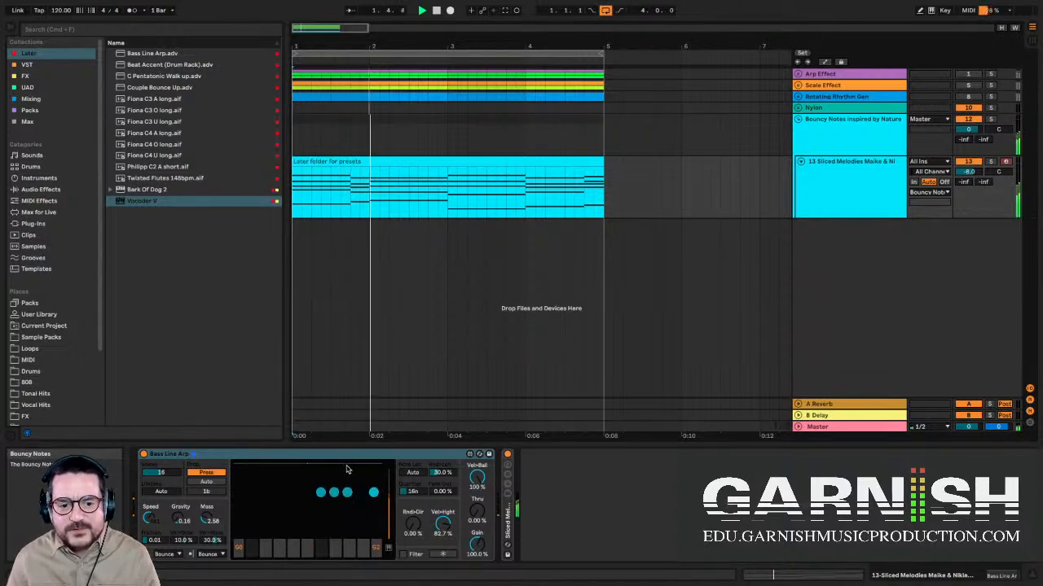
key(space)
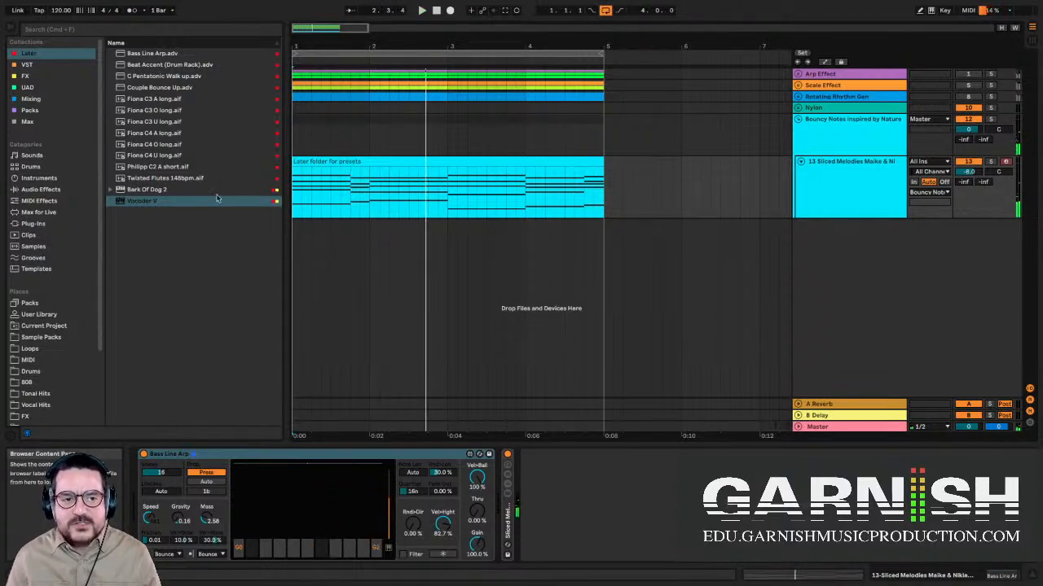
- Replace the Bass Line Arp preset with Beat Accent (Drum Rack) from the Later collection and play the clip
click(173, 65)
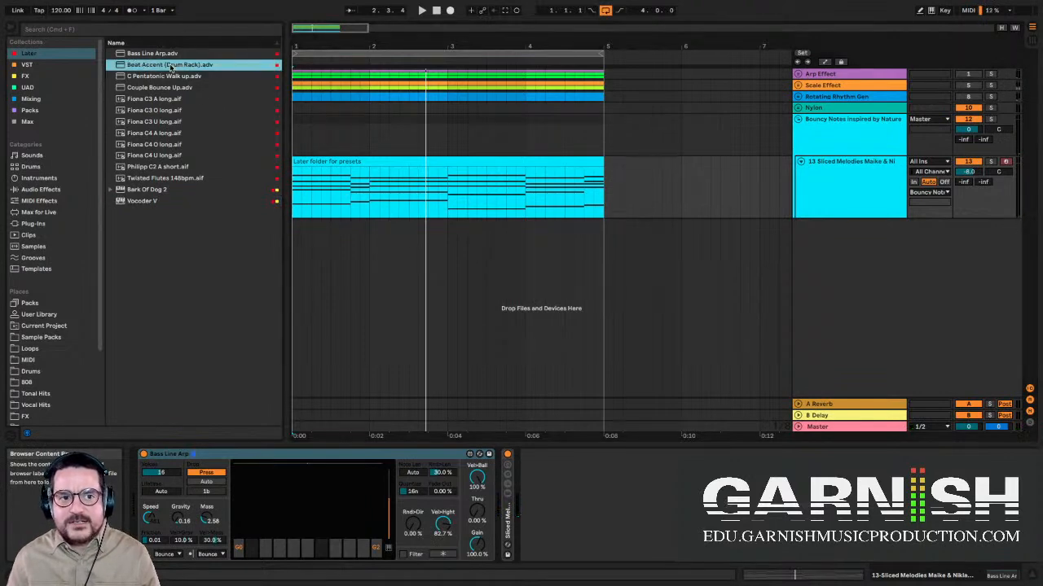
drag(183, 458, 178, 454)
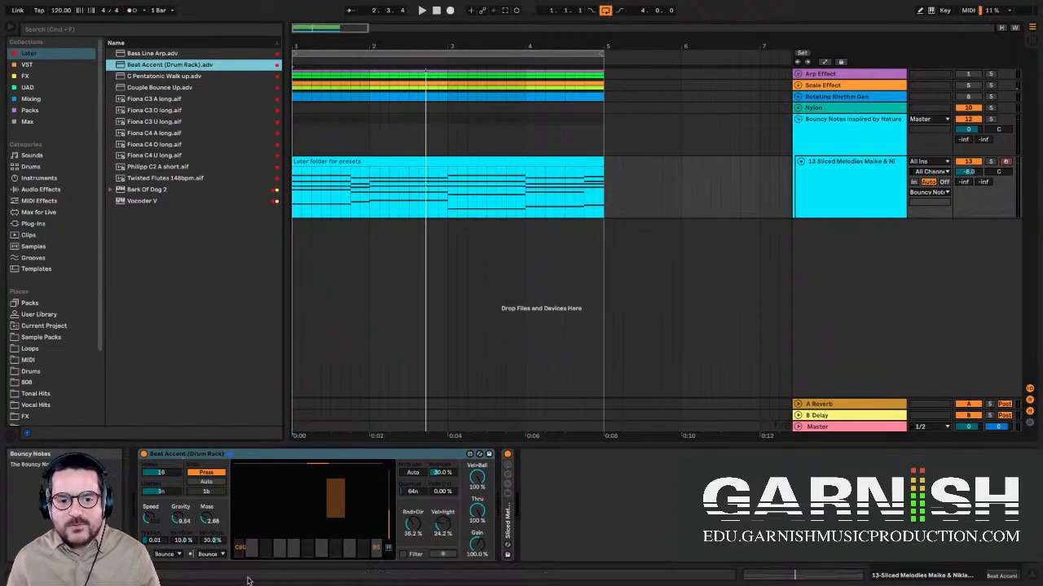
key(space)
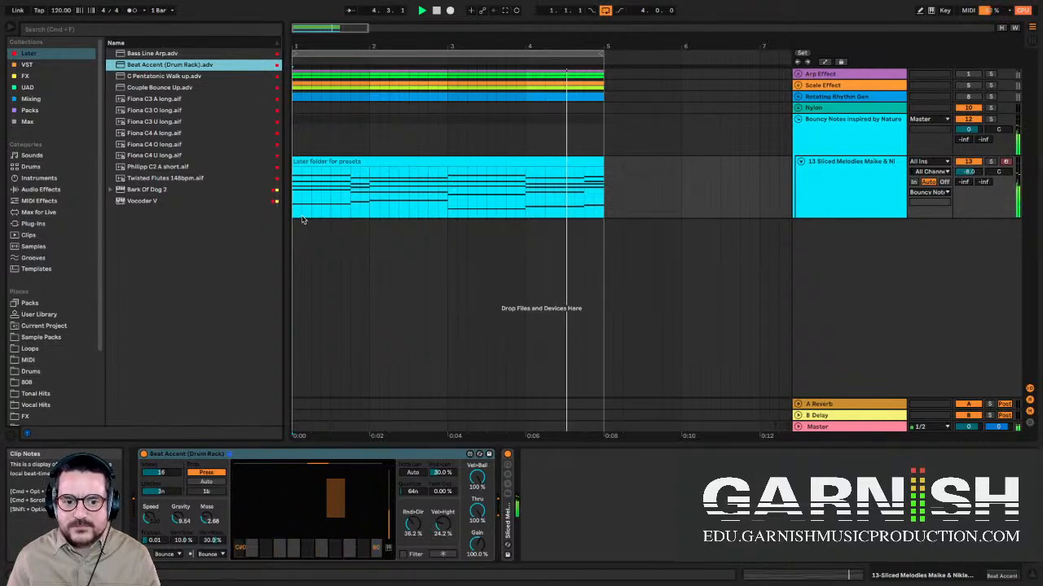
- Load the C Pentatonic Walk up preset in place of Beat Accent and play the clip from the start of the arrangement
click(156, 77)
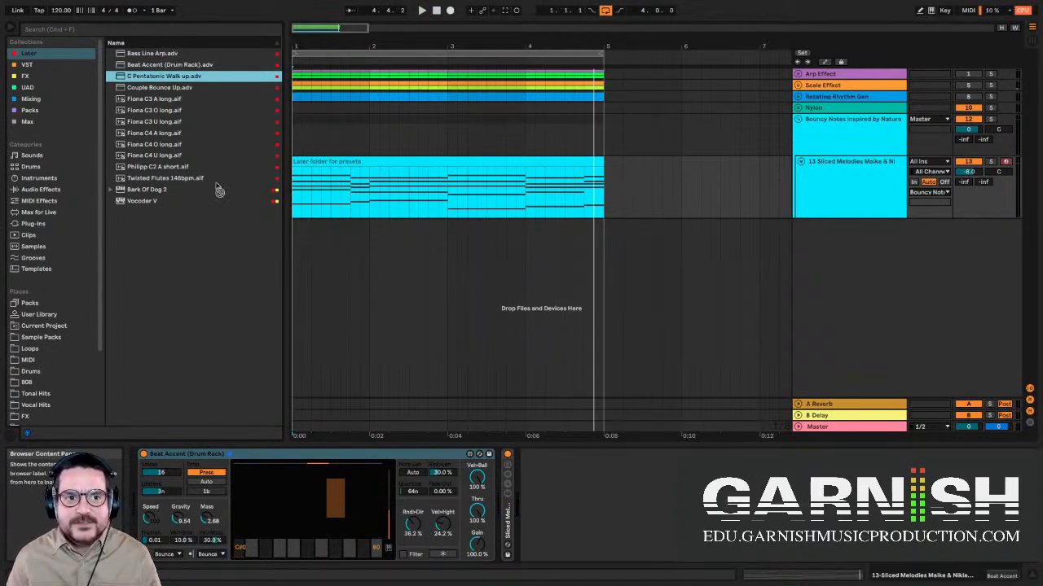
drag(199, 457, 198, 458)
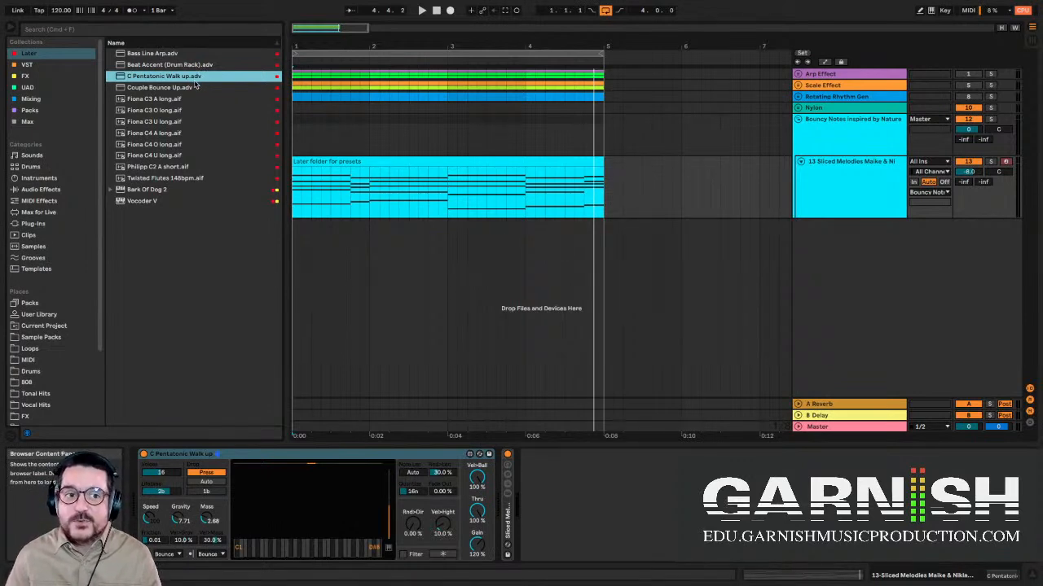
click(294, 177)
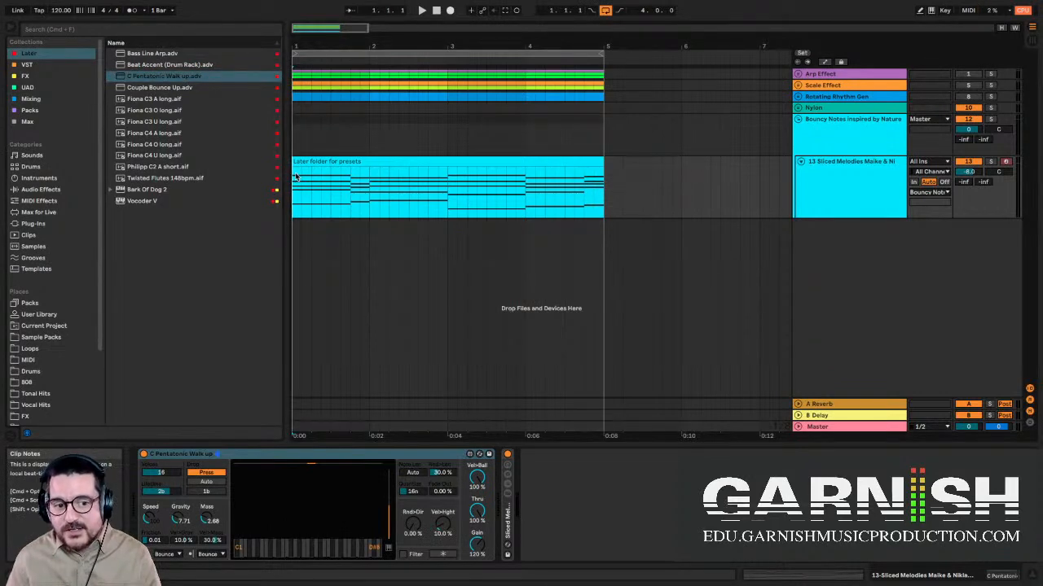
key(space)
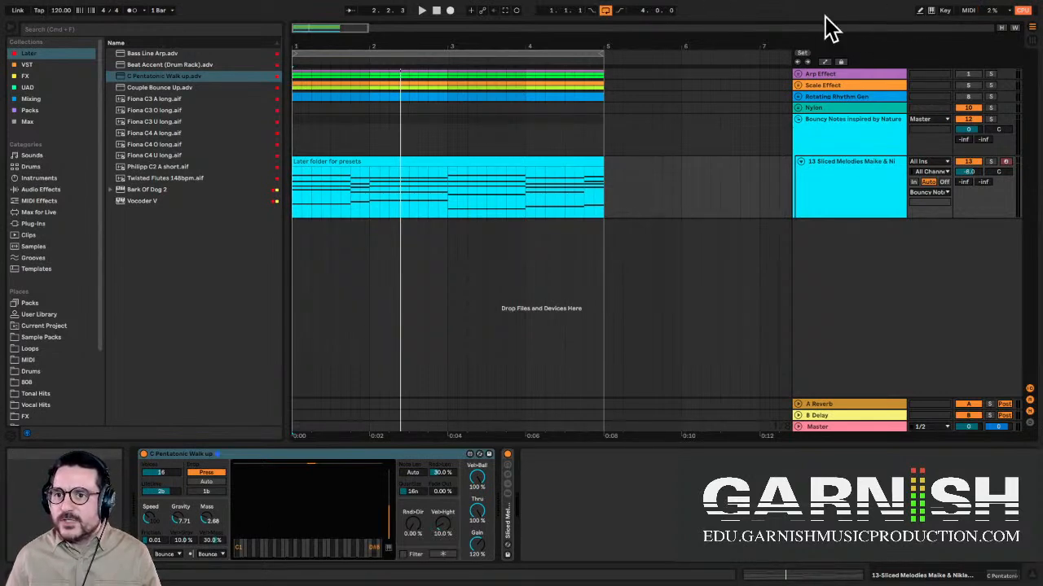
key(space)
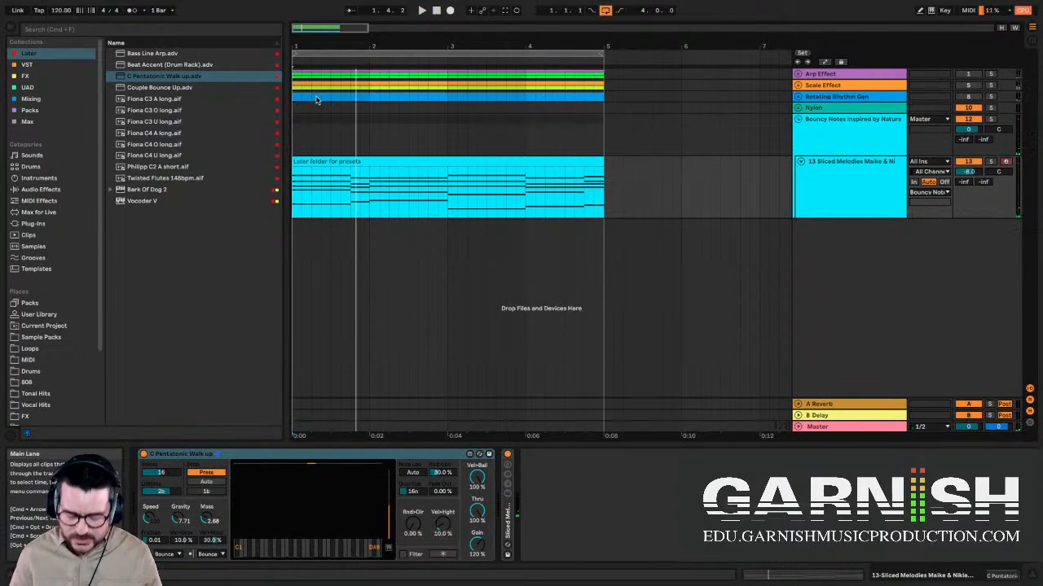
- Set the audio buffer size to 2048 samples in the preferences and close them
click(37, 6)
click(59, 36)
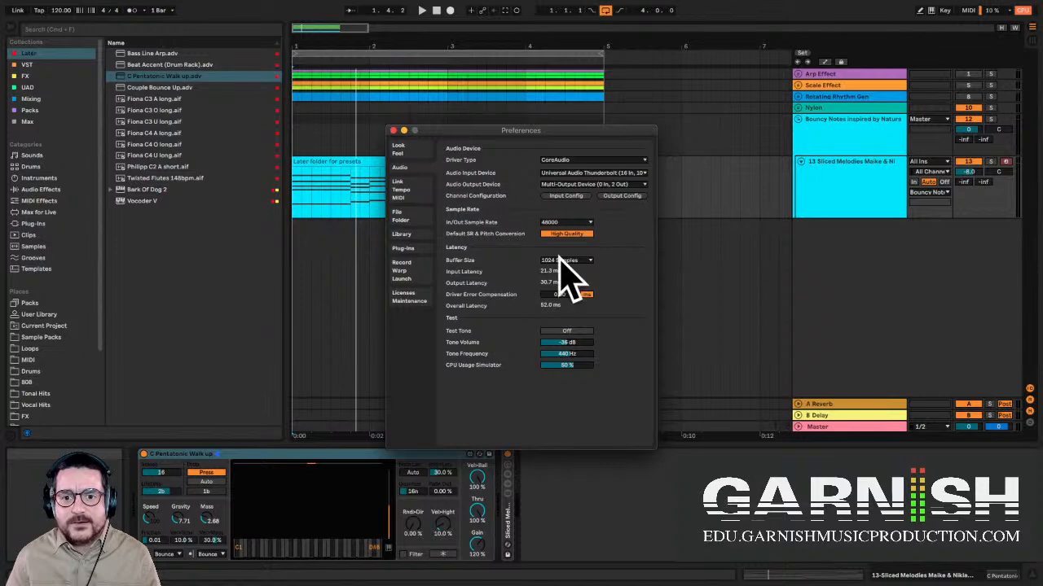
click(573, 261)
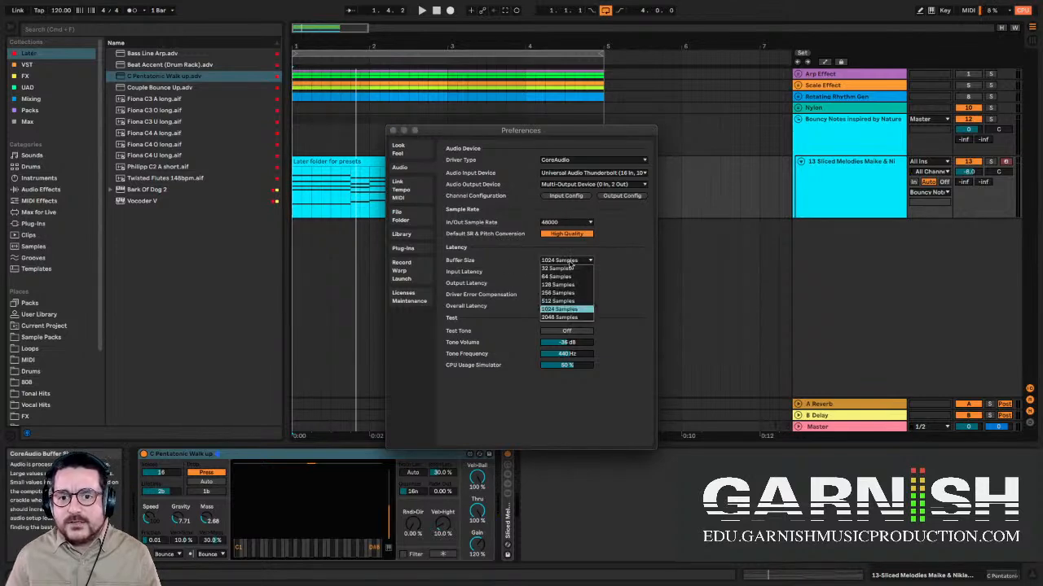
click(566, 318)
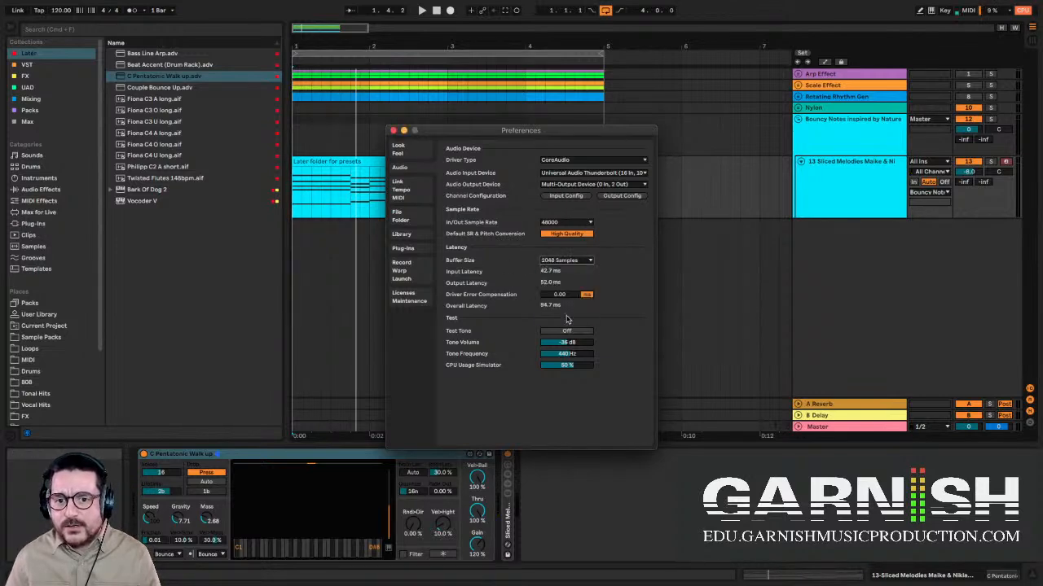
click(393, 130)
- Play the clip again with the C Pentatonic Walk up preset and stop playback
key(space)
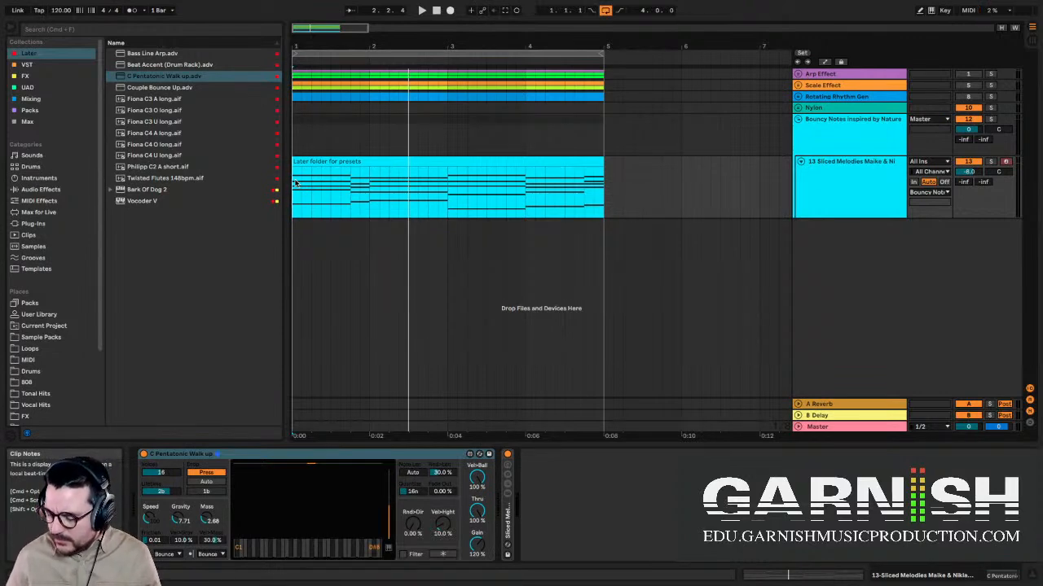
key(space)
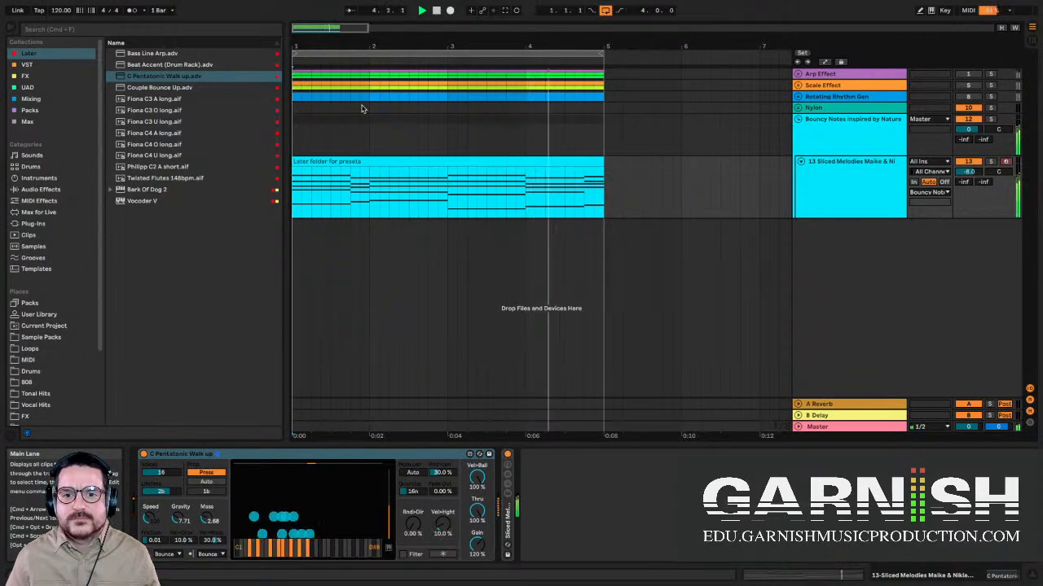
key(space)
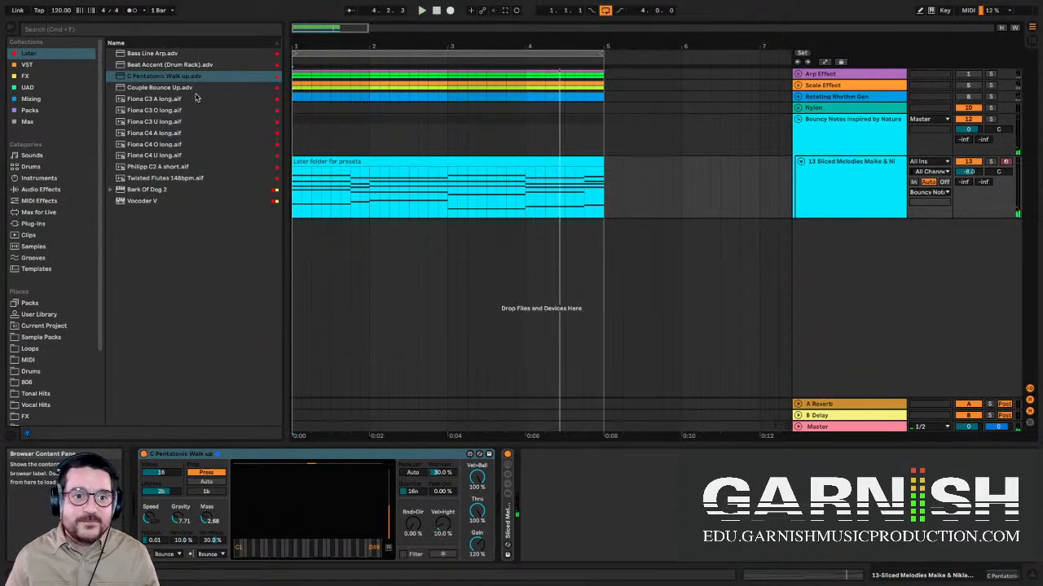
- Load the Couple Bounce Up preset in place of C Pentatonic Walk up, play the clip from bar 1, and stop playback
click(144, 89)
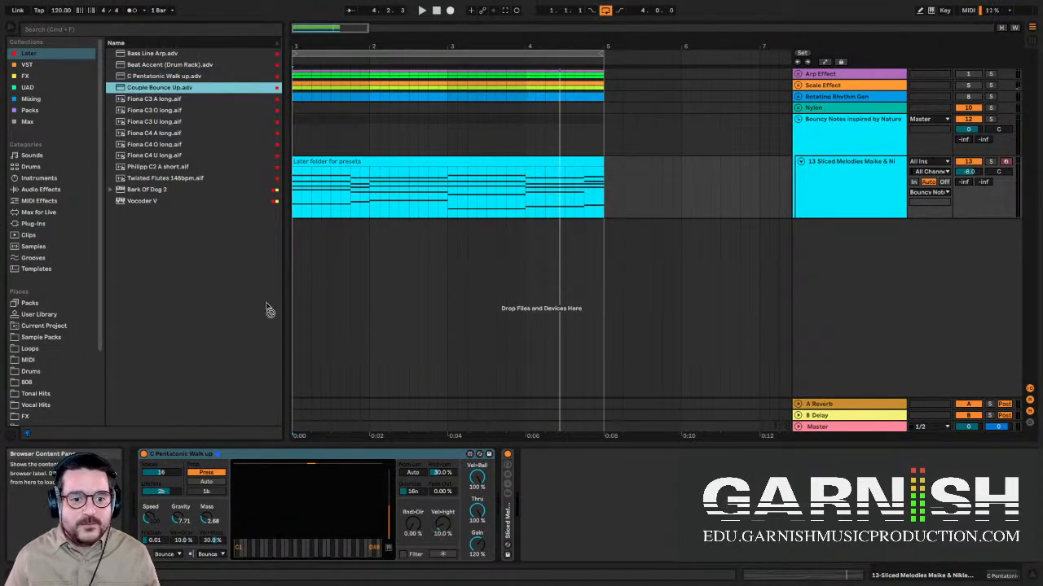
drag(249, 452, 250, 454)
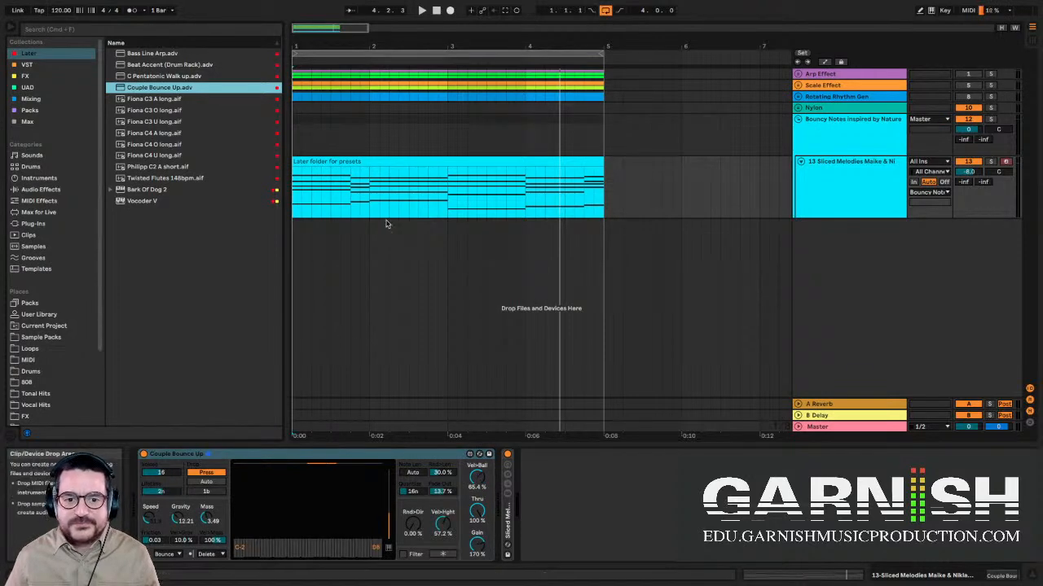
click(295, 189)
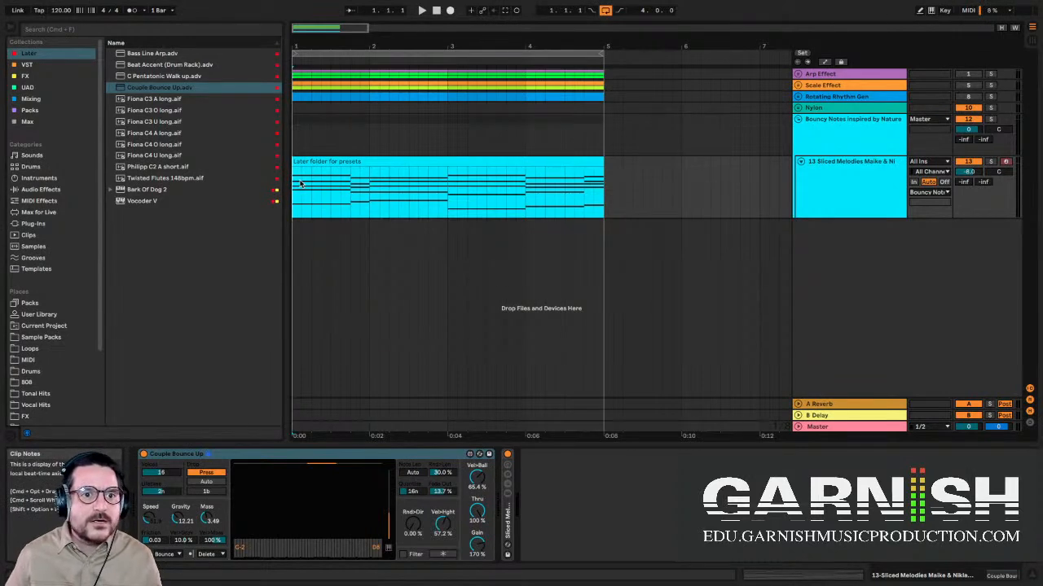
key(space)
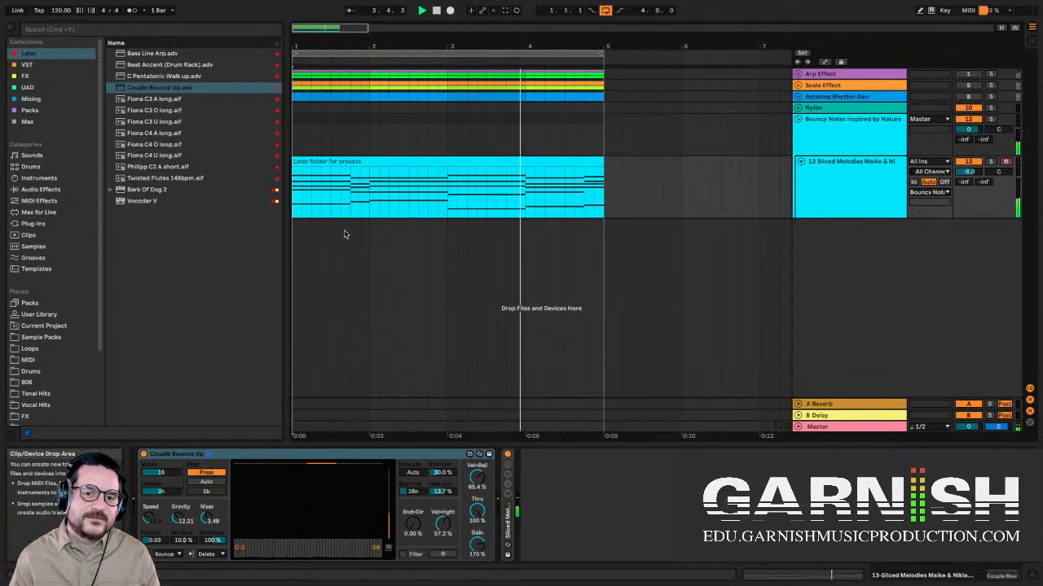
key(space)
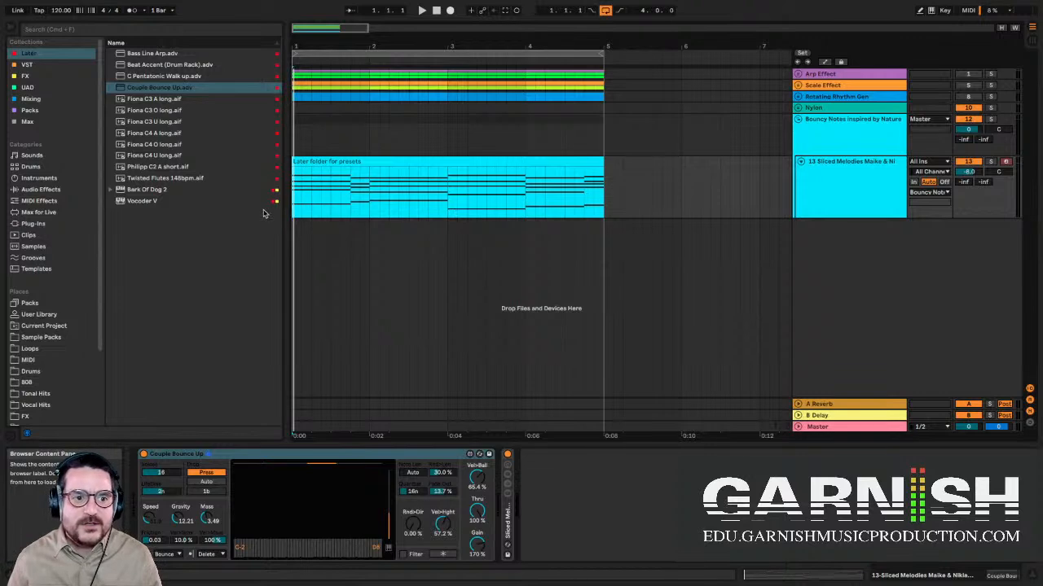
- Fold the Bouncy Notes group, unfold the Nylon group, and bypass the Nylon device on the Upright Piano track
click(799, 119)
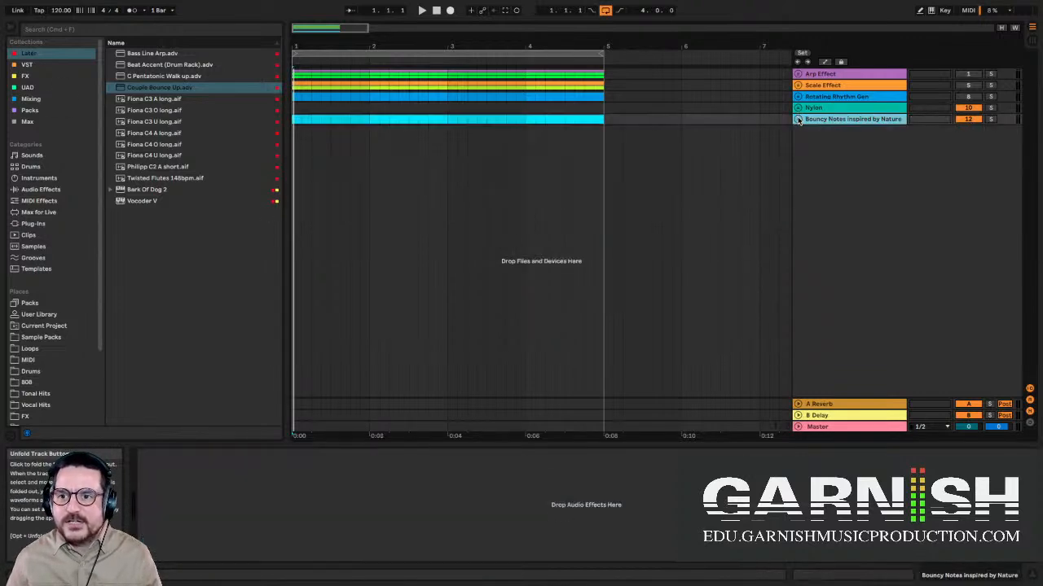
click(799, 108)
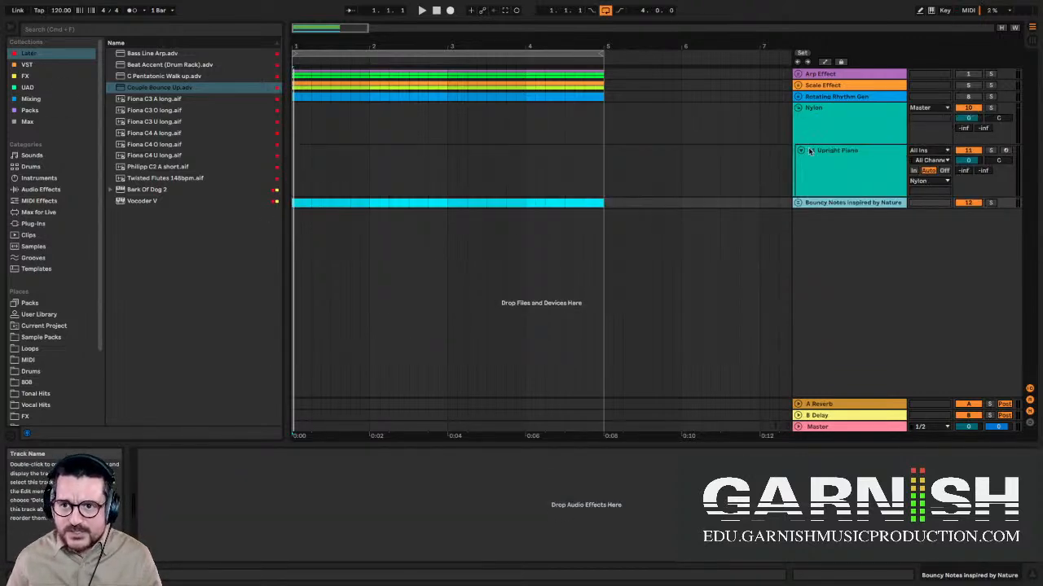
click(805, 150)
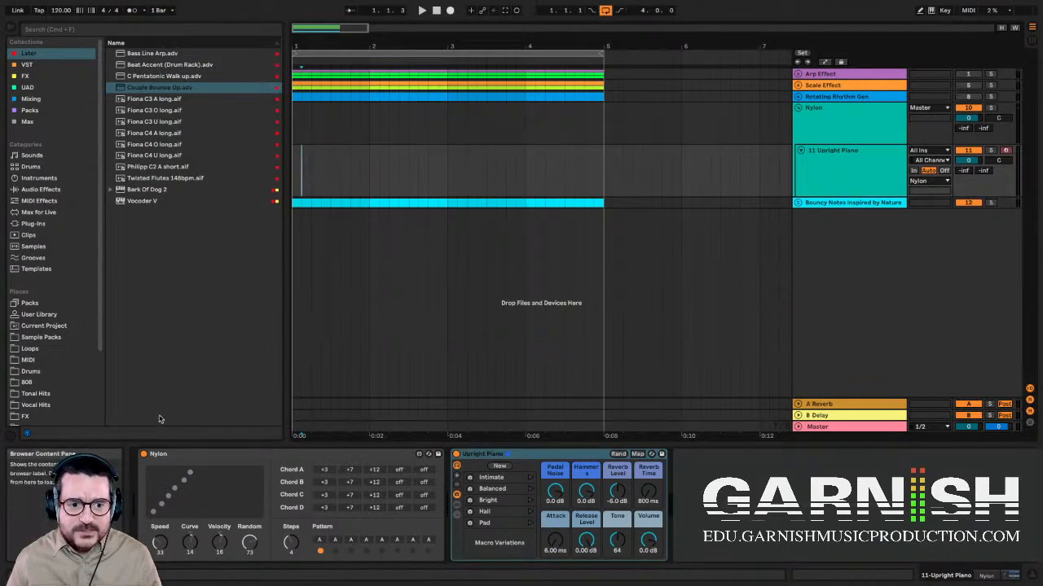
click(143, 455)
- Copy the four-bar MIDI clip from the Sliced Melodies track to bar 1 of the Upright Piano track and fold the Bouncy Notes group
drag(295, 188, 601, 171)
click(798, 203)
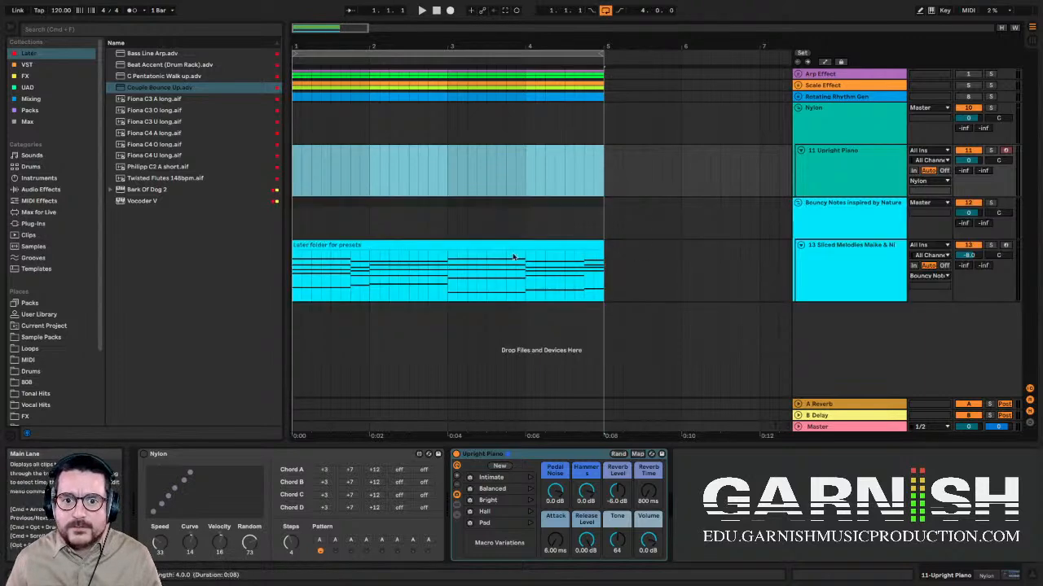
click(492, 250)
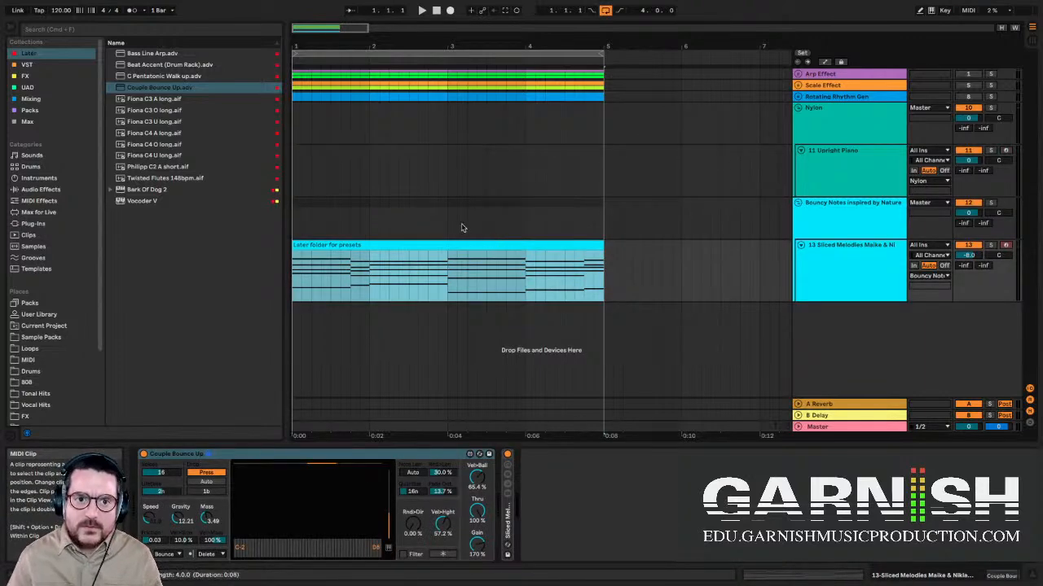
click(295, 176)
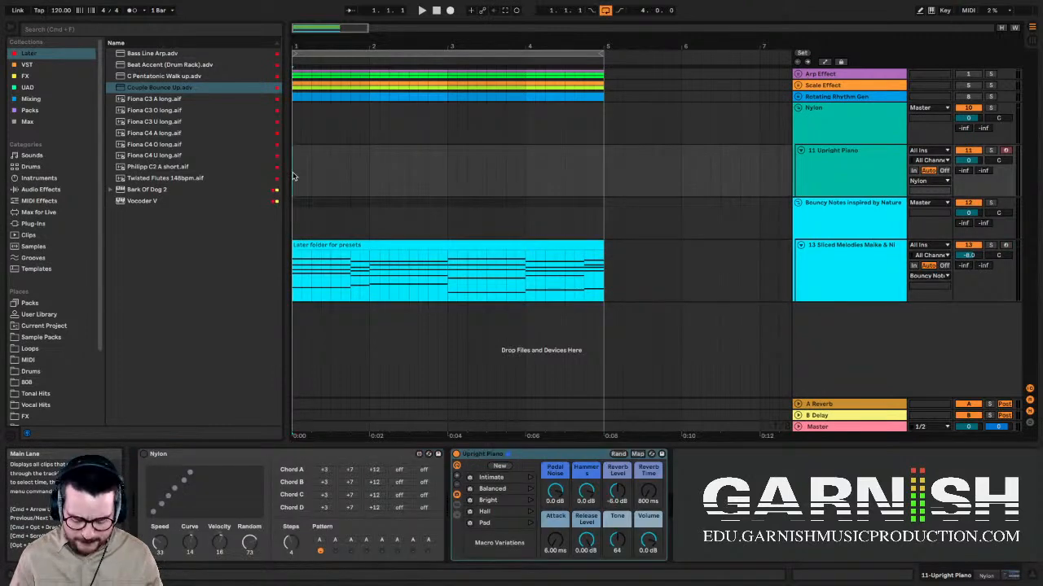
key(super+v)
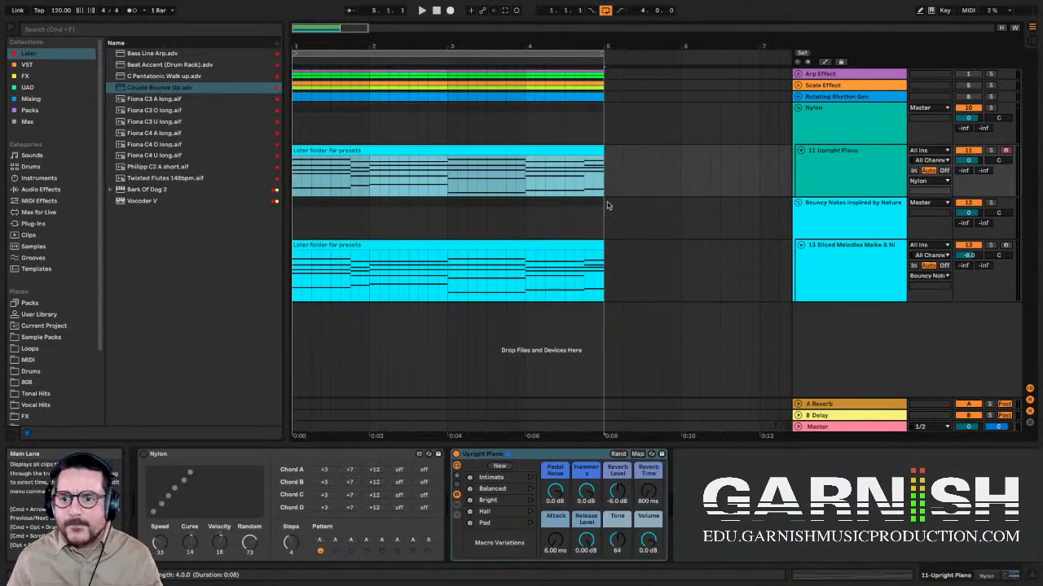
click(797, 202)
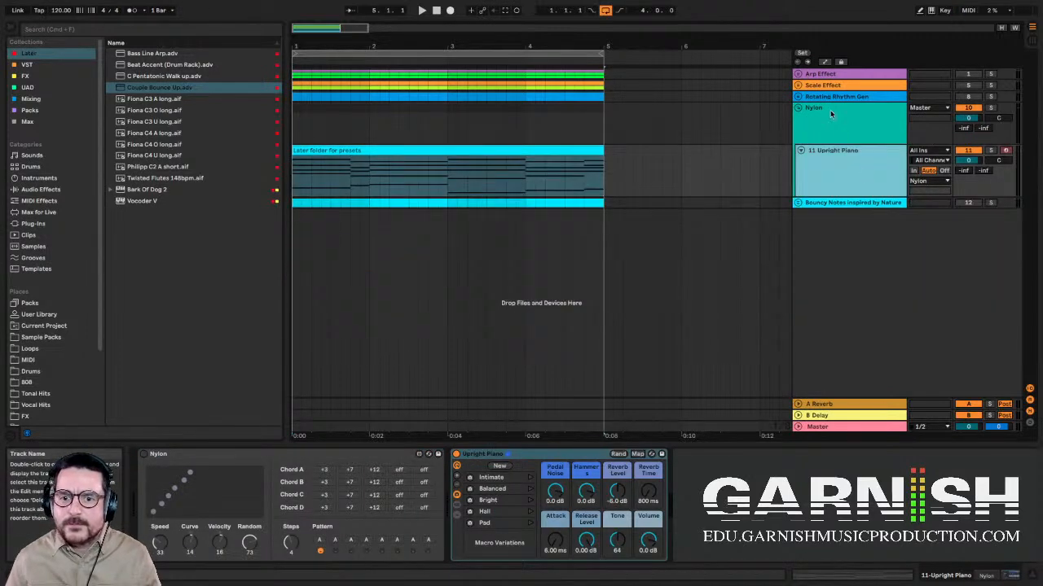
- Delete the Nylon device from the Upright Piano track
click(259, 460)
double_click(257, 460)
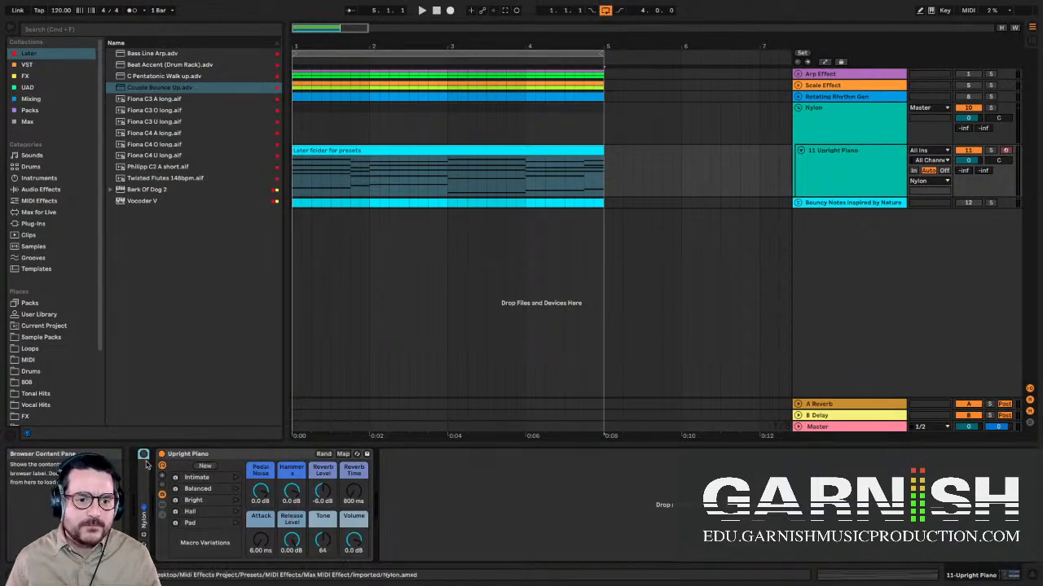
key(Delete)
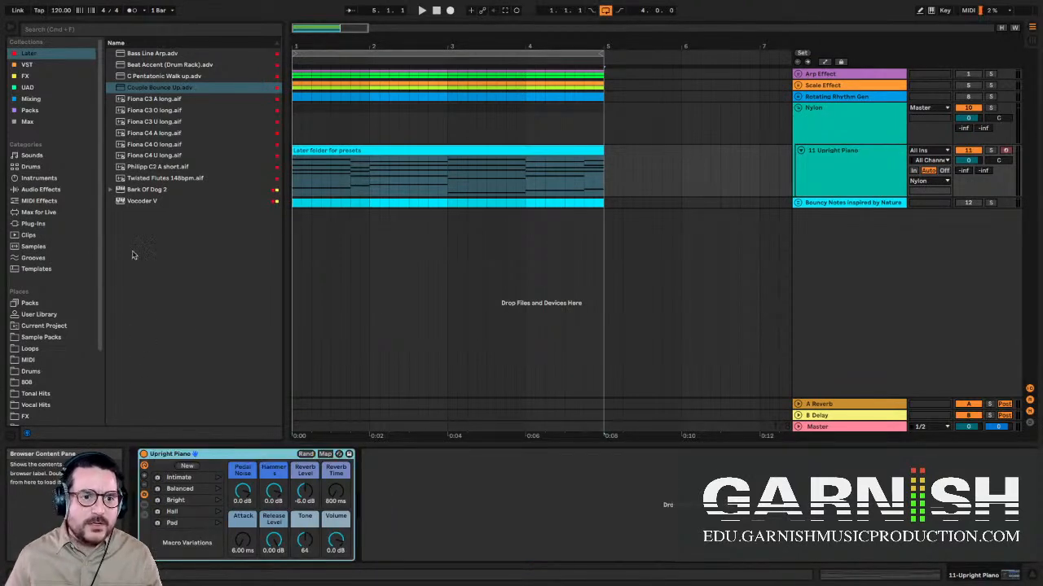
- Find Bouncy Notes among the MIDI effects of the Inspired by Nature pack and load it before the instrument on the Upright Piano track
click(807, 120)
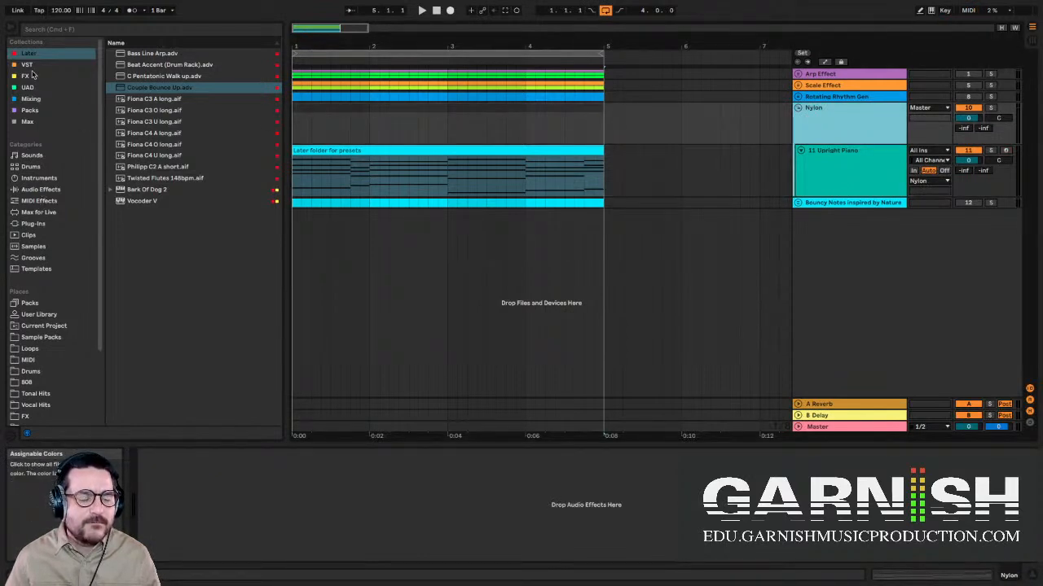
click(39, 178)
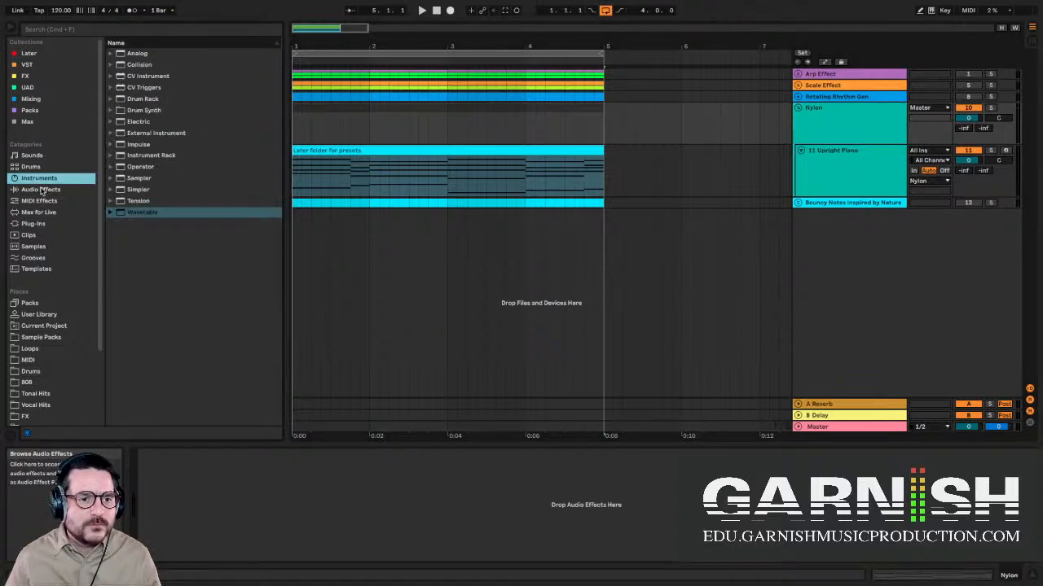
click(27, 67)
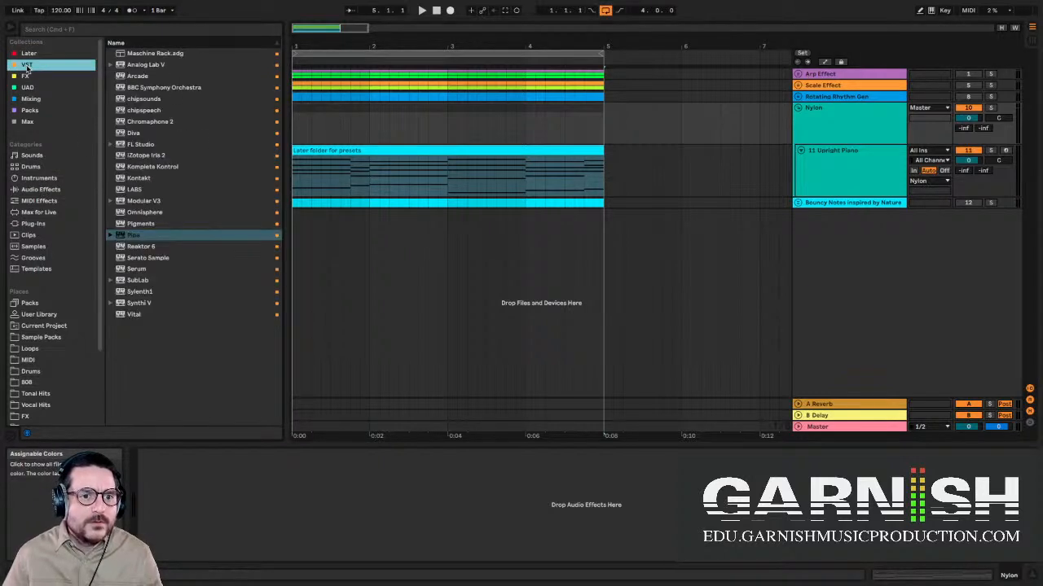
click(31, 111)
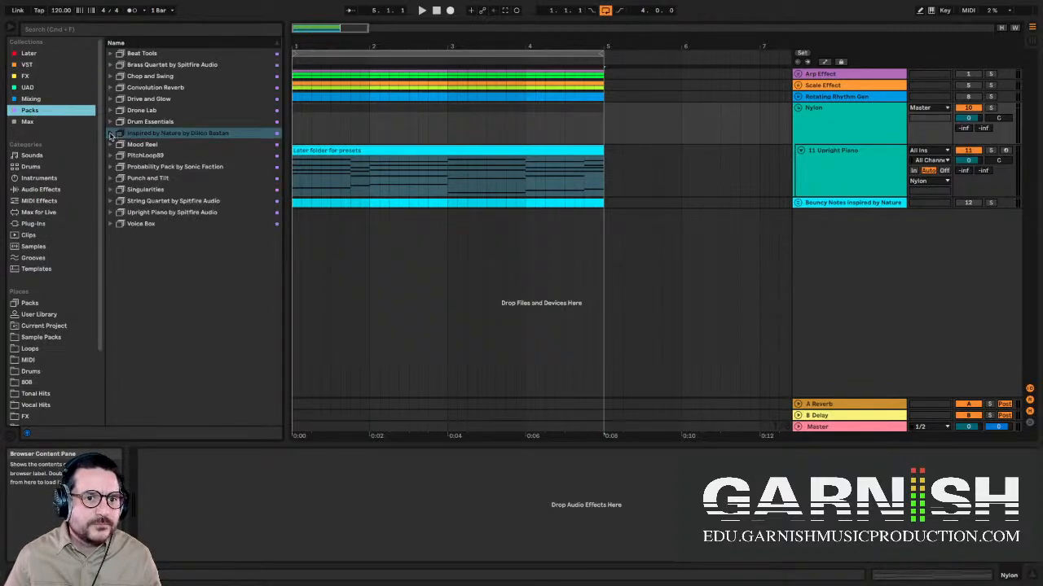
click(110, 134)
click(118, 166)
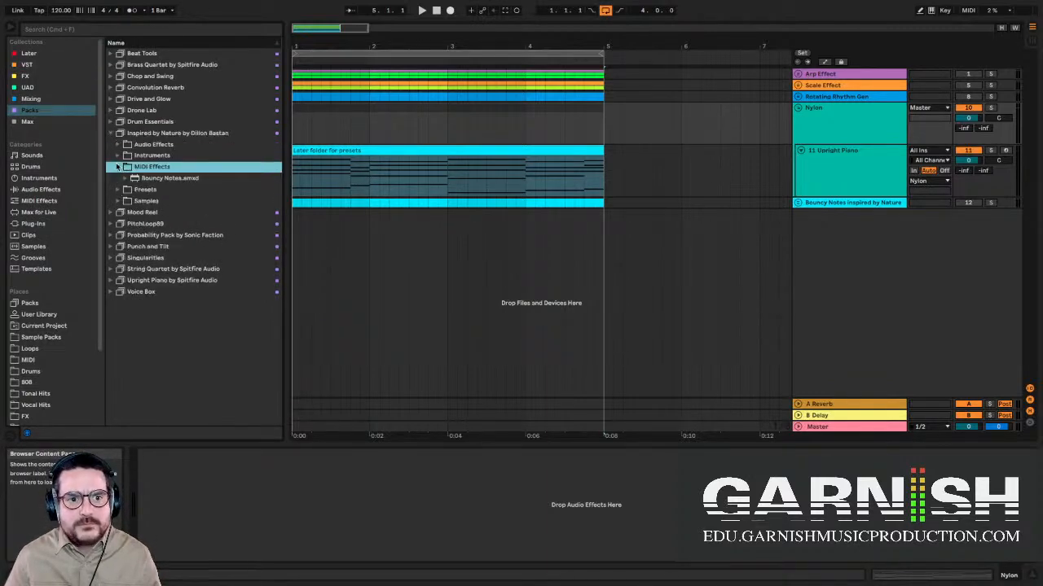
drag(167, 180, 323, 176)
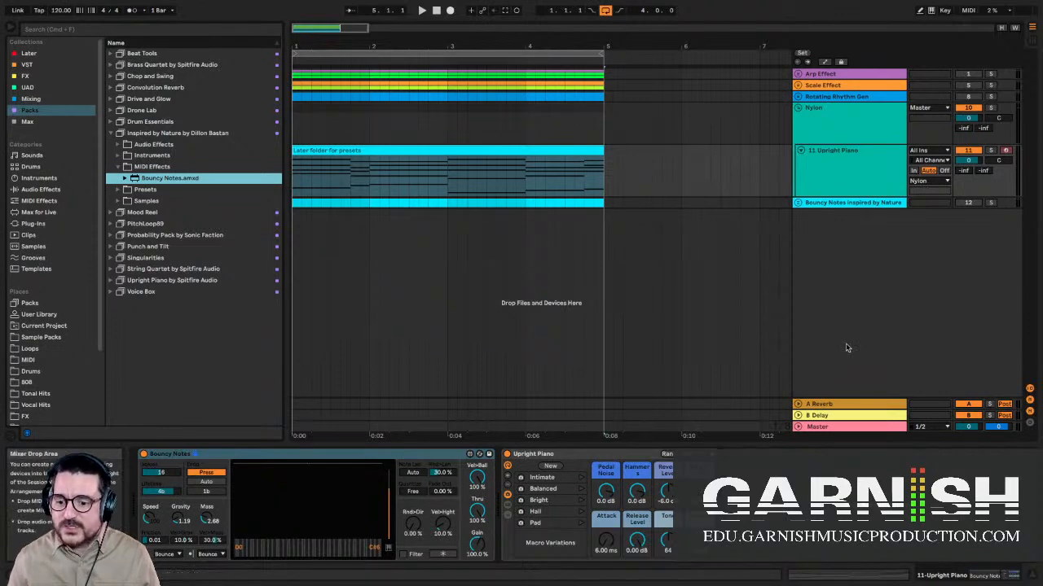
- Play the Upright Piano clip twice through Bouncy Notes, stopping playback each time
click(859, 167)
key(space)
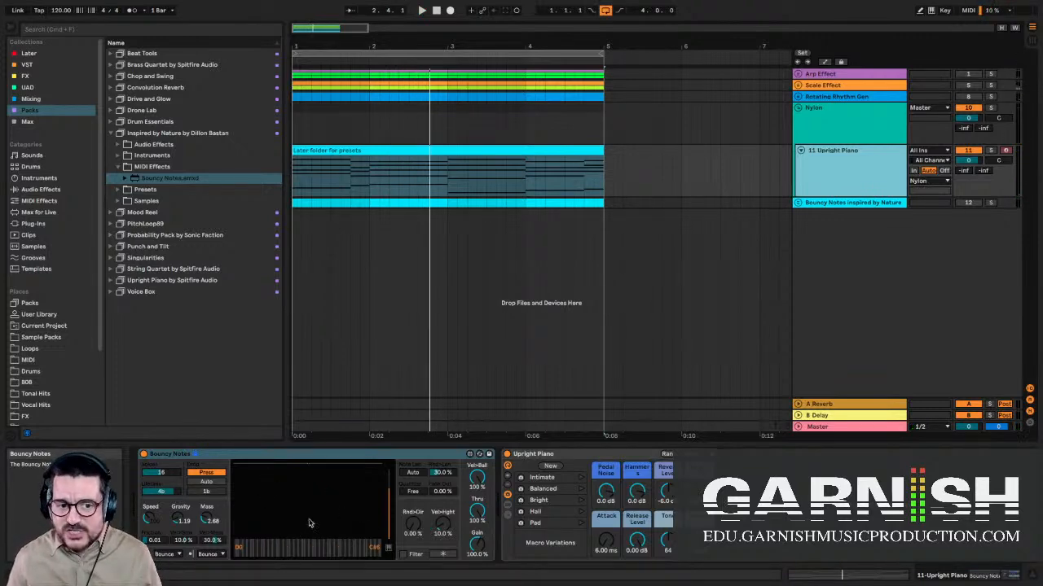
key(space)
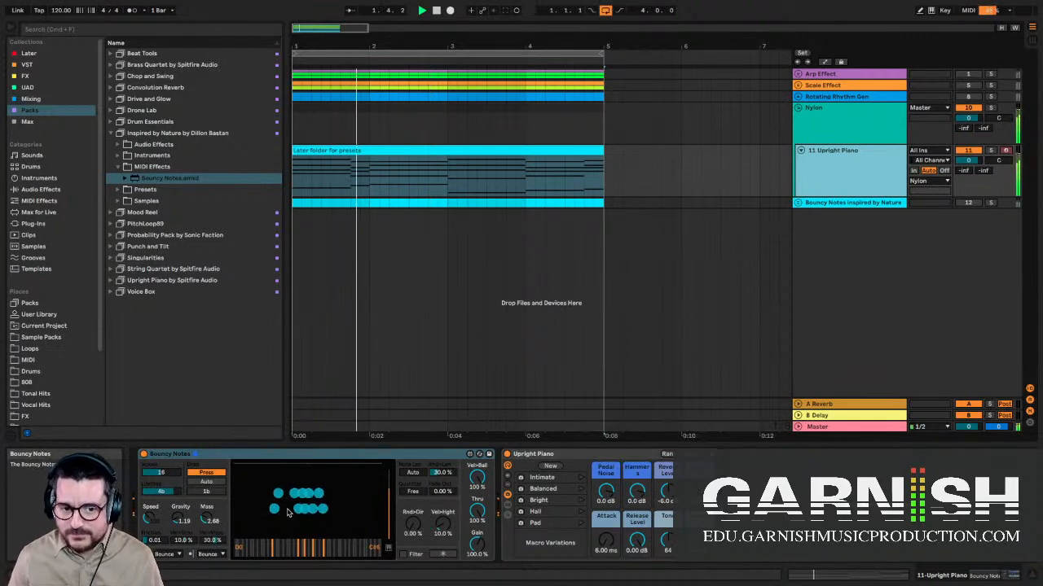
key(space)
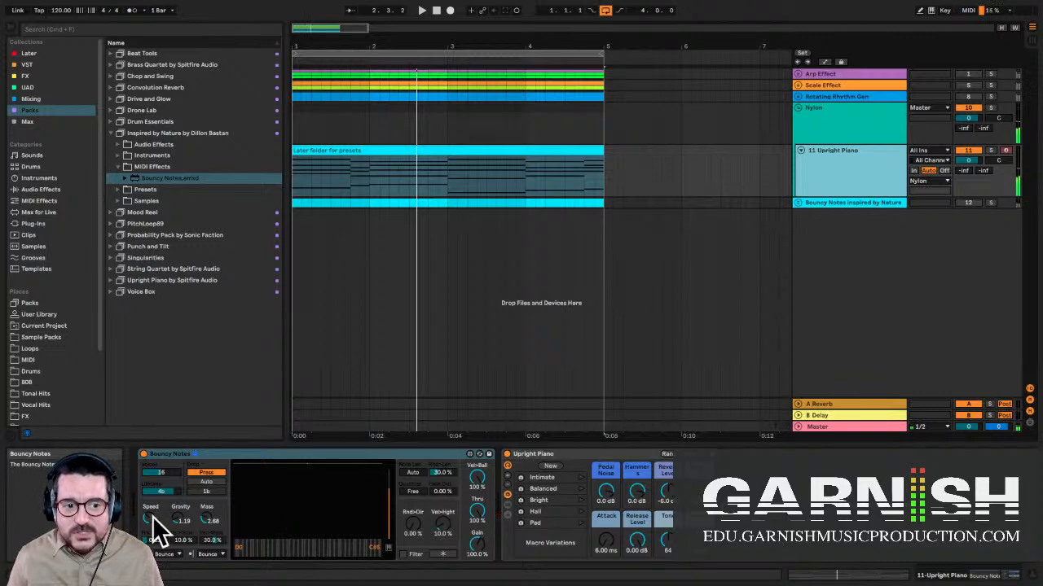
- Reduce the Bouncy Notes ball voices to 5, audition the clip, and stop playback
click(168, 455)
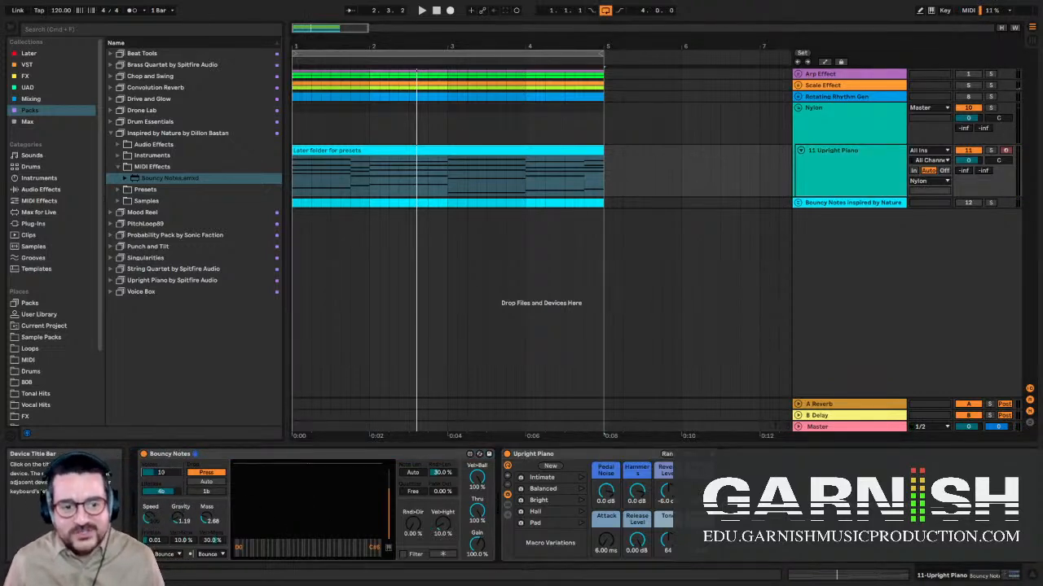
key(space)
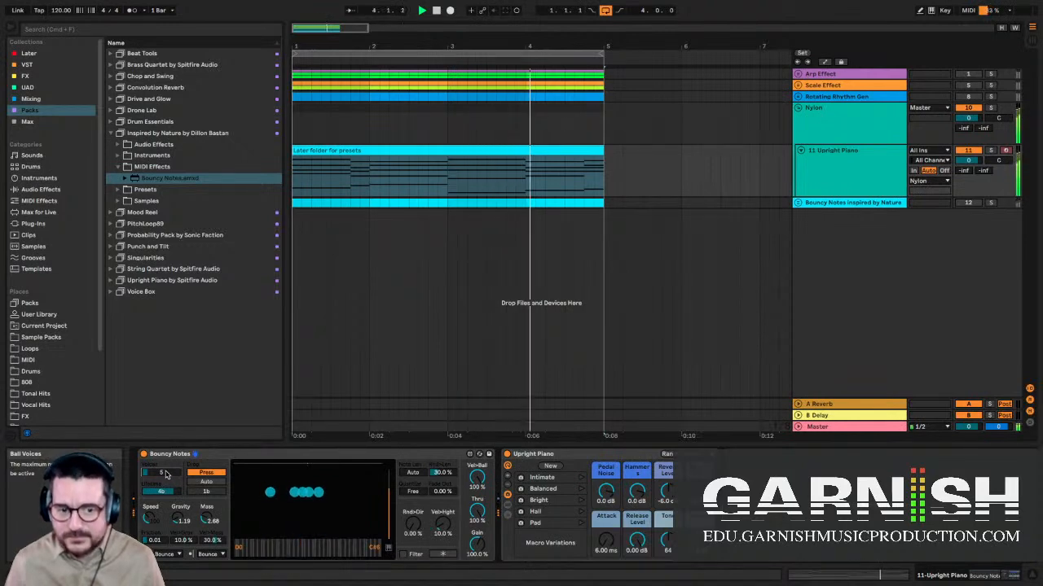
key(space)
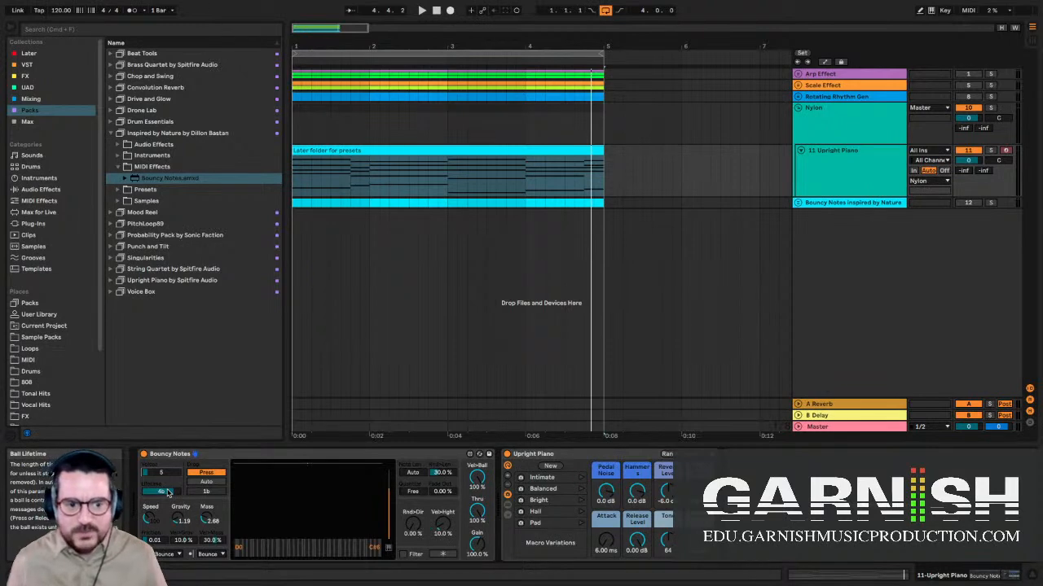
- Set the Bouncy Notes ball lifetime to 1b and audition the clip with the shorter lifetime
drag(168, 492, 168, 499)
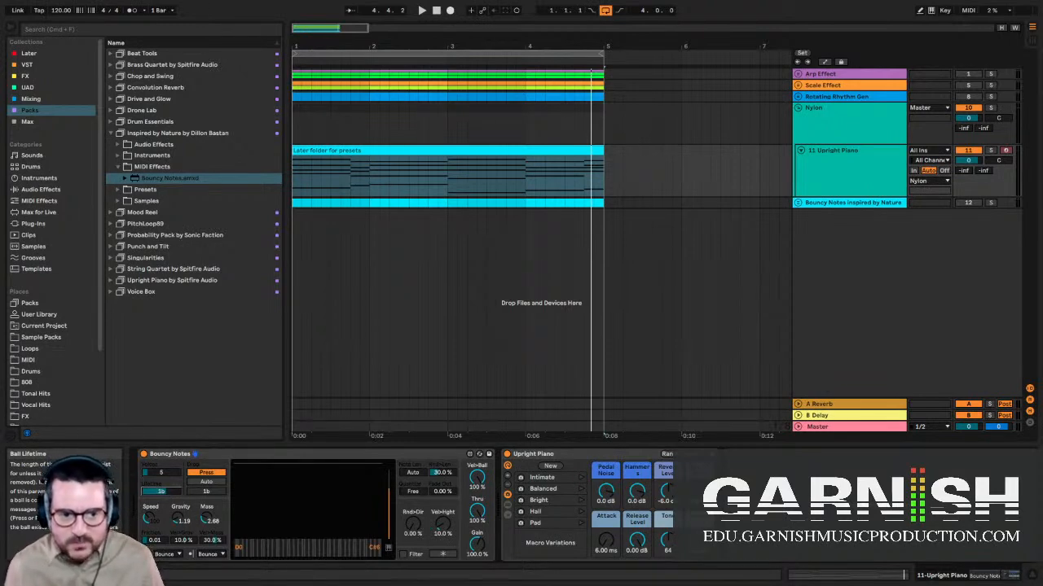
key(space)
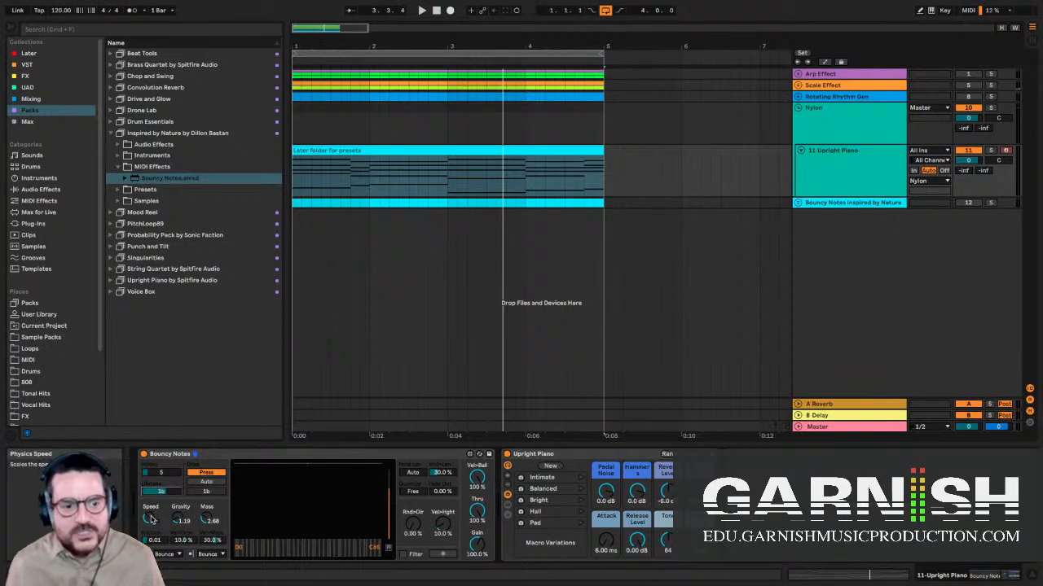
key(space)
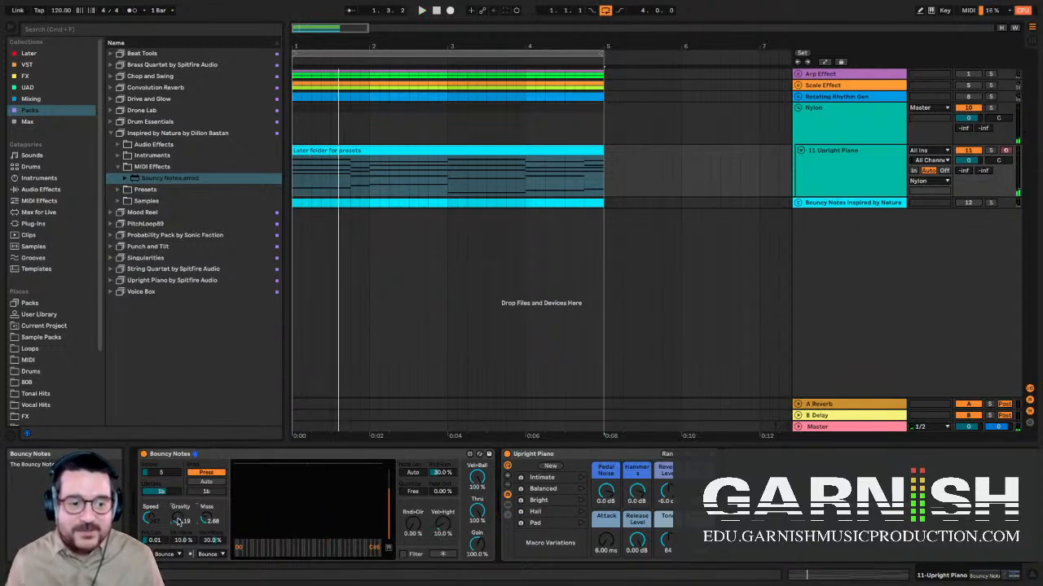
- Audition the clip with the Bouncy Notes gravity at 20.60, stop playback, and lower the gravity to 0.06
key(space)
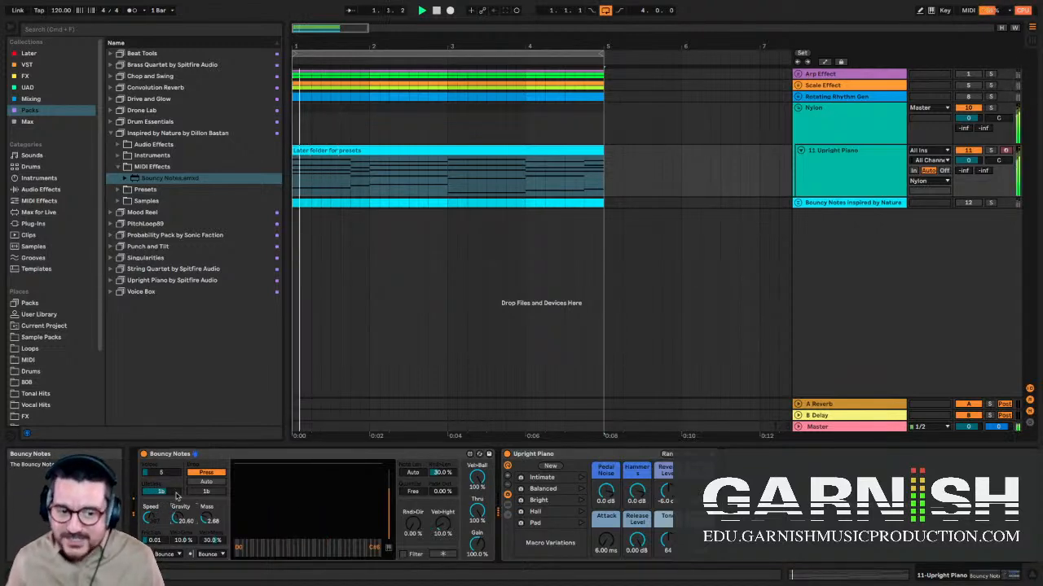
drag(178, 527, 179, 522)
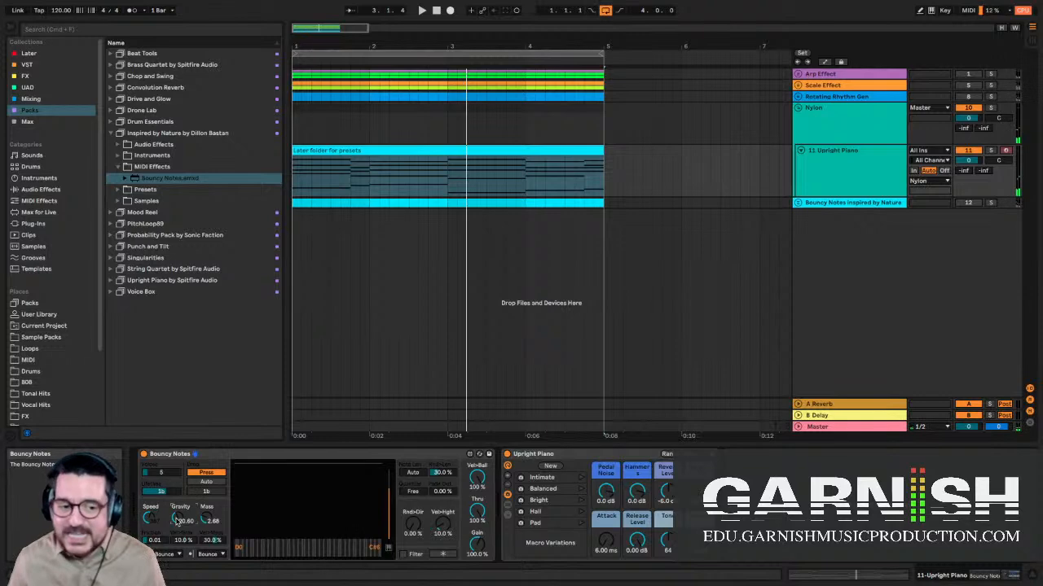
key(space)
drag(179, 520, 175, 511)
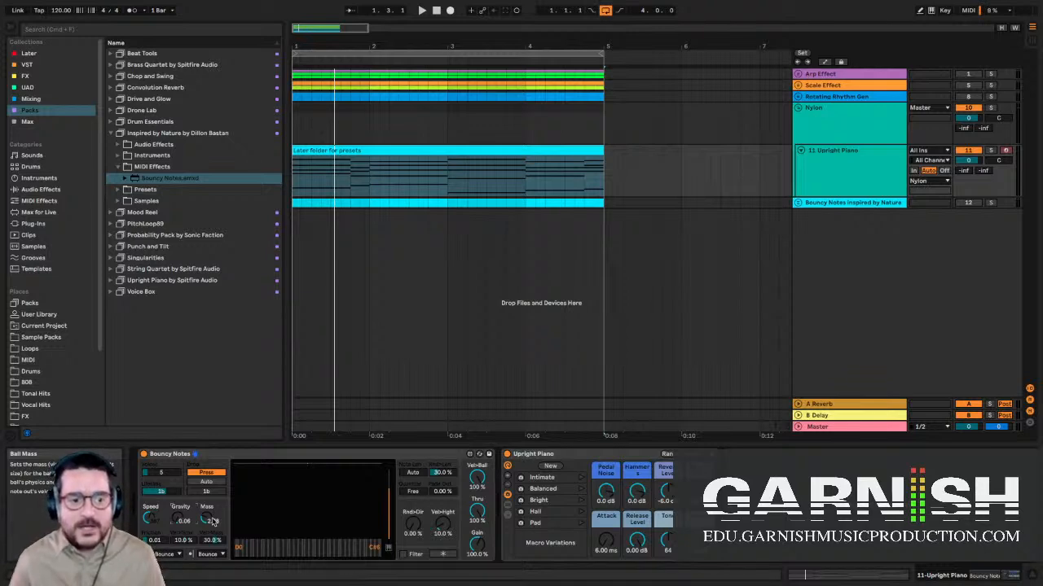
- Play the clip while adjusting the Bouncy Notes ball mass to 4.32 and back down to 3.69, and stop playback
key(space)
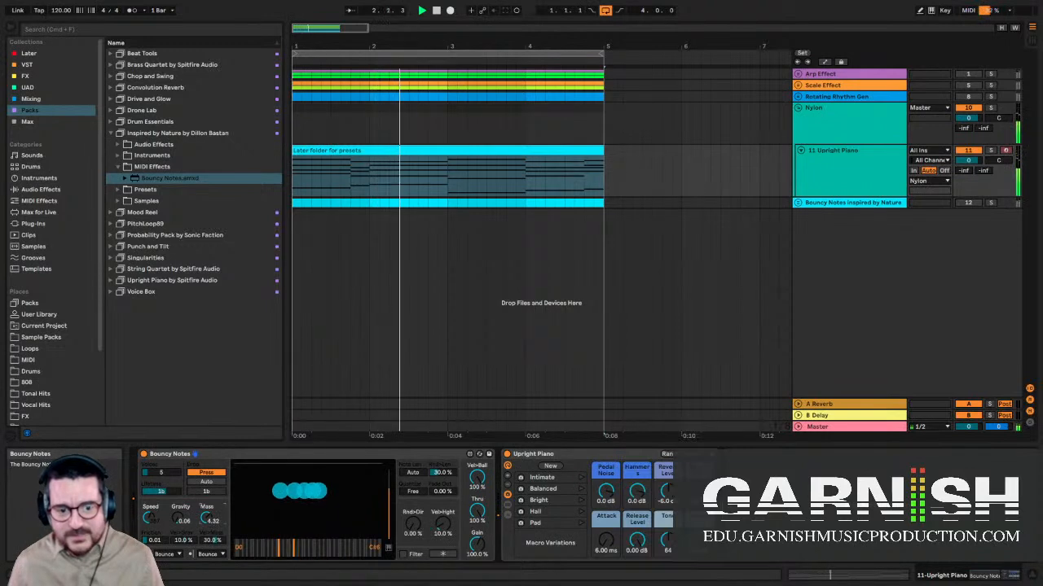
key(space)
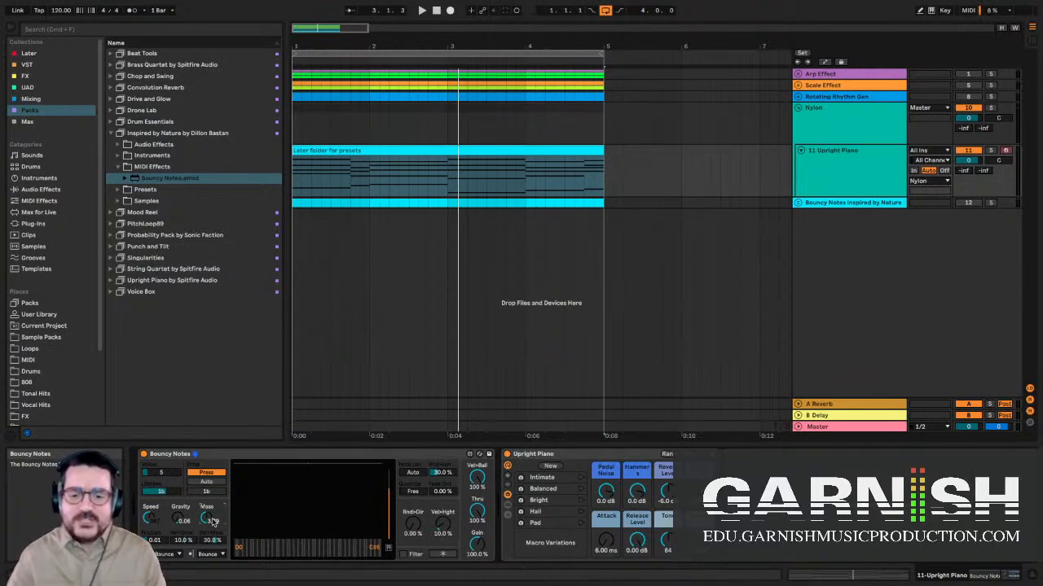
- Fold the Upright Piano track and its Nylon group
click(322, 454)
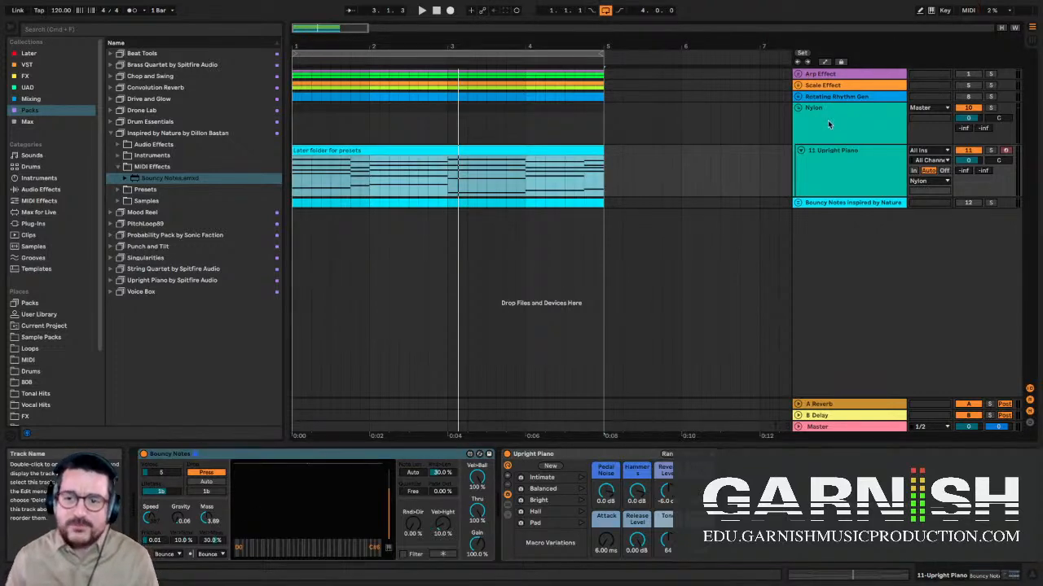
click(801, 150)
click(798, 109)
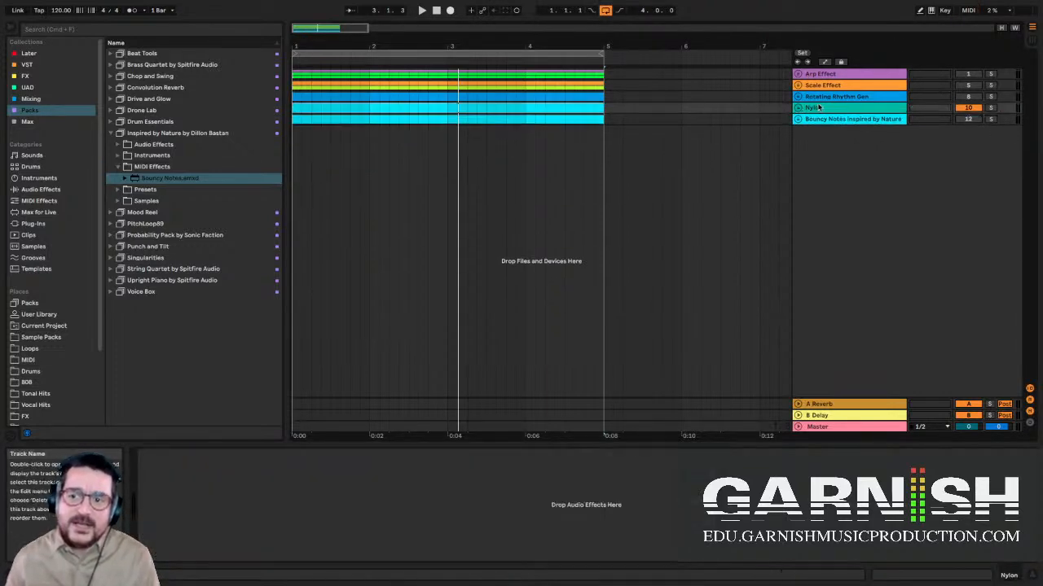
- Look through Live's built-in MIDI effects in the browser, from Velocity up to Chord
click(46, 200)
click(144, 201)
click(146, 179)
click(143, 155)
click(148, 122)
click(148, 99)
click(148, 88)
click(147, 77)
click(142, 65)
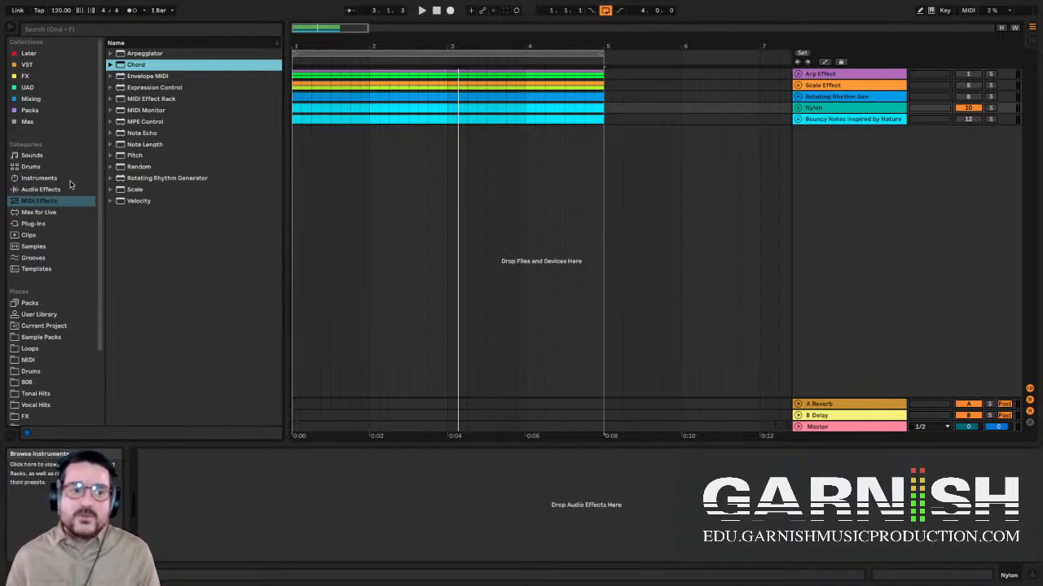
- Expand the Max MIDI Effect folder under Max for Live and look through its list of devices
click(53, 213)
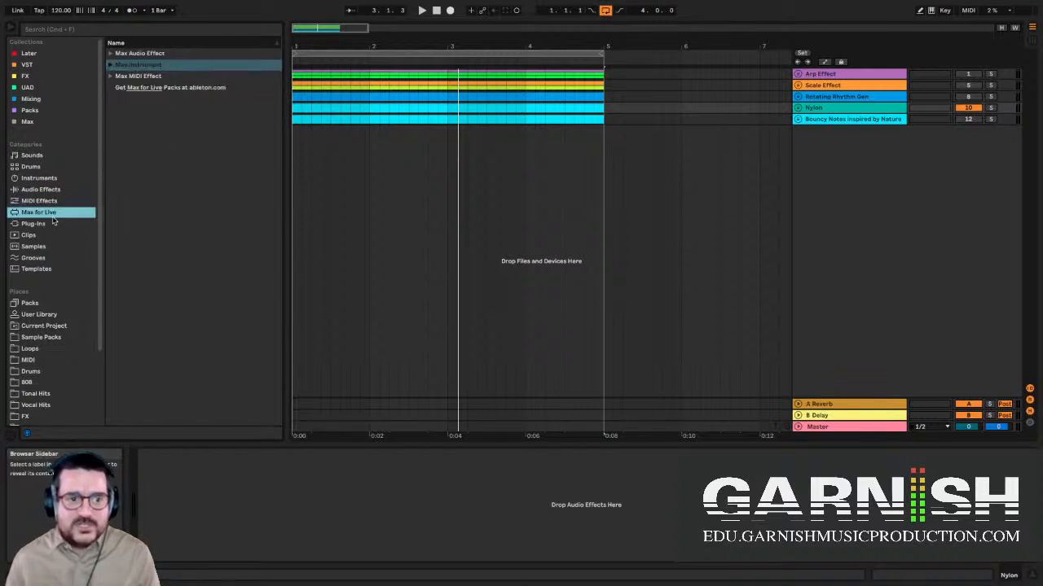
click(109, 76)
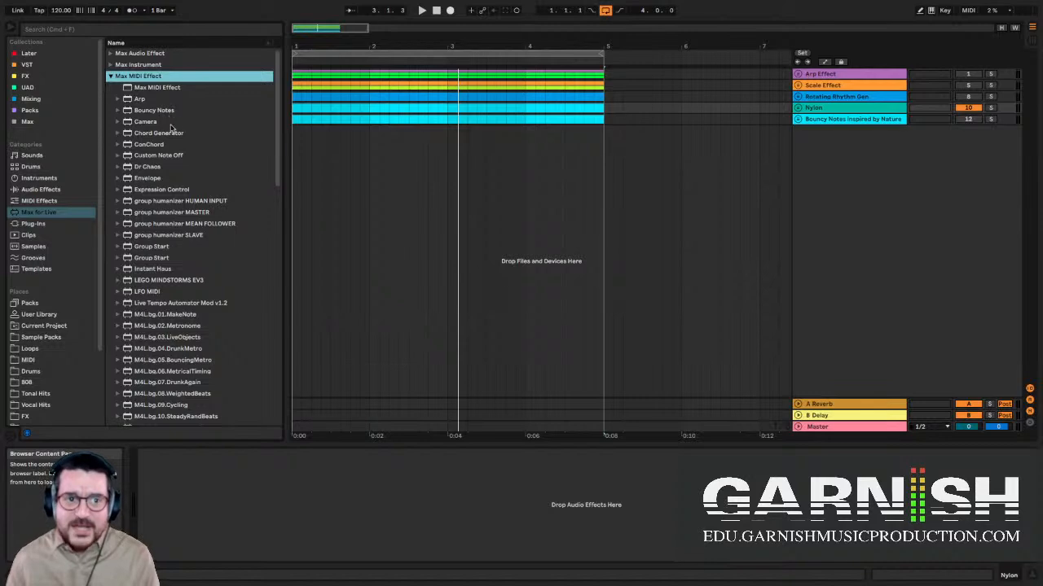
scroll(171, 135, down, 10)
scroll(171, 135, down, 5)
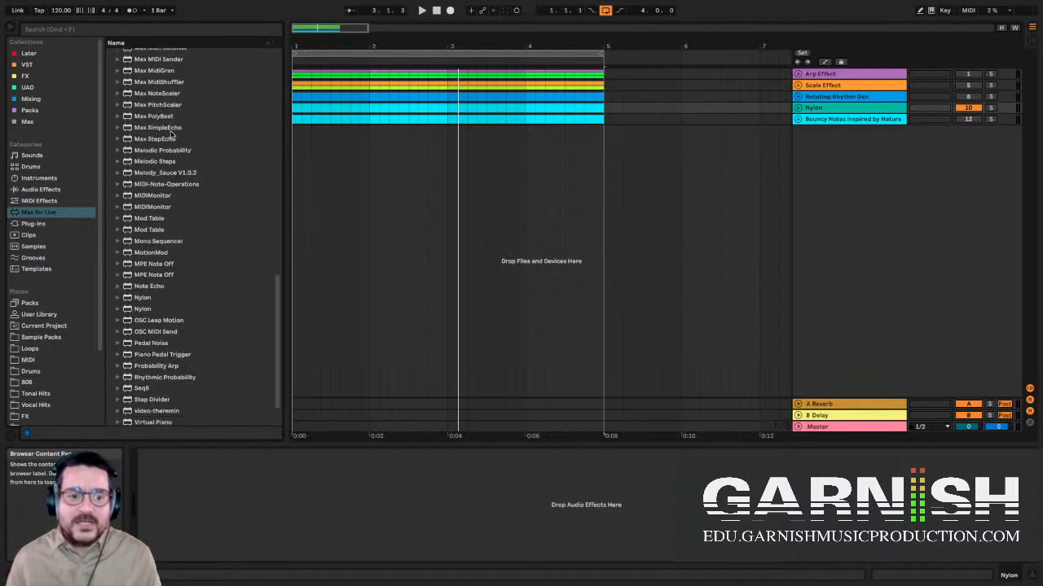
scroll(174, 124, up, 12)
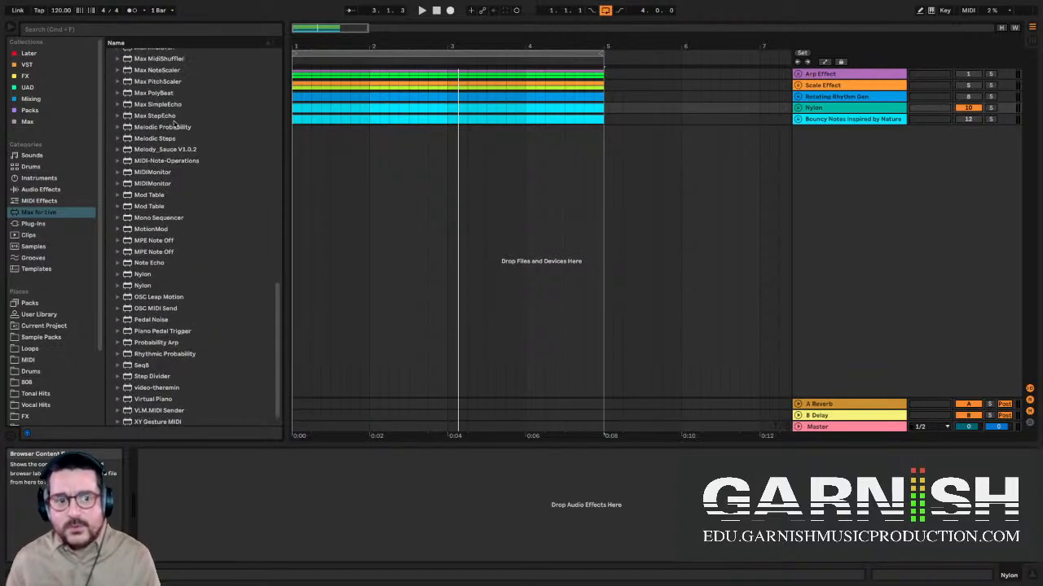
click(180, 147)
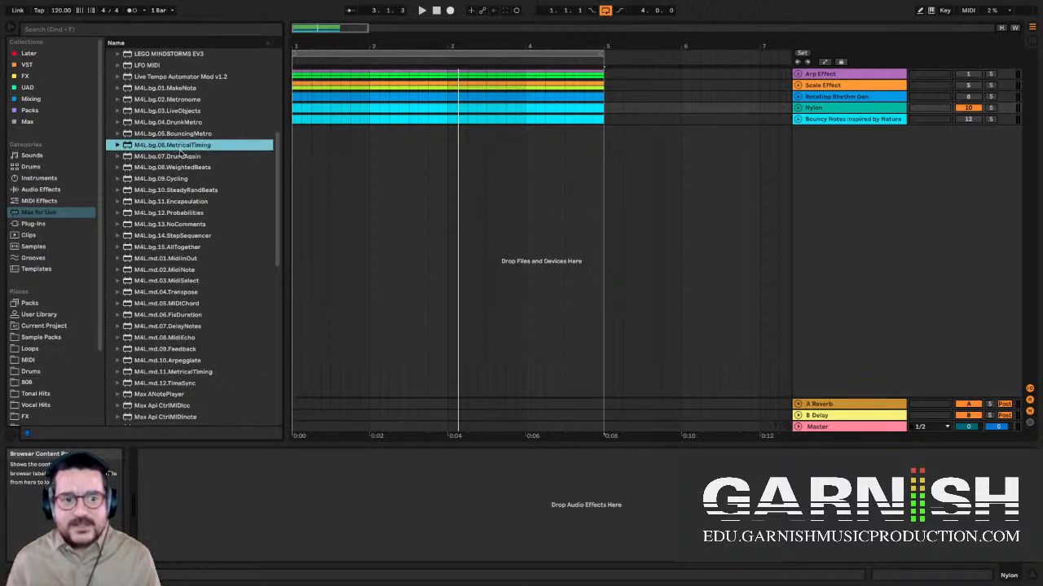
- Open the Max collection in the browser and briefly show the label editing checkboxes
scroll(180, 147, up, 5)
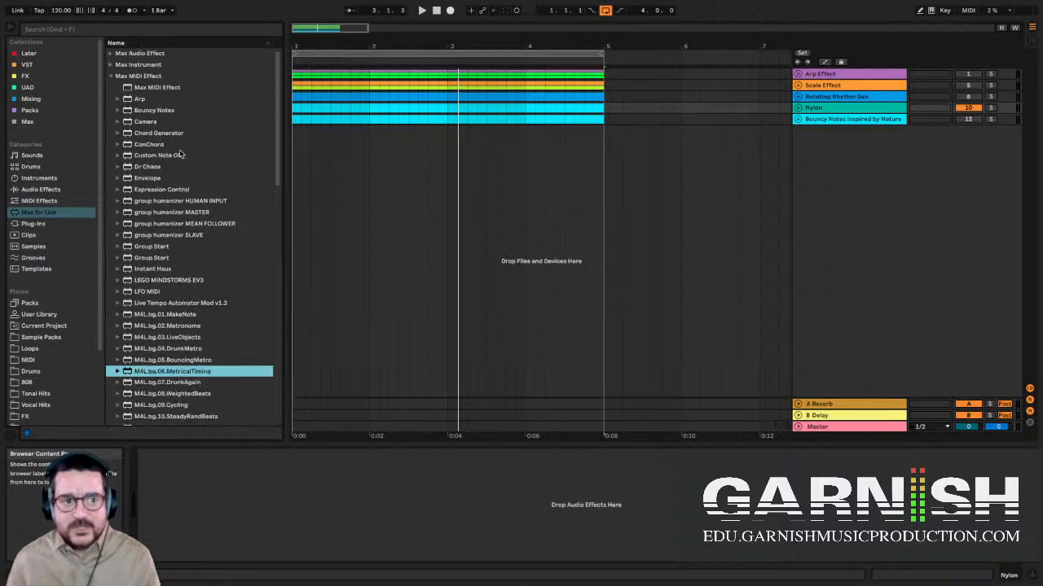
click(50, 123)
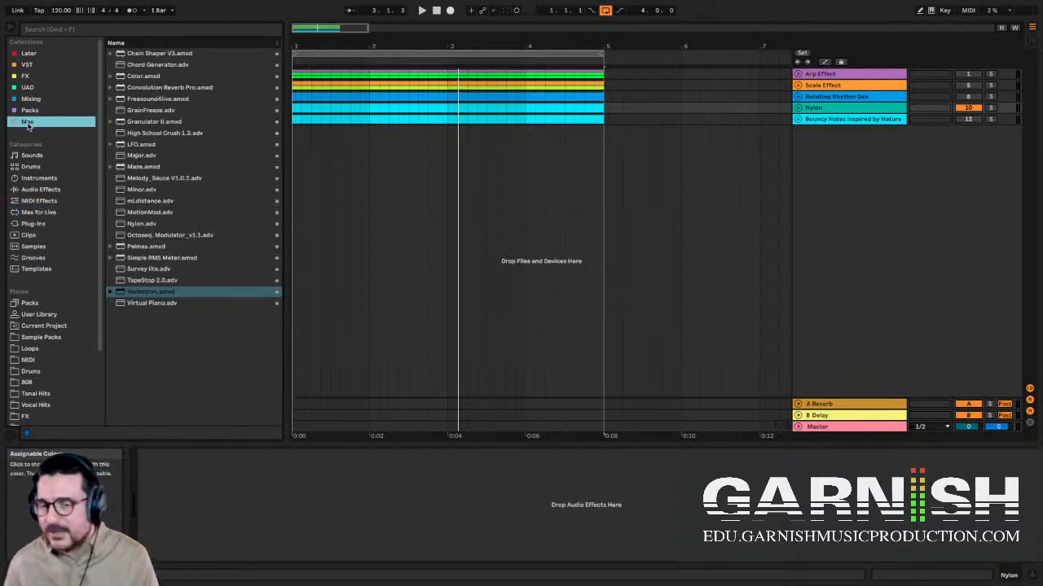
click(84, 43)
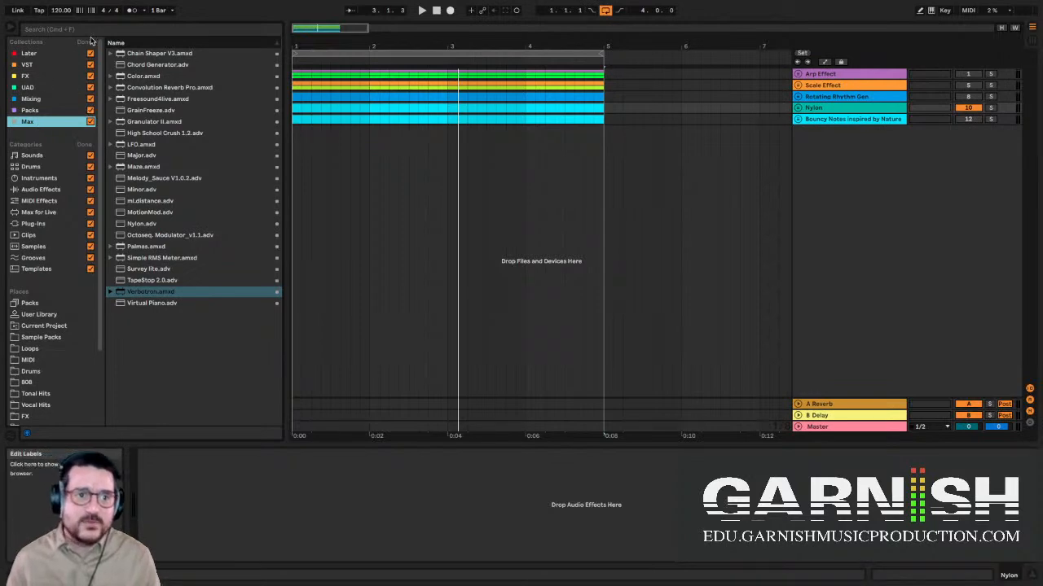
click(85, 42)
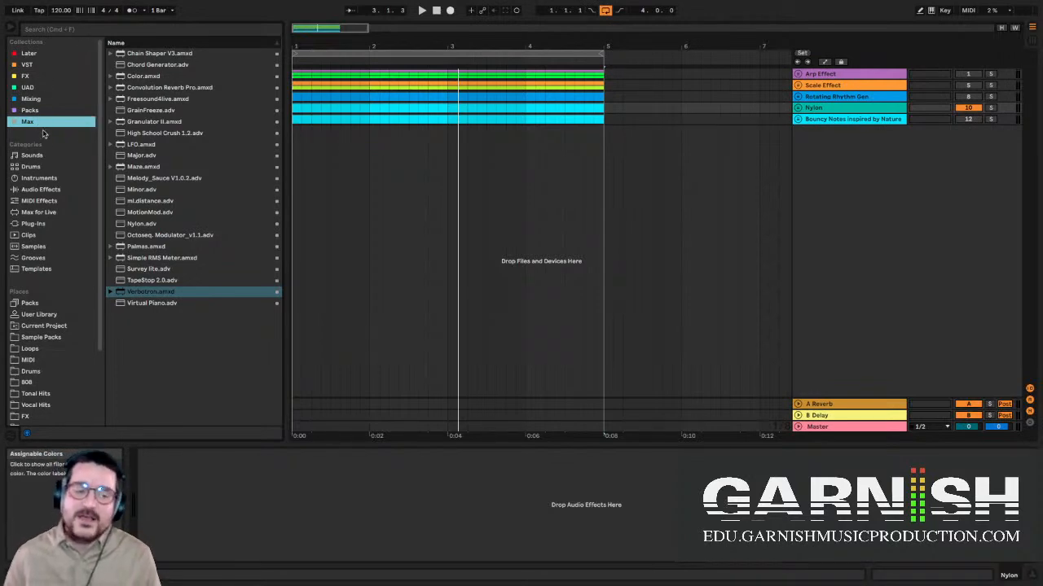
- Look through the MIDI Effects and Max for Live categories again and collapse the Max MIDI Effect folder
click(52, 200)
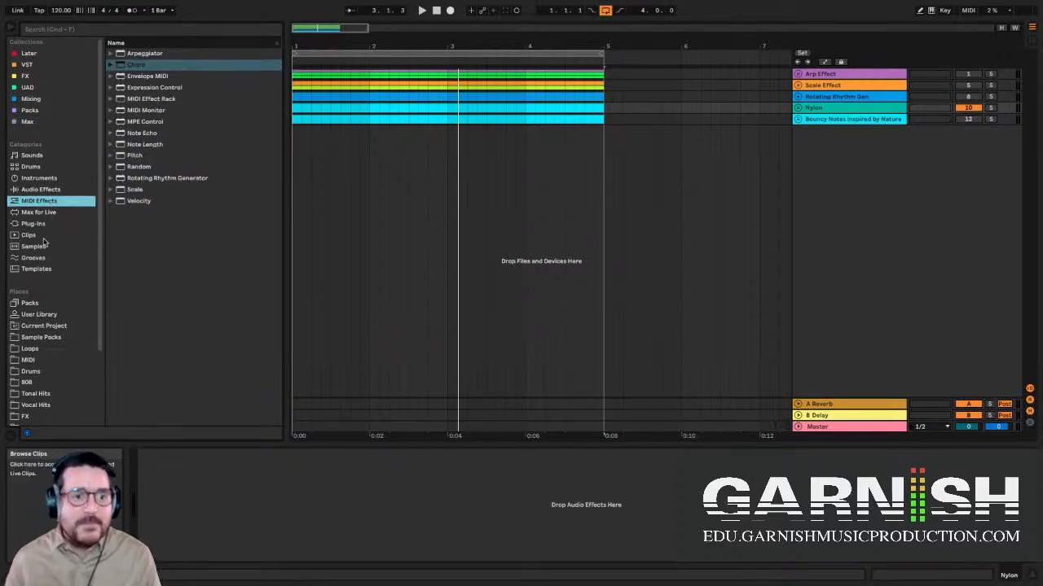
click(44, 213)
scroll(166, 210, down, 10)
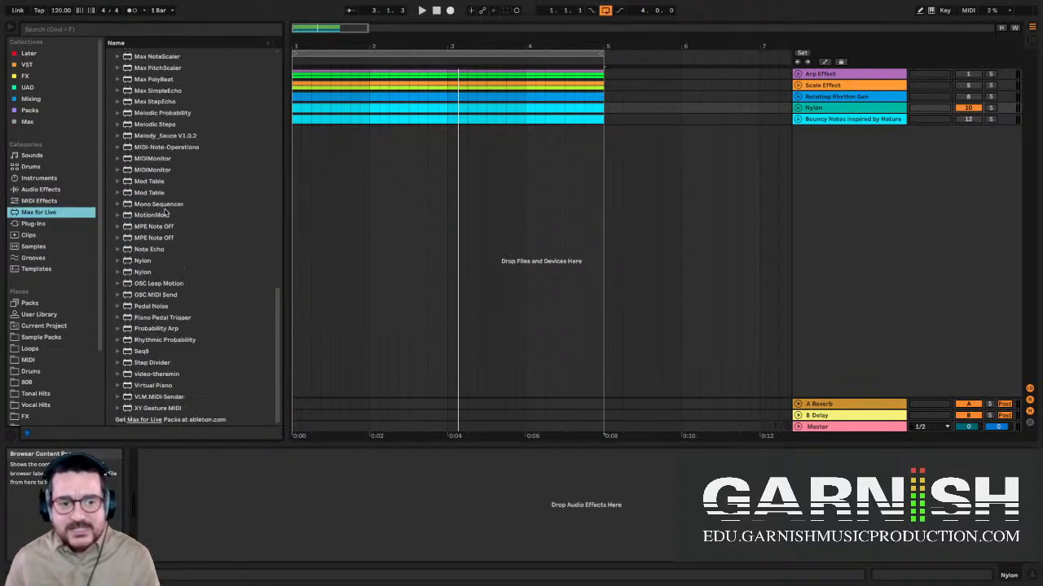
scroll(165, 211, up, 15)
click(111, 76)
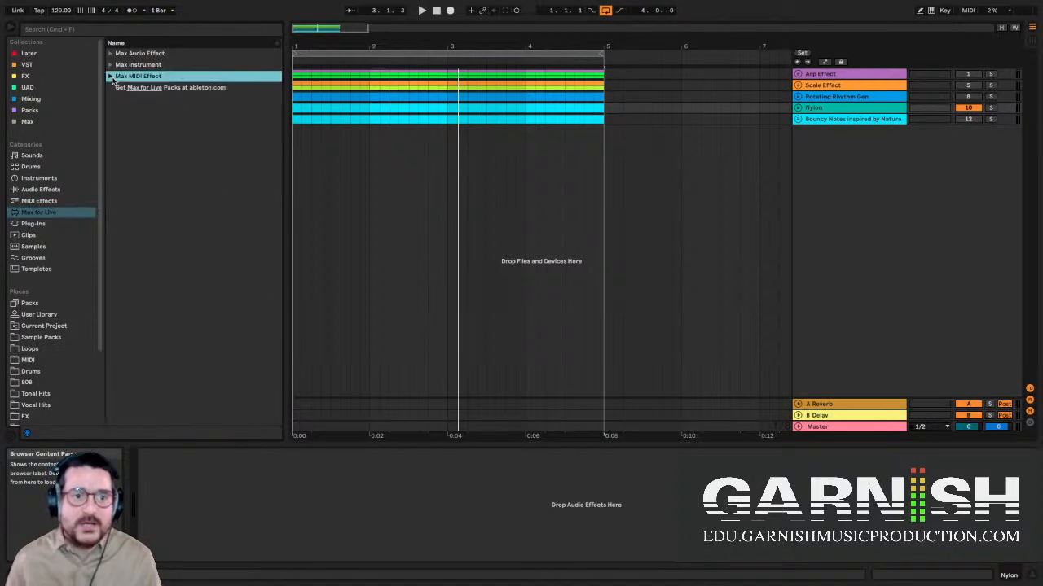
- Look through the devices saved in the Max collection, including Chain Shaper, Granulator II, MotionMod, Nylon and TapeStop 2.0
click(38, 122)
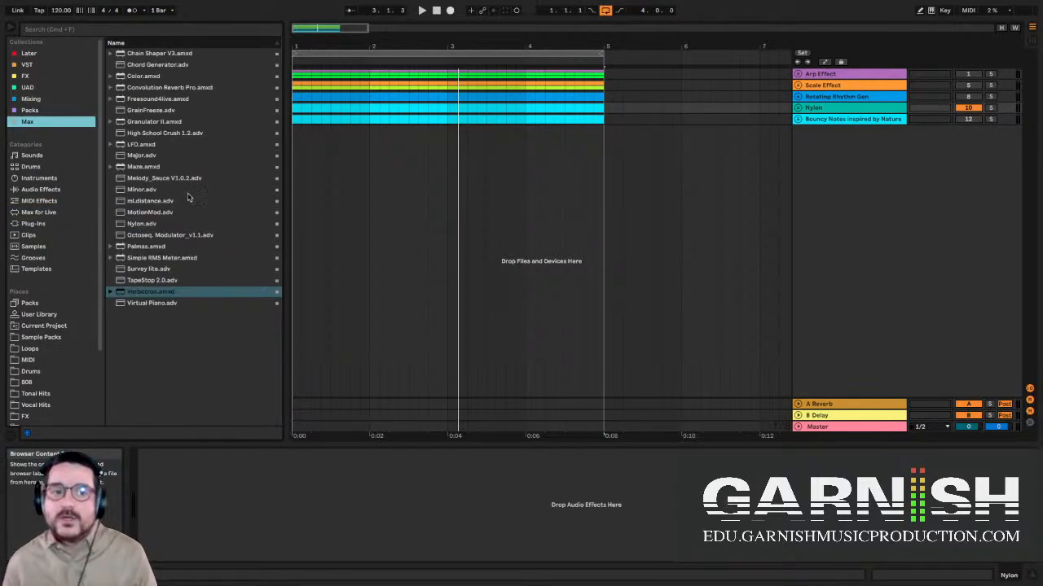
click(166, 134)
click(166, 111)
click(168, 88)
click(165, 54)
click(167, 65)
click(163, 112)
click(171, 167)
click(171, 212)
click(172, 225)
click(175, 236)
click(159, 224)
click(160, 212)
click(157, 200)
click(157, 189)
click(160, 177)
click(158, 166)
click(155, 155)
click(156, 145)
click(163, 122)
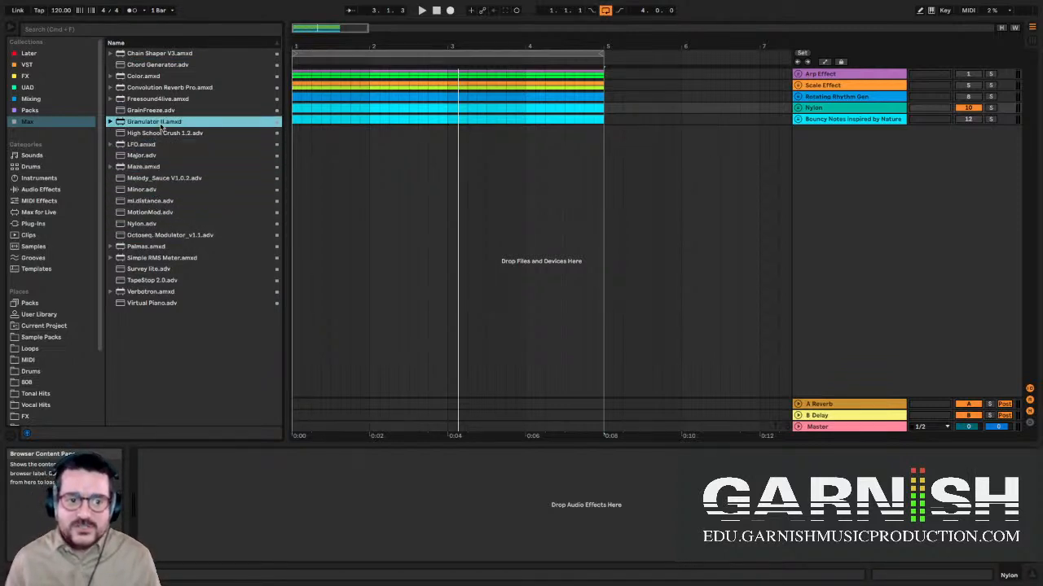
click(170, 282)
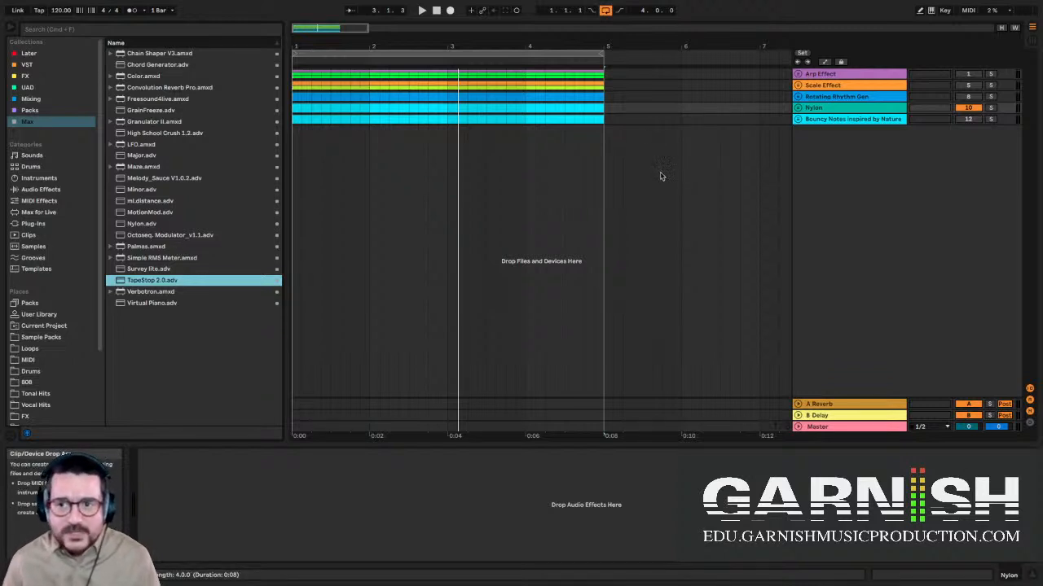
scroll(700, 147, right, 1)
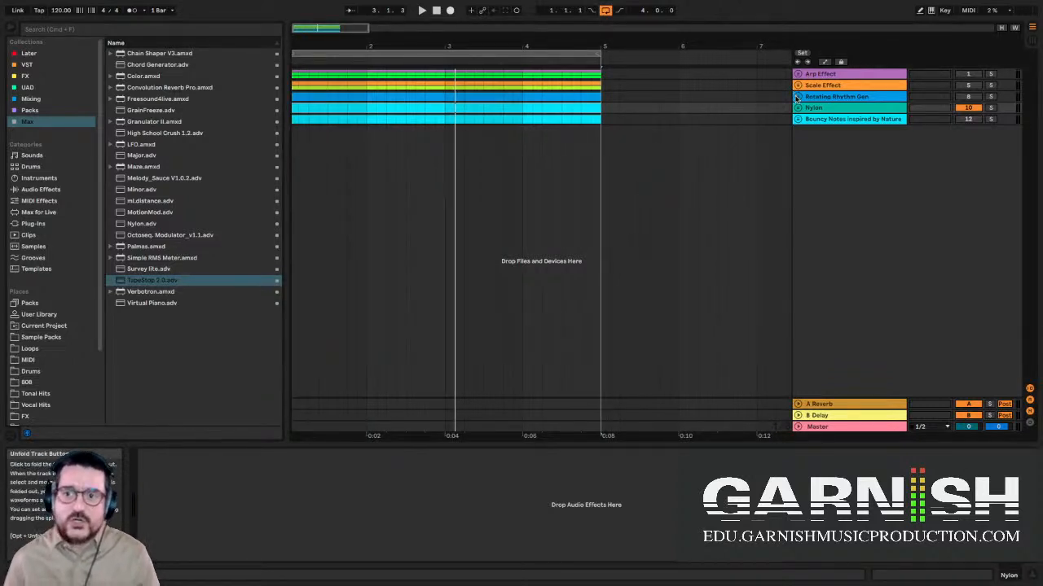
click(797, 96)
click(797, 139)
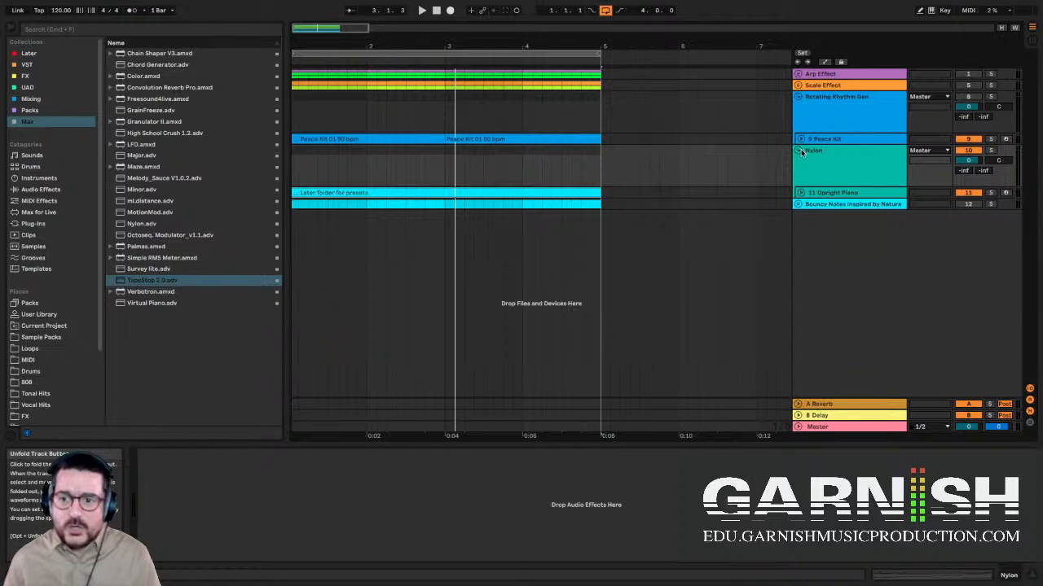
click(799, 139)
click(800, 140)
click(800, 139)
click(797, 96)
- Unfold the Arp Effect group and compare the device chains of its Hi Hat Arp and two Arp Melody tracks
click(798, 74)
click(814, 91)
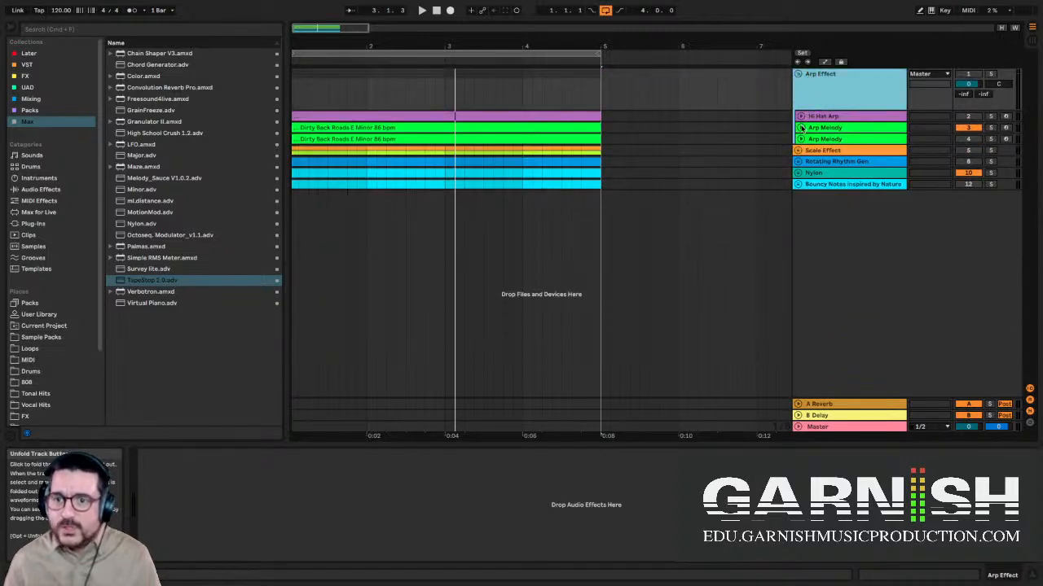
click(801, 139)
click(801, 128)
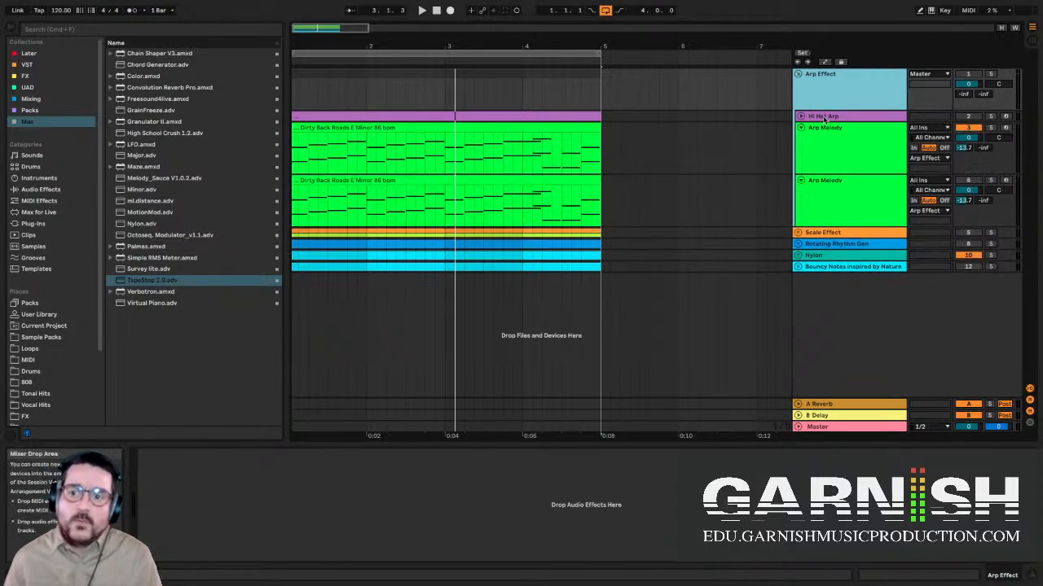
click(823, 118)
click(801, 127)
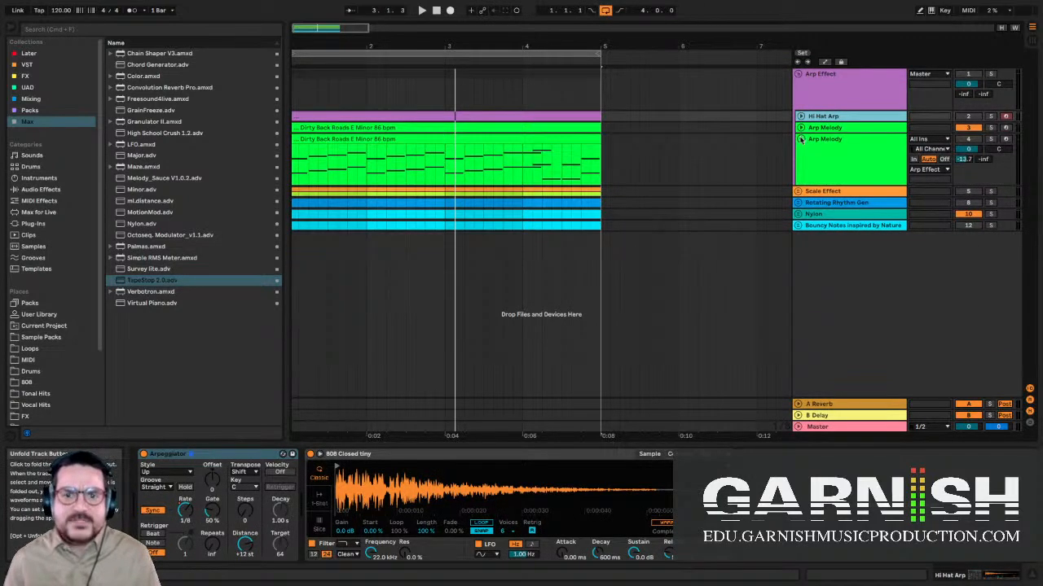
click(801, 140)
click(821, 139)
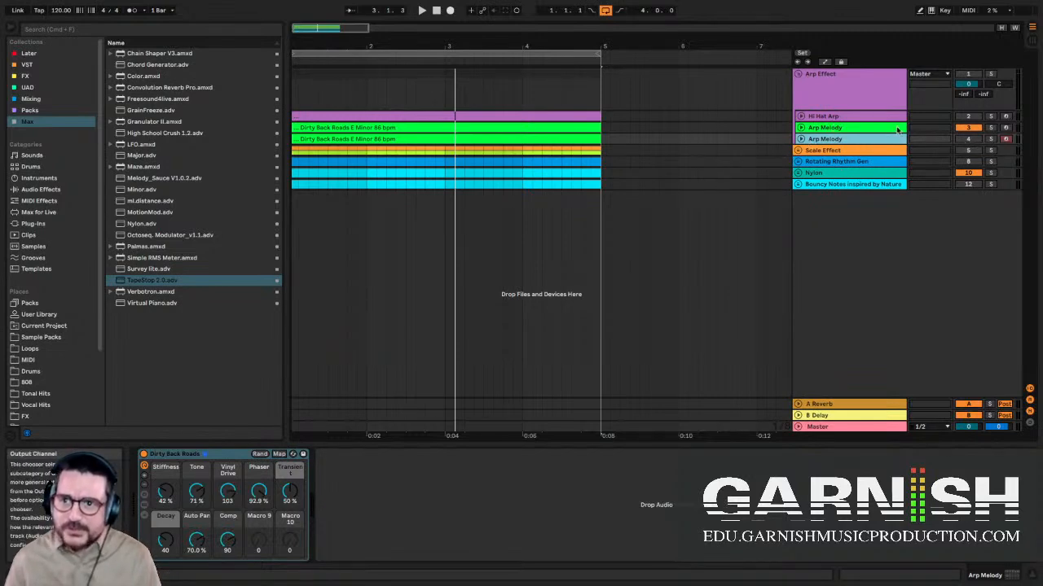
click(811, 128)
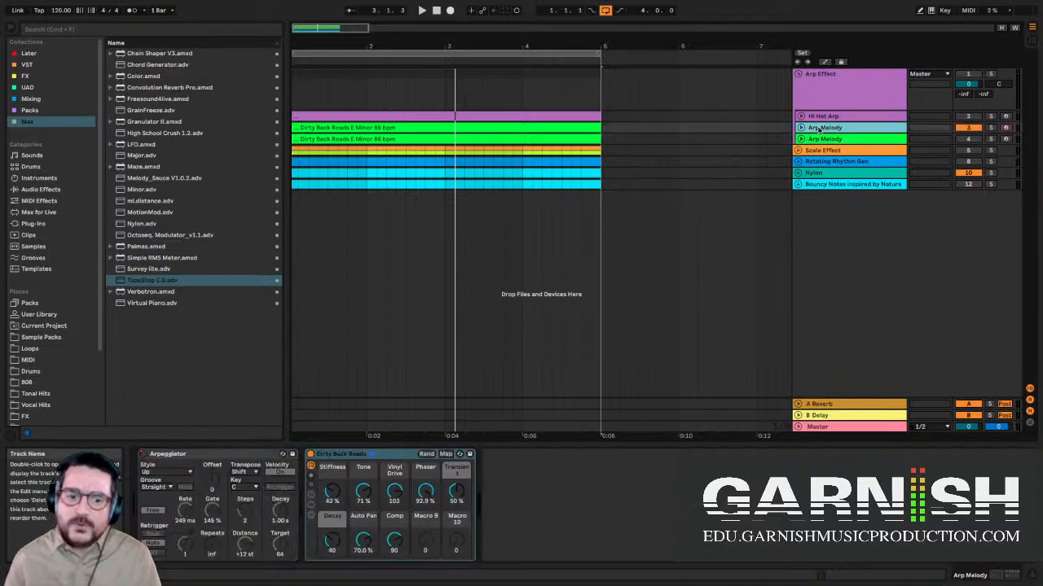
- Unfold both Arp Melody tracks and delete the one without an Arpeggiator
click(801, 138)
click(801, 129)
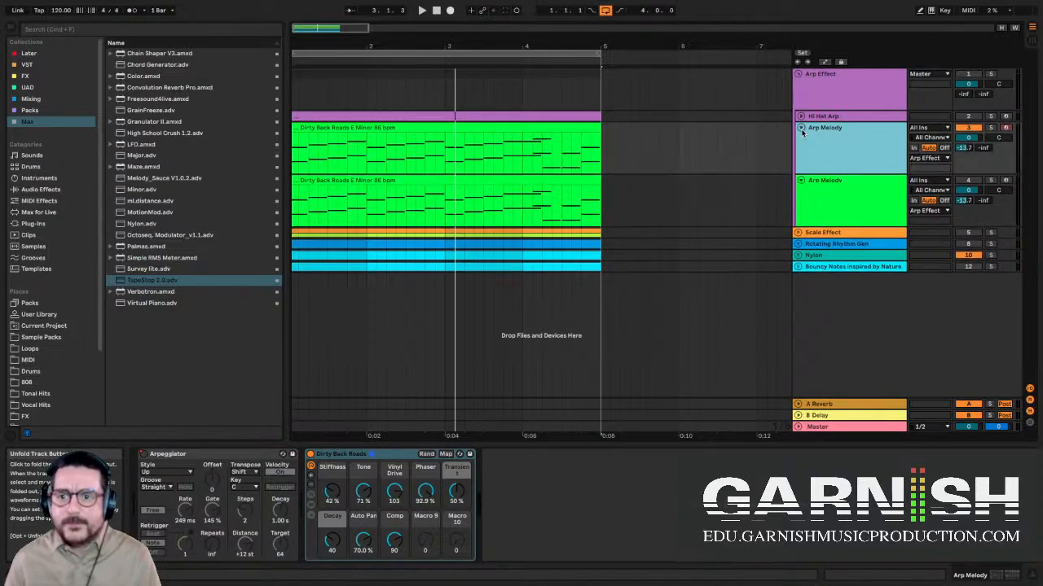
click(835, 196)
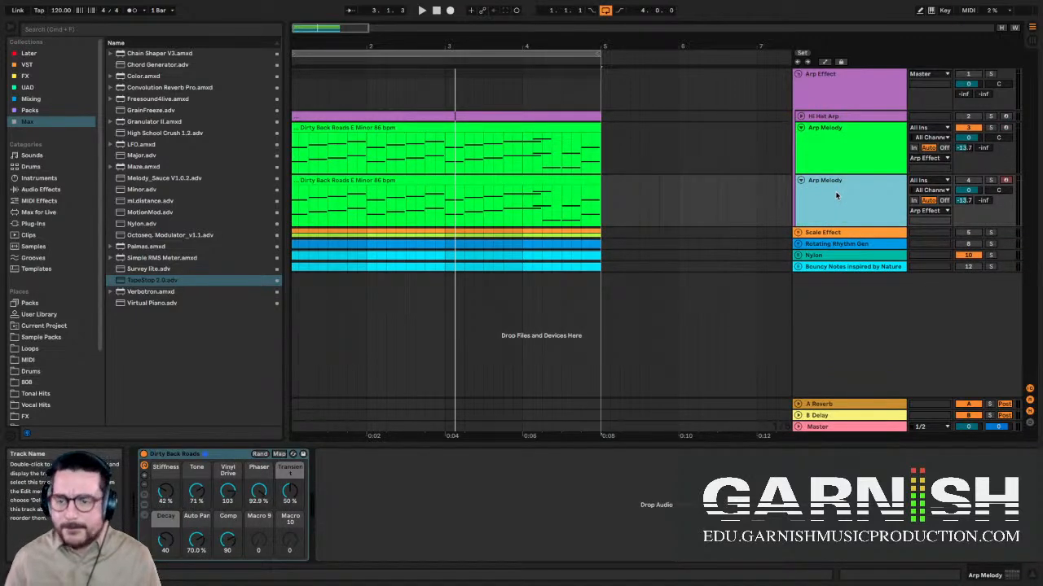
key(Delete)
click(849, 148)
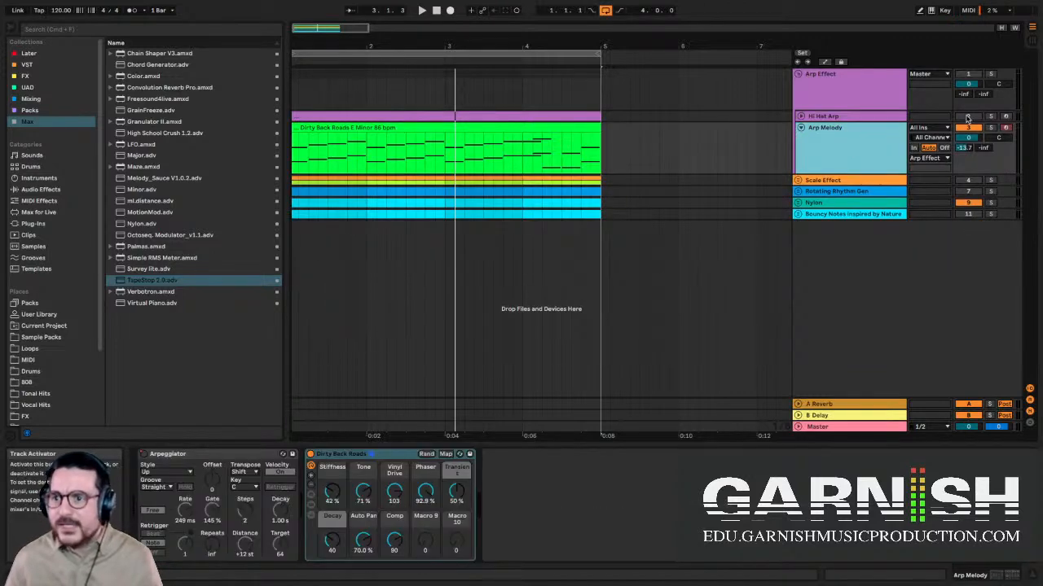
- Activate the Arp Effect group and increase the height of the Arp Melody track
click(969, 74)
click(838, 130)
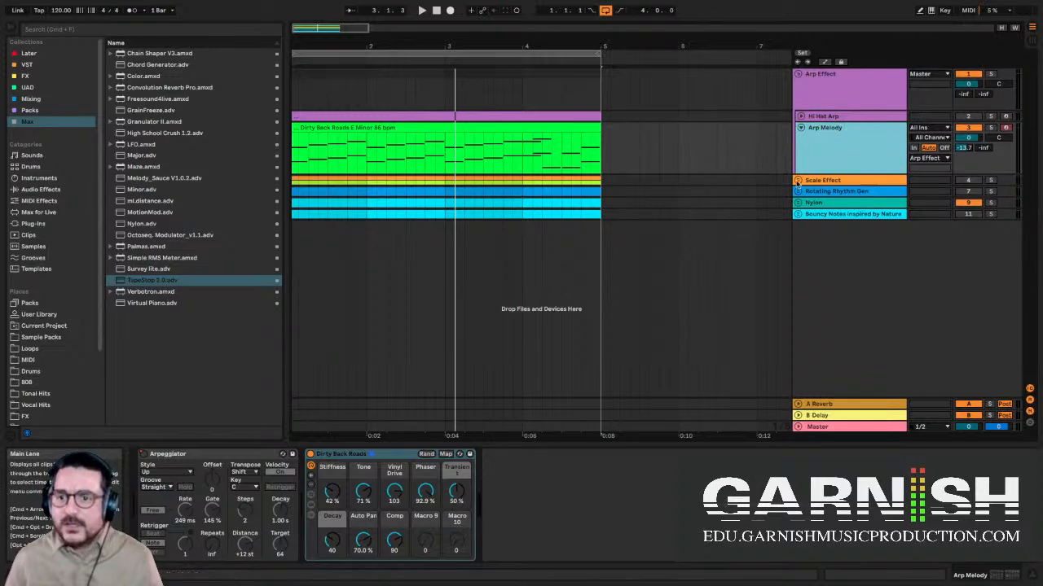
drag(804, 172, 804, 203)
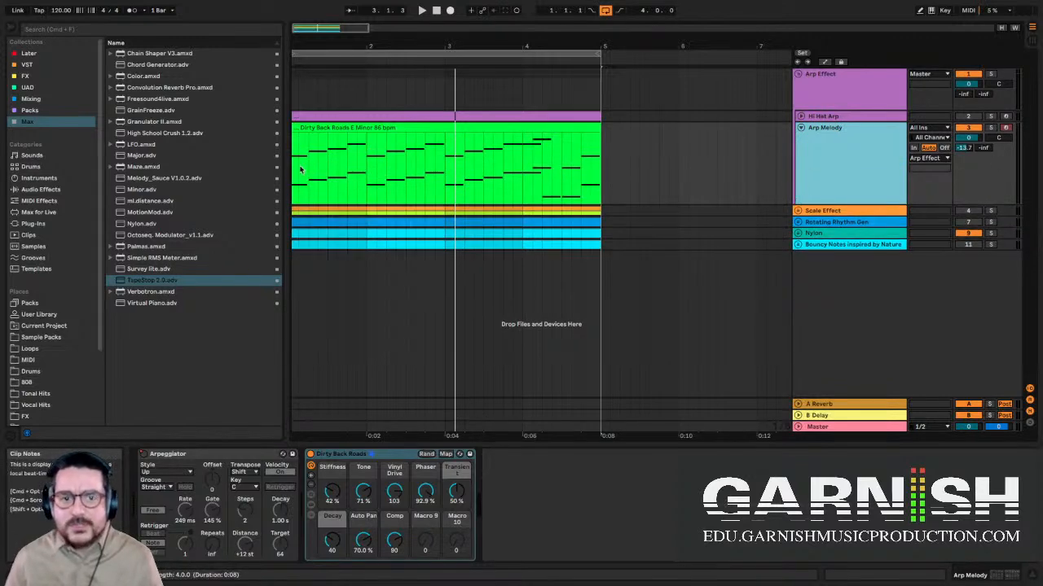
- Deactivate the Nylon group and play the Arp Melody clip from the start of bar 1
click(295, 175)
scroll(295, 175, right, 1)
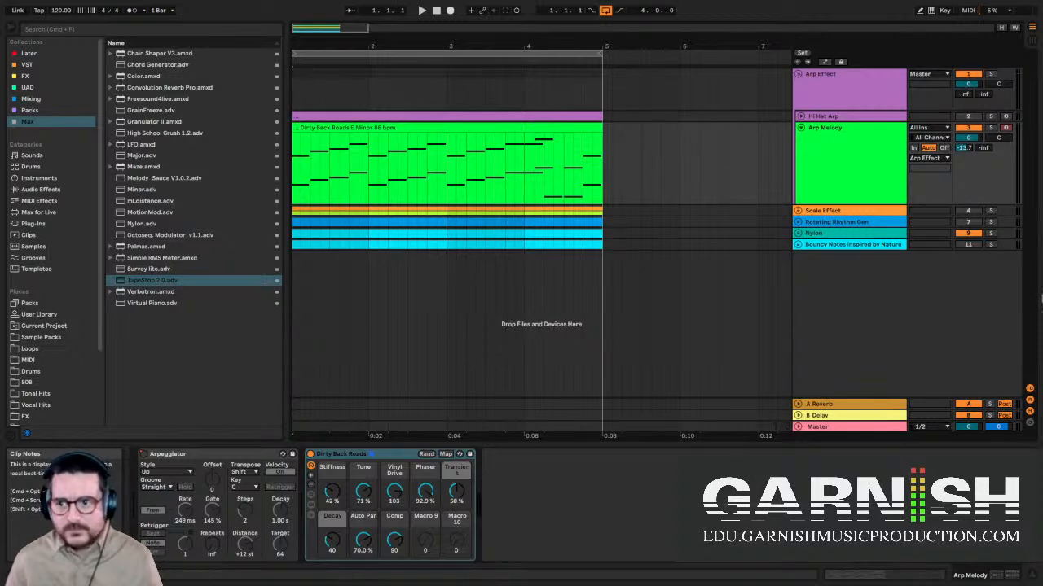
key(space)
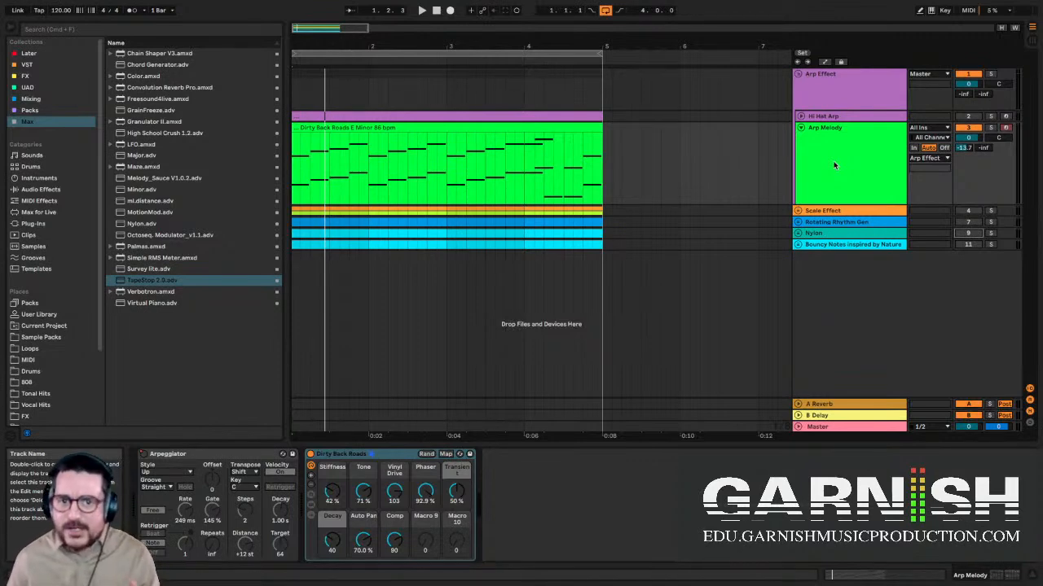
- Open the Dirty Back Roads E Minor clip on the Arp Melody track in an enlarged note editor
mouse_move(300, 179)
mouse_down()
mouse_move(601, 174)
mouse_move(286, 181)
mouse_up()
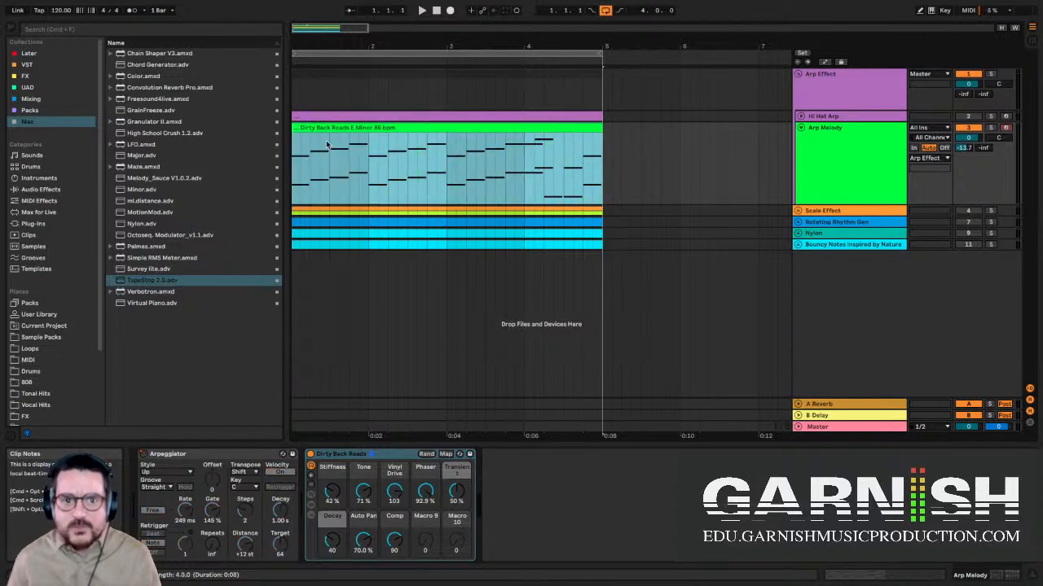
double_click(325, 128)
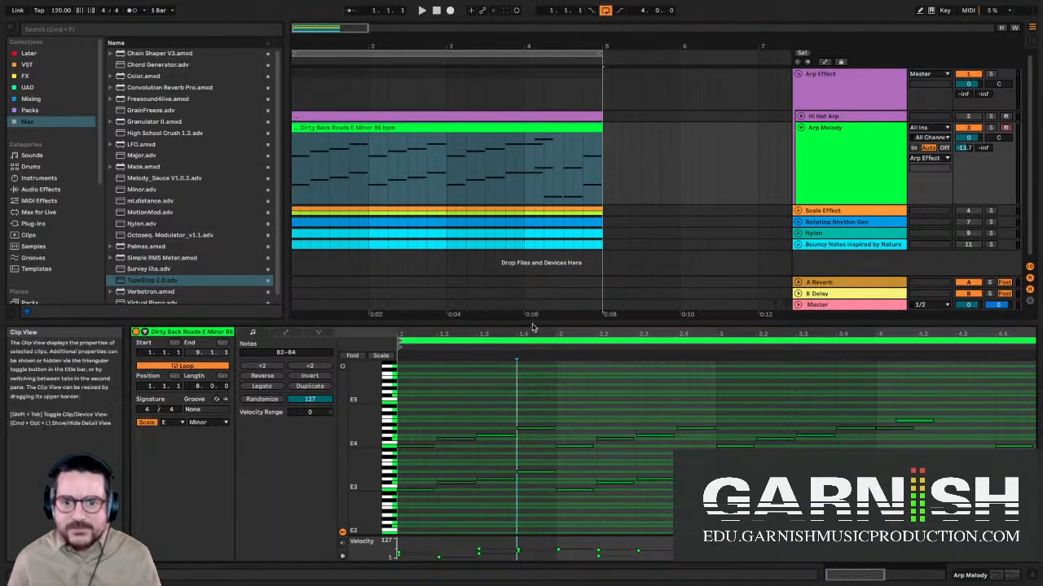
drag(534, 325, 543, 101)
- Turn off the clip's Scale setting and play the melody into bar 2 with its notes magnified
key(space)
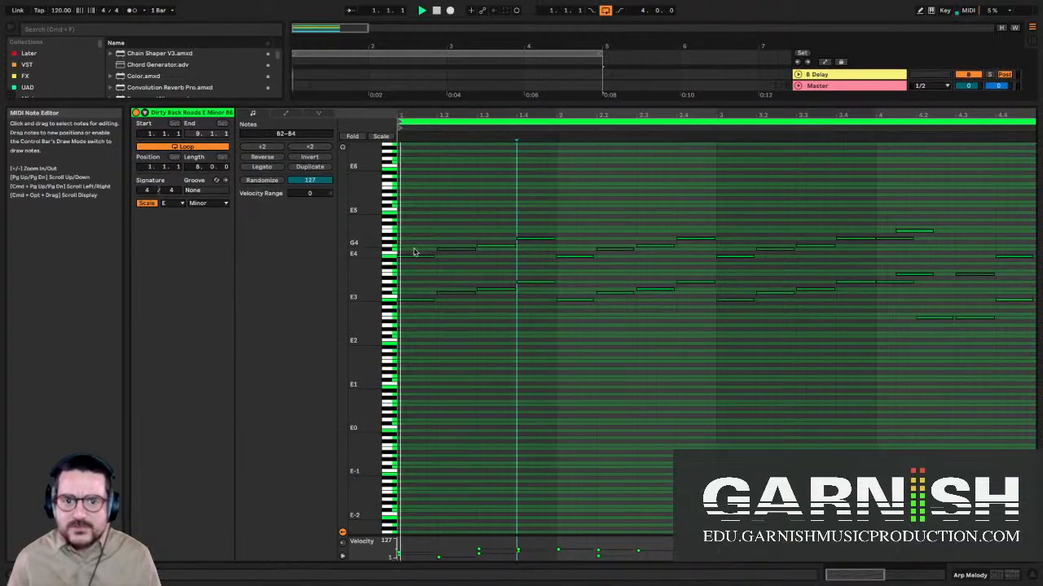
click(147, 203)
drag(375, 270, 444, 270)
key(space)
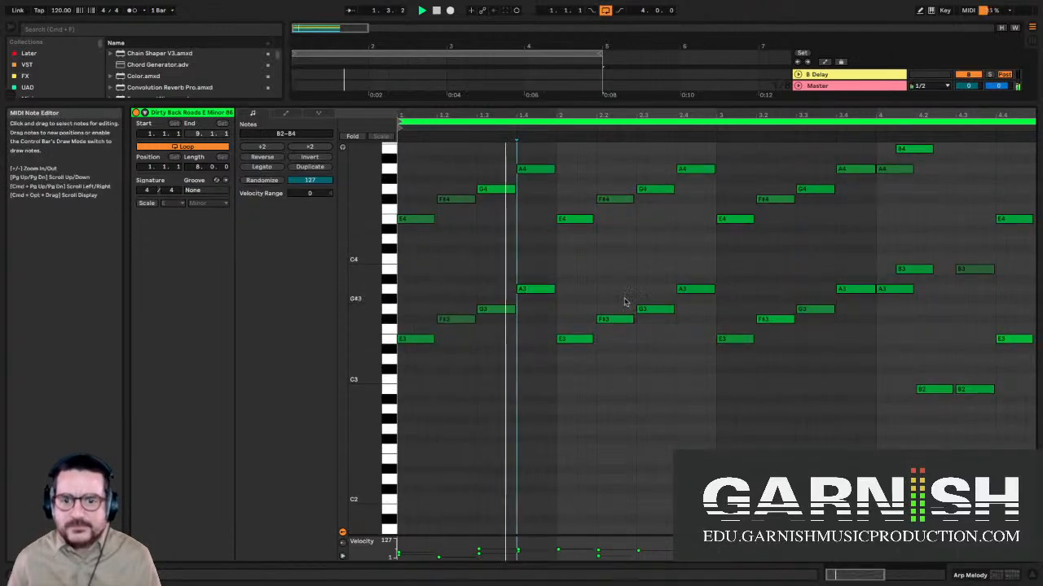
scroll(621, 314, right, 1)
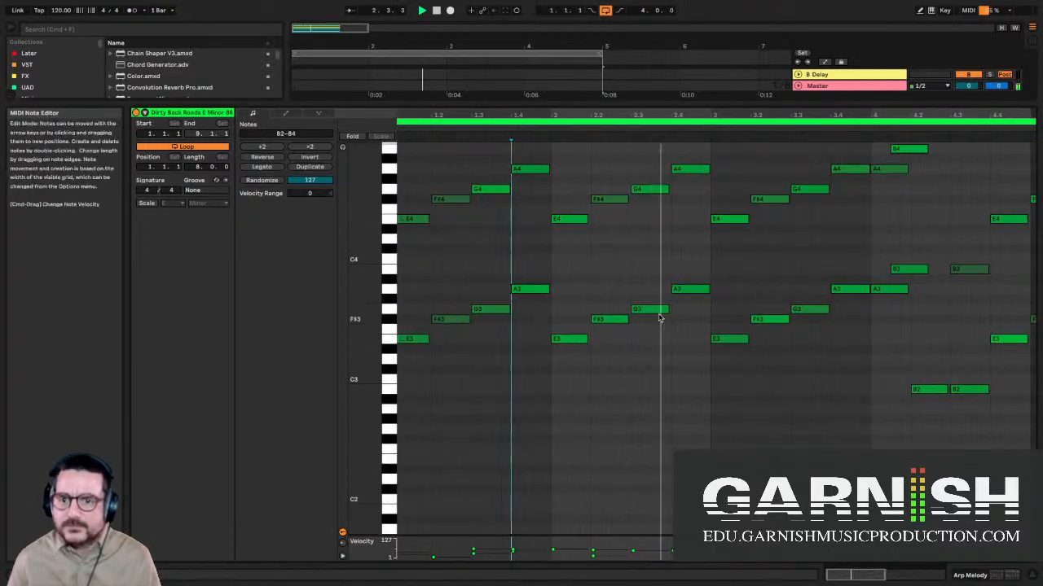
key(space)
- Select and play the bar 2 notes, and show the Arp Melody track's device chain with the Arpeggiator switched on
drag(693, 343, 576, 137)
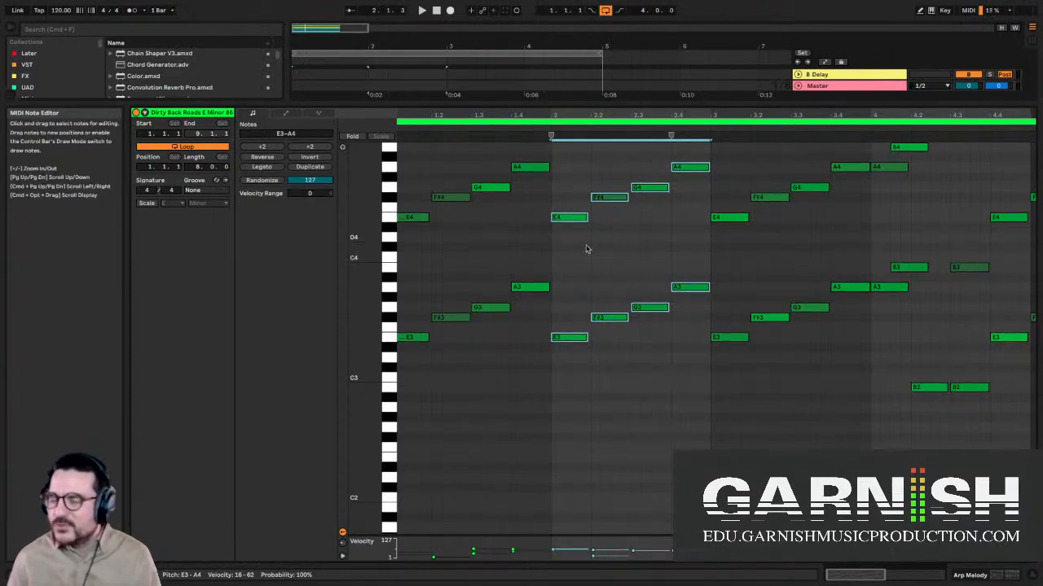
key(space)
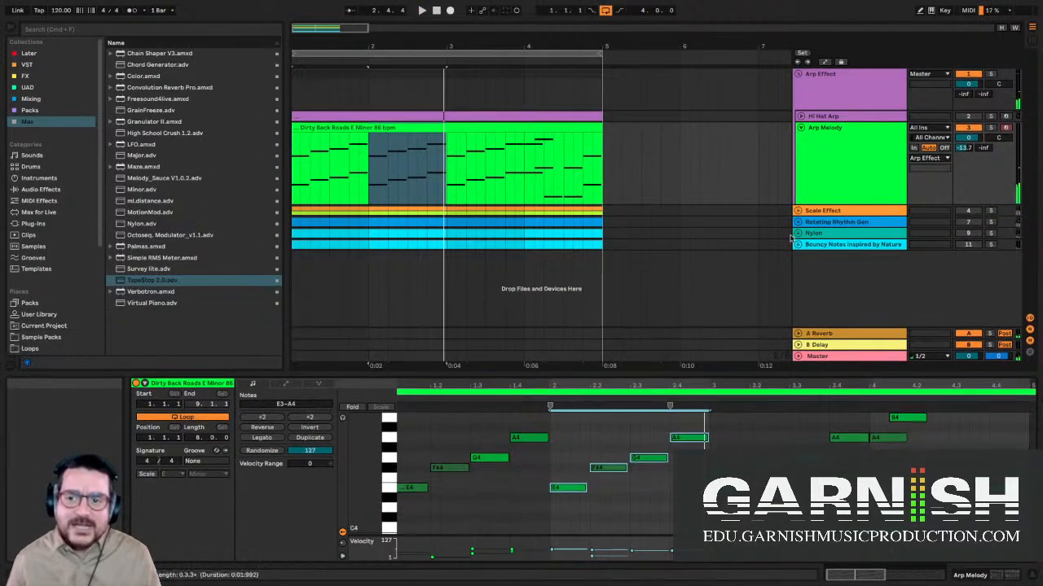
double_click(836, 166)
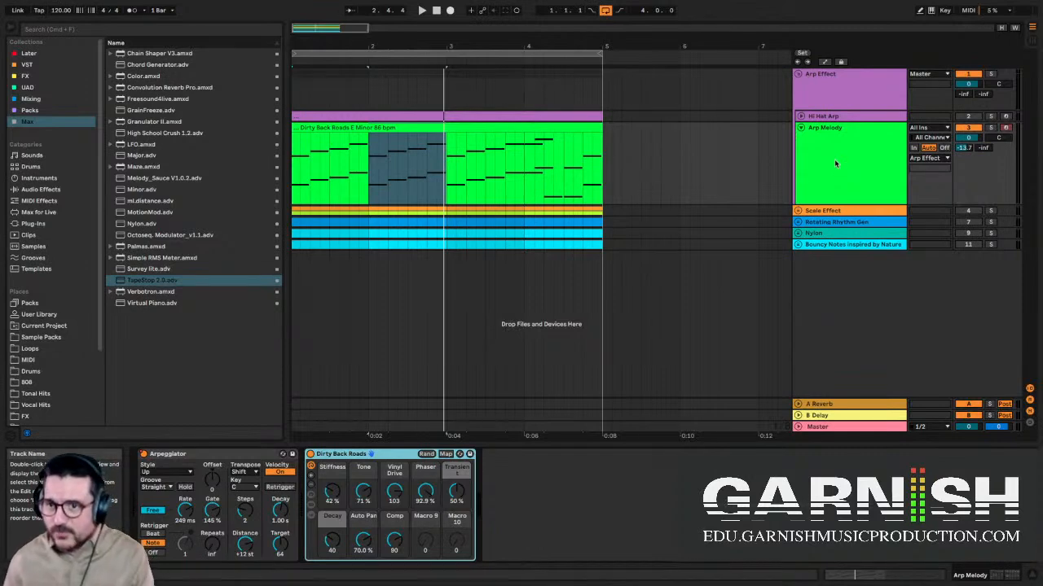
- Make the Arp Melody track slightly taller and insert a new MIDI track below it in the Arp Effect group
click(834, 159)
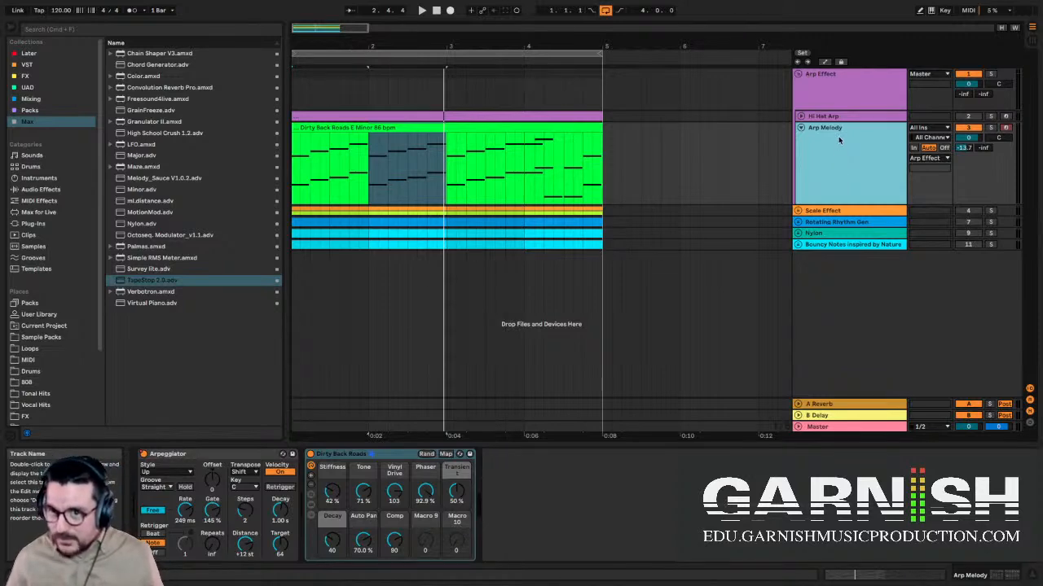
drag(827, 204, 828, 213)
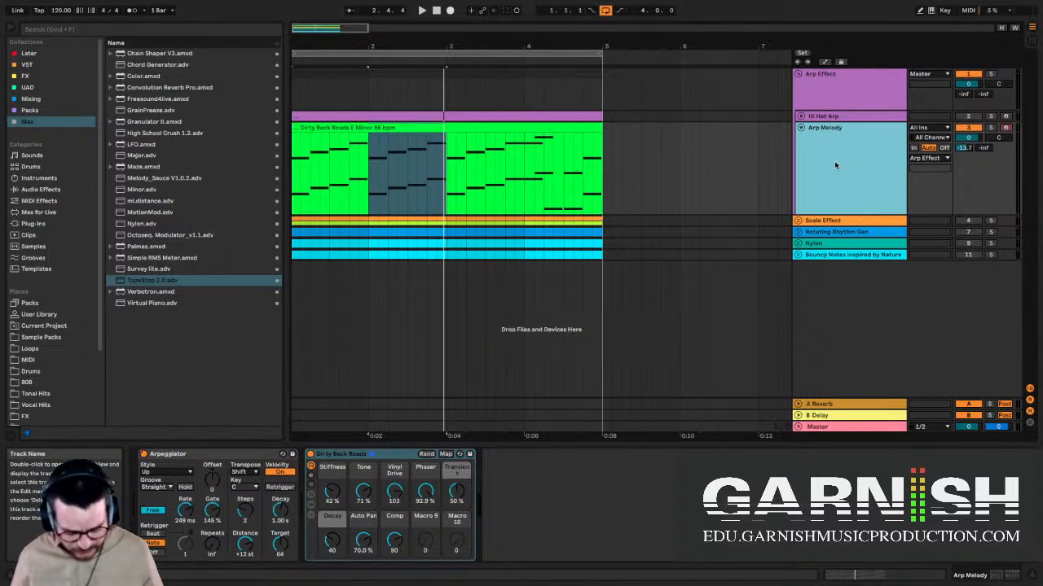
key(super+shift+t)
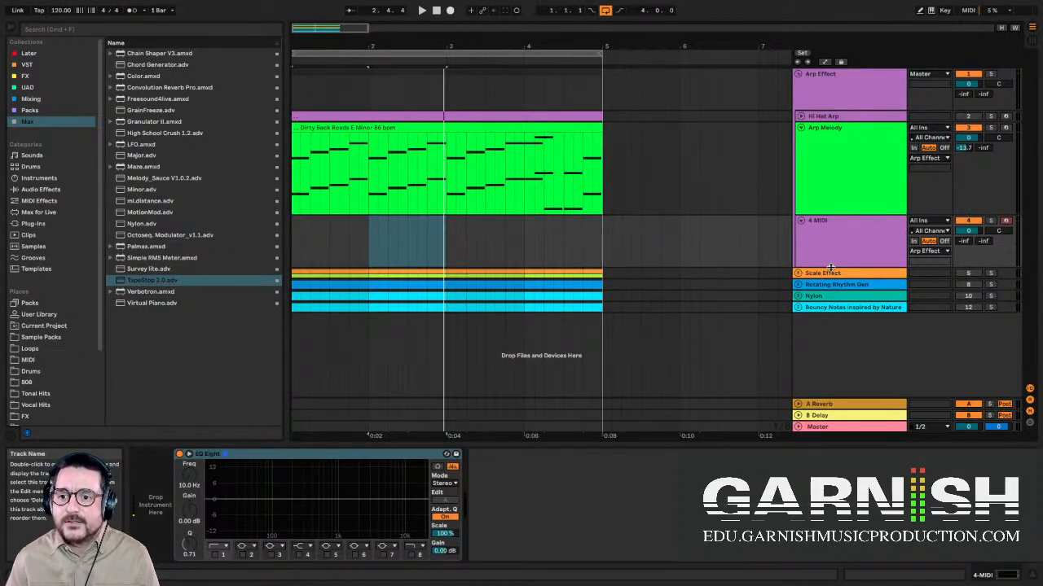
- Make the new 4-MIDI track taller and remove the EQ Eight from its device chain
drag(831, 269, 829, 290)
click(387, 456)
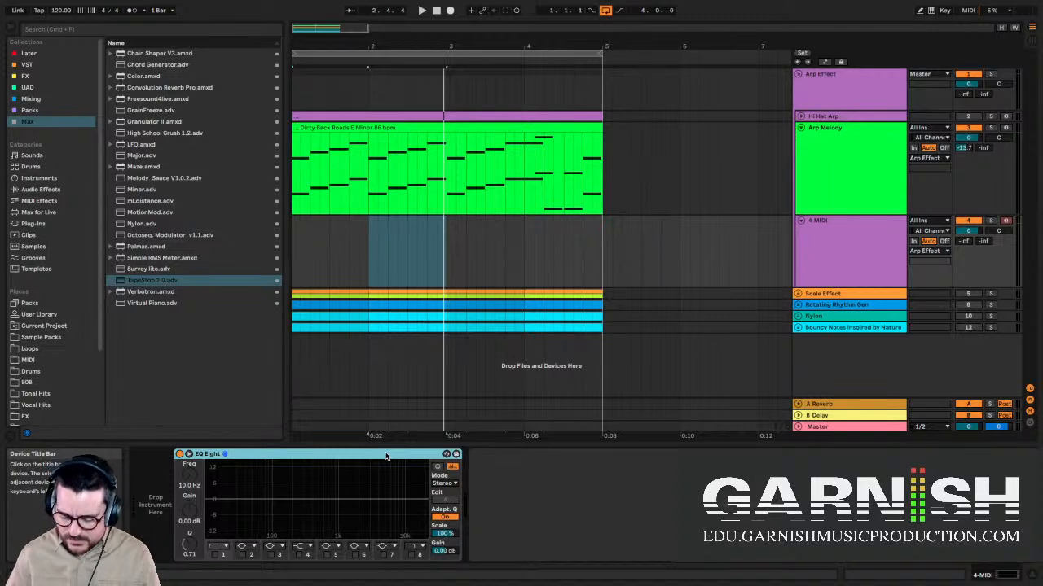
key(Delete)
- Insert an extra MIDI track below the 4-MIDI track, delete it again, and look at the track's insert commands
click(842, 250)
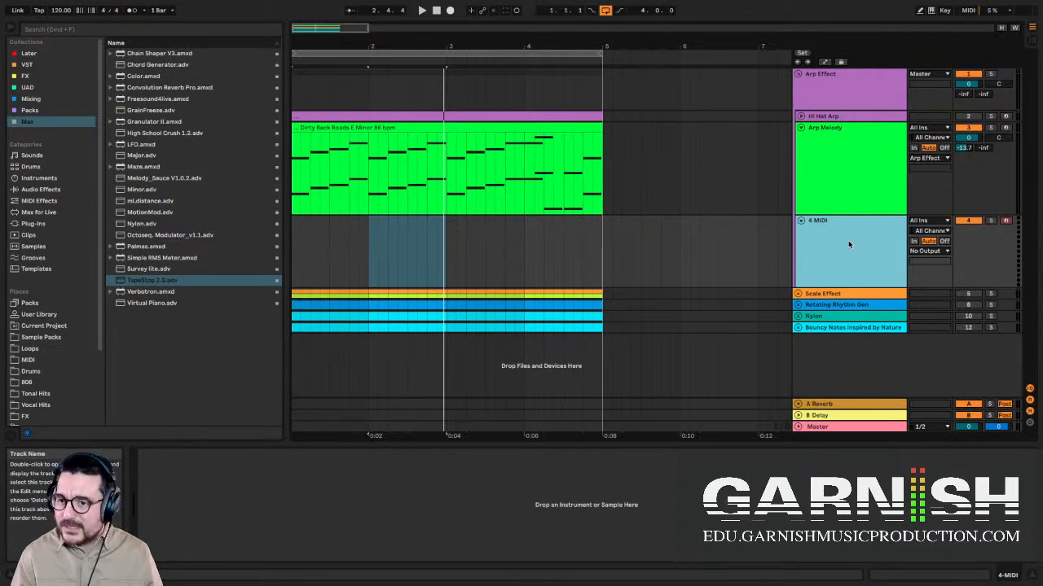
key(ctrl+shift+t)
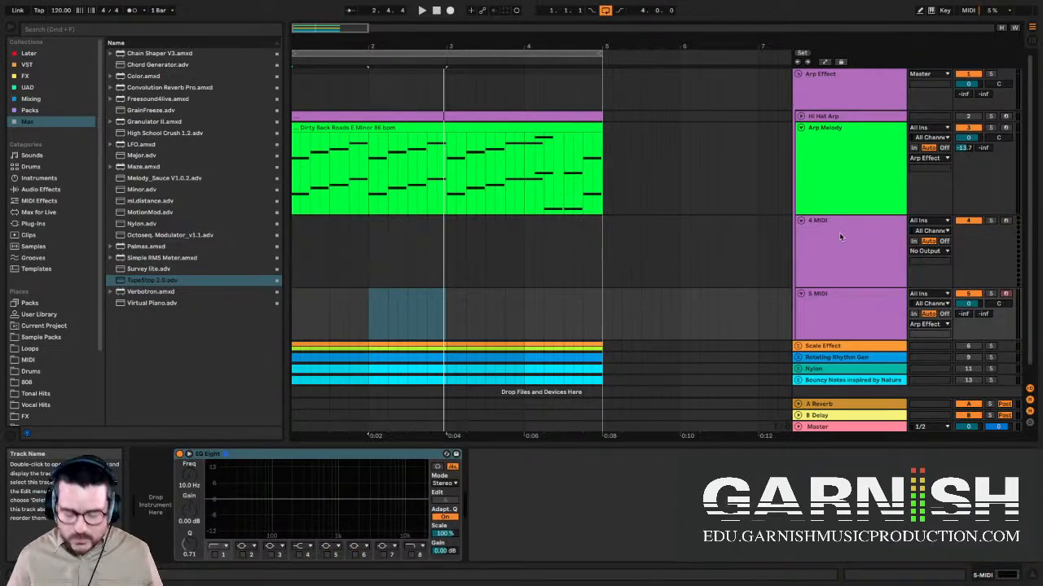
key(Delete)
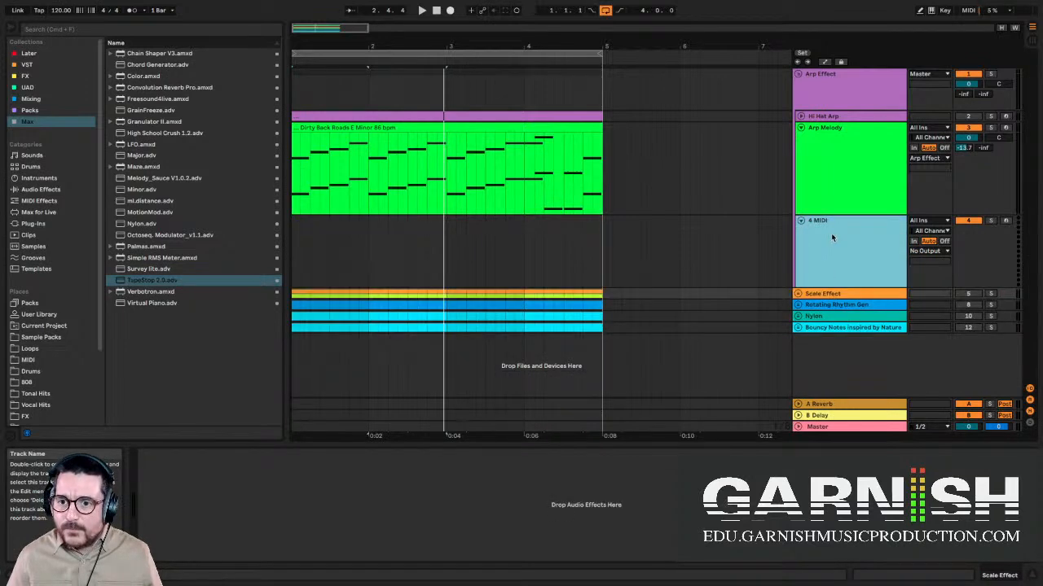
click(831, 233)
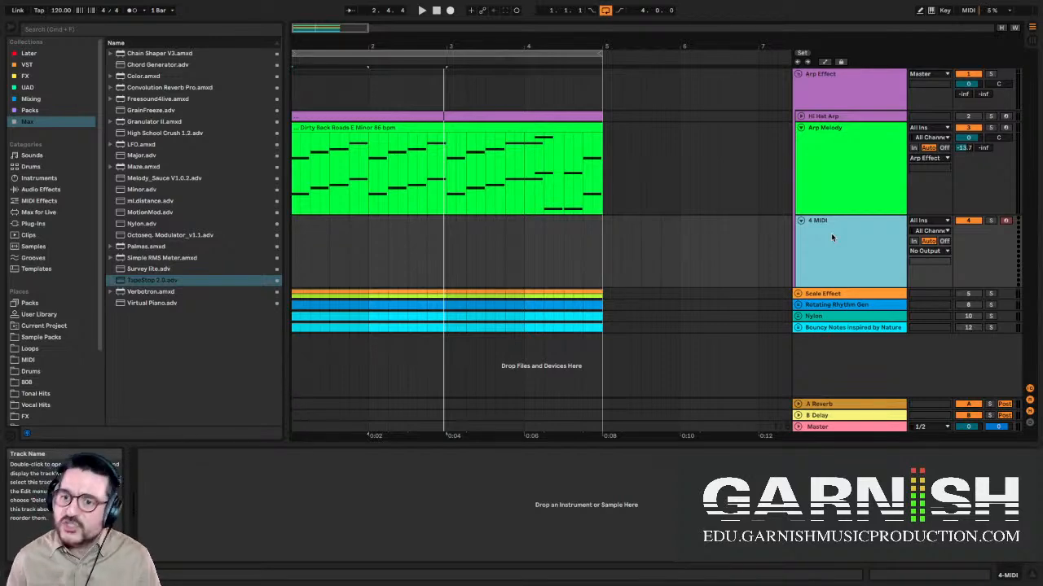
right_click(831, 237)
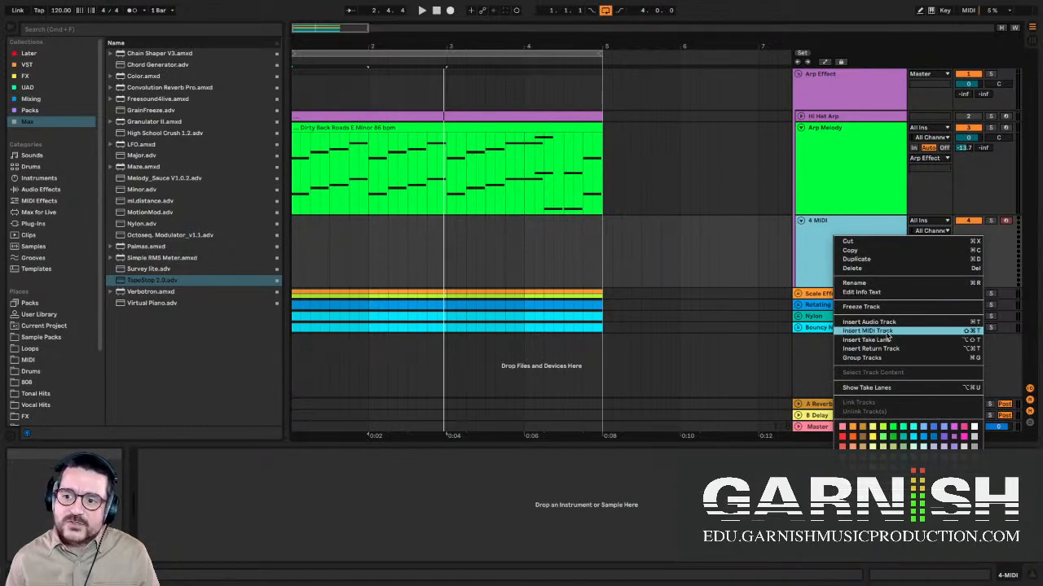
click(816, 263)
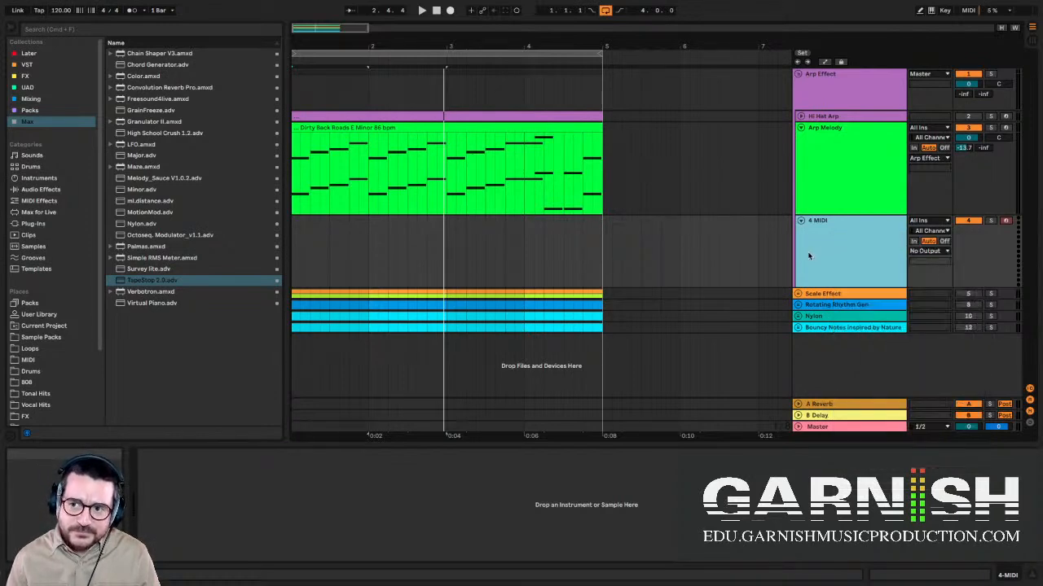
key(super+z)
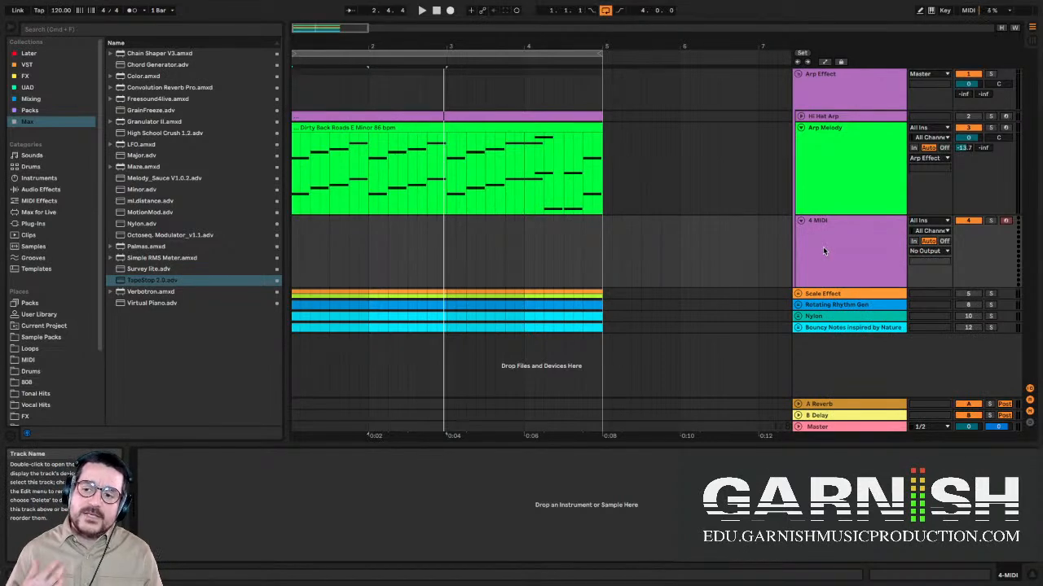
- Hide and show the tracks' In/Out section several times, leaving the routing choosers displayed
click(1029, 389)
click(1029, 389)
click(1030, 389)
click(1029, 389)
click(1029, 390)
click(1030, 389)
click(1030, 391)
click(1029, 391)
click(1029, 390)
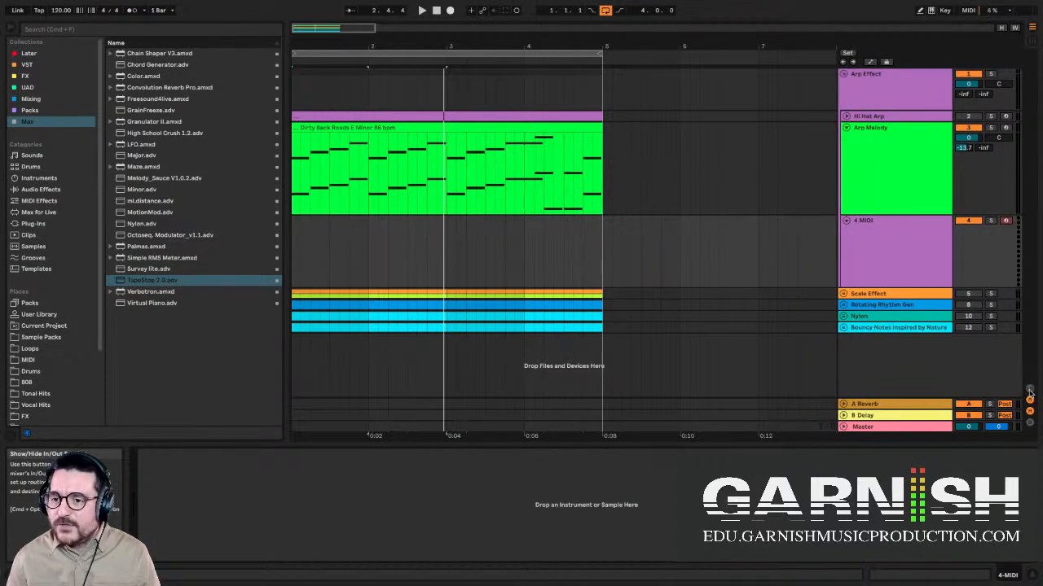
click(1030, 389)
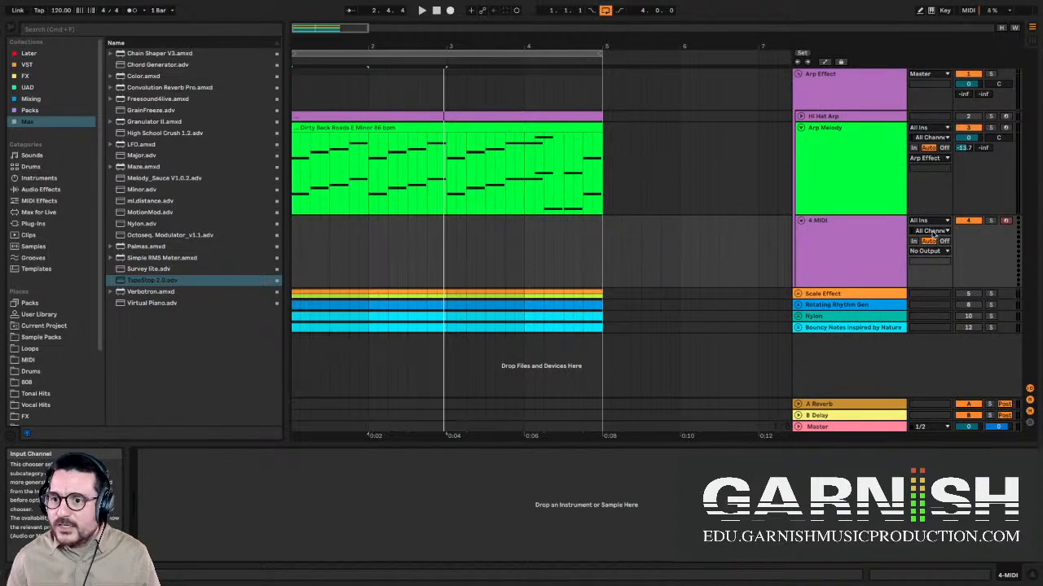
click(1030, 390)
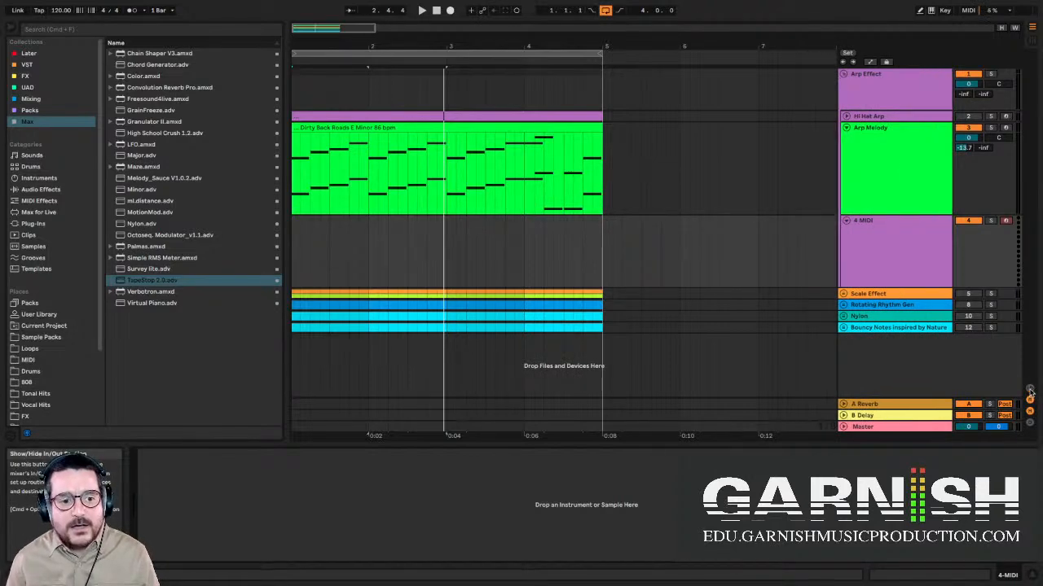
click(1030, 390)
click(1029, 389)
click(1030, 389)
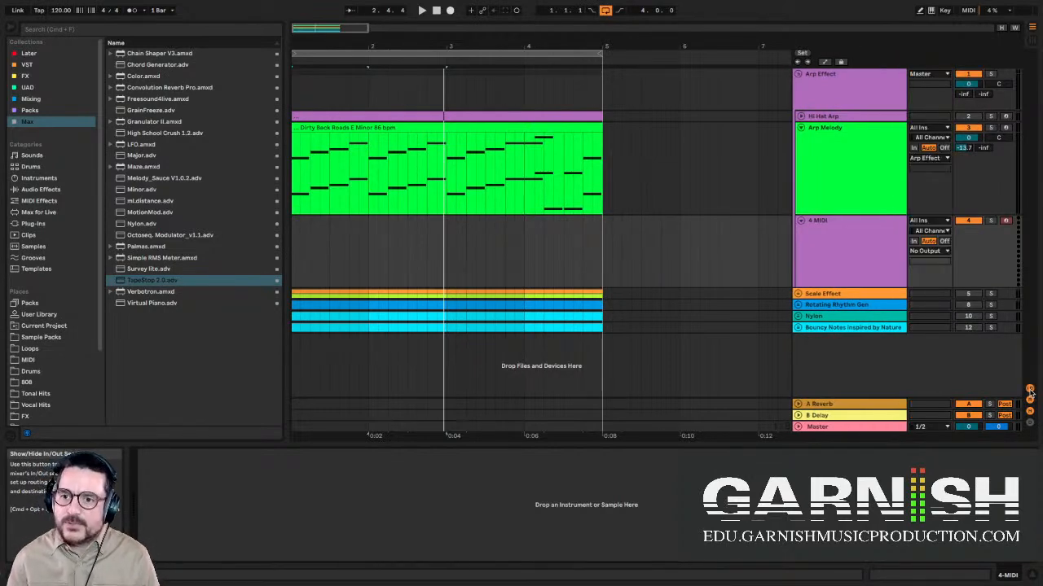
- Set the 4-MIDI track's input to the Arp Melody track, taken Post FX
click(928, 220)
click(930, 221)
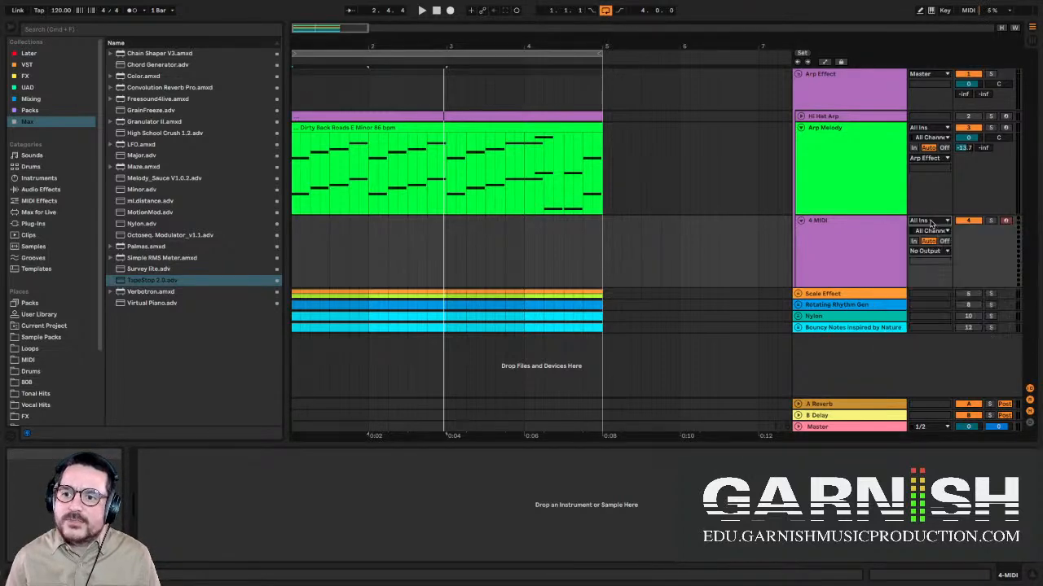
click(932, 222)
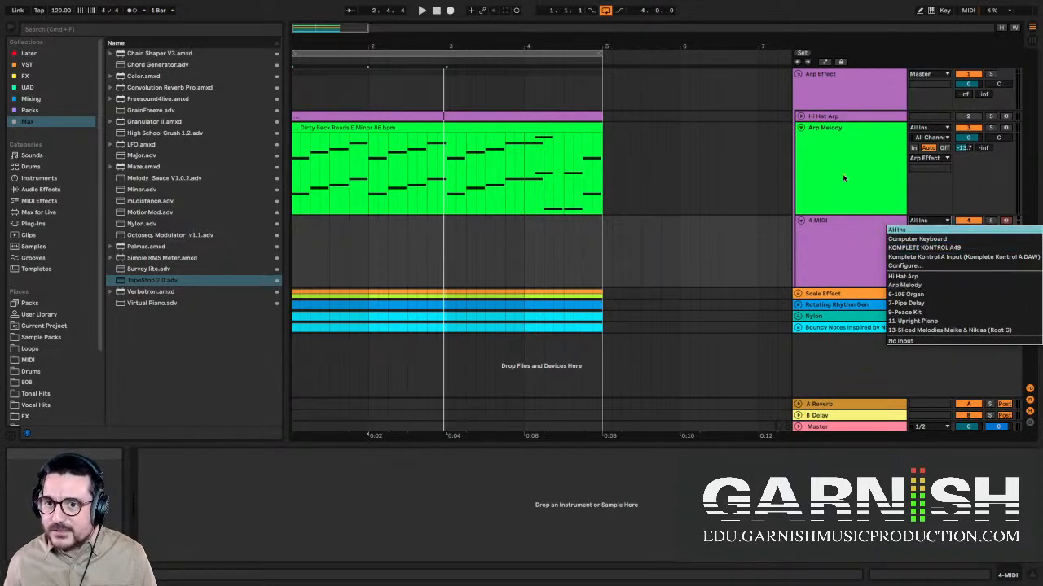
click(906, 285)
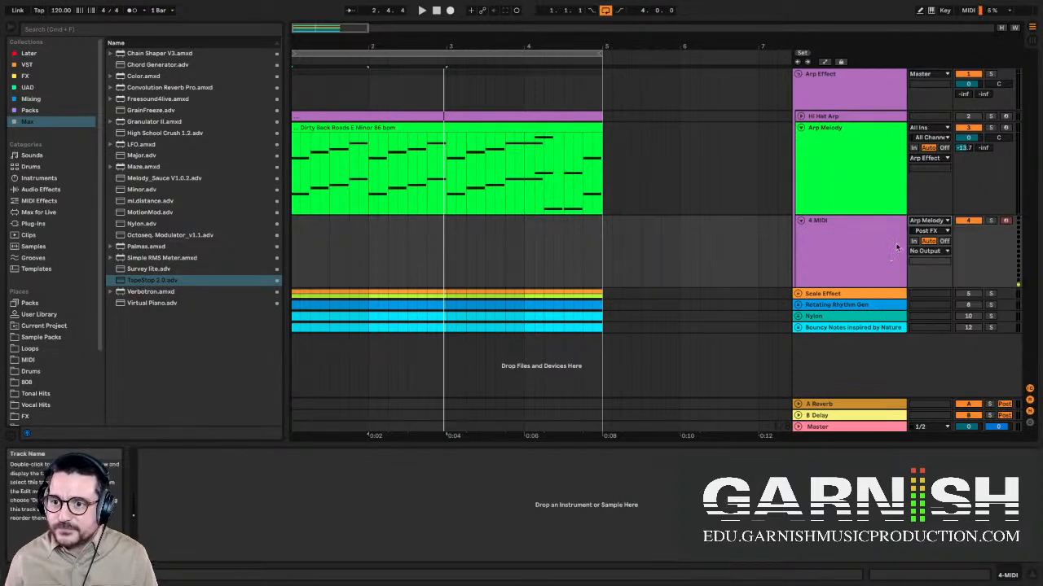
click(852, 239)
click(933, 231)
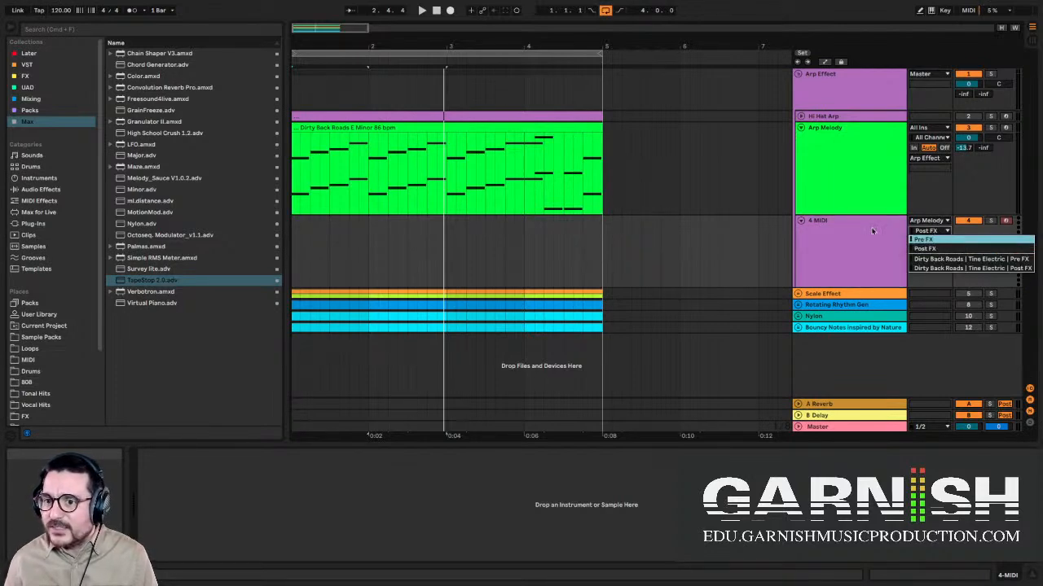
click(934, 250)
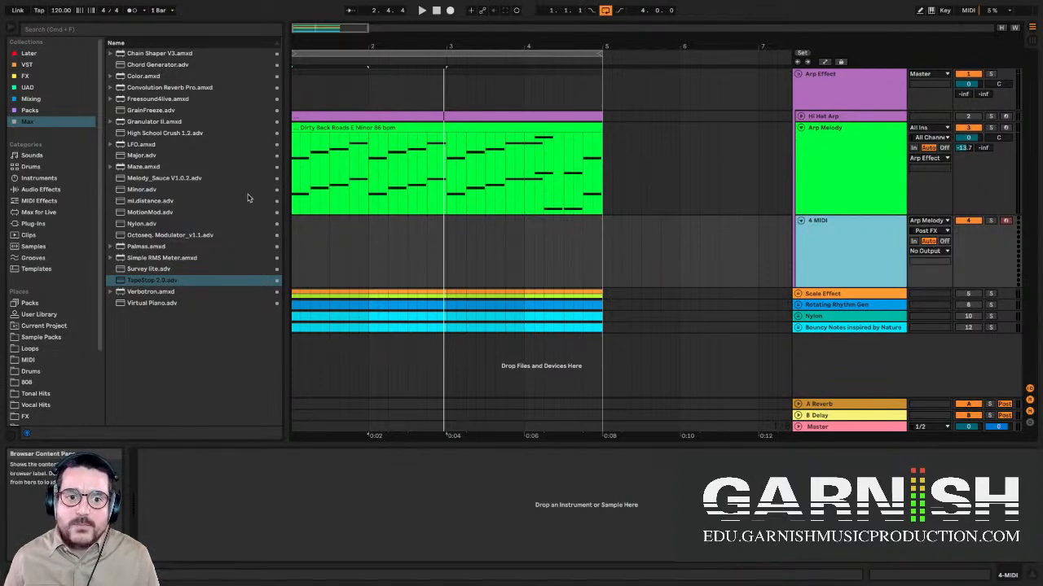
- Arm the 4-MIDI track and record the Arp Melody output onto it from bar 1 to bar 5
click(295, 228)
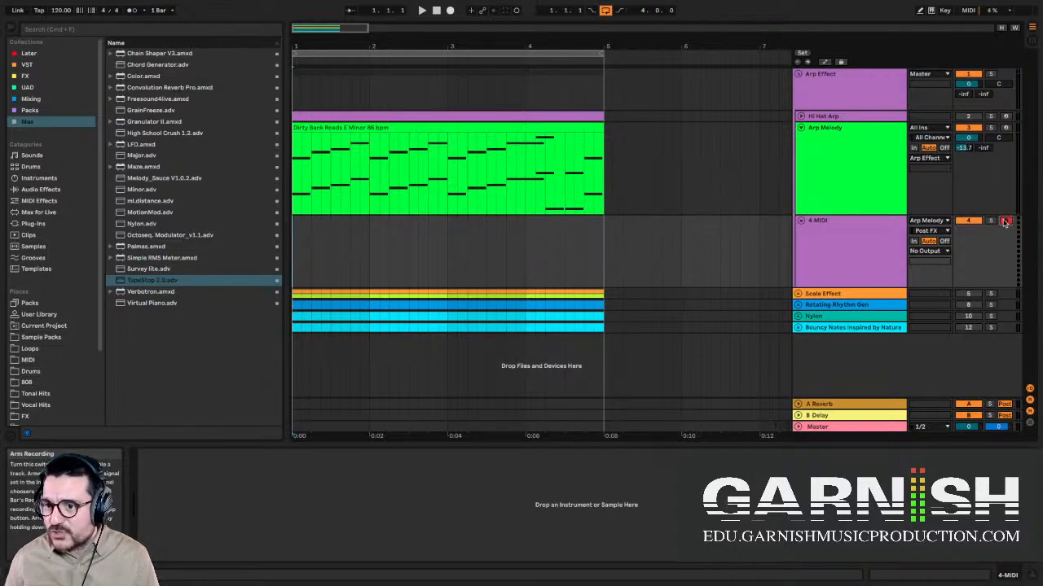
click(850, 232)
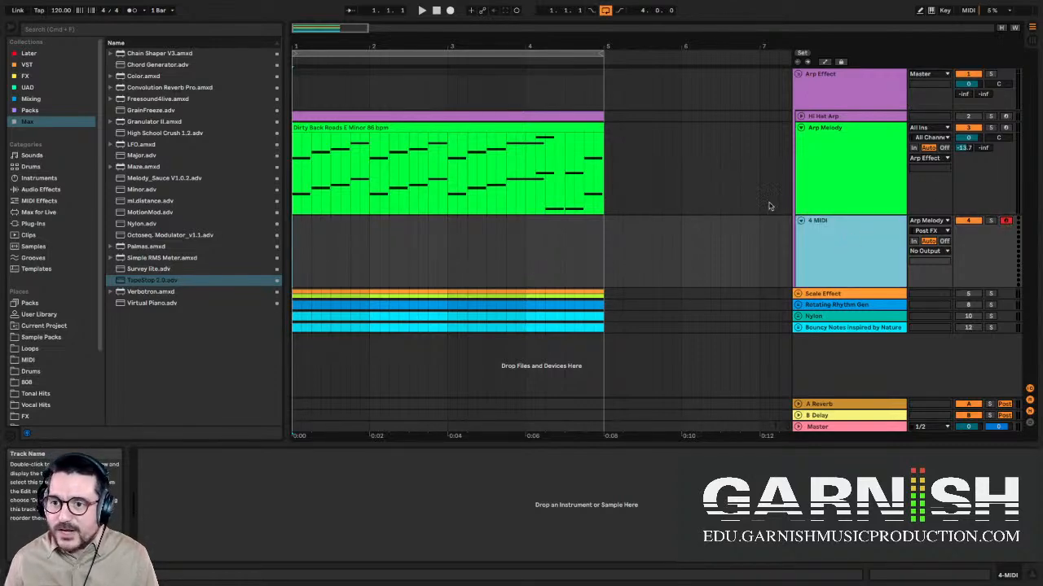
click(450, 11)
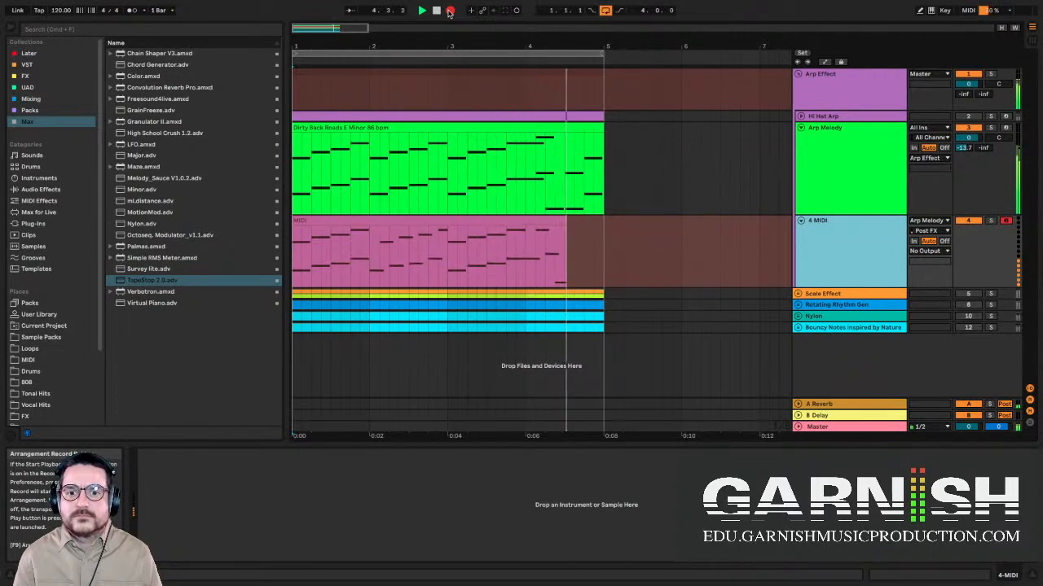
click(448, 11)
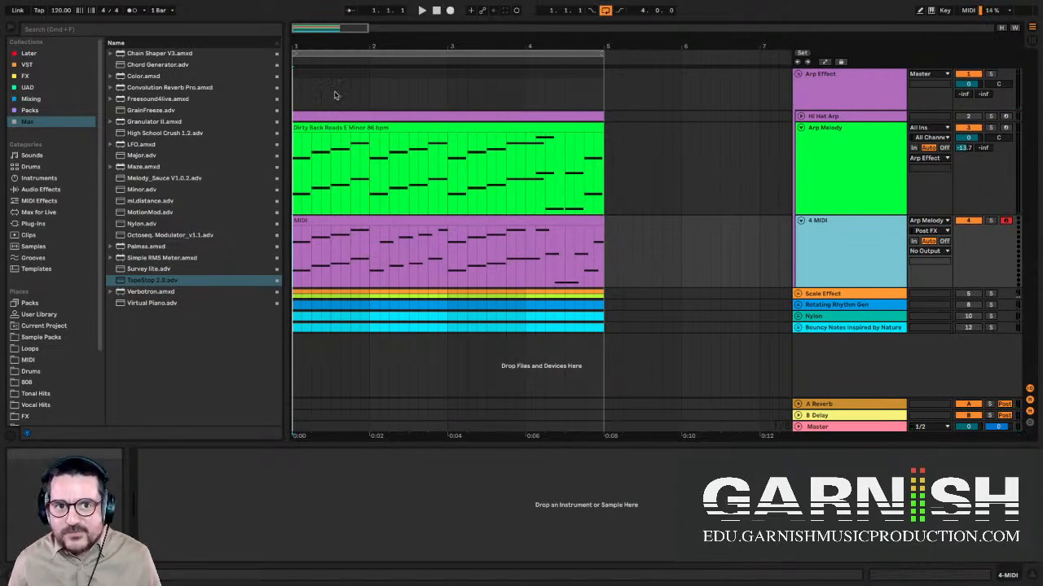
- Rename the recorded clip on the 4-MIDI track as "Recording MIDI with EFFECT"
drag(319, 29, 341, 168)
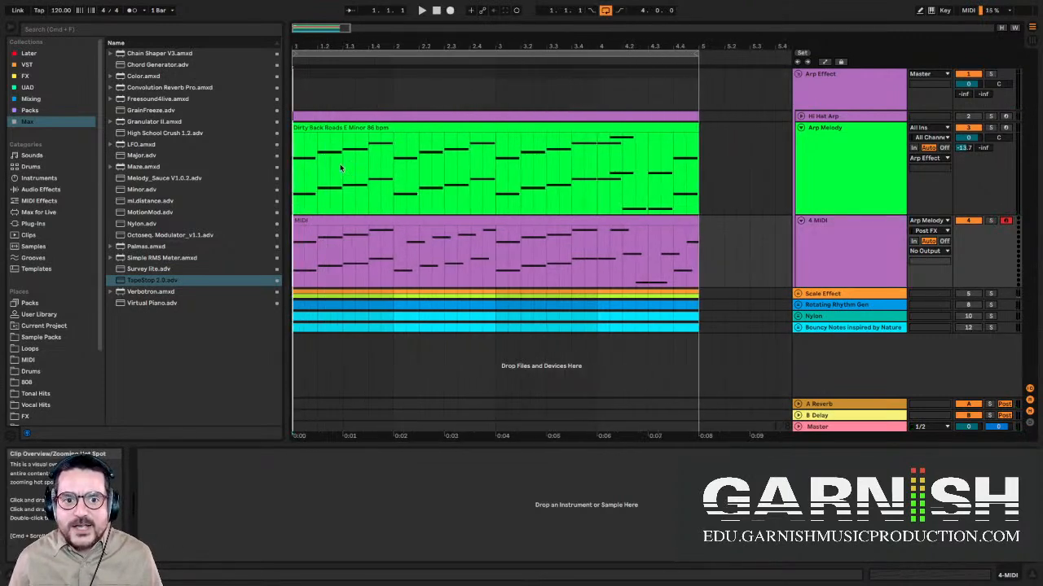
click(368, 226)
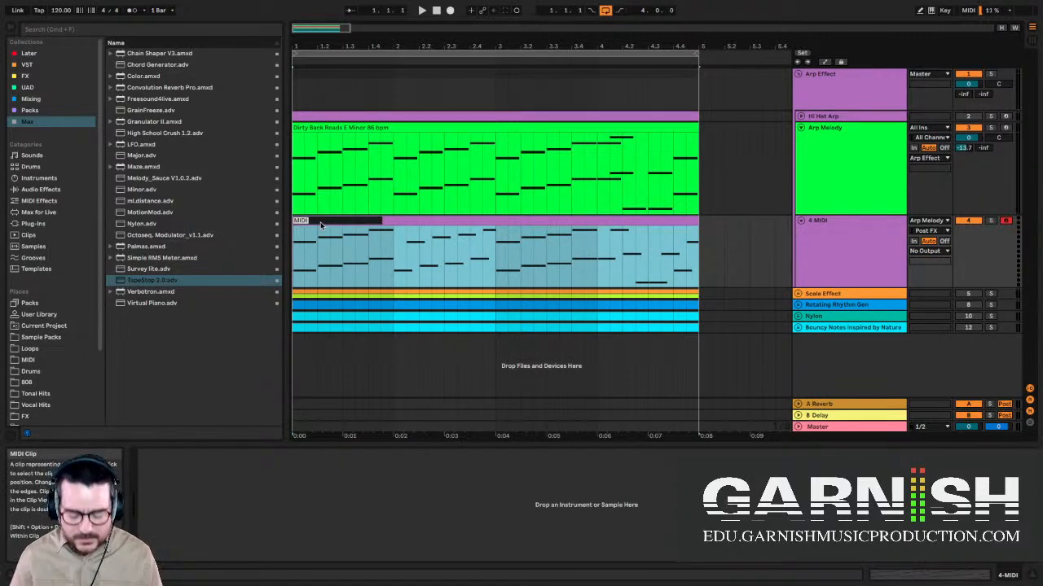
text(Recording MI)
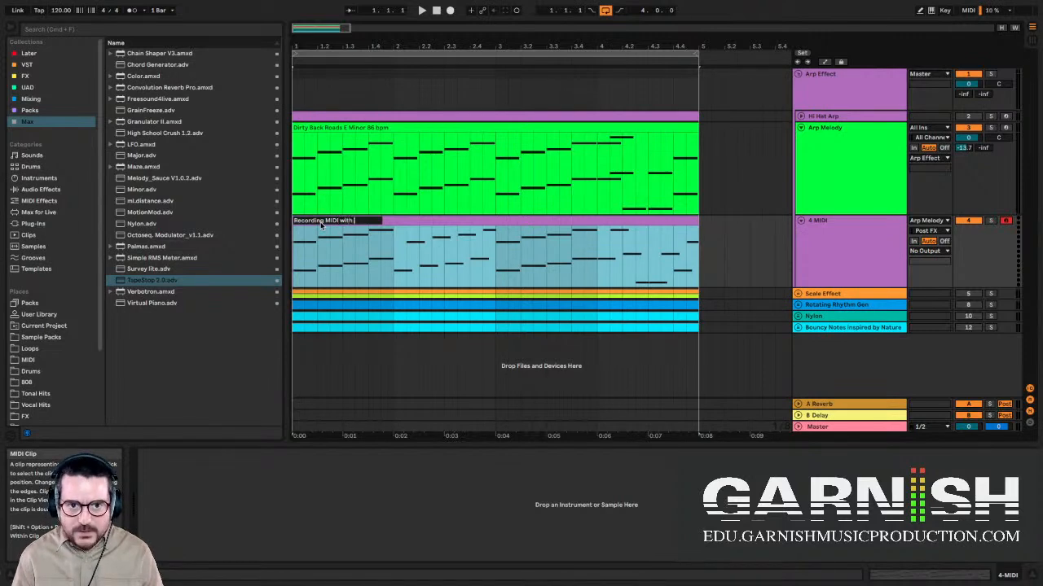
key(Return)
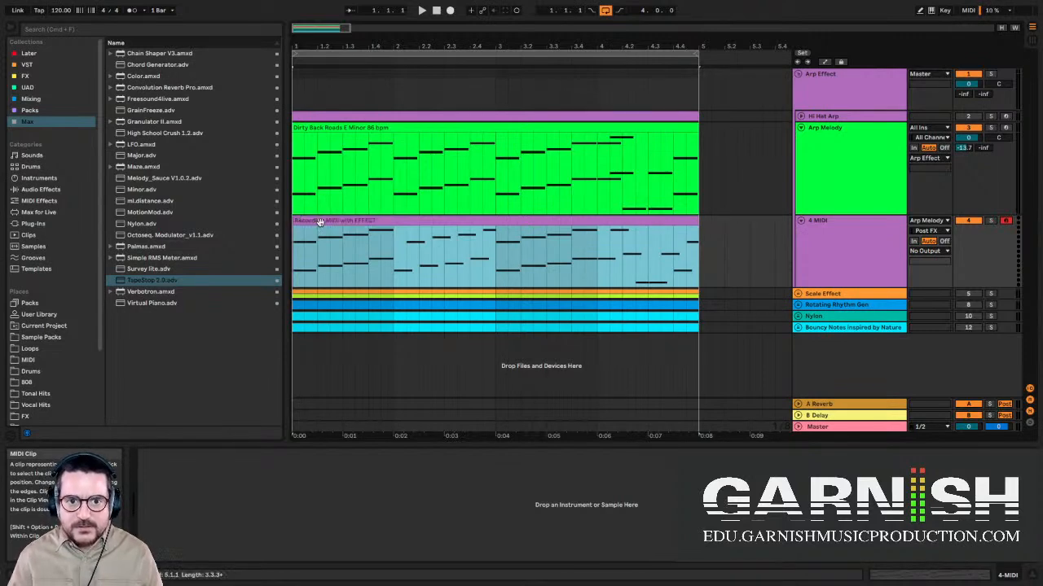
- Compare the bar 2 notes of the recorded clip with those of the original Arp Melody clip
drag(295, 259, 496, 241)
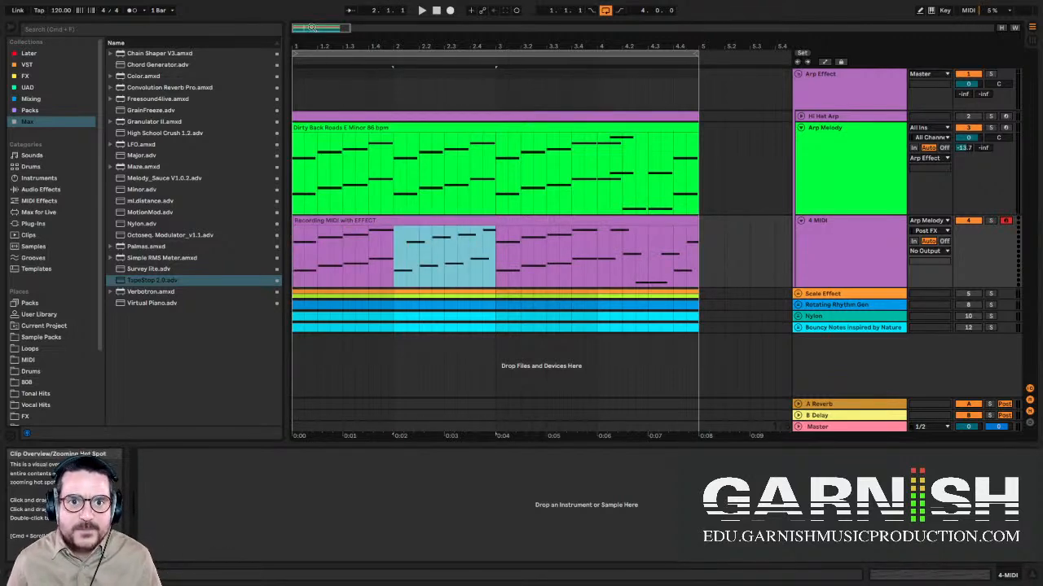
scroll(394, 159, up, 4)
drag(394, 159, 544, 169)
drag(543, 255, 393, 261)
click(394, 183)
- Show the Arp Melody track's devices and switch the Arpeggiator's rate from Free to Sync
click(848, 155)
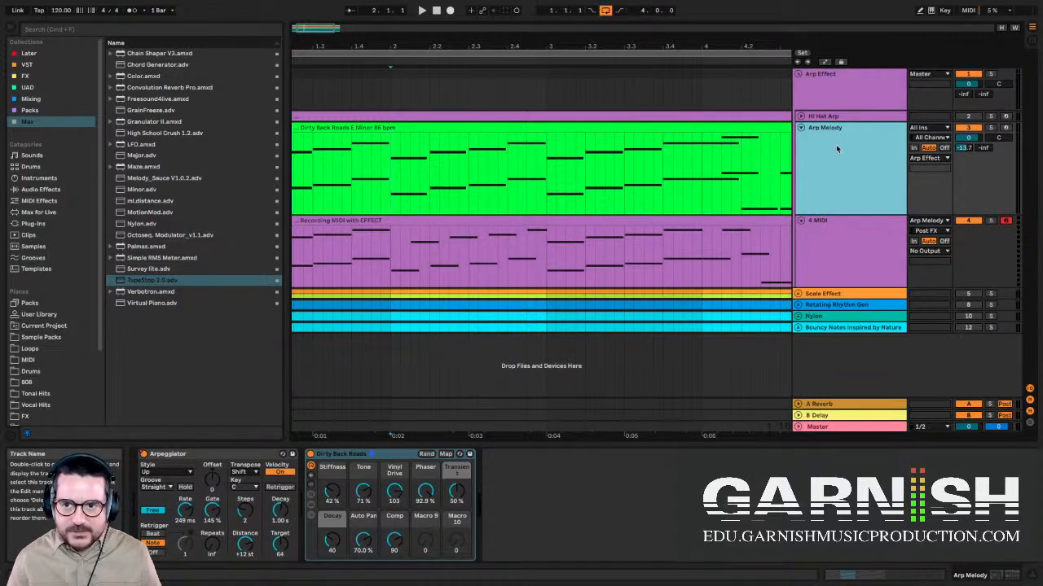
click(186, 511)
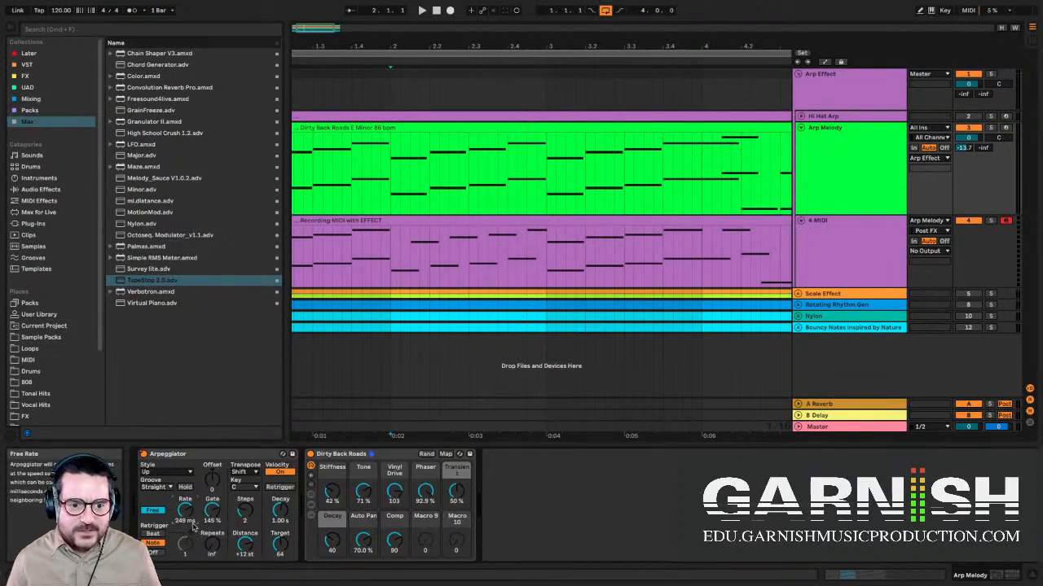
click(154, 511)
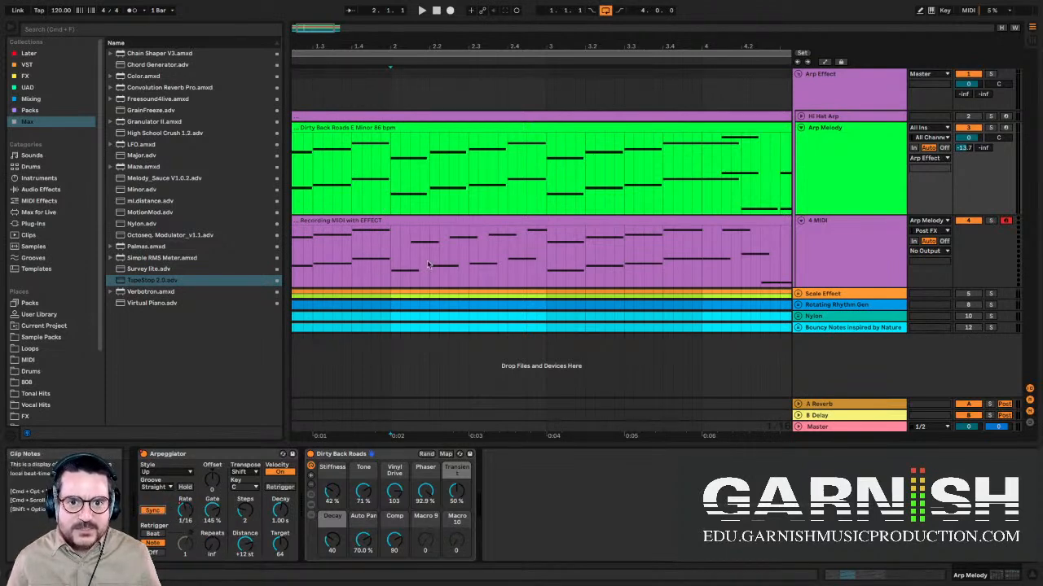
- Record the tempo-synced arpeggio onto the 4-MIDI track again from bar 1, stopping near the end of bar 4
scroll(322, 171, left, 3)
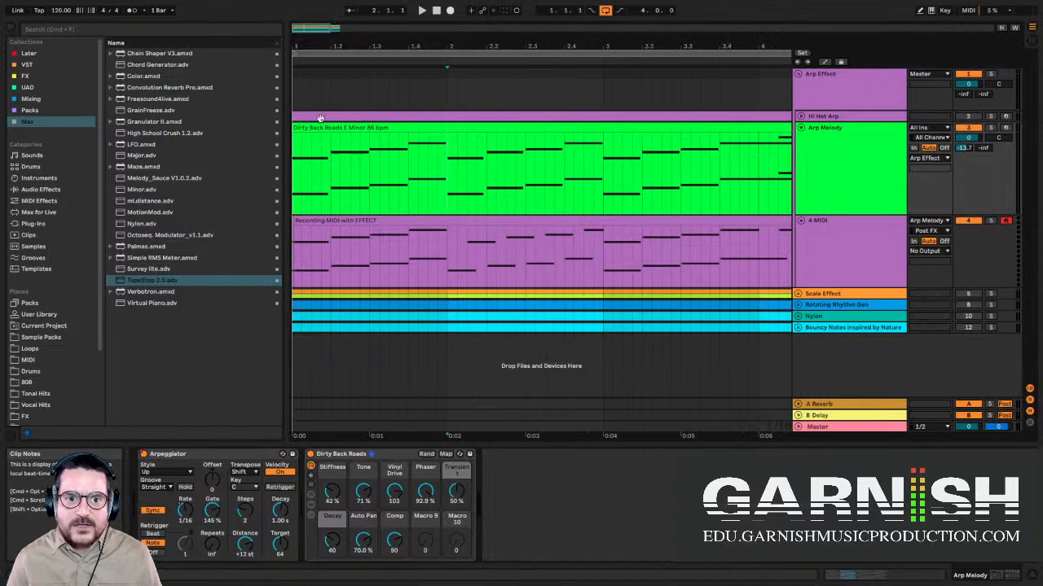
drag(306, 31, 306, 15)
click(295, 245)
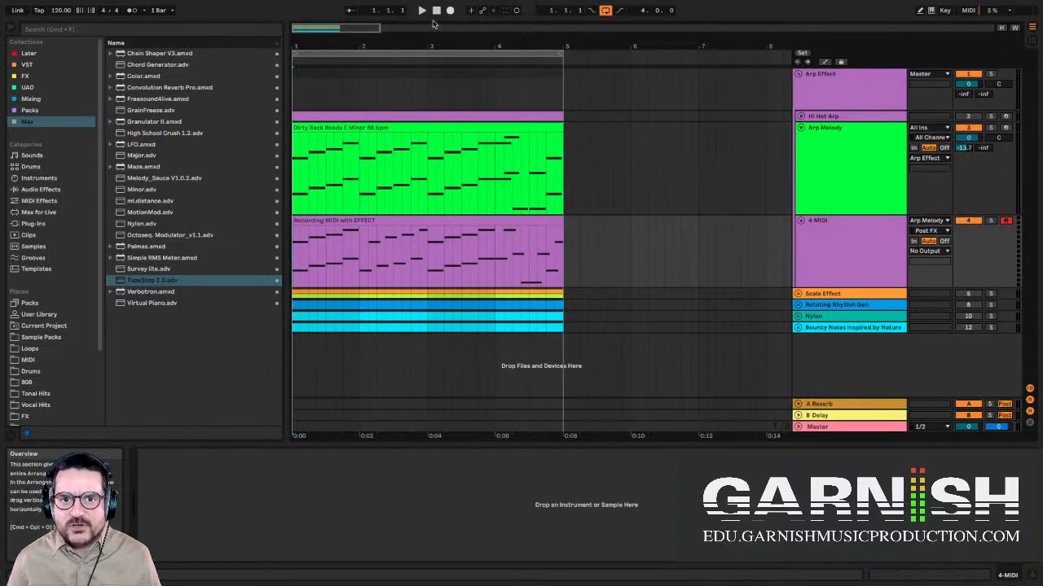
click(450, 10)
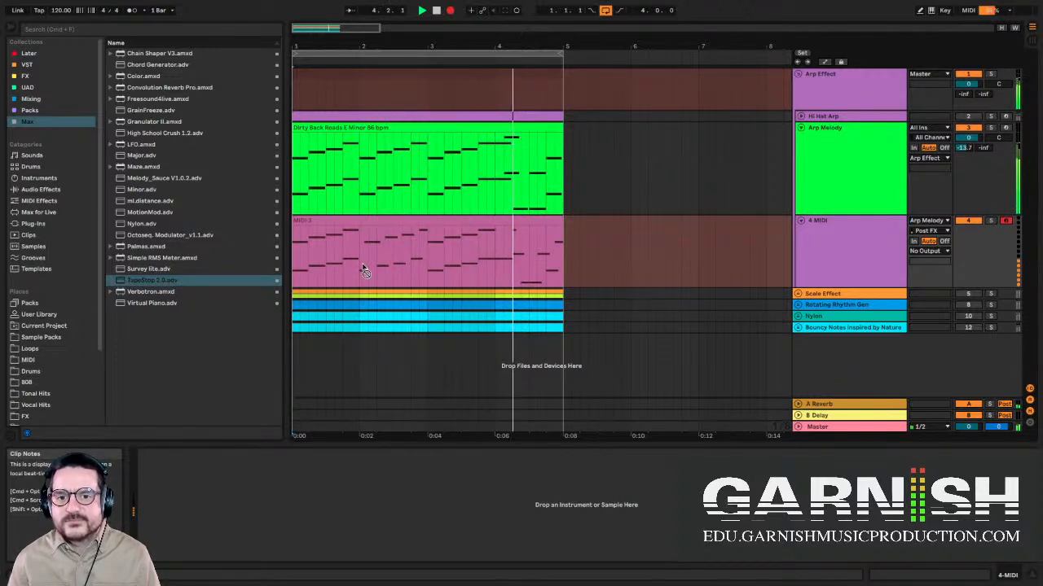
key(space)
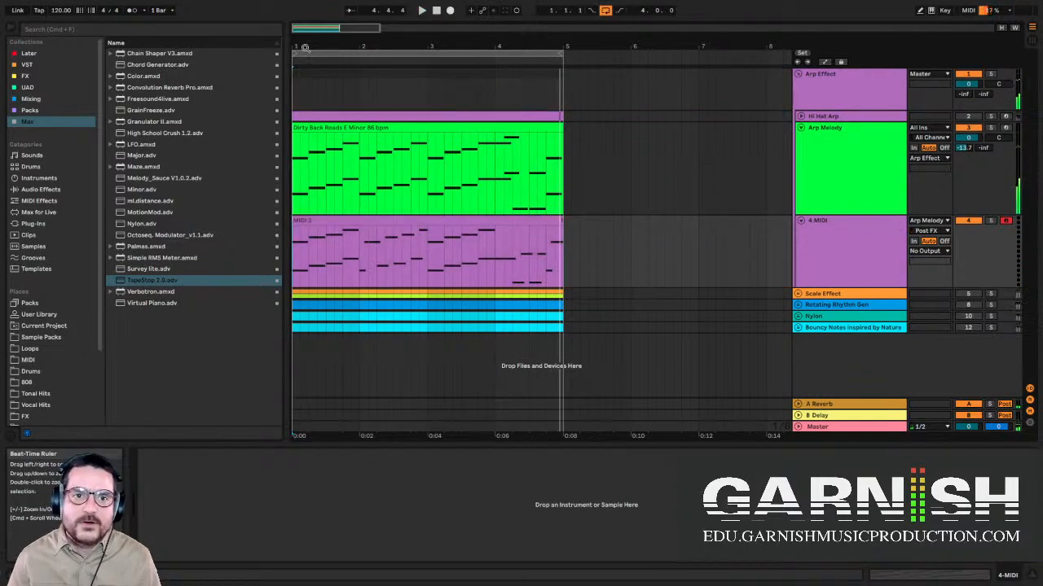
- Open the newly recorded clip in the note editor to inspect its notes, and select the Arp Melody track
drag(334, 28, 335, 48)
double_click(465, 220)
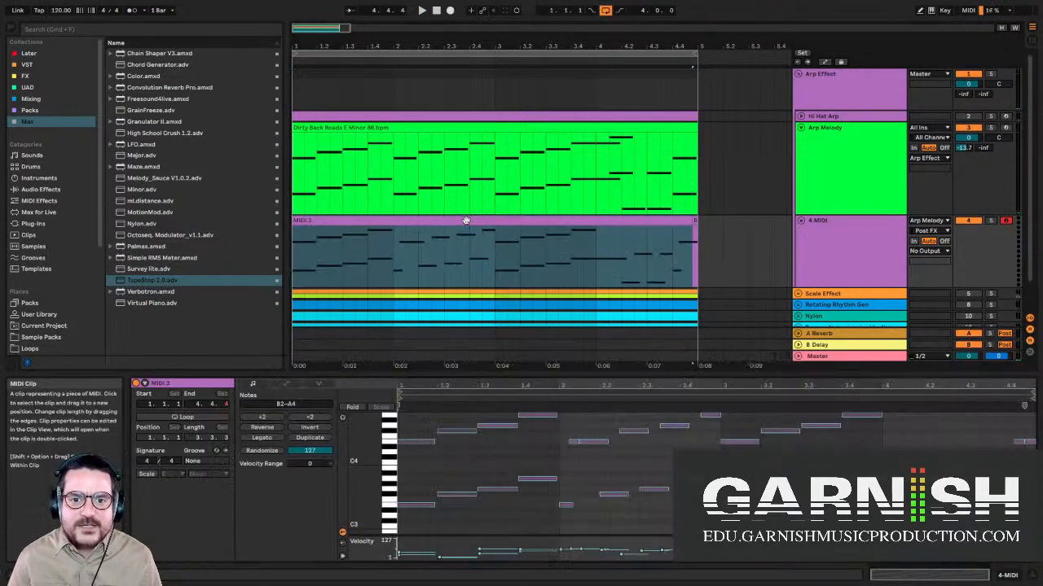
click(804, 192)
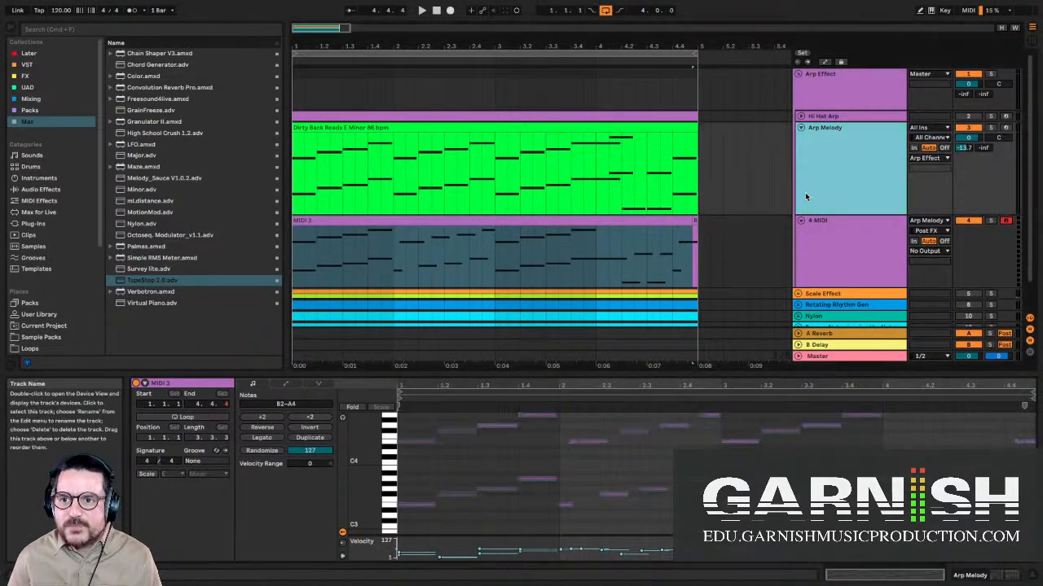
- Open the Arp Melody clip's notes, and show the automation of that track's Arpeggiator Synced Rate
click(412, 119)
double_click(410, 128)
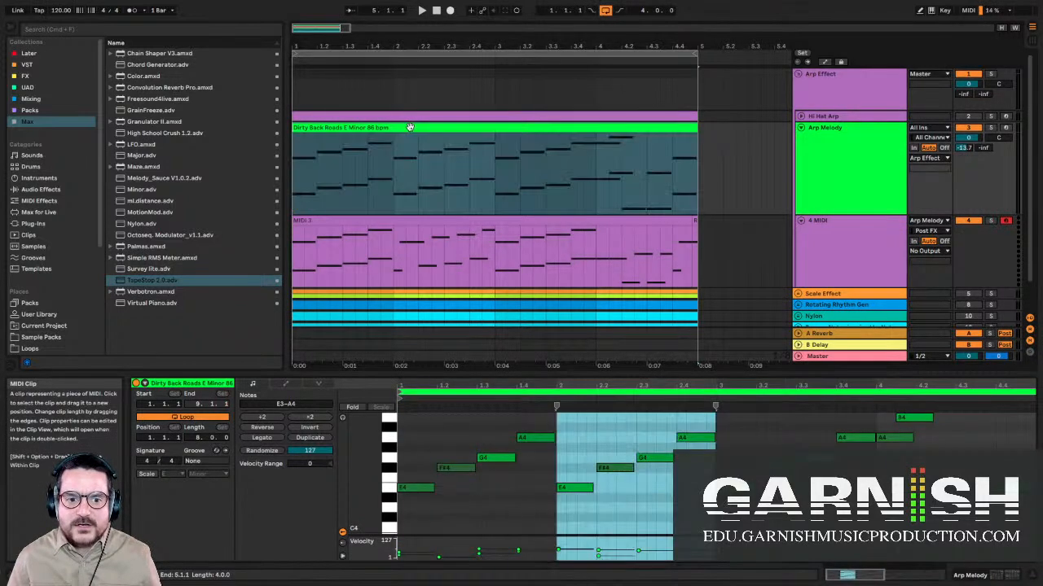
double_click(836, 149)
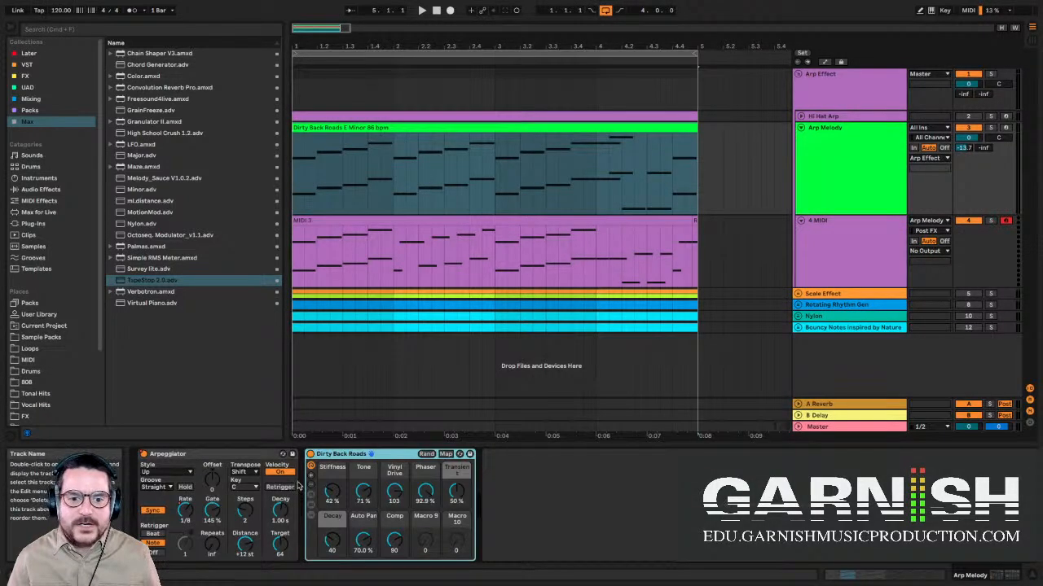
right_click(188, 513)
click(210, 522)
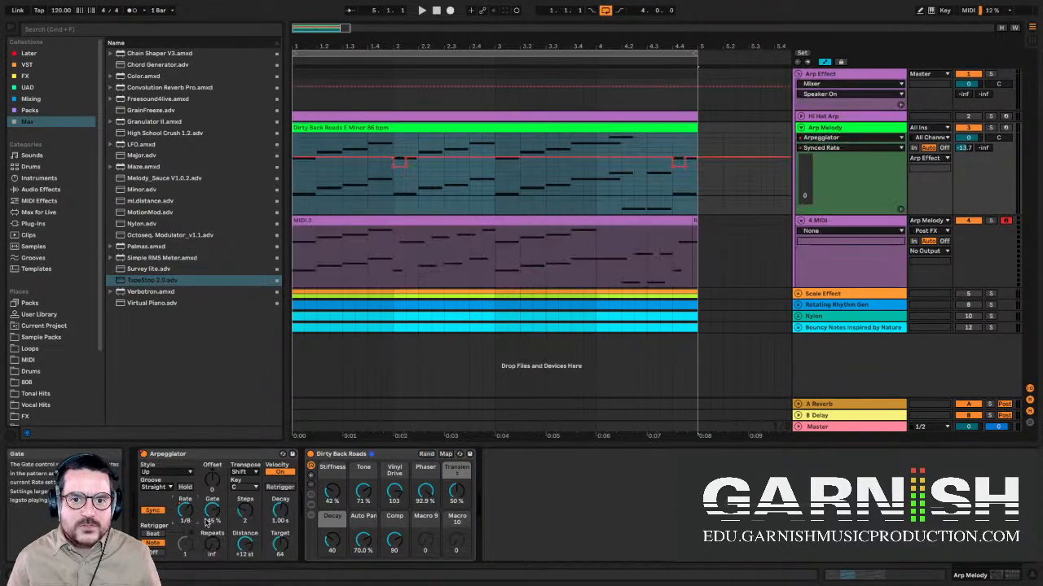
- Compare the Synced Rate automation at bar 2 with the recorded bar 2 notes on 4-MIDI, and hide the automation
click(393, 188)
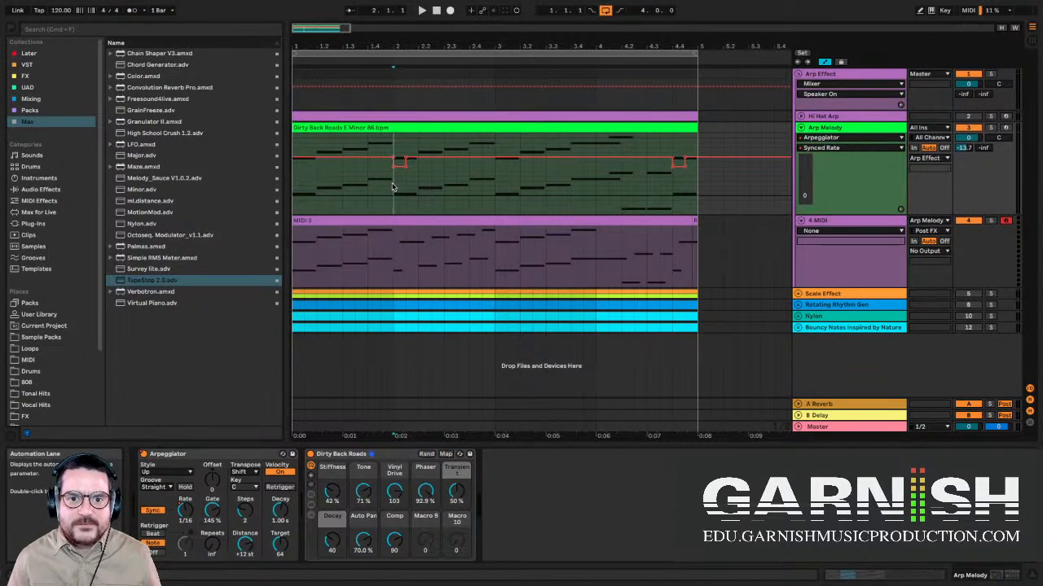
drag(392, 188, 407, 188)
drag(394, 244, 419, 249)
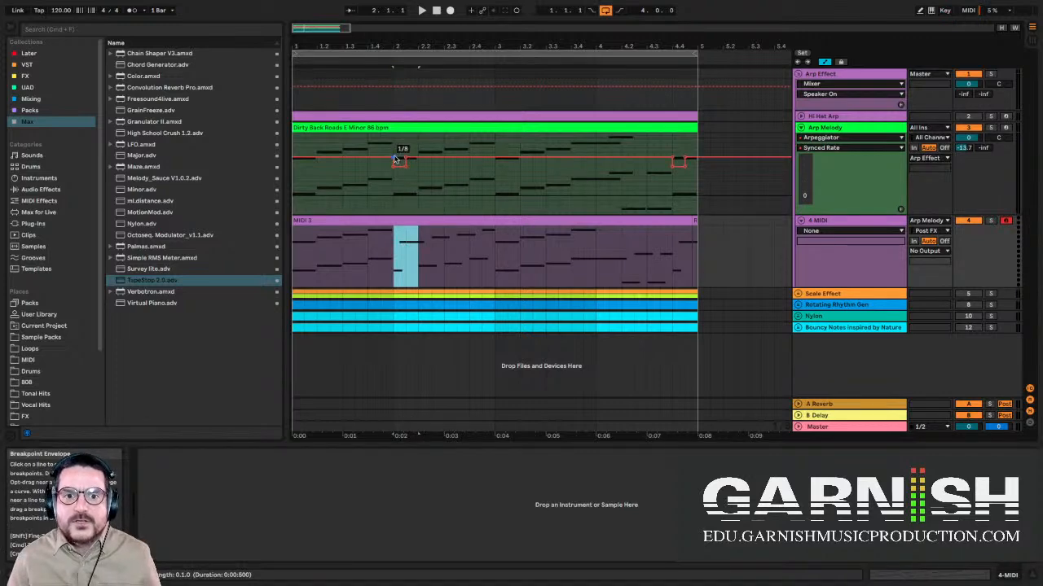
drag(394, 253, 479, 250)
key(a)
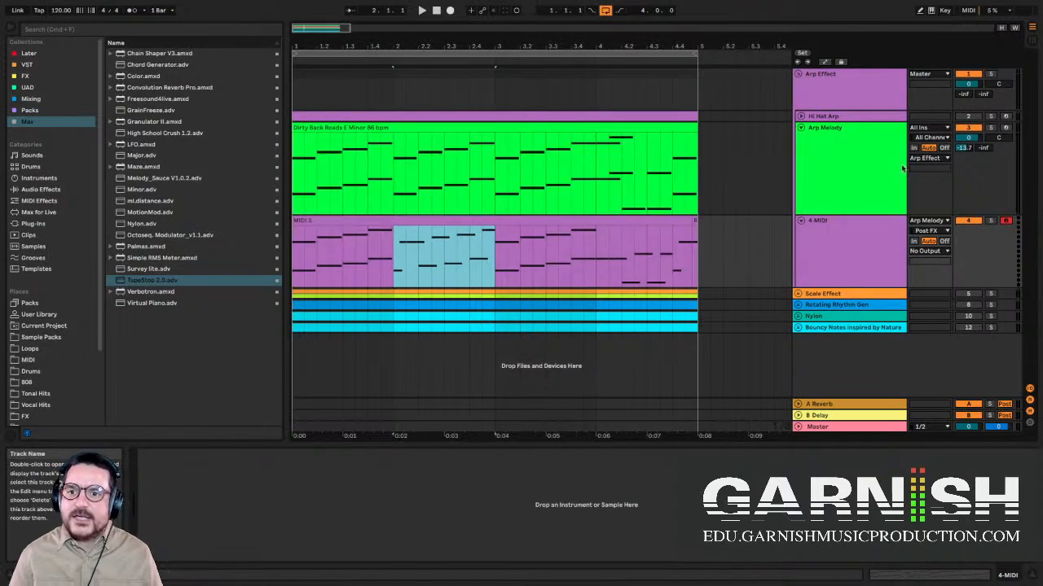
- Compare the device chain of Arp Melody with that of the 4-MIDI track
click(868, 159)
click(840, 236)
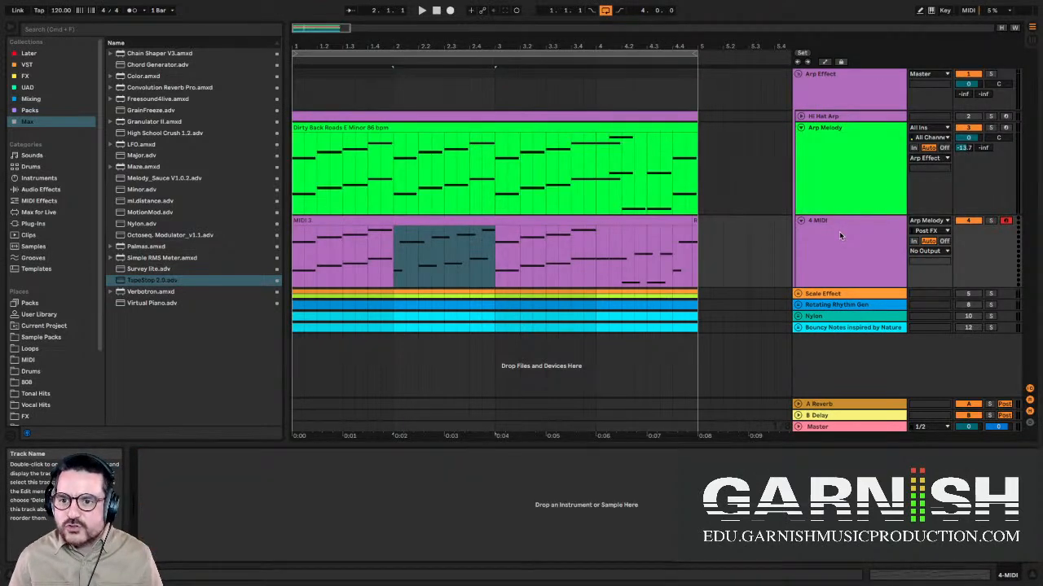
click(843, 171)
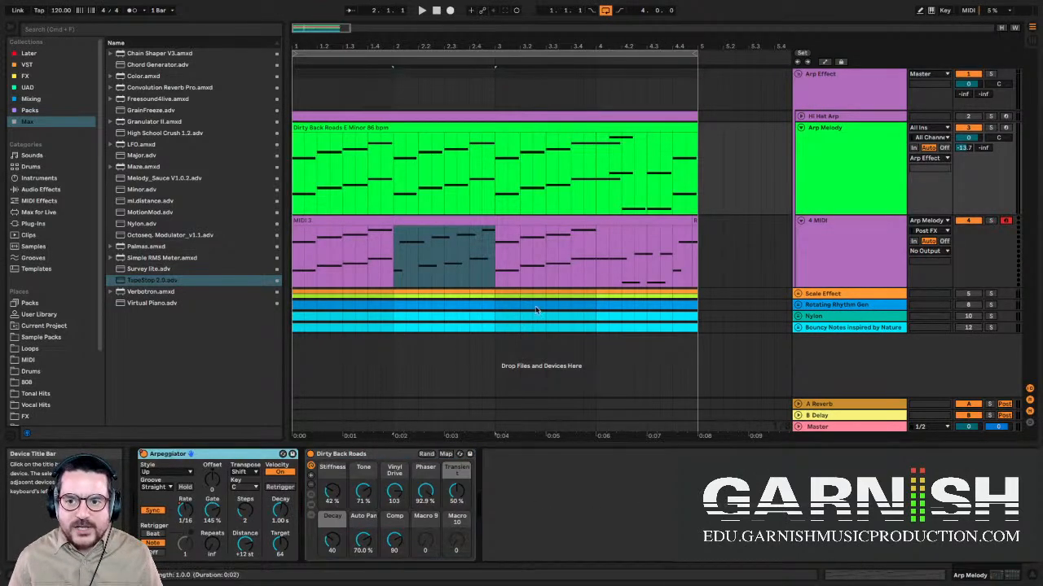
click(826, 245)
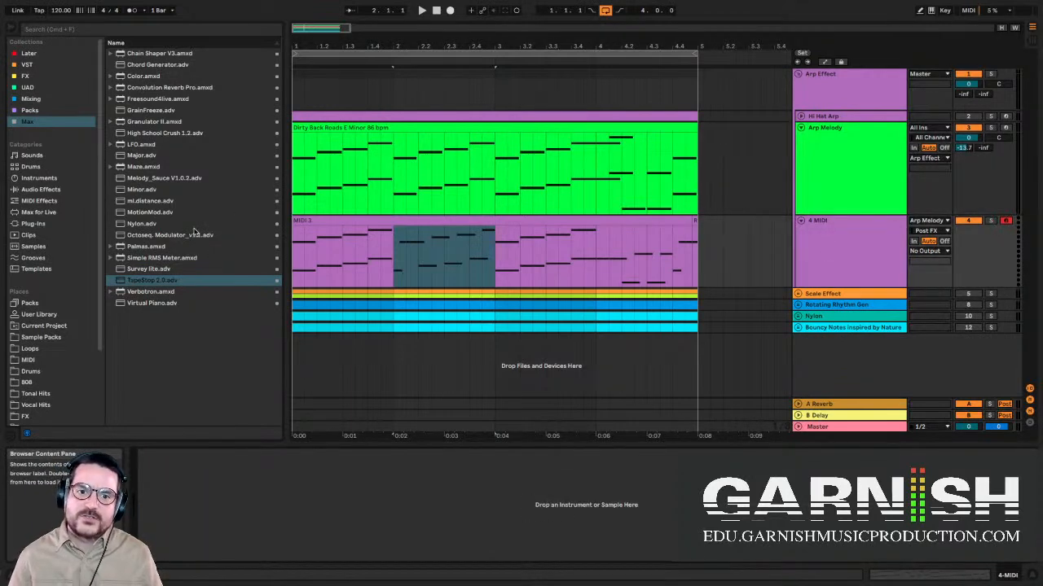
click(799, 321)
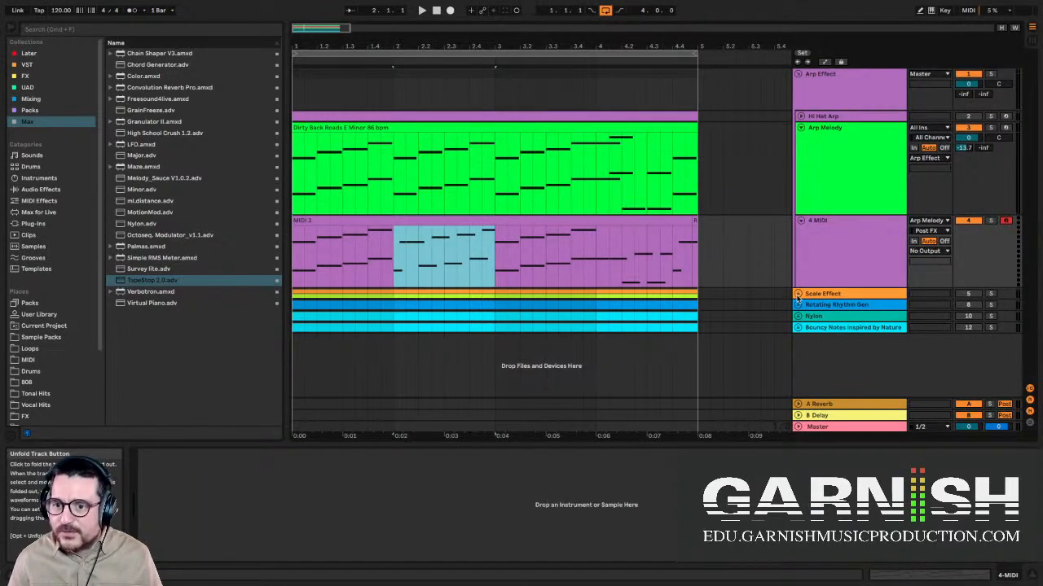
click(798, 305)
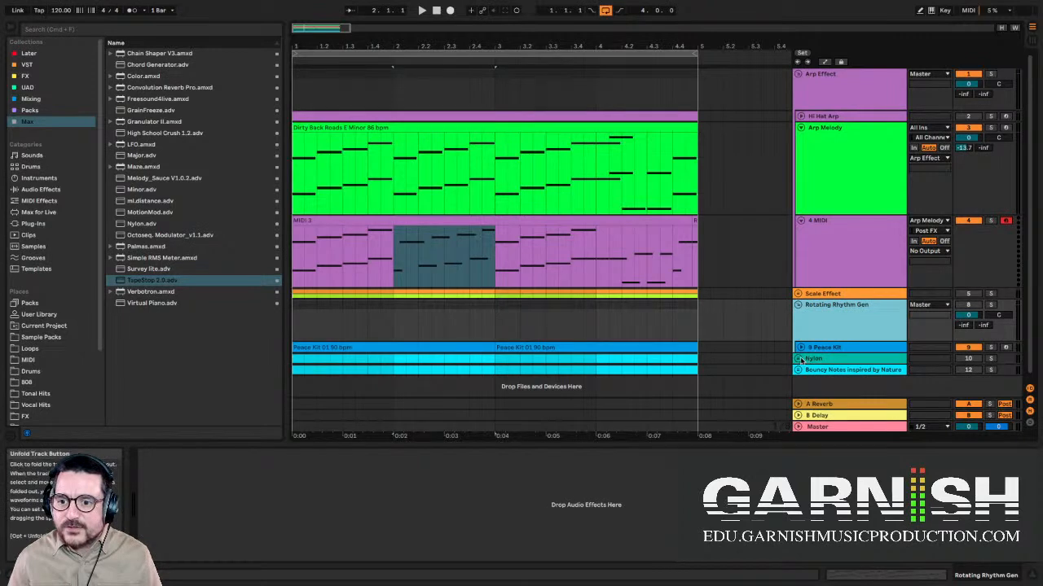
scroll(801, 360, down, 2)
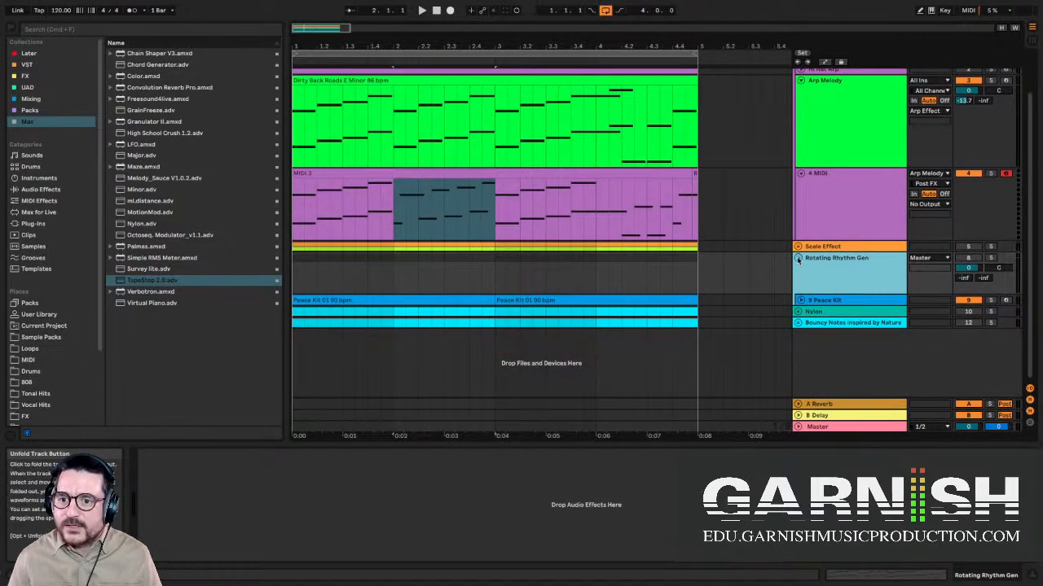
click(798, 259)
key(Up)
- Load the Organ Transistor Series preset from Wavetable's Piano & Keys folder onto the 4-MIDI track
click(52, 178)
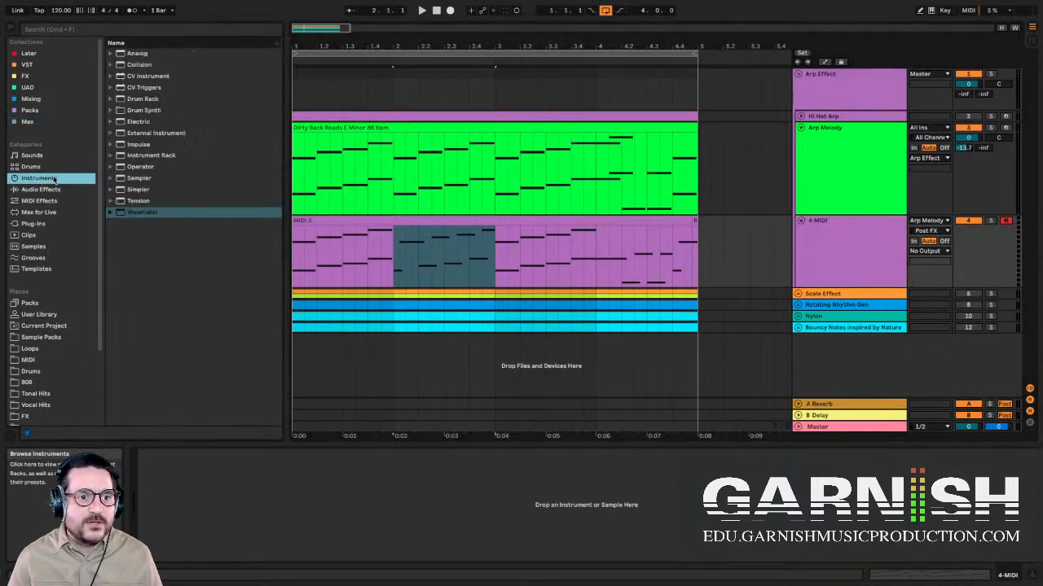
click(110, 213)
scroll(122, 295, down, 1)
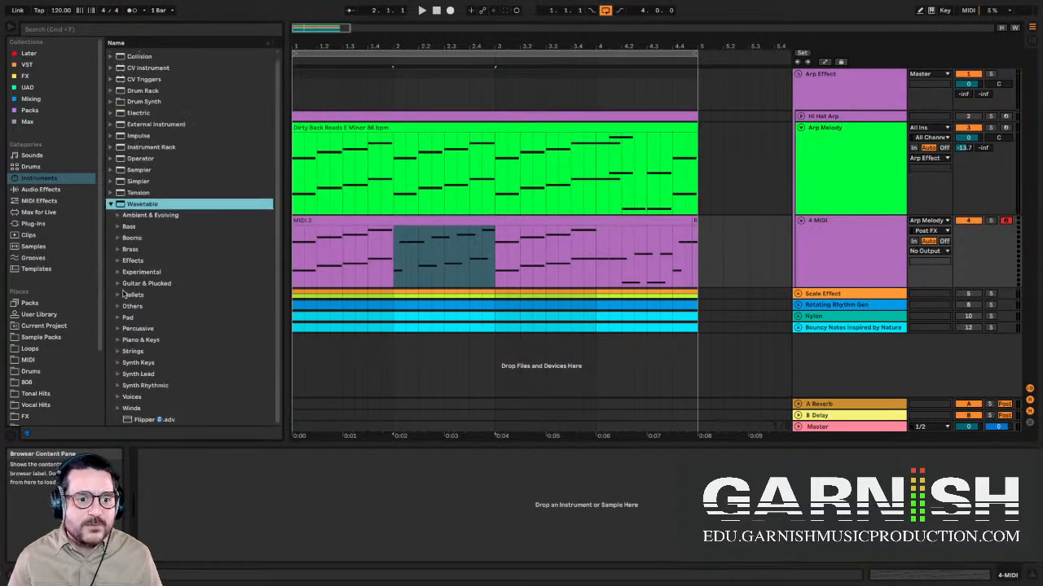
click(117, 338)
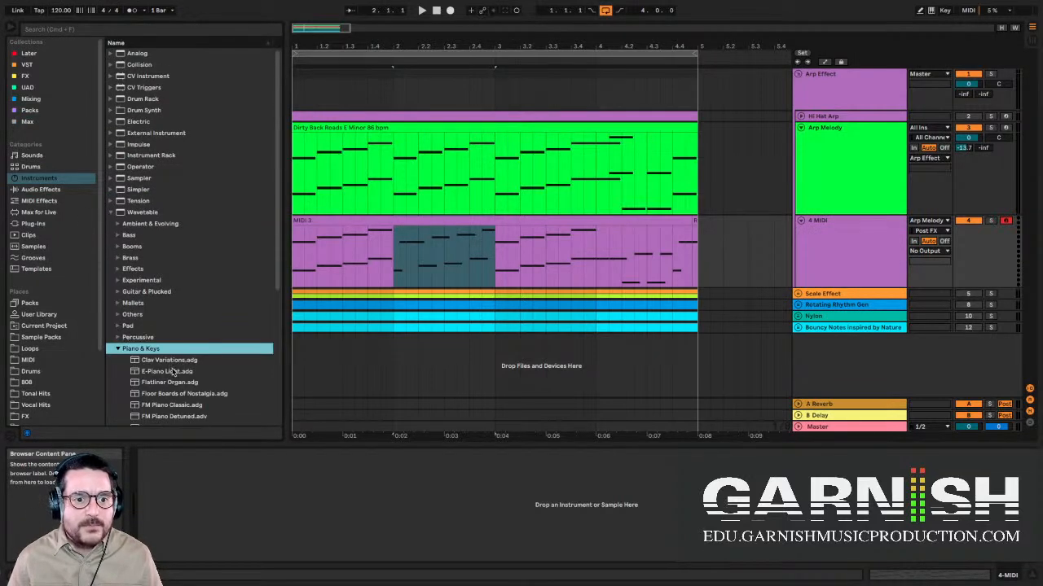
scroll(171, 371, down, 5)
drag(164, 319, 309, 265)
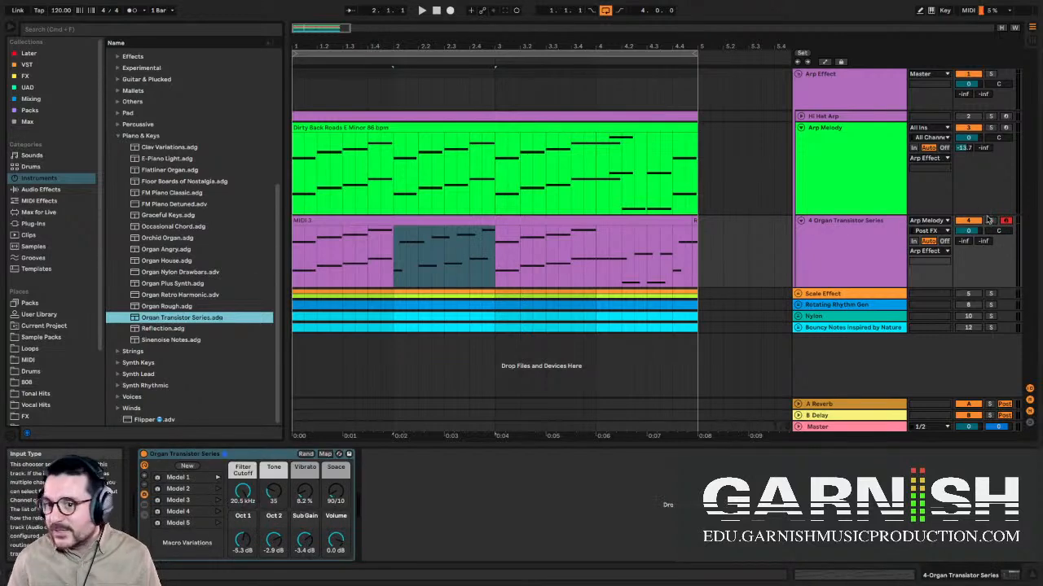
- Set the organ track's MIDI input to All Ins, audition the track soloed from bar 2, and turn solo off
click(928, 220)
click(928, 236)
click(993, 221)
key(space)
click(882, 243)
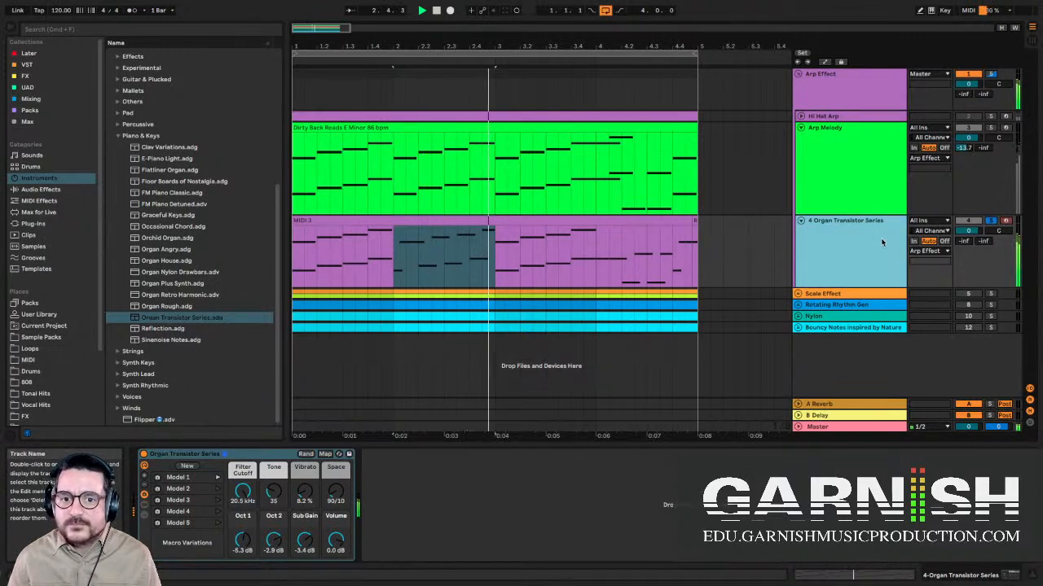
key(space)
click(991, 221)
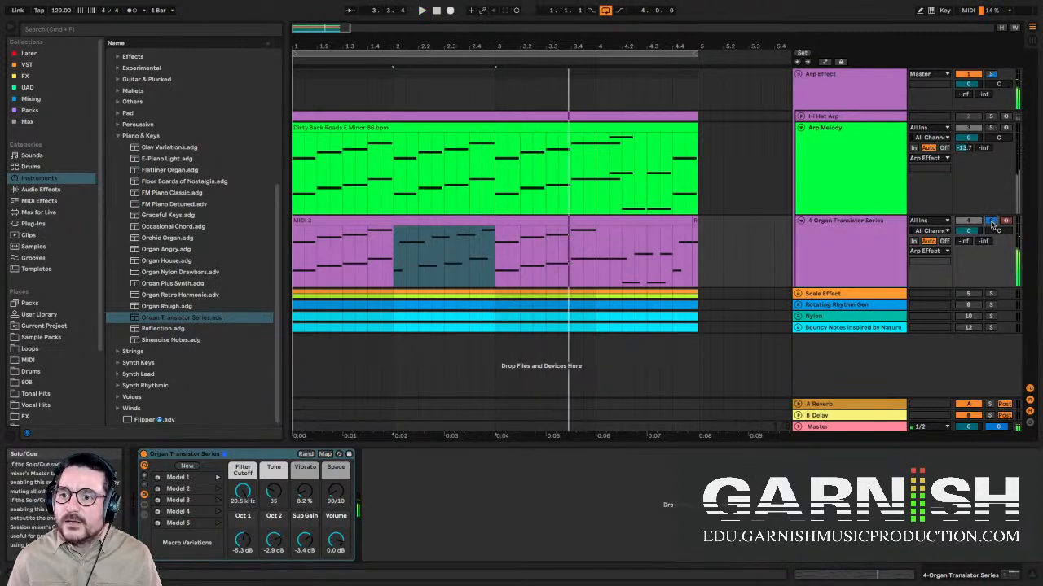
- Lower the organ track's volume to about -6 dB and play it together with Arp Melody from bar 1
drag(967, 232, 967, 242)
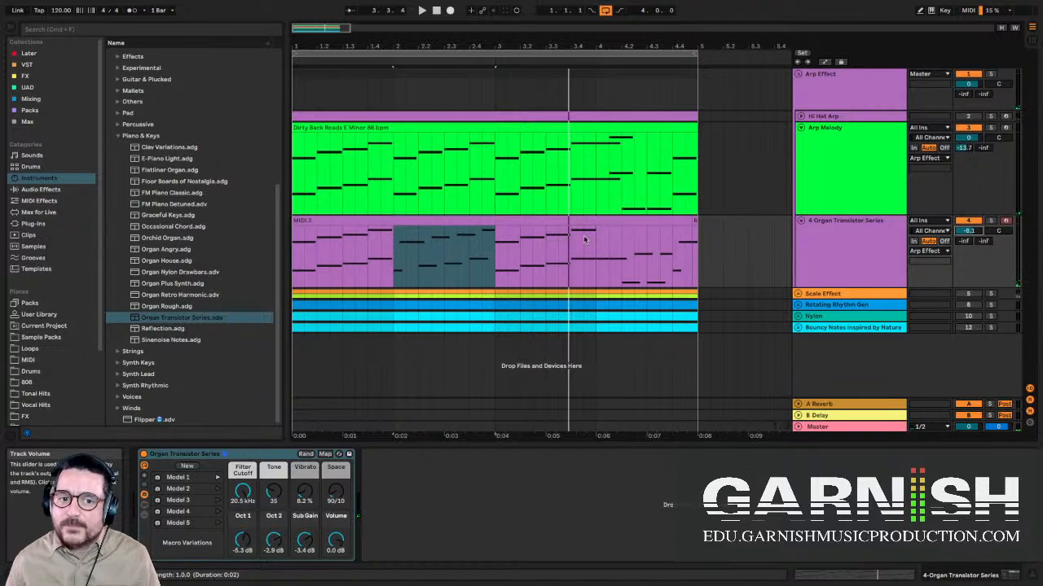
click(303, 260)
key(space)
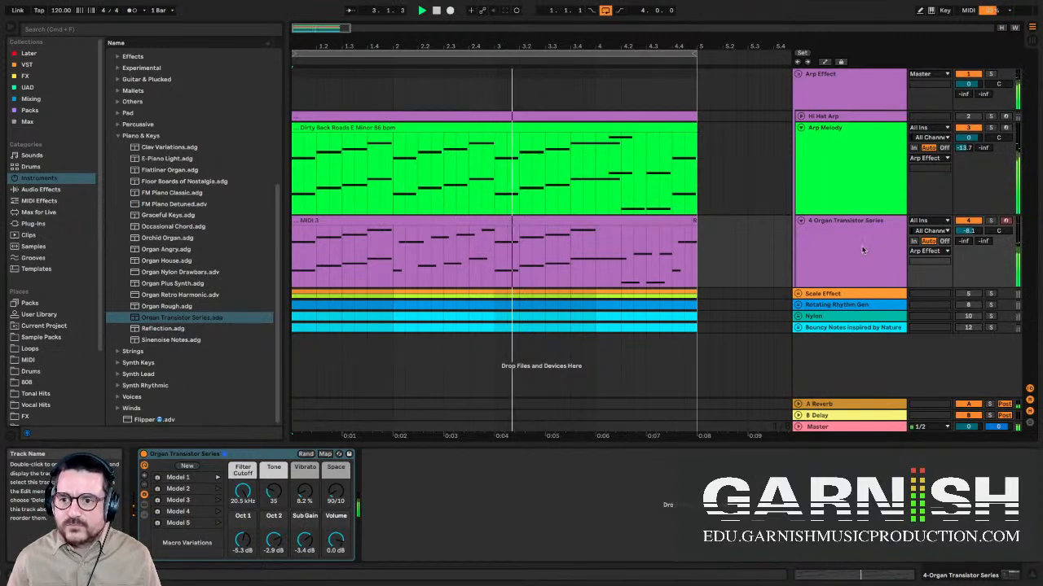
key(space)
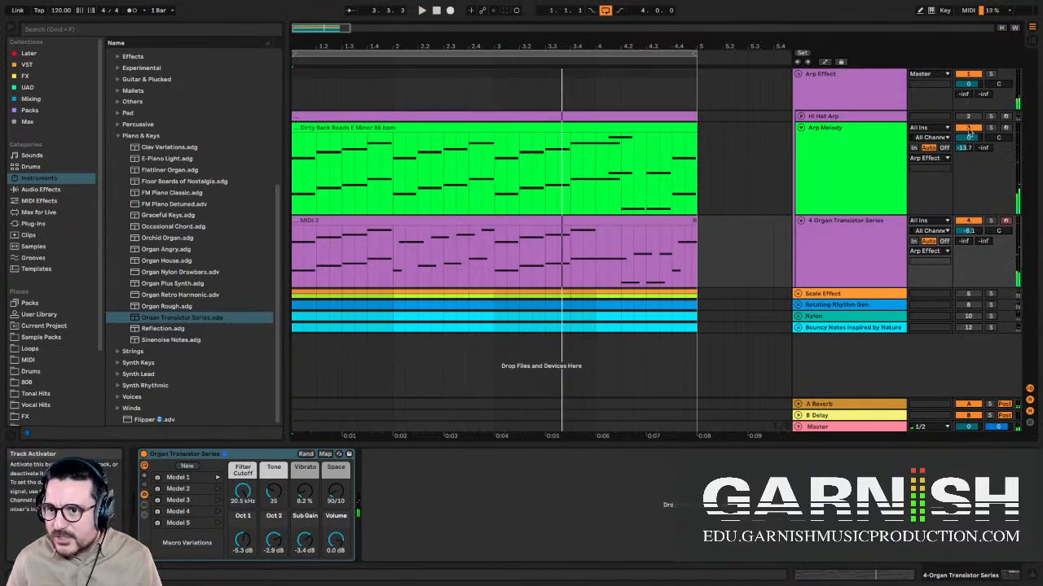
- Open the recorded MIDI clip in an enlarged note editor and select all of its bar 2 notes
double_click(460, 220)
drag(572, 375, 572, 253)
mouse_move(713, 395)
mouse_down()
mouse_move(677, 354)
mouse_move(566, 296)
mouse_up()
click(580, 350)
scroll(578, 366, up, 4)
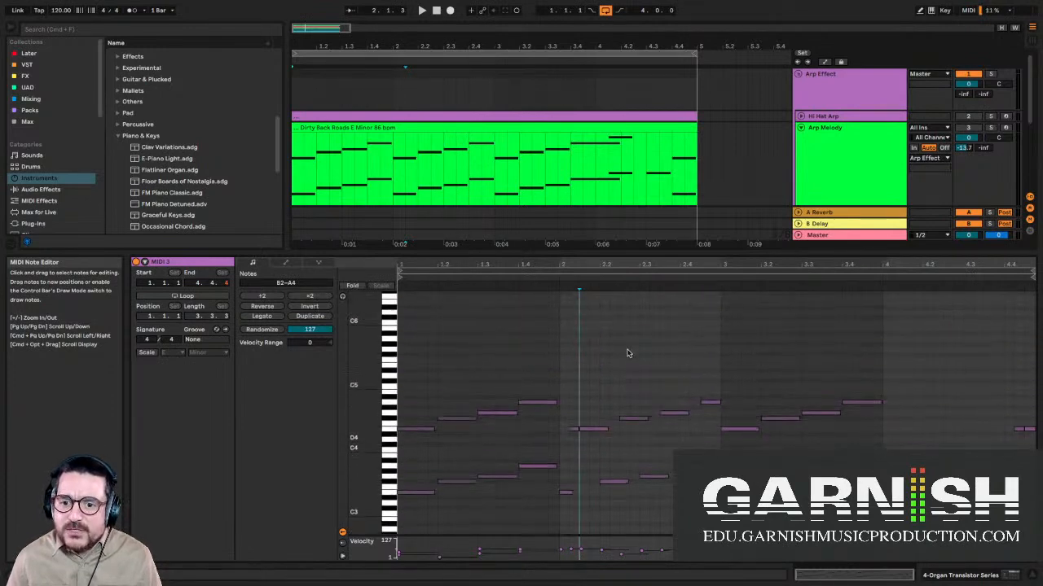
click(573, 391)
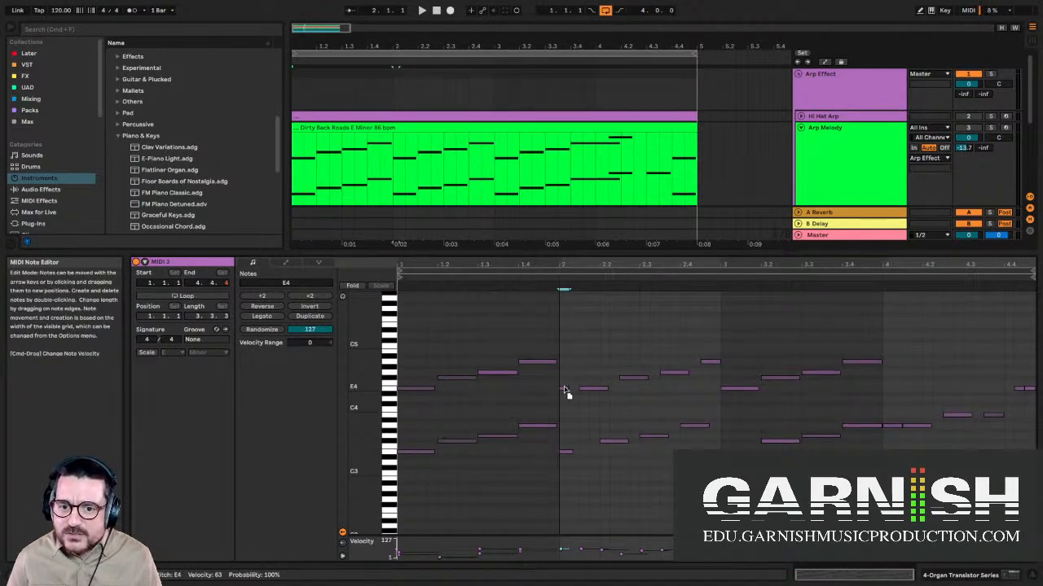
drag(702, 443, 562, 344)
drag(700, 445, 568, 365)
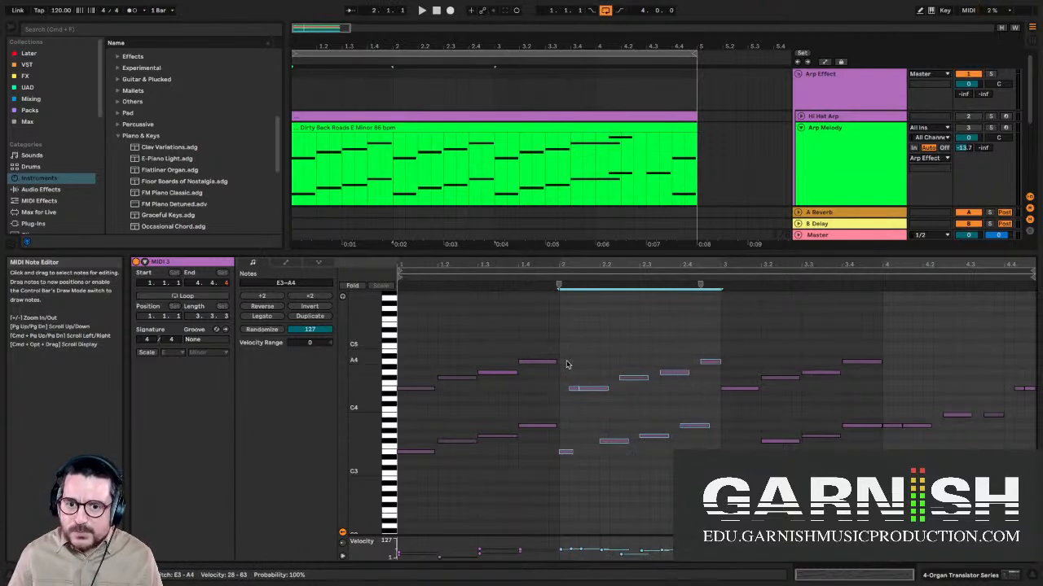
- Try the selected bar 2 notes one octave higher, return them to their pitch, and reverse them
key(shift+Up)
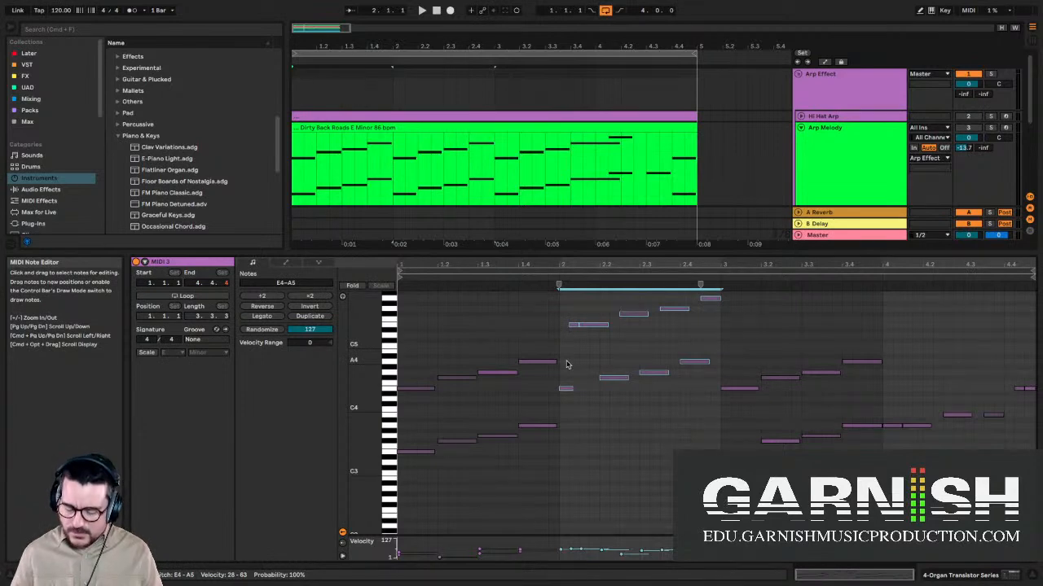
key(shift+Down)
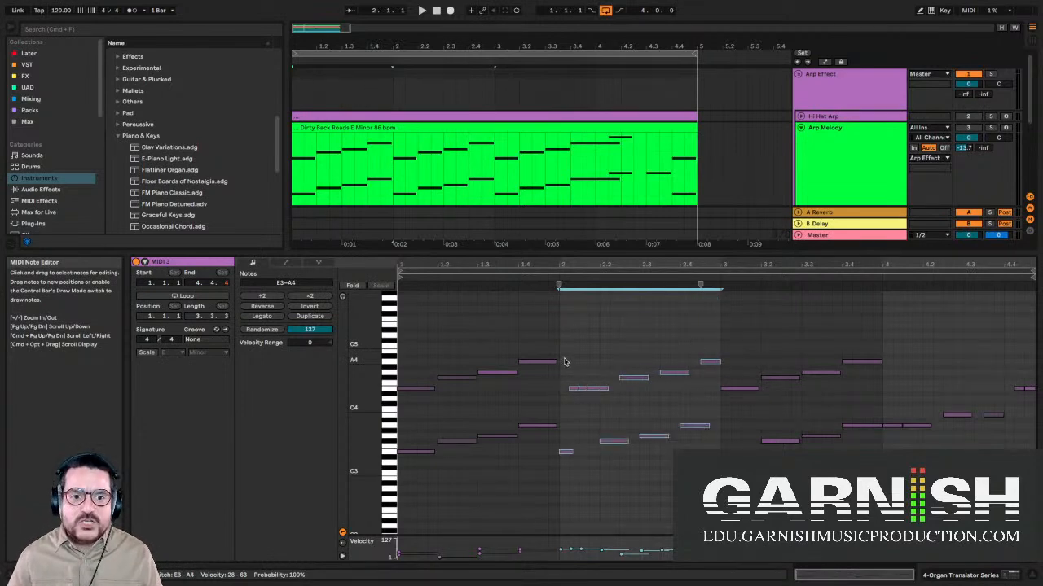
click(267, 308)
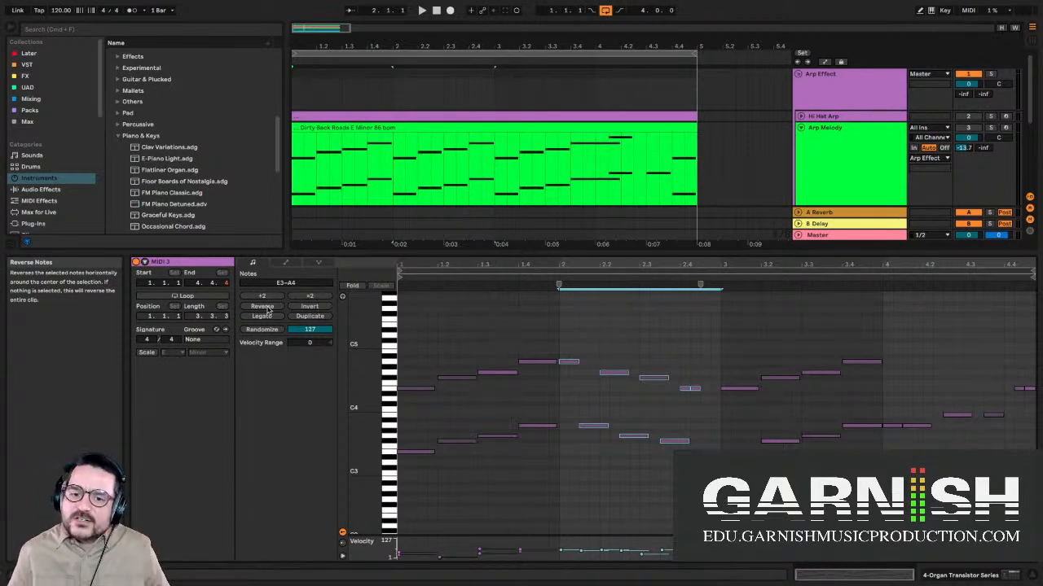
- View the Hi Hat Arp track's devices, and delete the Organ Transistor Series instrument from track 4
click(824, 117)
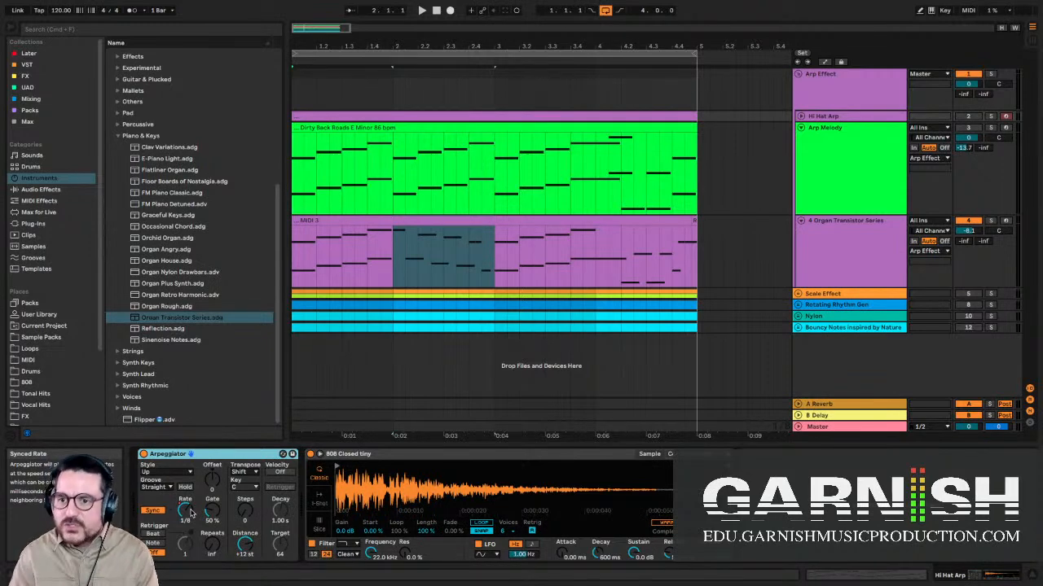
click(850, 258)
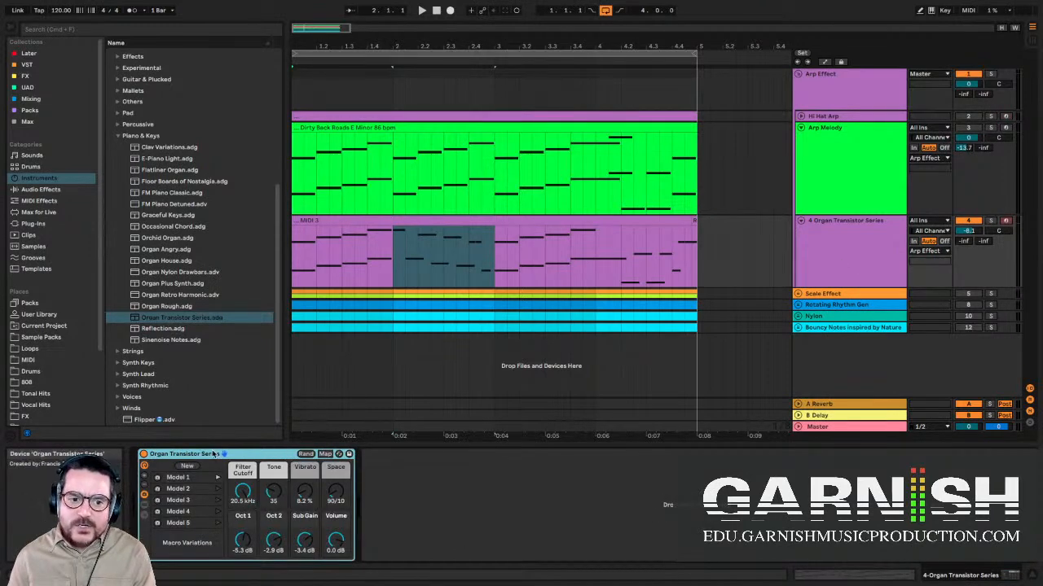
key(Delete)
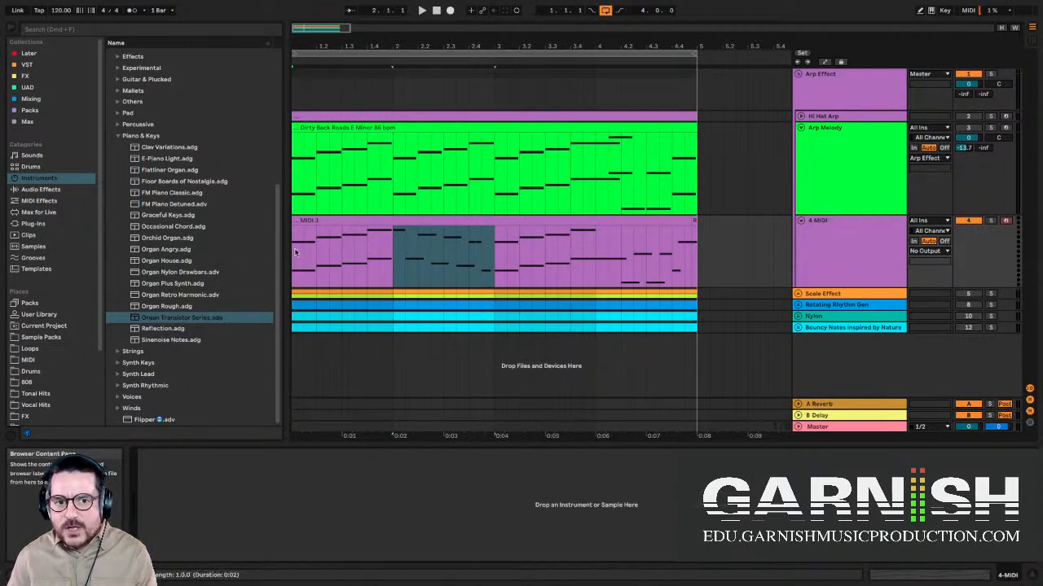
- Select bars 1 to 4 of the recorded clip, insert an audio track below Arp Melody, and set its input to Resampling
click(314, 264)
drag(293, 261, 696, 260)
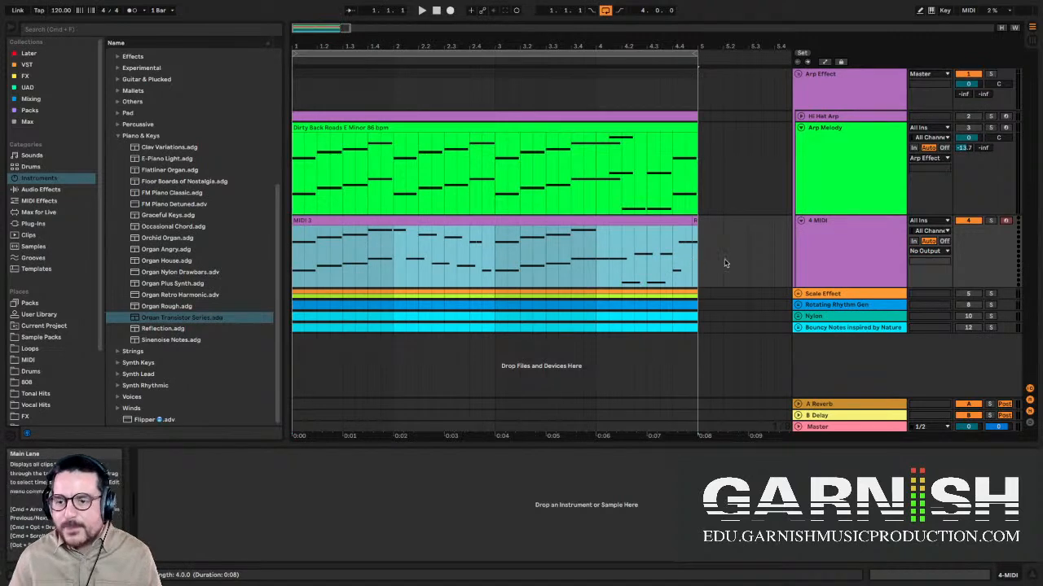
click(844, 179)
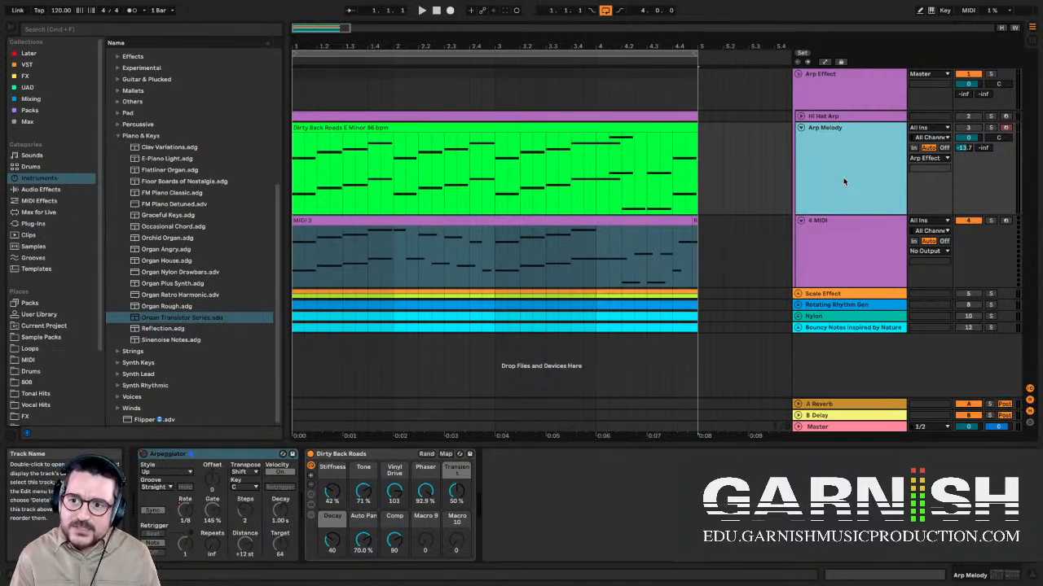
key(ctrl+t)
click(837, 235)
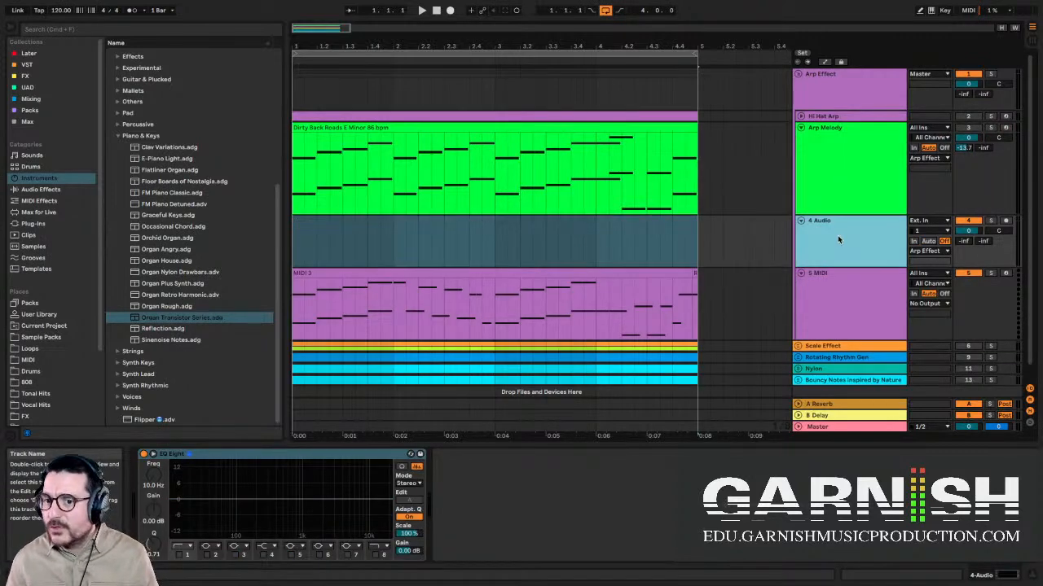
click(933, 219)
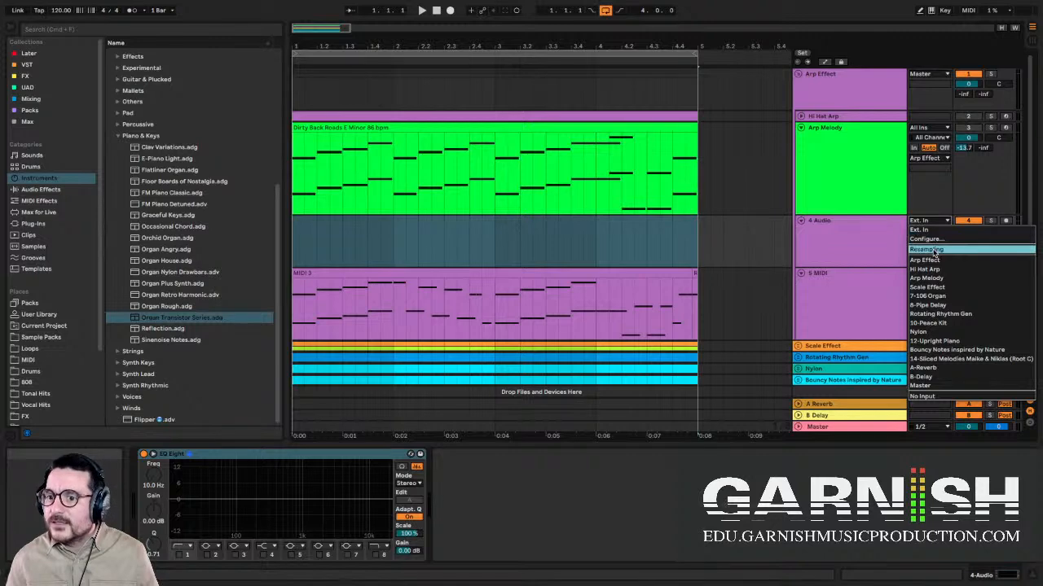
click(929, 249)
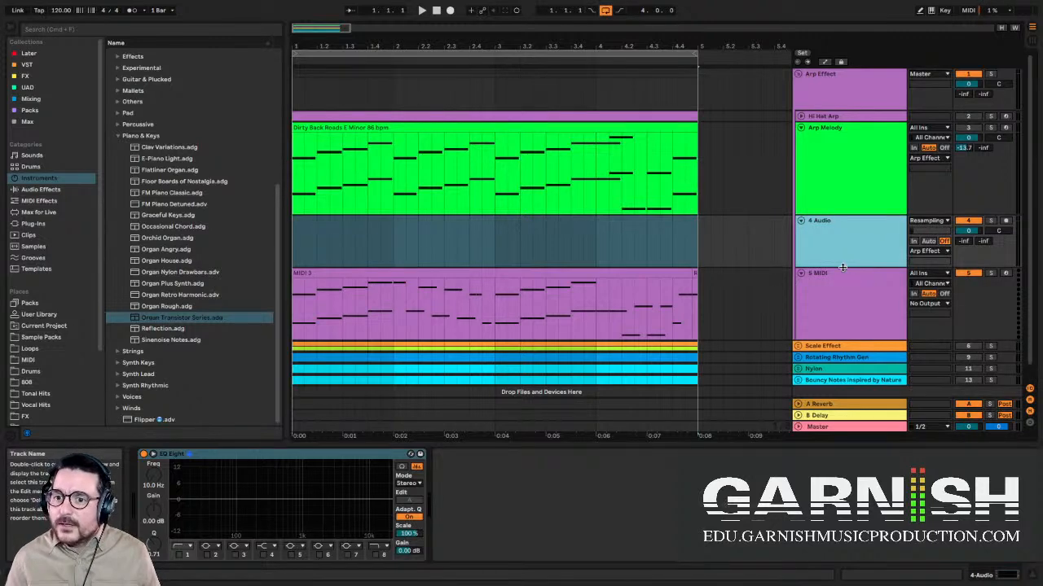
- Make the 4 Audio track taller and select bars 1 to 4 in its lane
drag(843, 266, 840, 284)
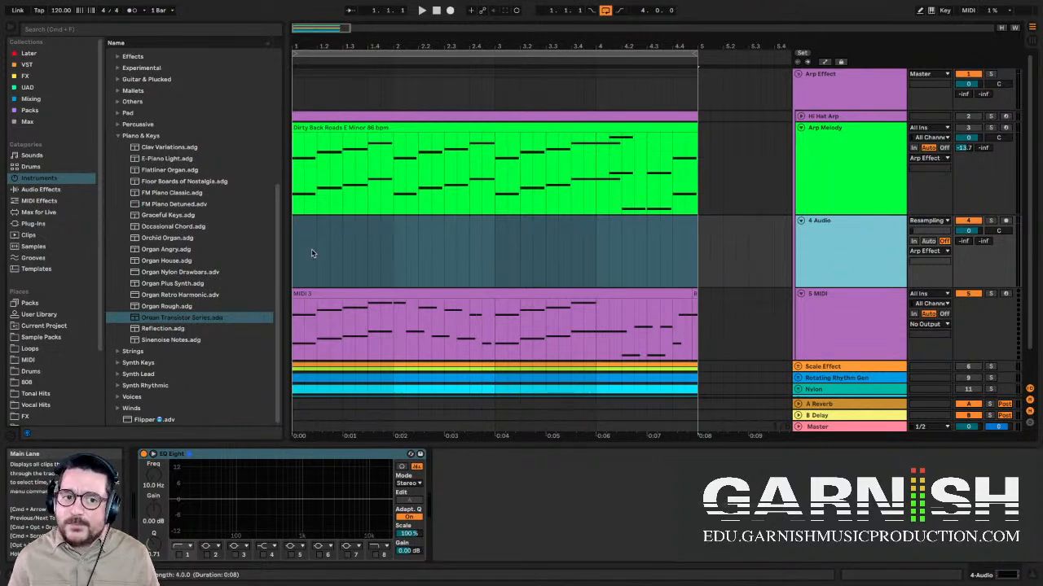
mouse_move(294, 265)
mouse_down()
mouse_move(695, 269)
mouse_move(292, 264)
mouse_up()
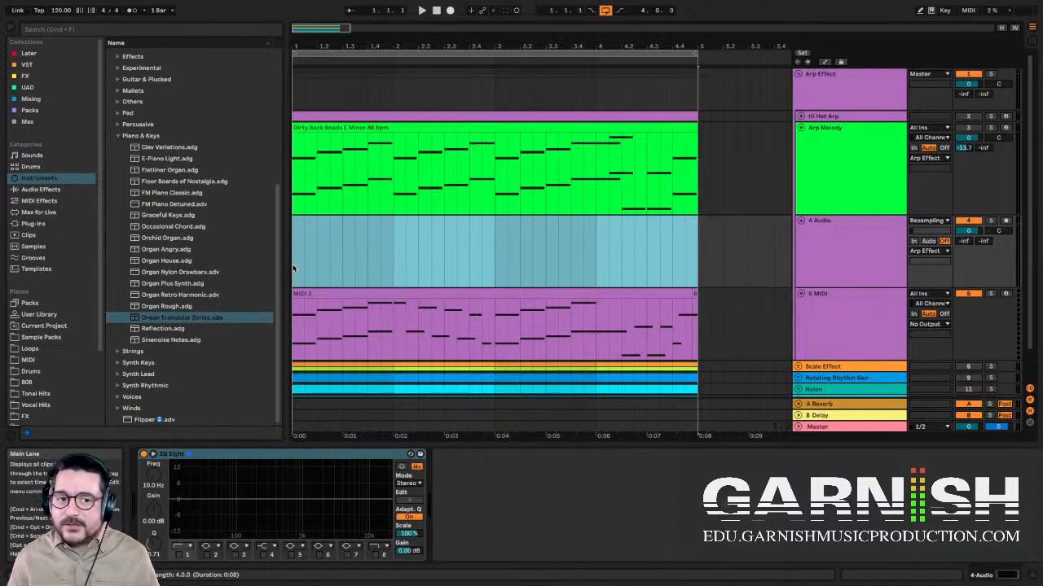
- Select the 5 MIDI track and collapse the 4 Audio, 5 MIDI and Arp Melody tracks
scroll(349, 276, down, 2)
click(844, 282)
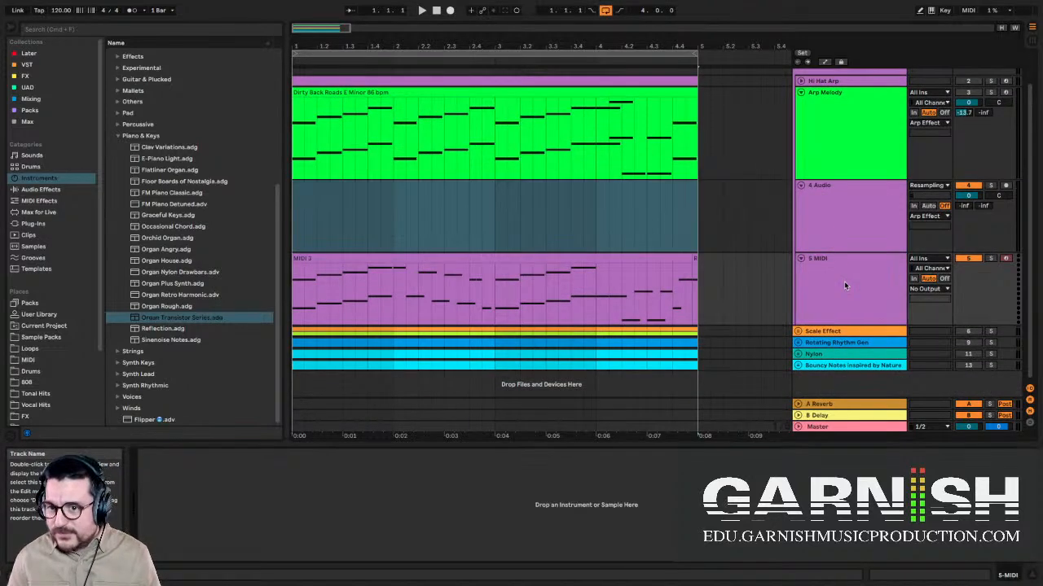
scroll(844, 282, up, 1)
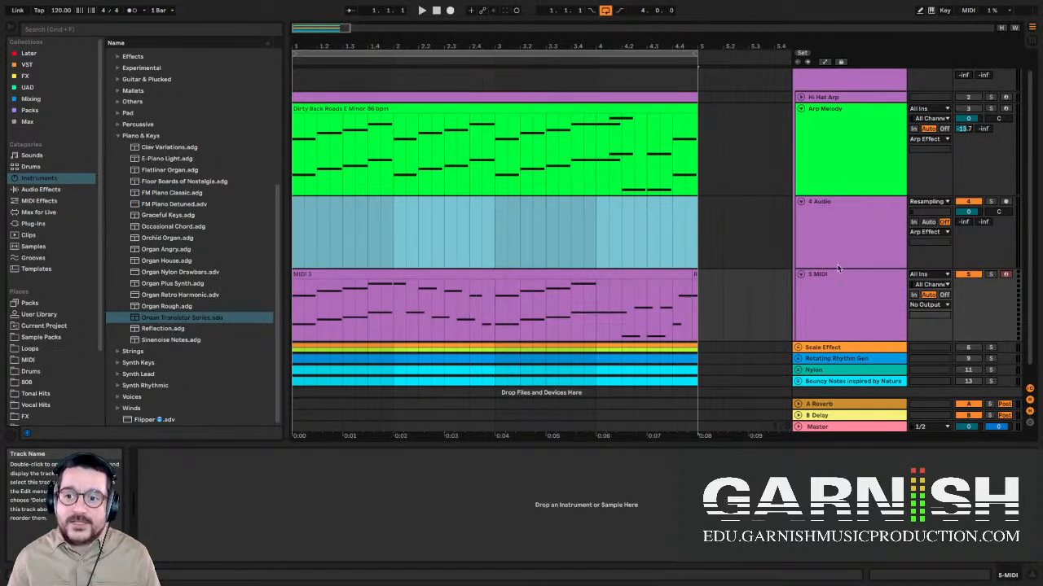
click(837, 287)
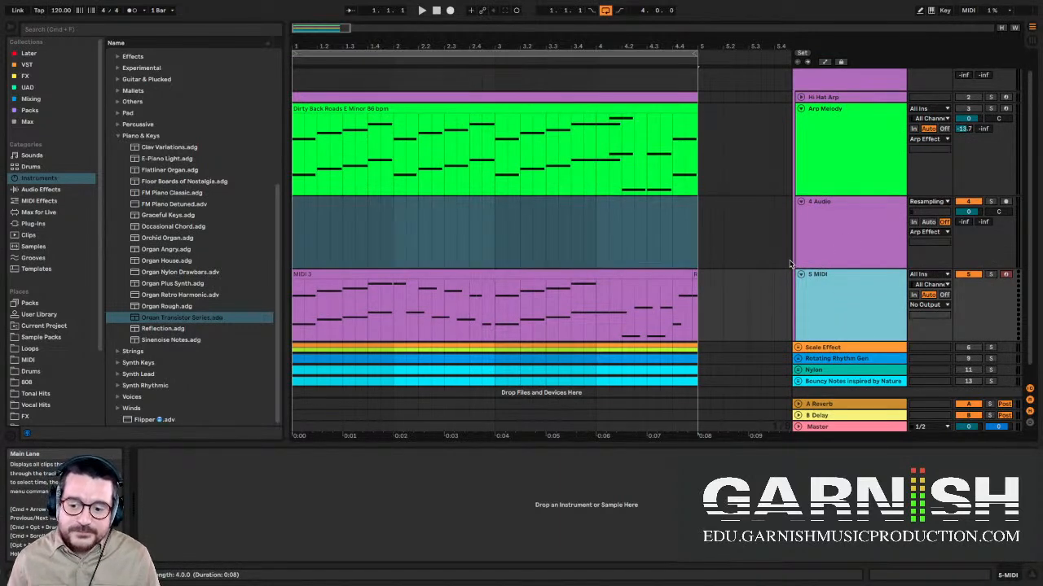
click(802, 203)
click(800, 232)
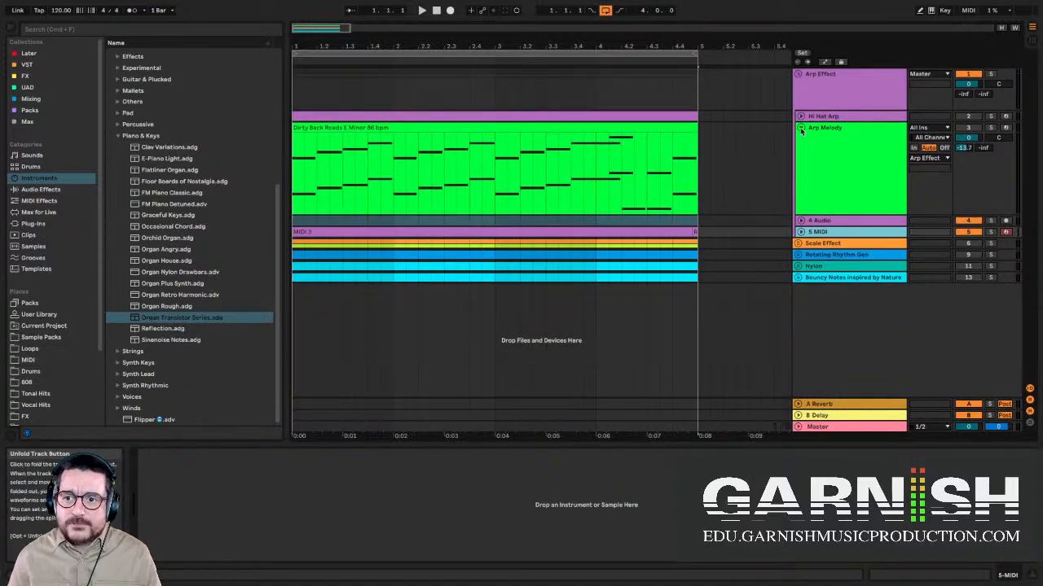
click(800, 127)
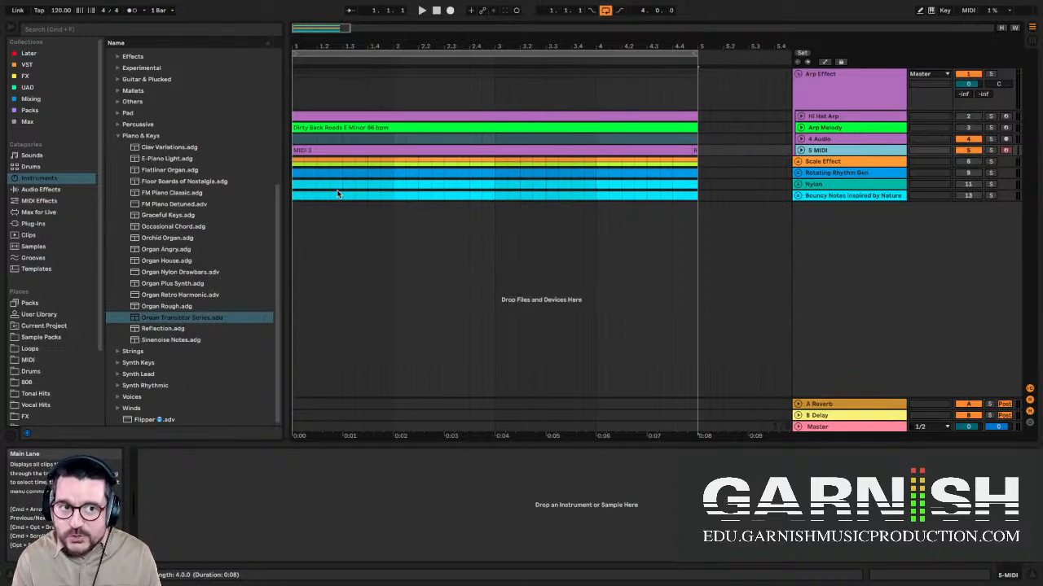
- Look over Arpeggiator, Scale and Rotating Rhythm Generator among the MIDI effects, and open the Max for Live category
click(51, 201)
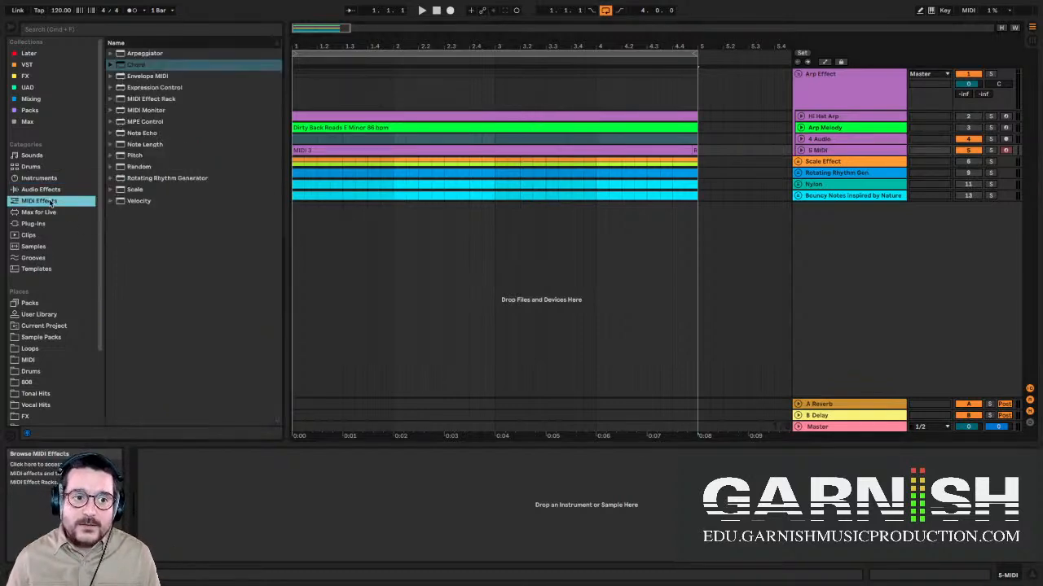
click(144, 54)
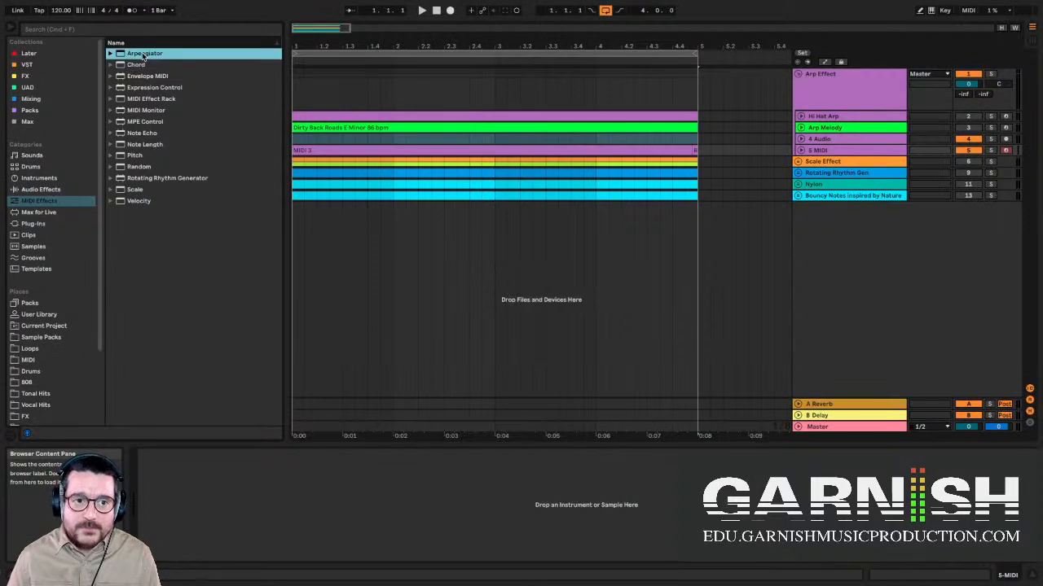
click(145, 190)
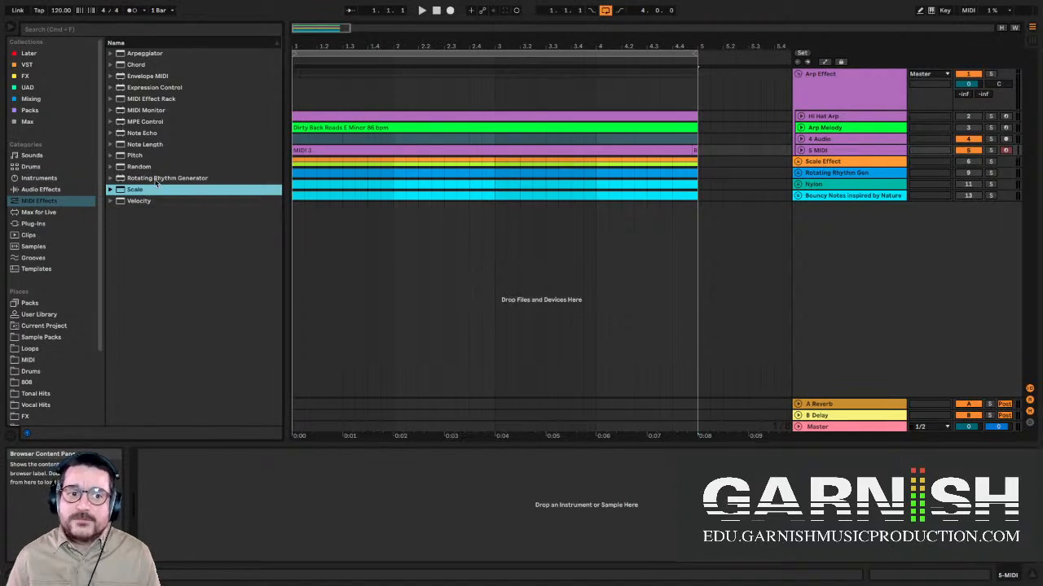
click(156, 180)
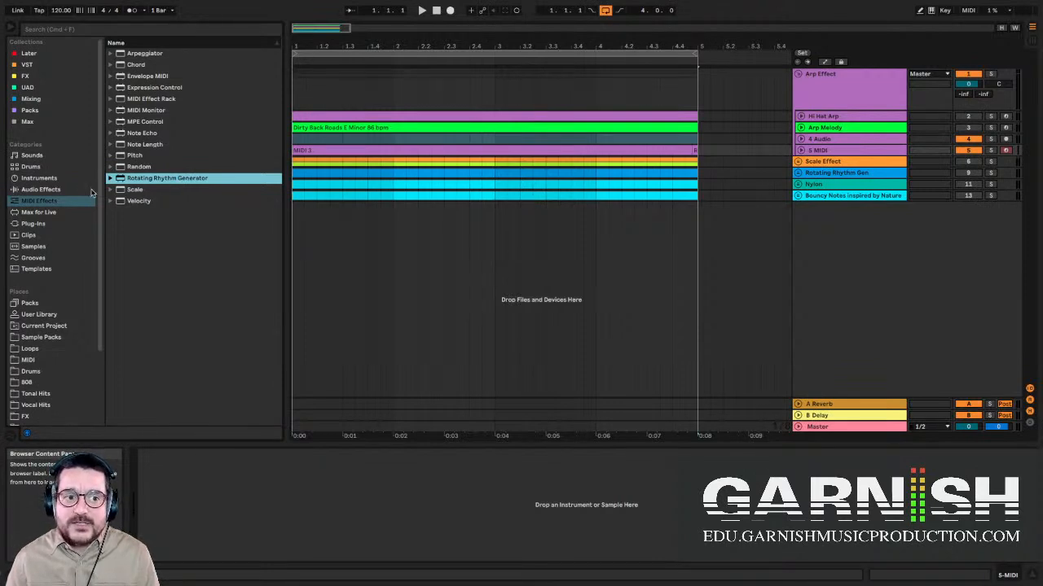
click(42, 212)
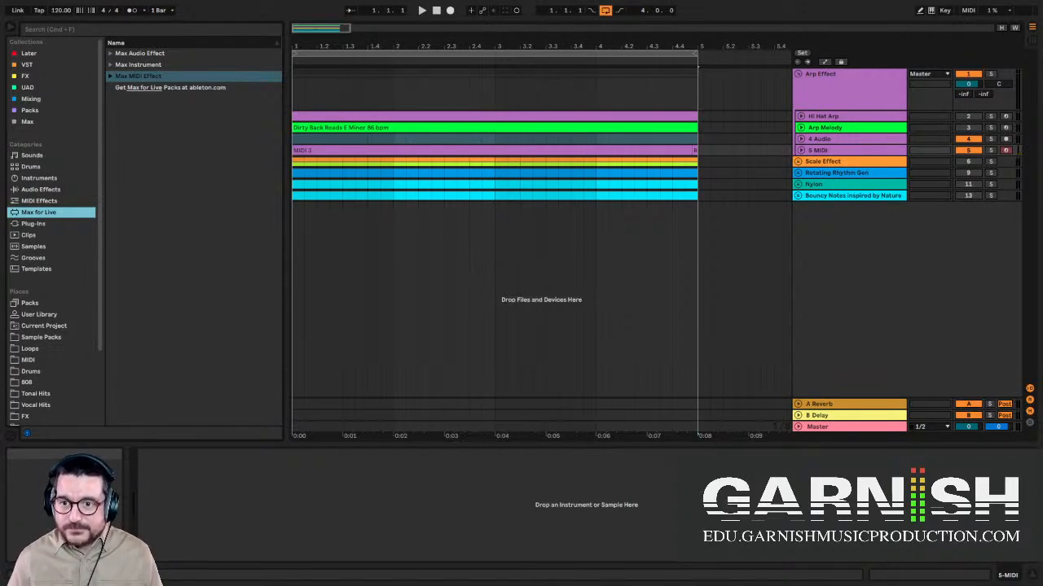
- Expand the Nylon and Bouncy Notes groups to view the Upright Piano's devices, and fold all open groups including Arp Effect
click(798, 184)
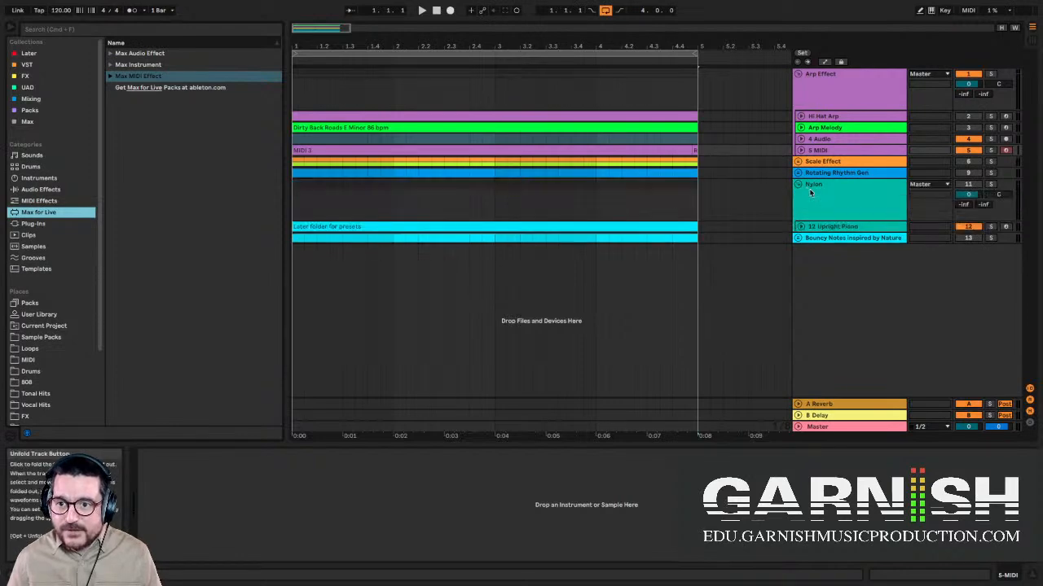
click(822, 228)
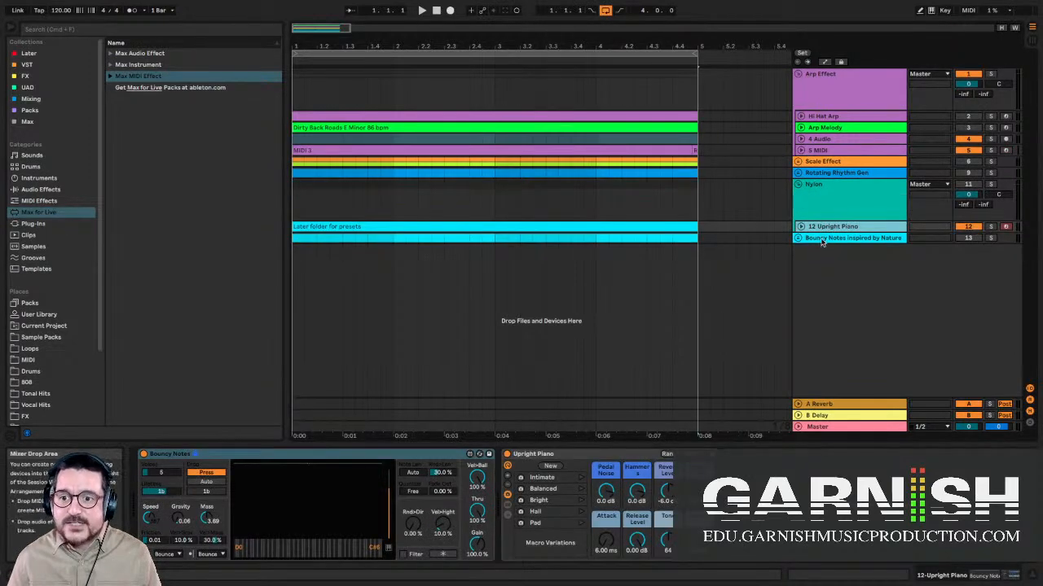
click(798, 238)
click(817, 243)
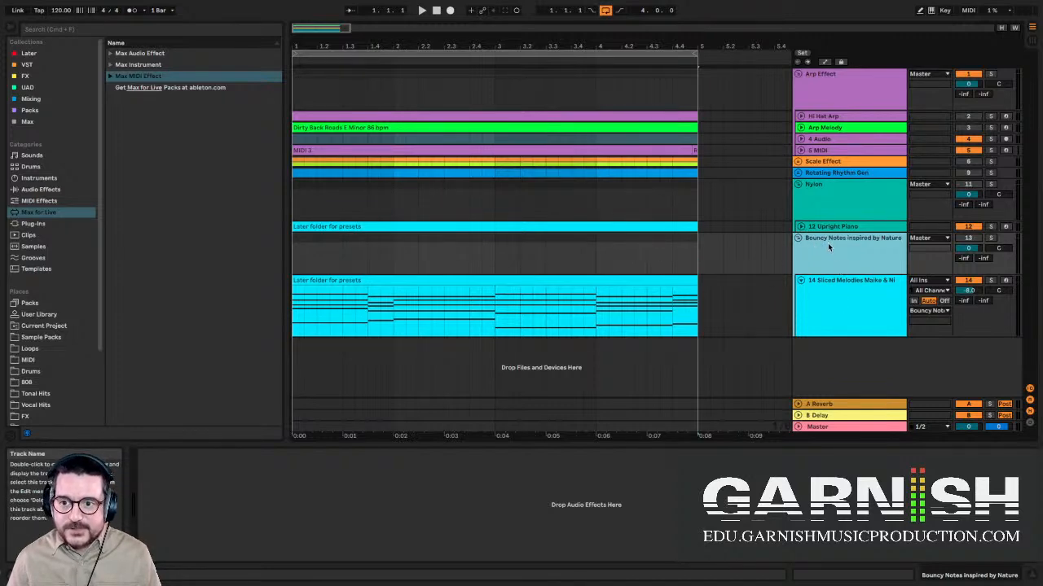
click(800, 186)
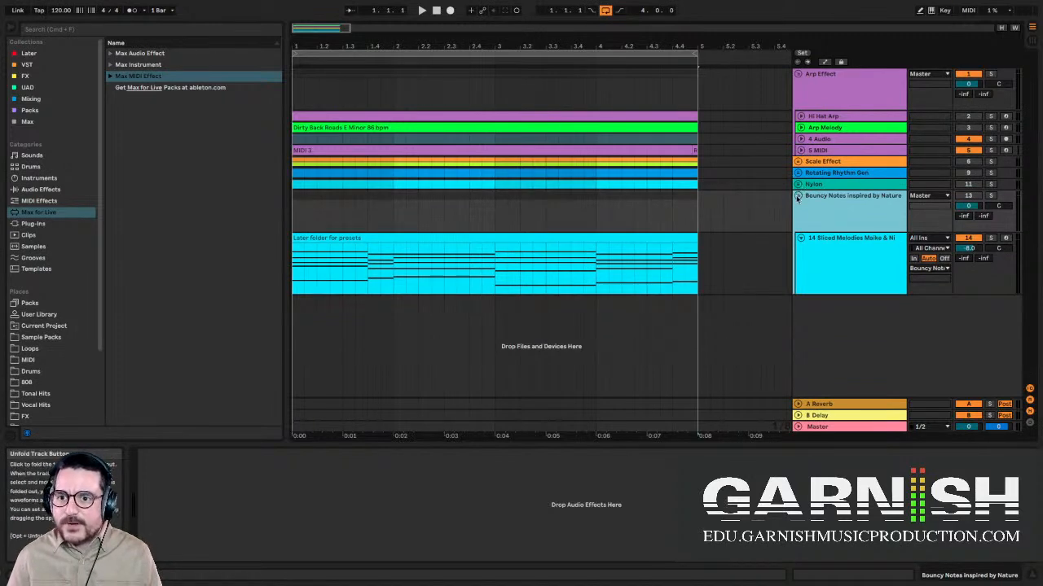
click(801, 195)
click(798, 74)
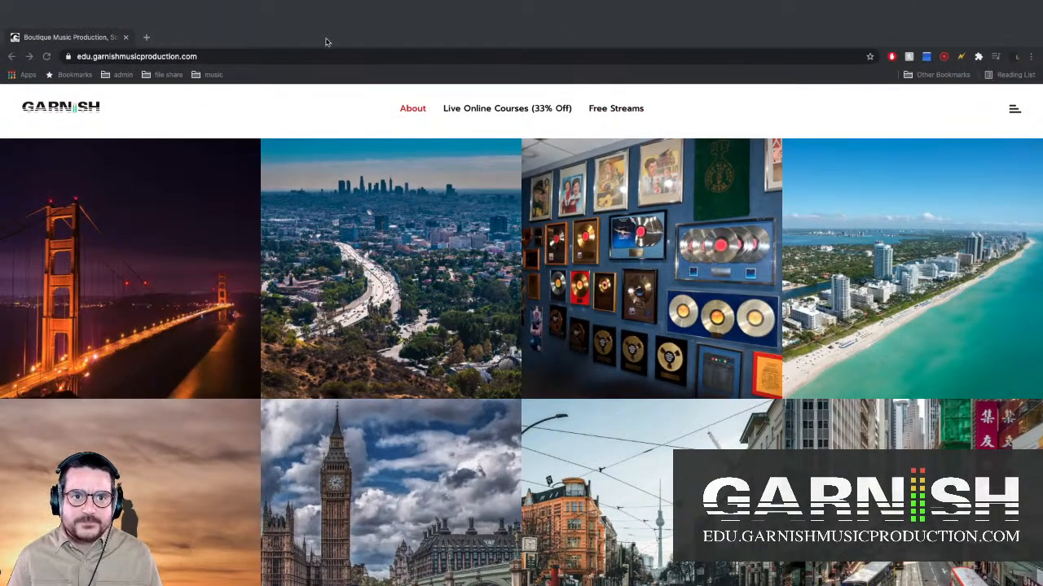
- Switch to the Chrome browser, open the Garnish site's Free Streams page, and highlight the 11am PT/2pm ET/7pm stream times
mouse_move(319, 2)
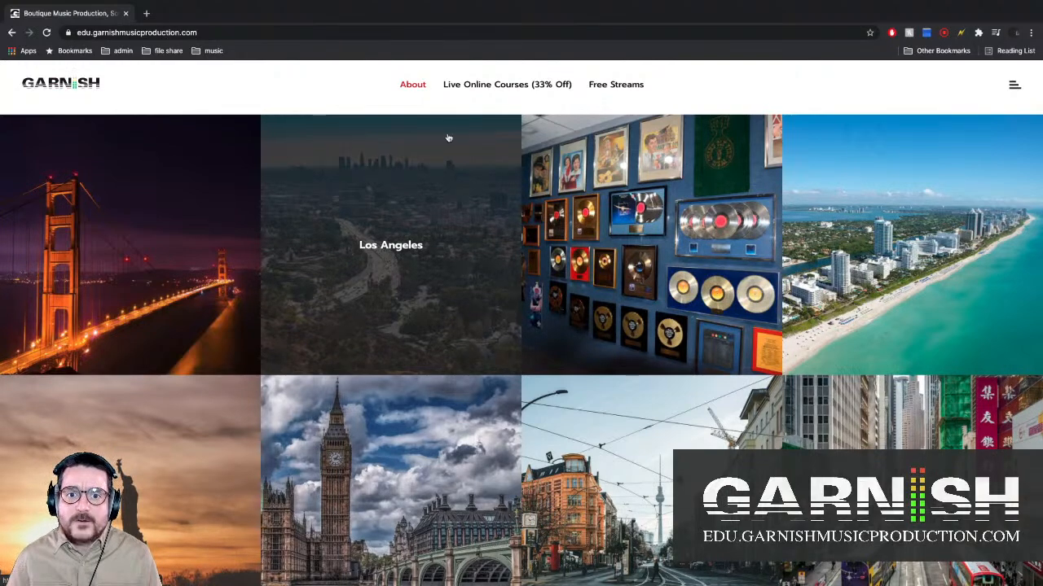
mouse_move(471, 94)
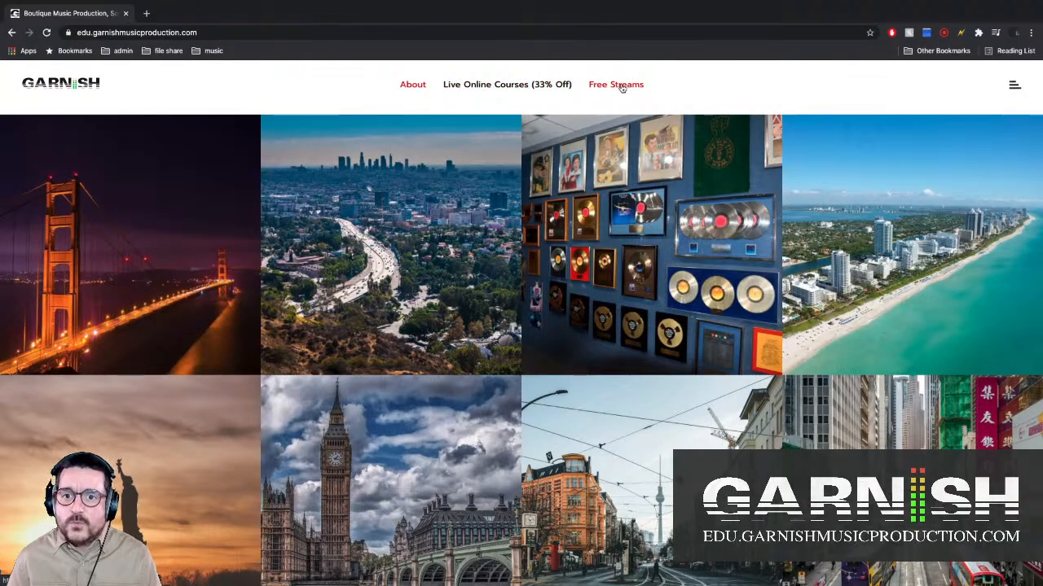
click(622, 88)
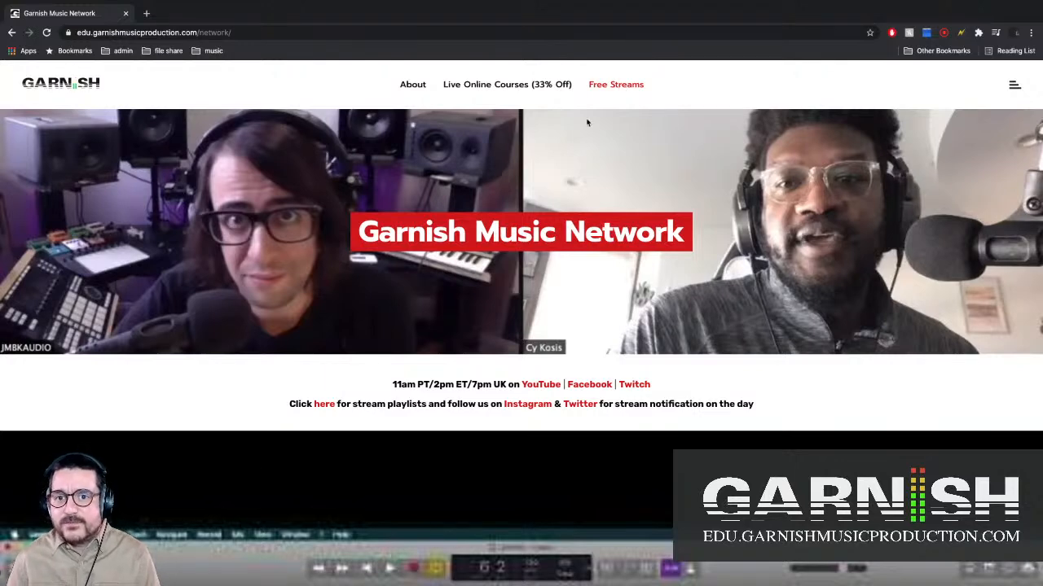
scroll(532, 385, down, 1)
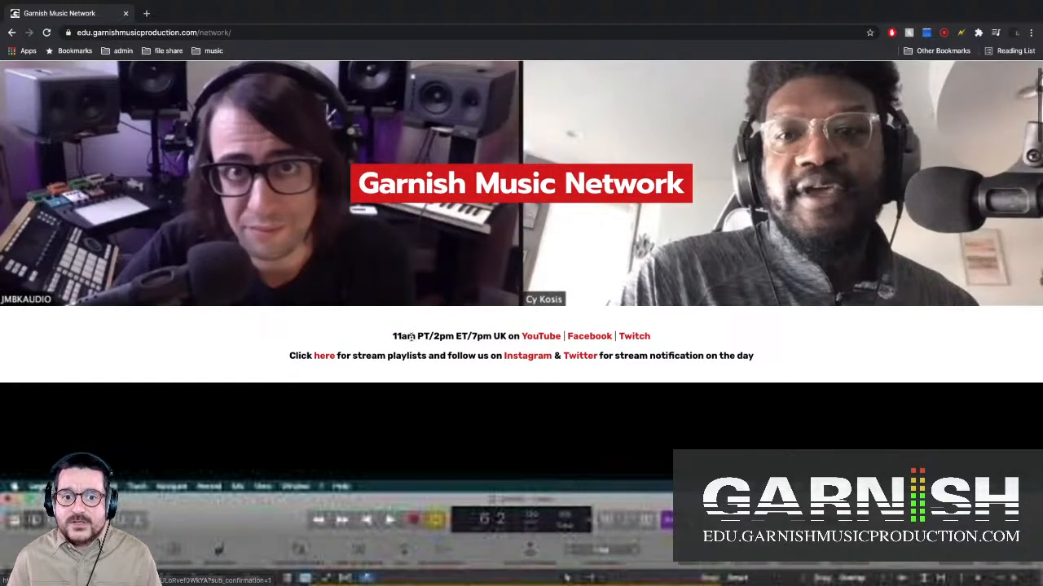
drag(393, 336, 495, 334)
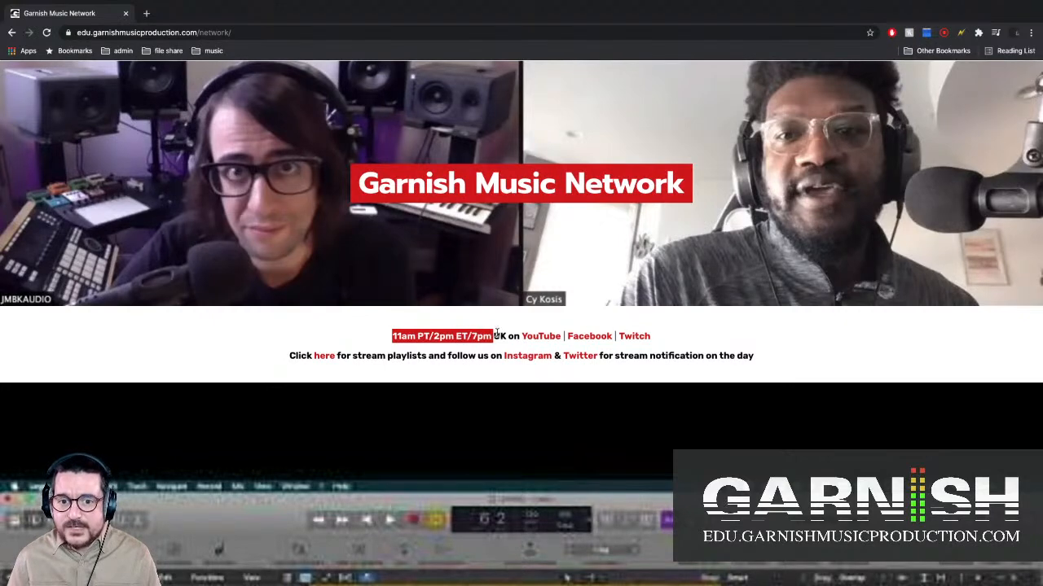
- Look through the Garnish Music Network page's stream videos, category tiles and footer, return to its header, and leave the browser
scroll(496, 335, down, 1)
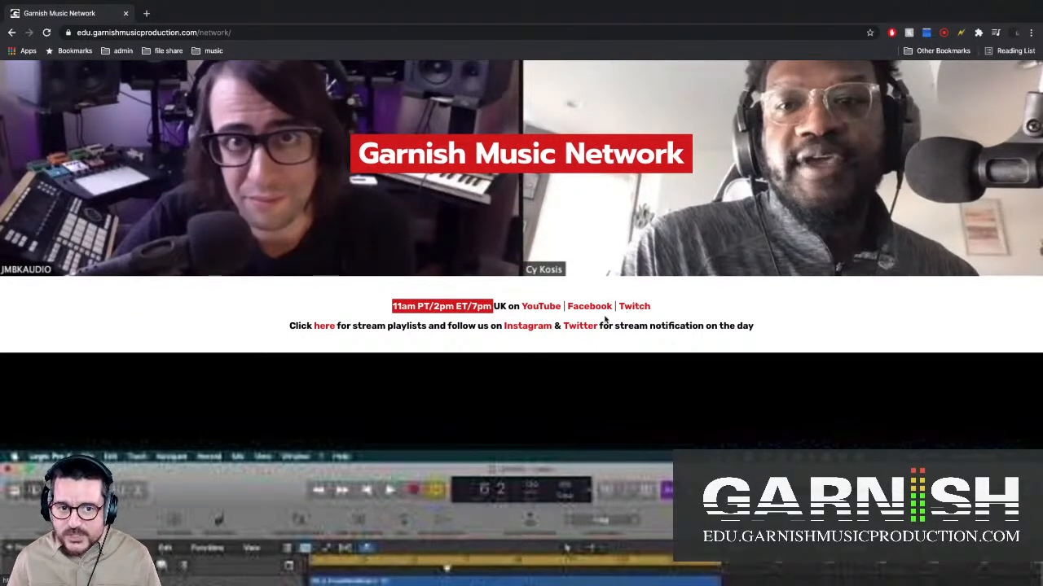
scroll(551, 340, down, 1)
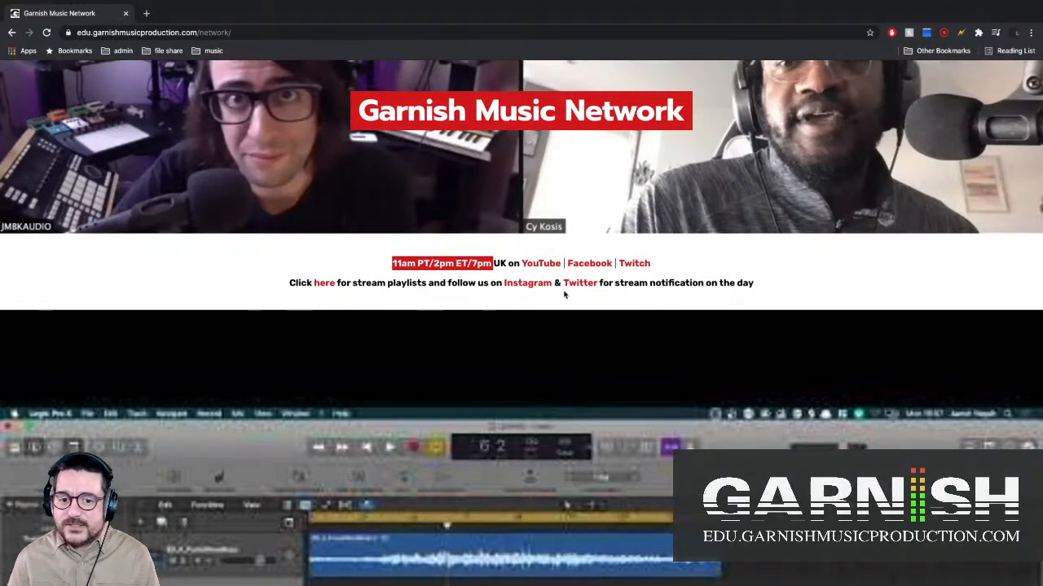
scroll(569, 293, down, 2)
scroll(564, 295, down, 20)
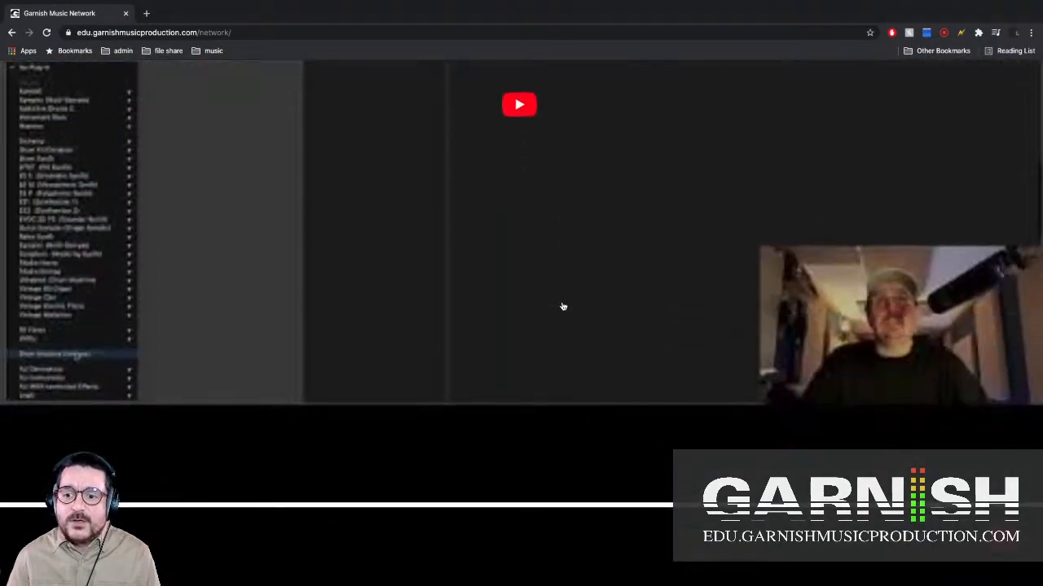
scroll(562, 308, down, 15)
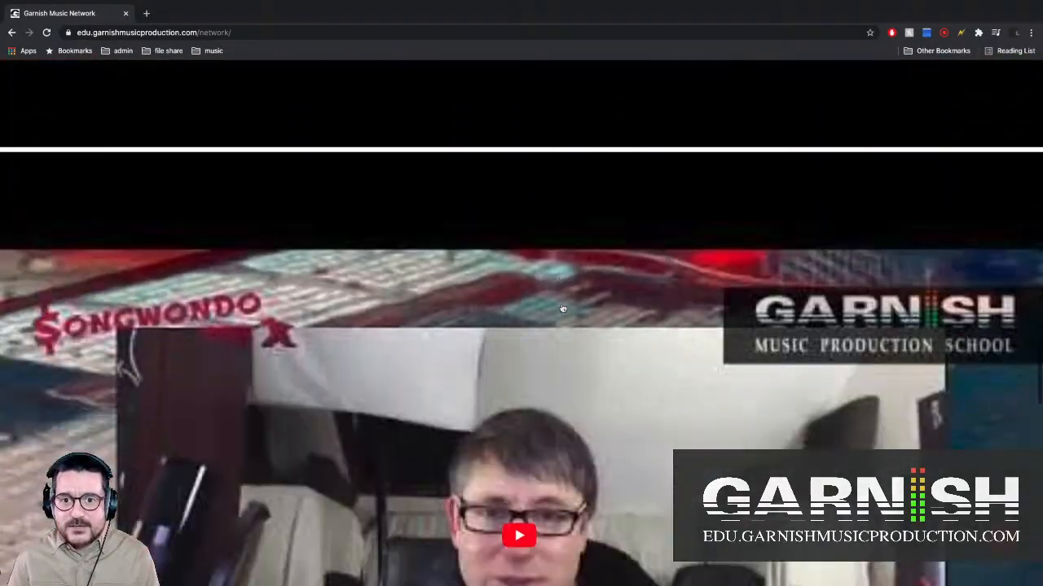
scroll(562, 308, down, 2)
scroll(562, 308, up, 12)
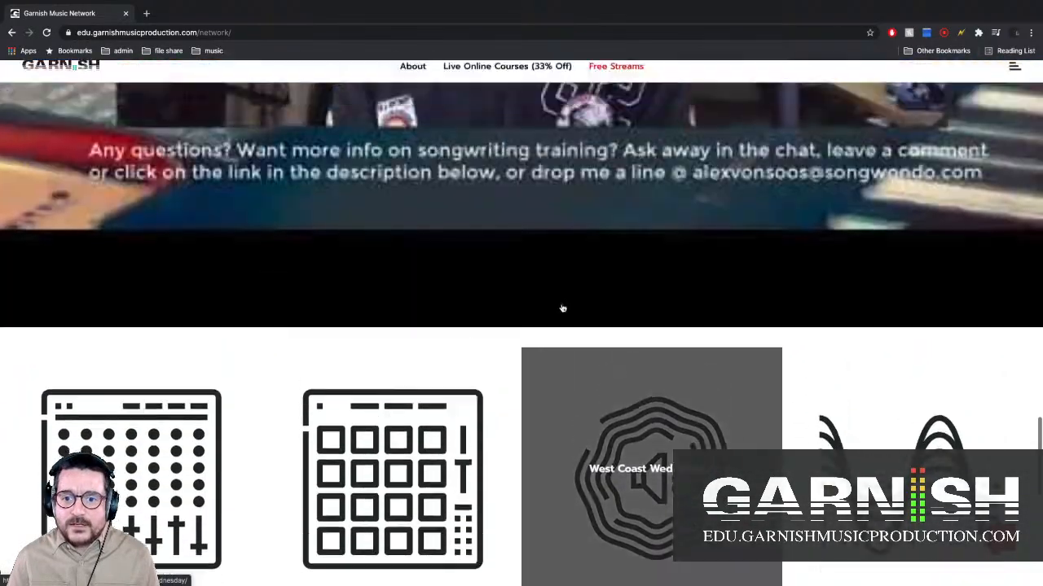
scroll(562, 308, up, 15)
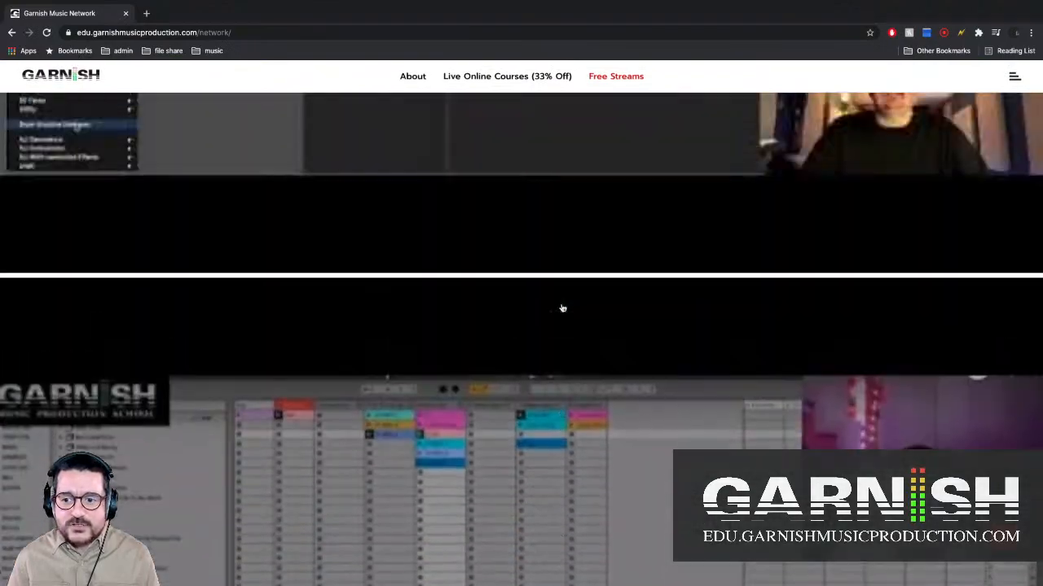
scroll(562, 308, up, 4)
scroll(562, 308, down, 10)
scroll(562, 308, down, 8)
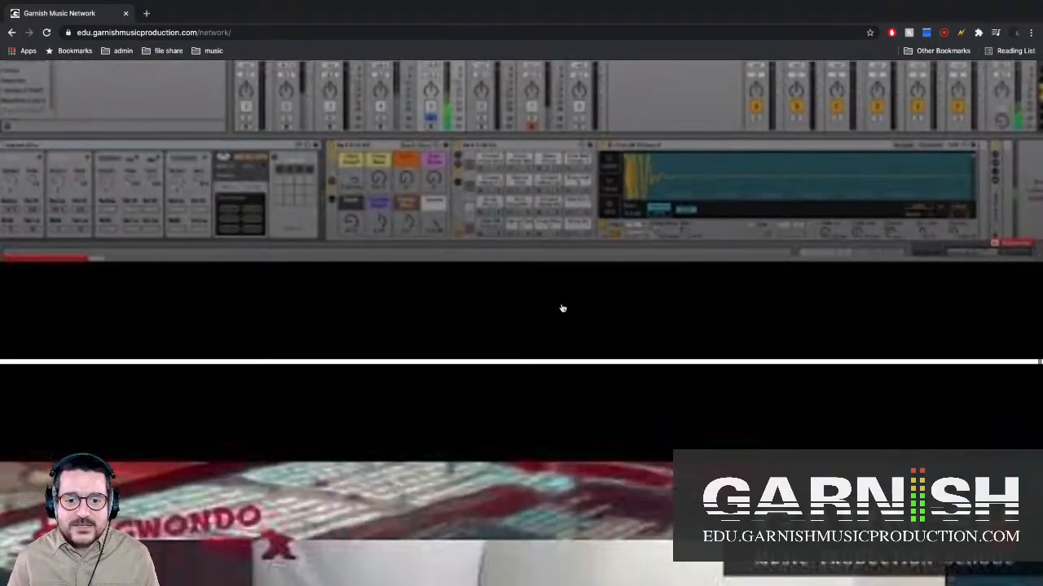
scroll(562, 308, down, 6)
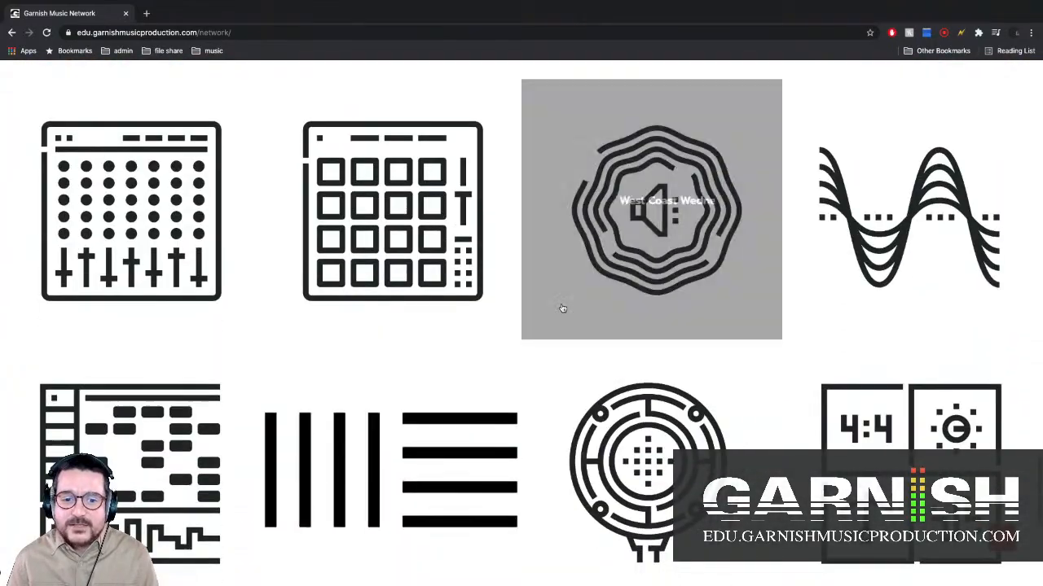
scroll(532, 364, down, 4)
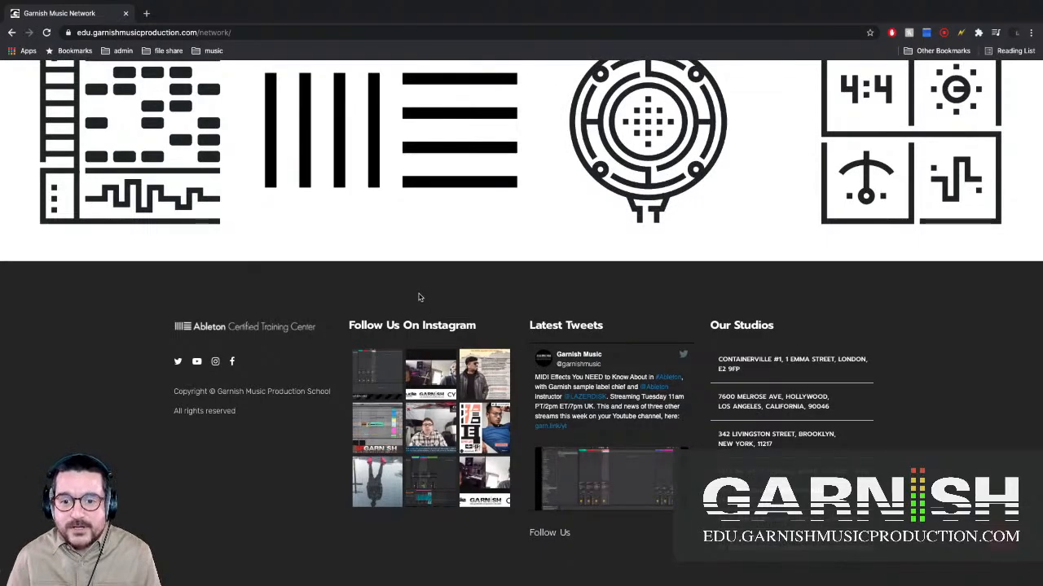
scroll(422, 295, up, 10)
scroll(433, 338, up, 5)
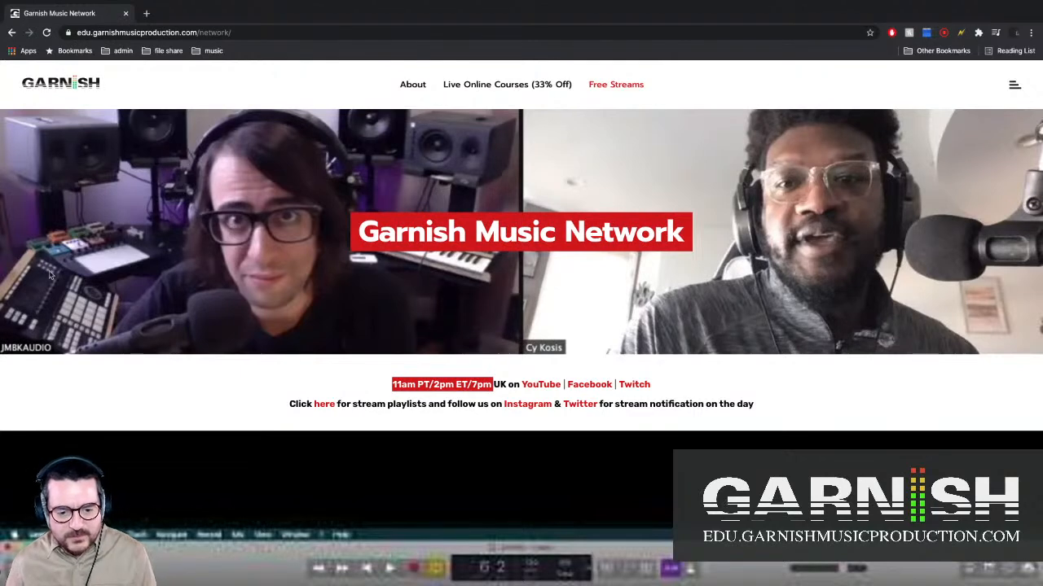
key(super+Tab)
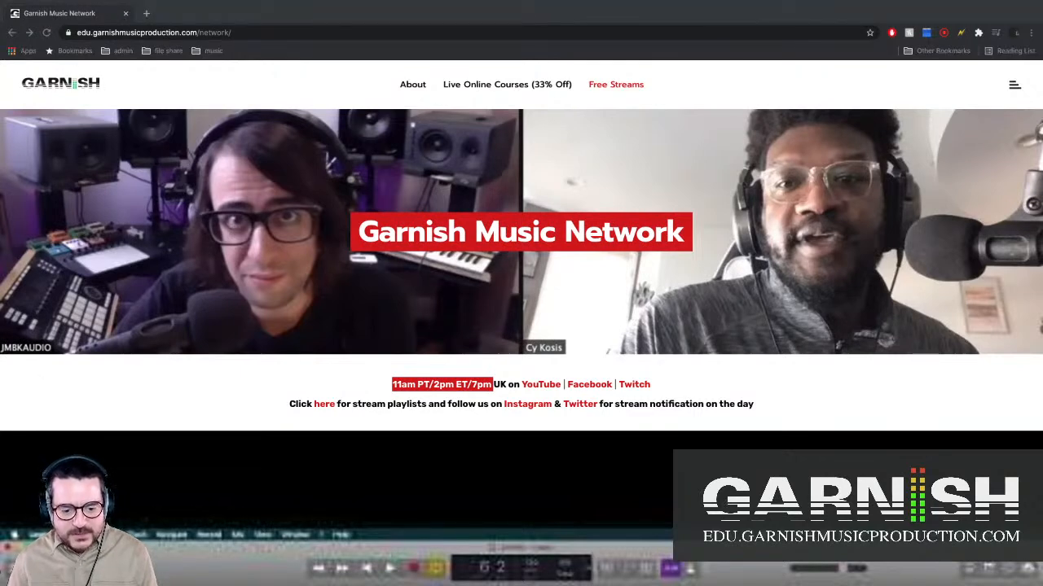